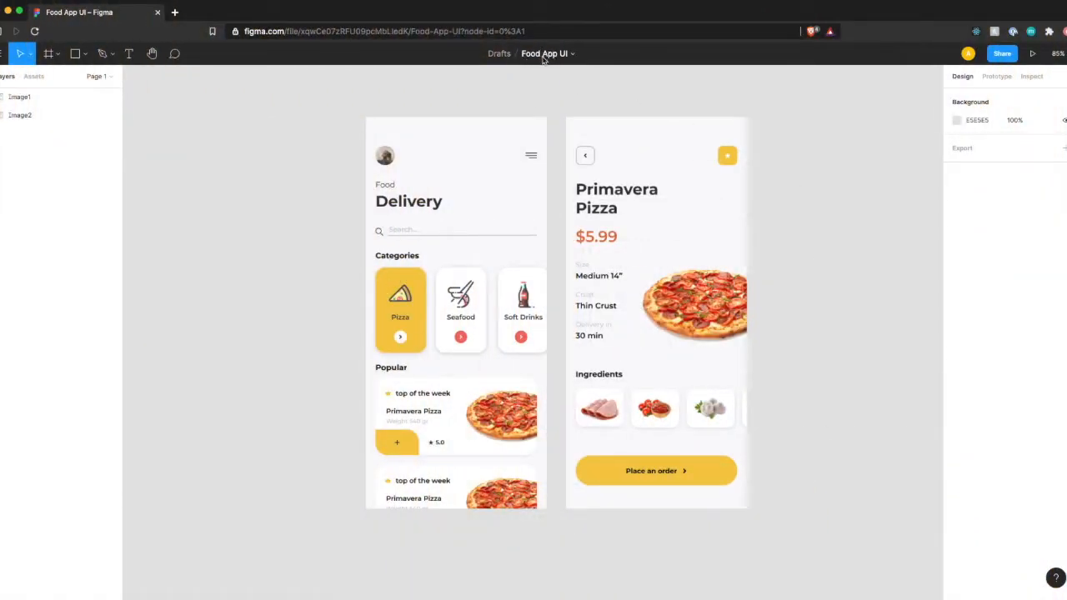
click(450, 382)
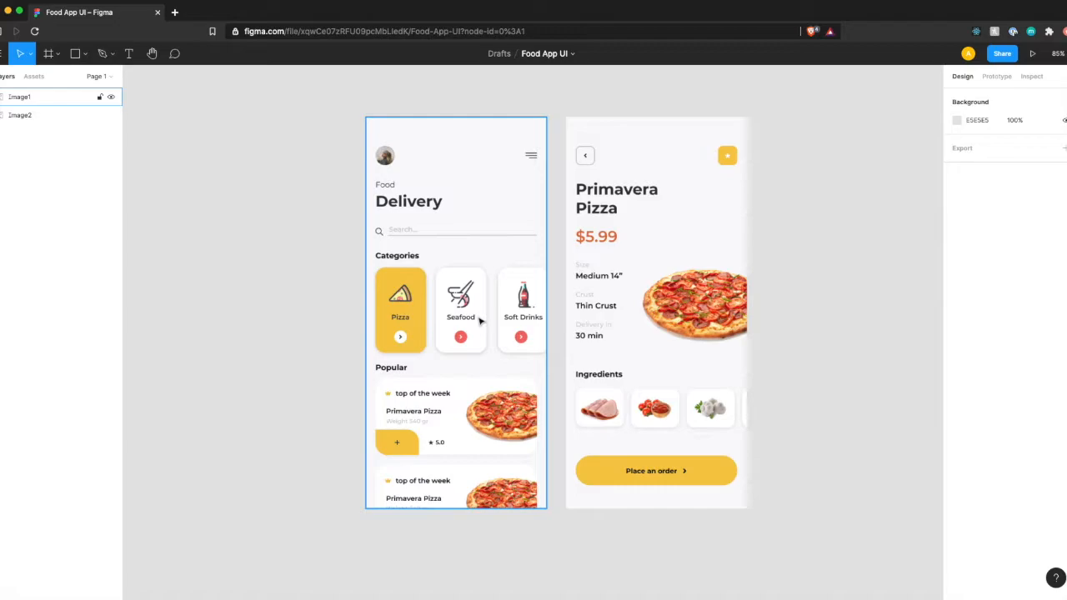
scroll(480, 321, left, 15)
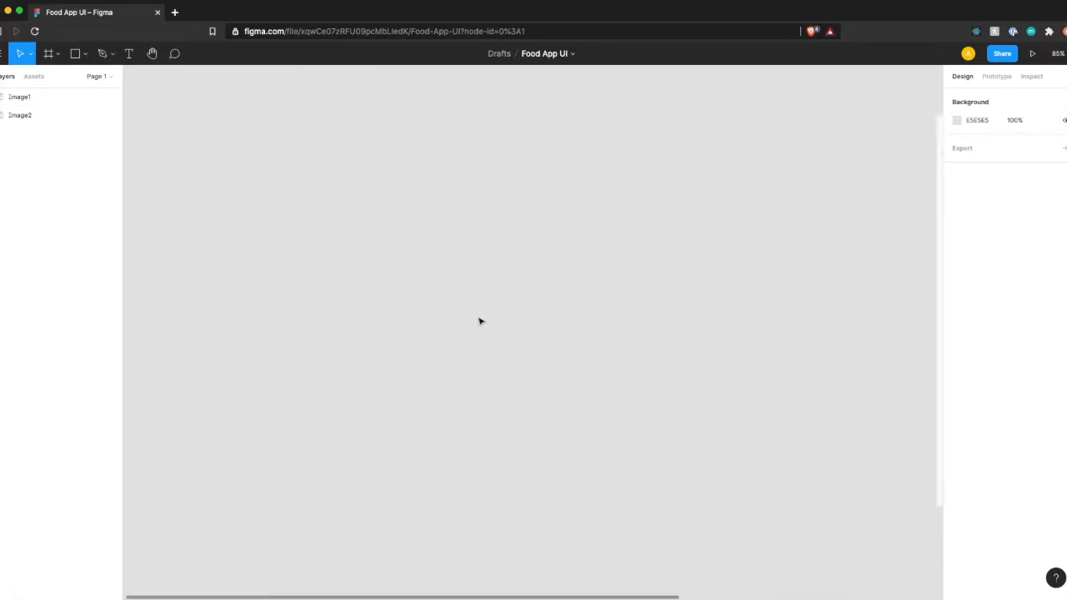
double_click(262, 33)
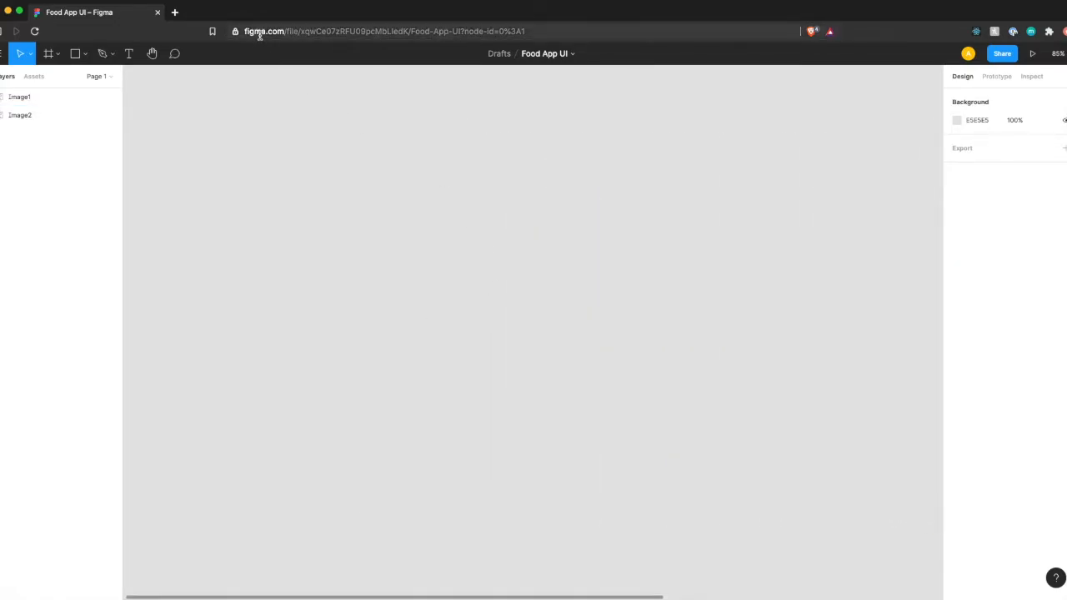
drag(278, 36, 333, 31)
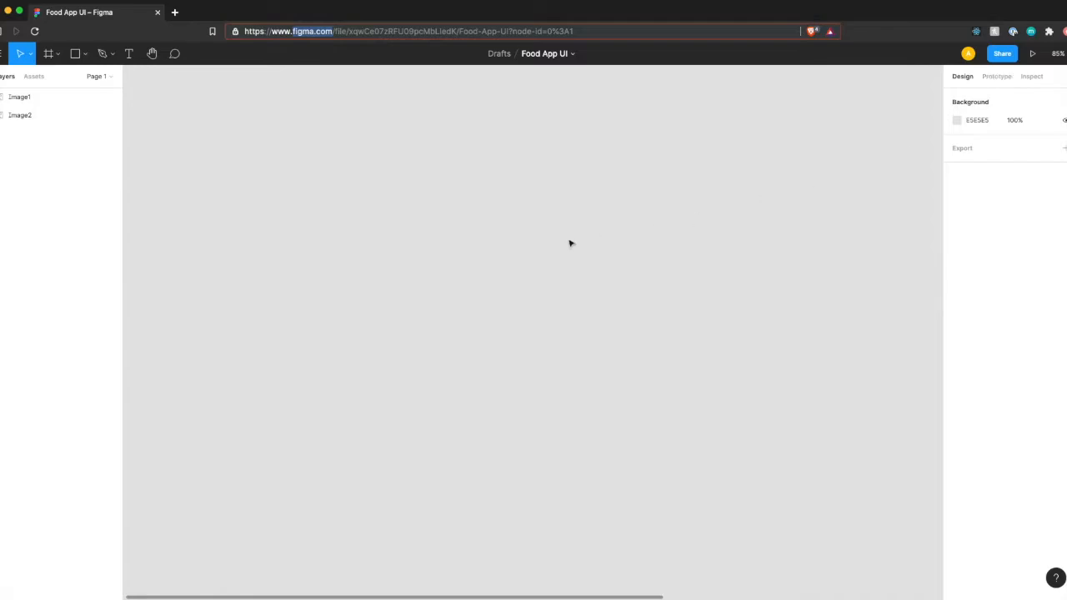
click(550, 272)
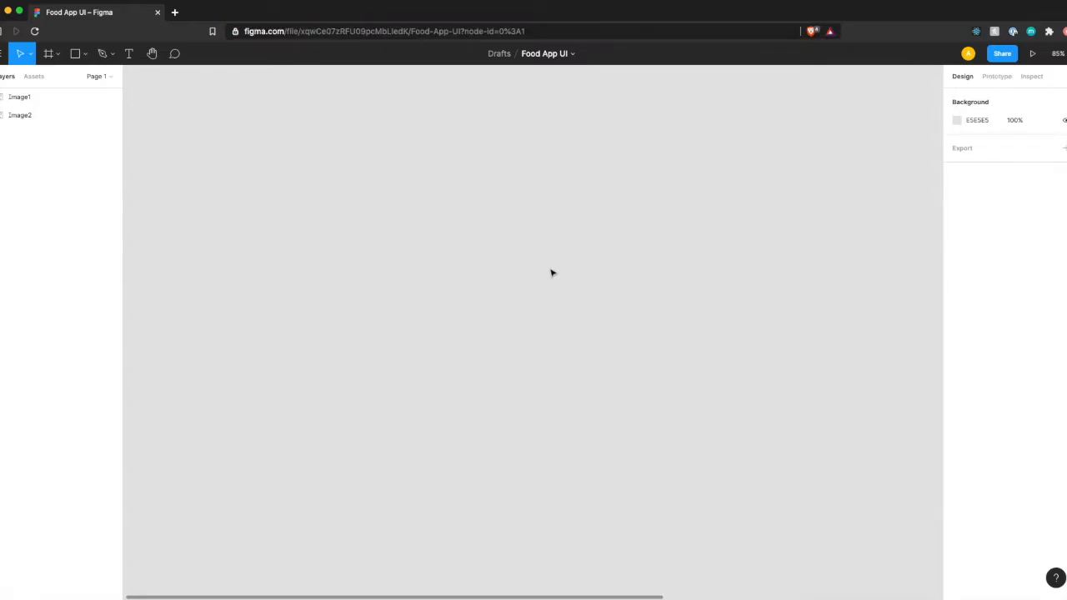
Step: Add an iPhone 11 Pro / X frame to an empty area of the canvas and rename it Home
click(58, 57)
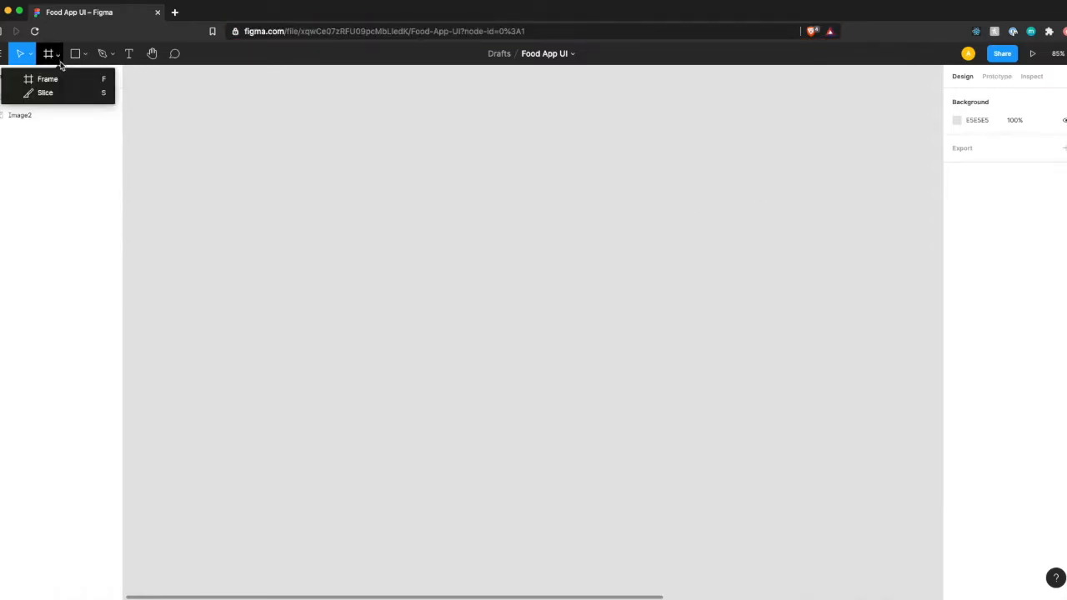
click(57, 78)
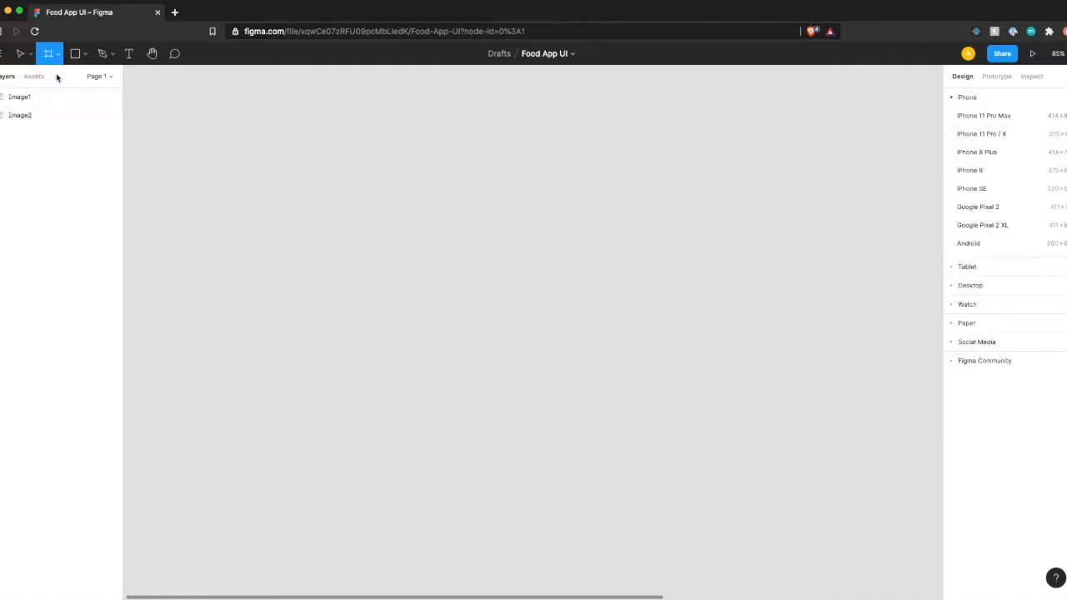
click(1003, 137)
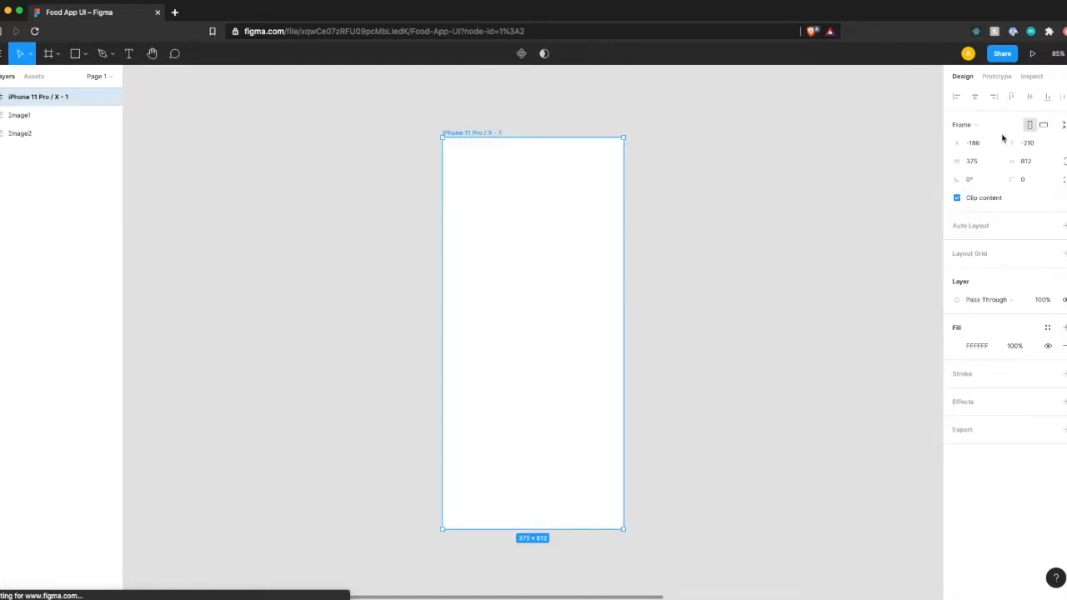
double_click(57, 97)
text(Hom)
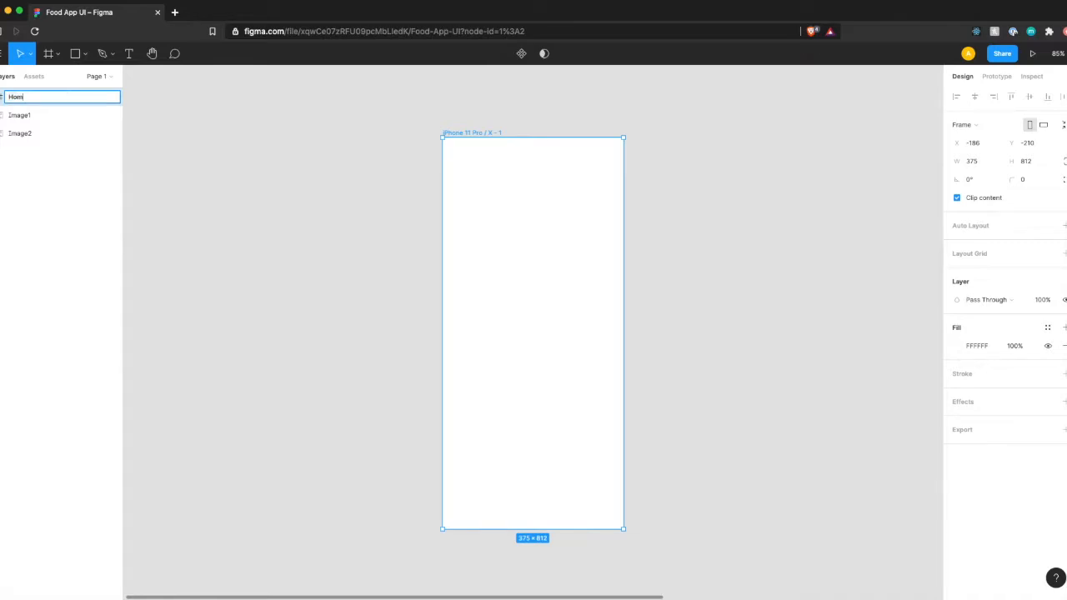
text(e)
key(Return)
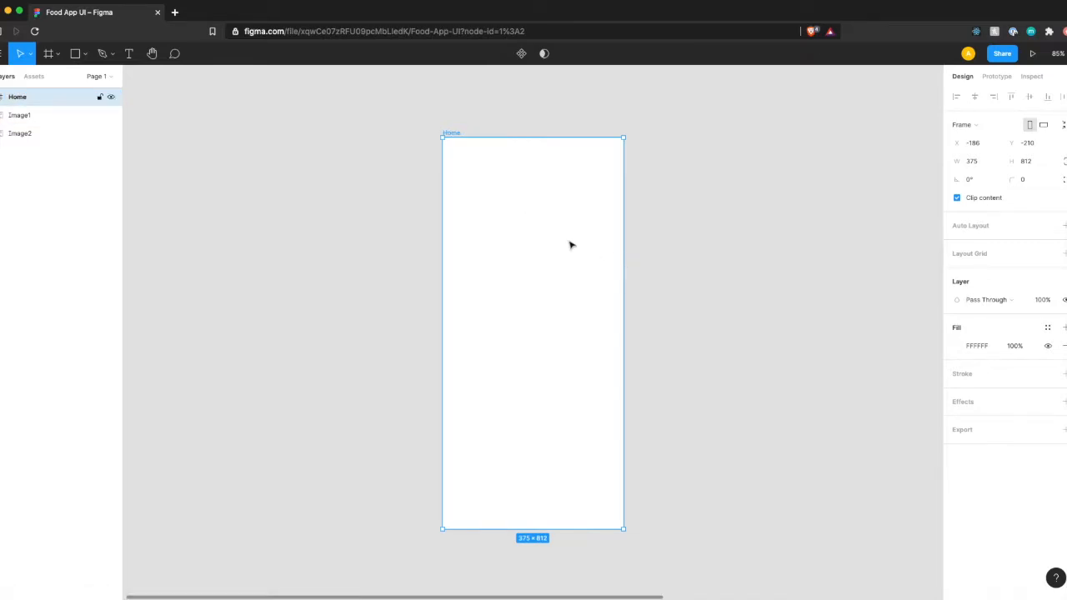
Step: Move the Delivery reference image close beside the Home frame and shift the Home frame slightly away from it
scroll(638, 233, down, 5)
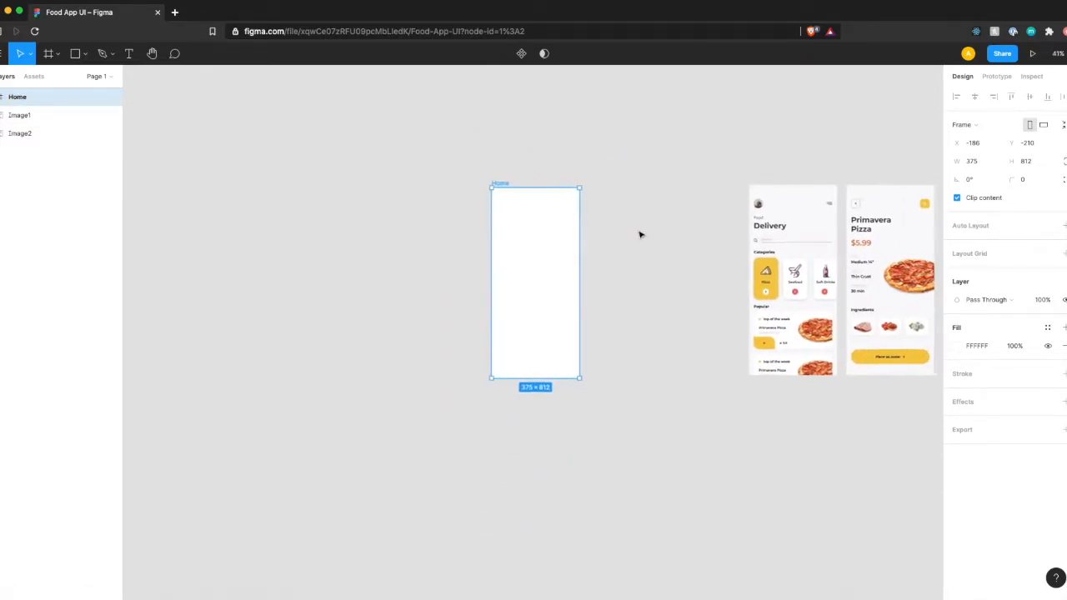
drag(783, 264, 643, 264)
scroll(620, 240, up, 5)
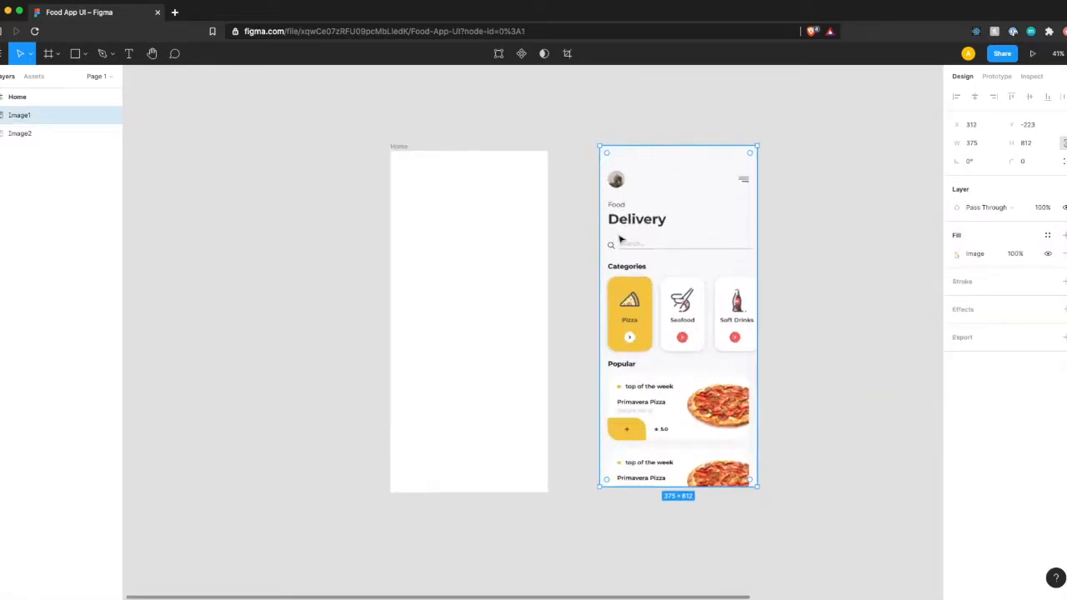
scroll(536, 198, up, 3)
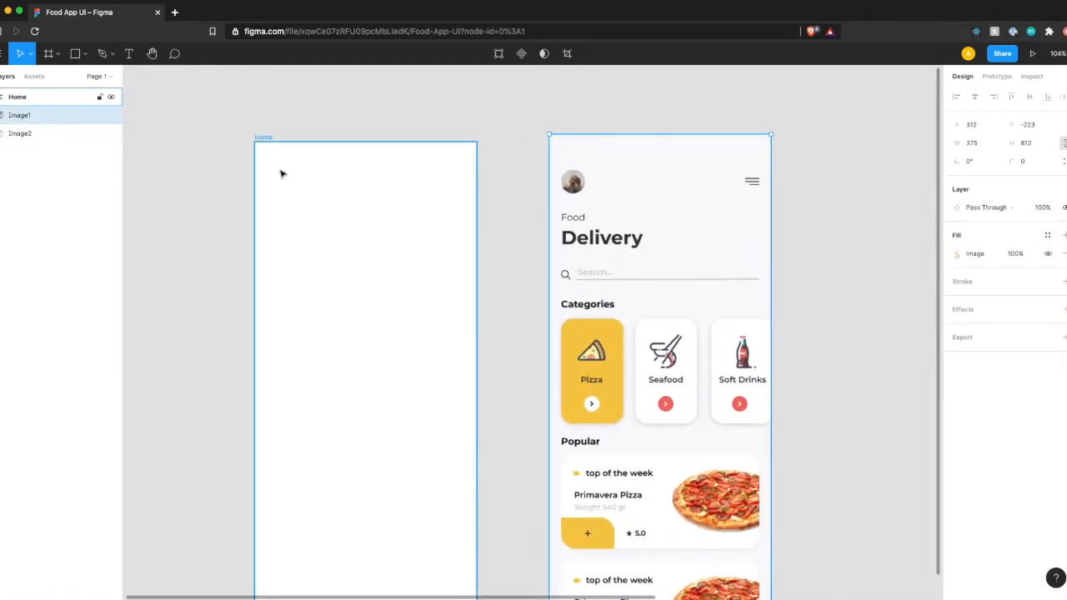
click(305, 202)
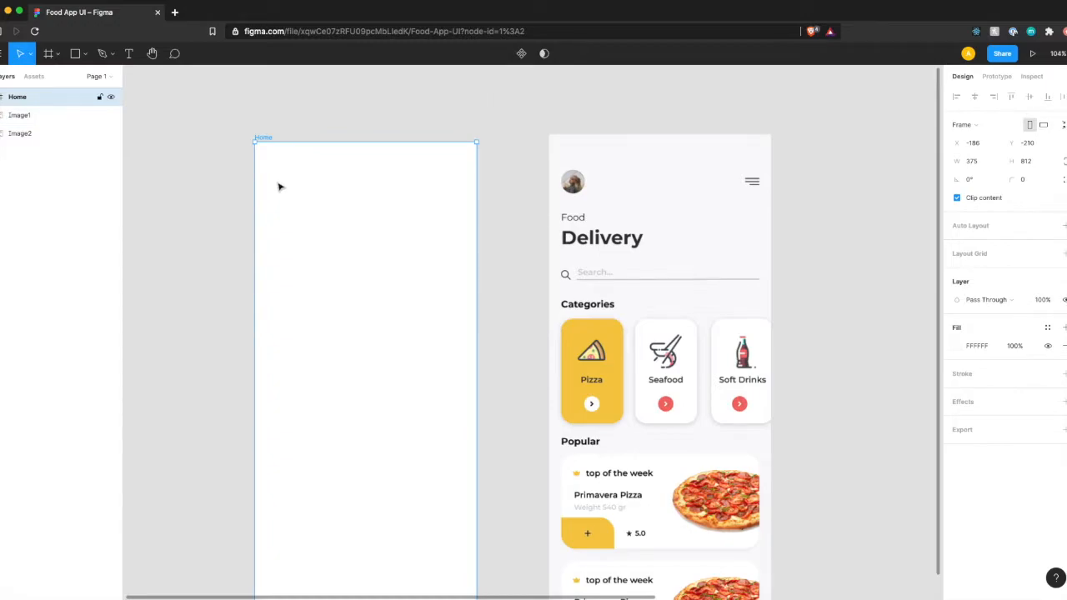
drag(280, 189, 274, 188)
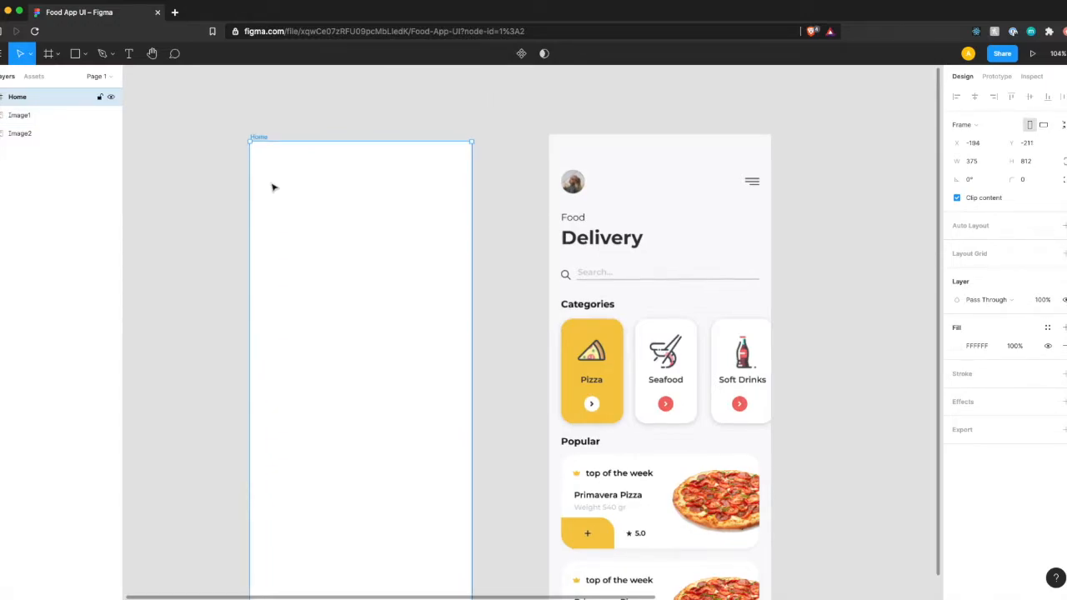
Step: Draw a circle in the upper-left corner of the Home frame and set its size to 50 by 50
click(85, 55)
click(95, 122)
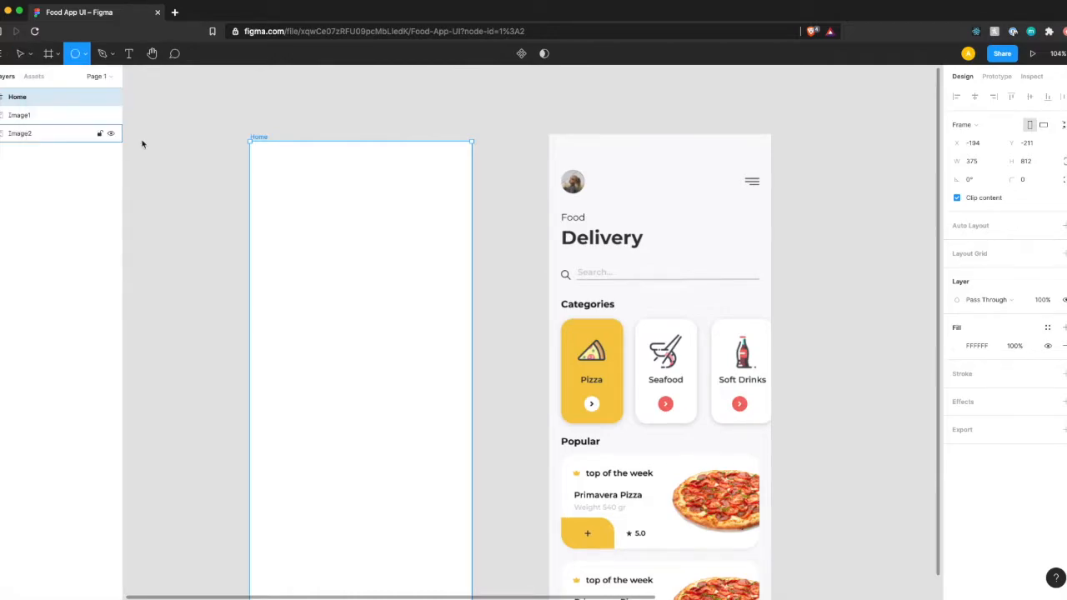
drag(259, 155, 287, 184)
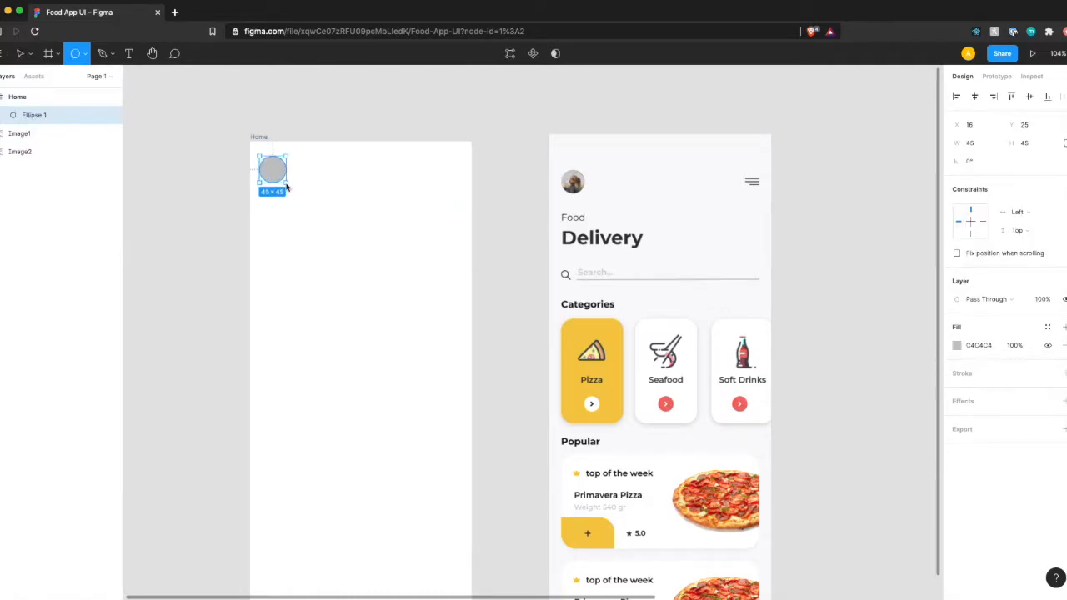
click(971, 145)
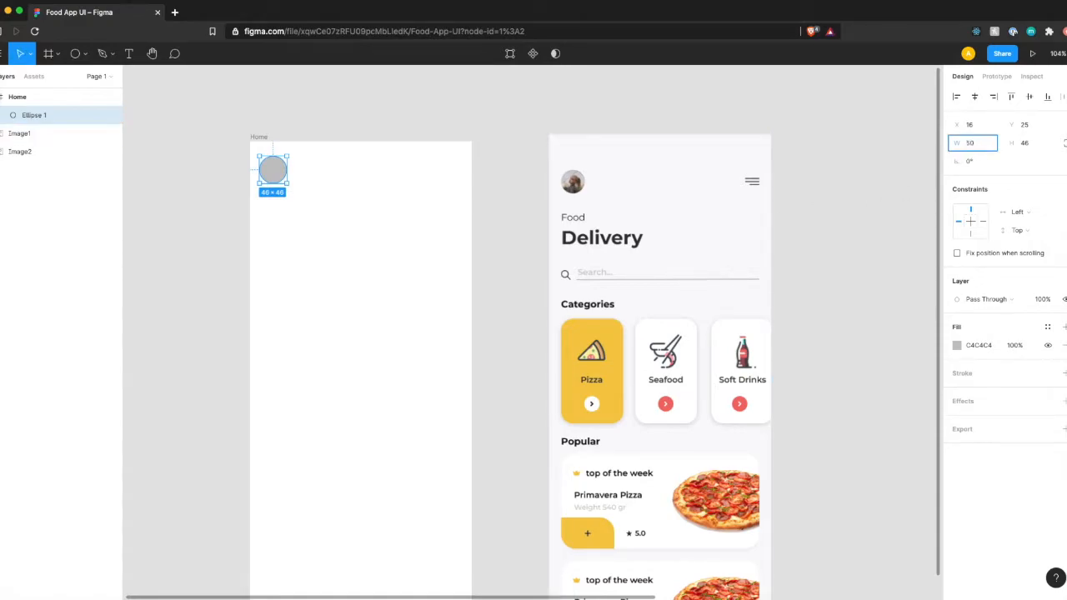
text(50)
key(Tab)
key(Return)
Step: Place the circle over the reference design's profile photo and resize it to 40 by 40 to match
drag(275, 171, 579, 188)
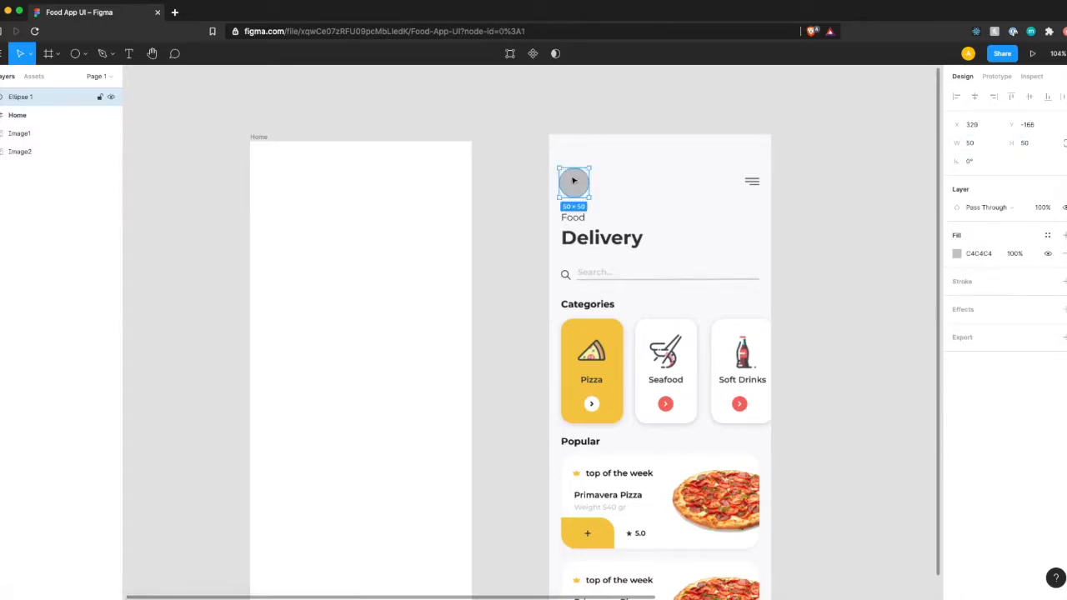
scroll(581, 189, up, 5)
mouse_move(638, 248)
mouse_down()
mouse_move(617, 231)
mouse_move(623, 238)
mouse_up()
drag(584, 205, 587, 207)
click(970, 145)
text(40)
key(Tab)
text(40)
key(Return)
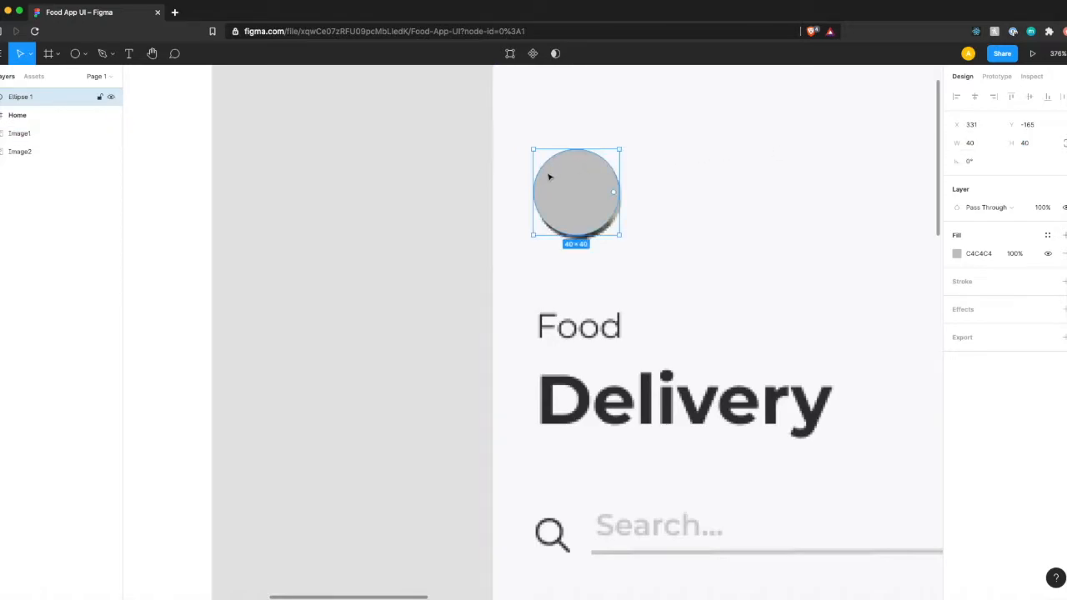
drag(560, 192, 561, 194)
Step: Move the circle back into the Home frame, 20 px from the frame's left edge and 60 px from its top
scroll(560, 193, down, 5)
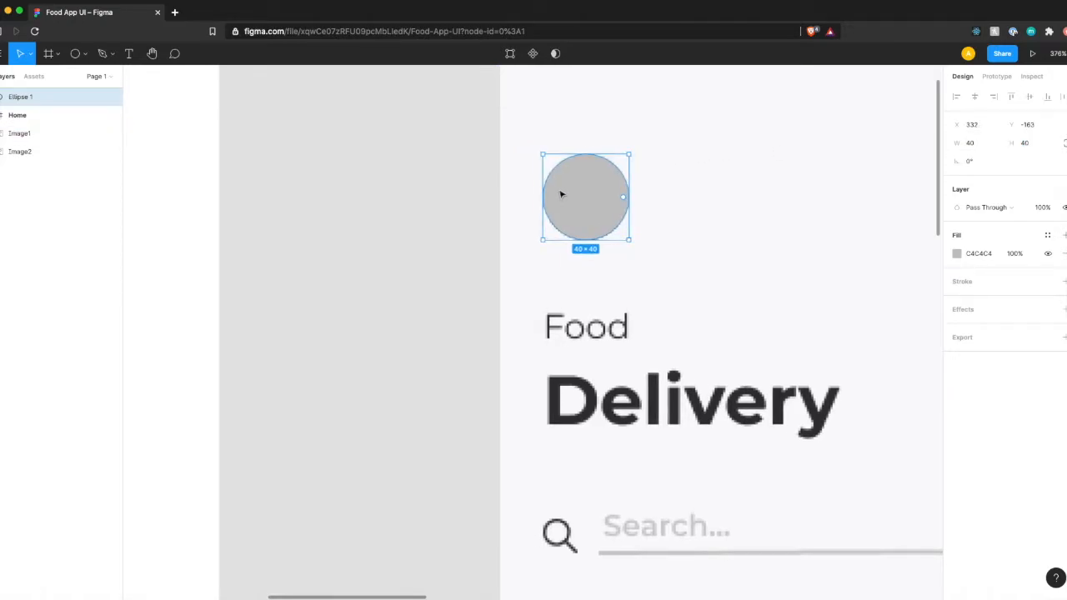
scroll(561, 194, down, 3)
drag(469, 203, 345, 191)
key(alt)
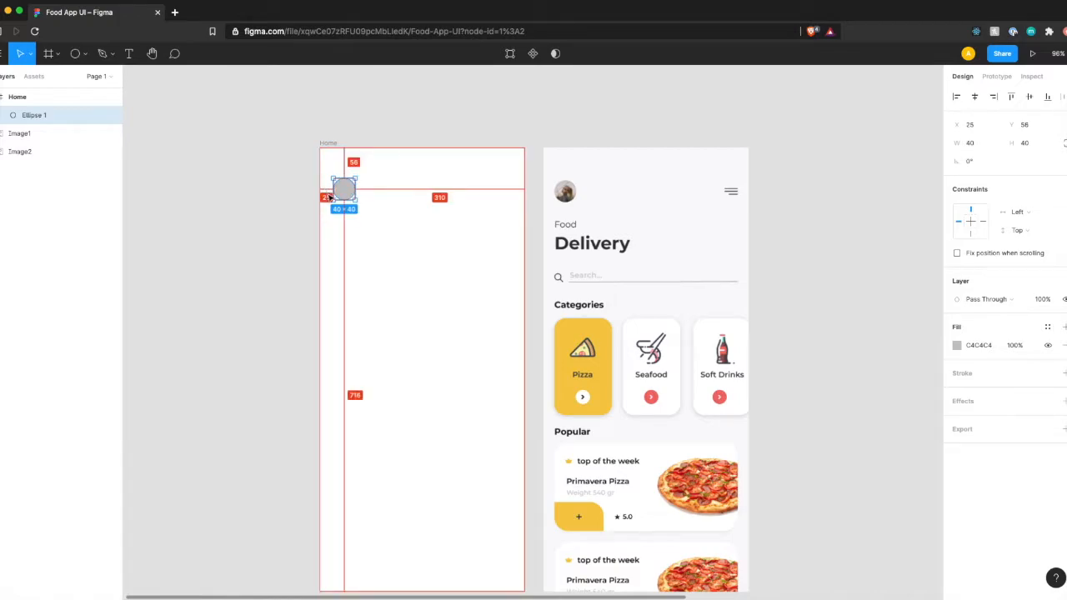
key(Left)
key(Left)
key(Left)
key(Left)
key(Left)
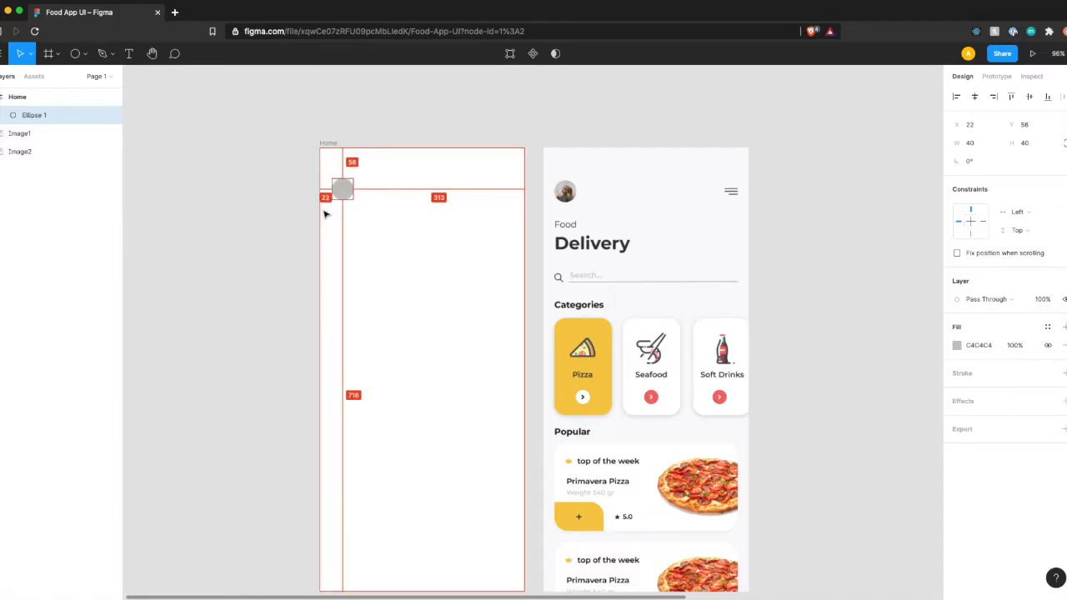
key(Down)
key(Down)
key(Down)
key(Down)
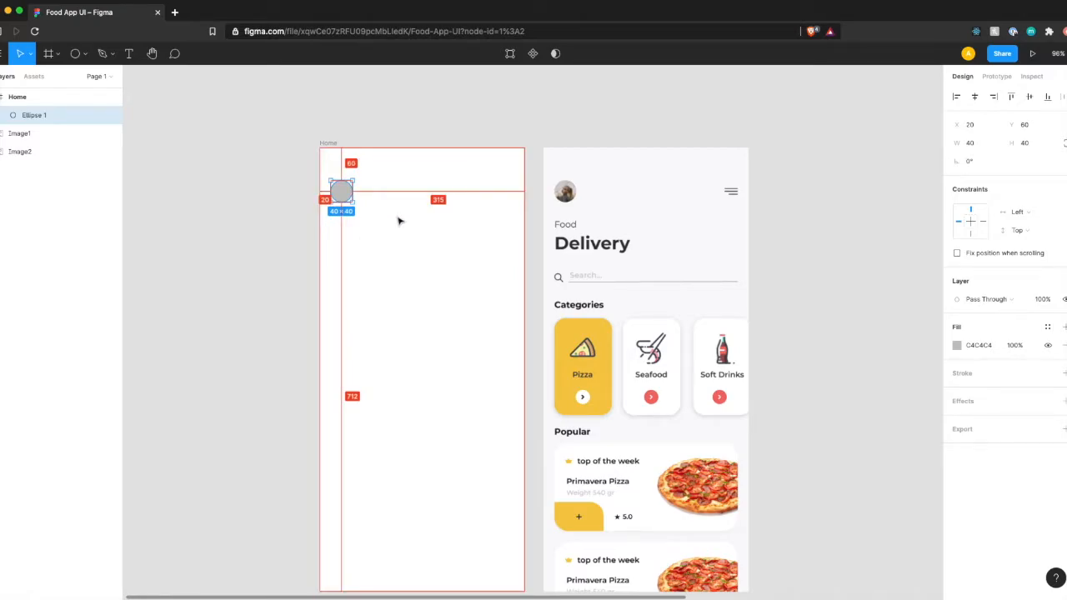
Step: Check the circle's distances to the left and top edges of the Home frame
scroll(327, 199, up, 10)
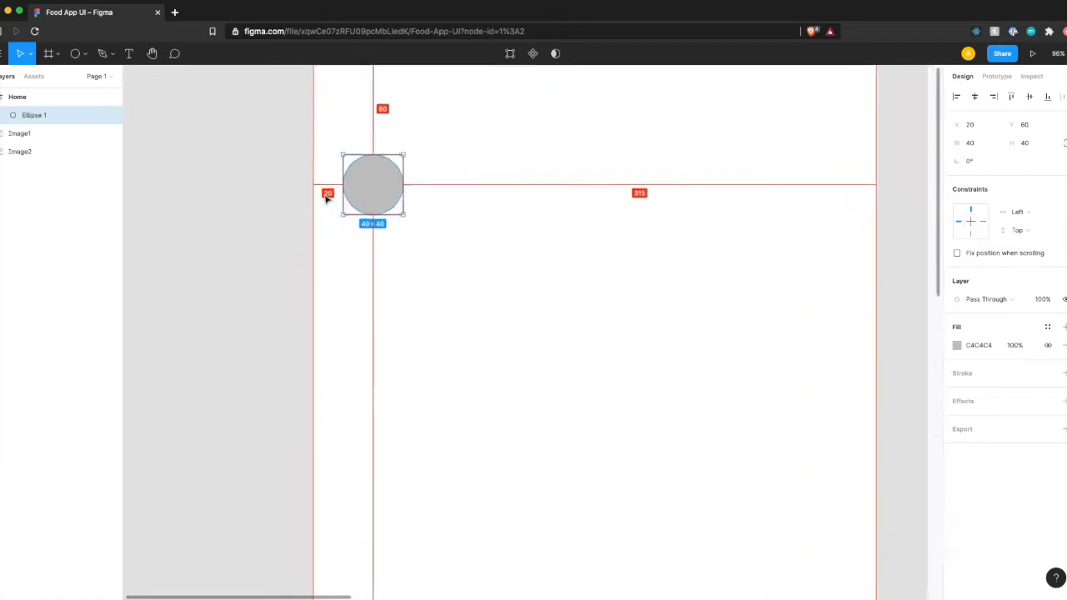
click(395, 312)
click(386, 221)
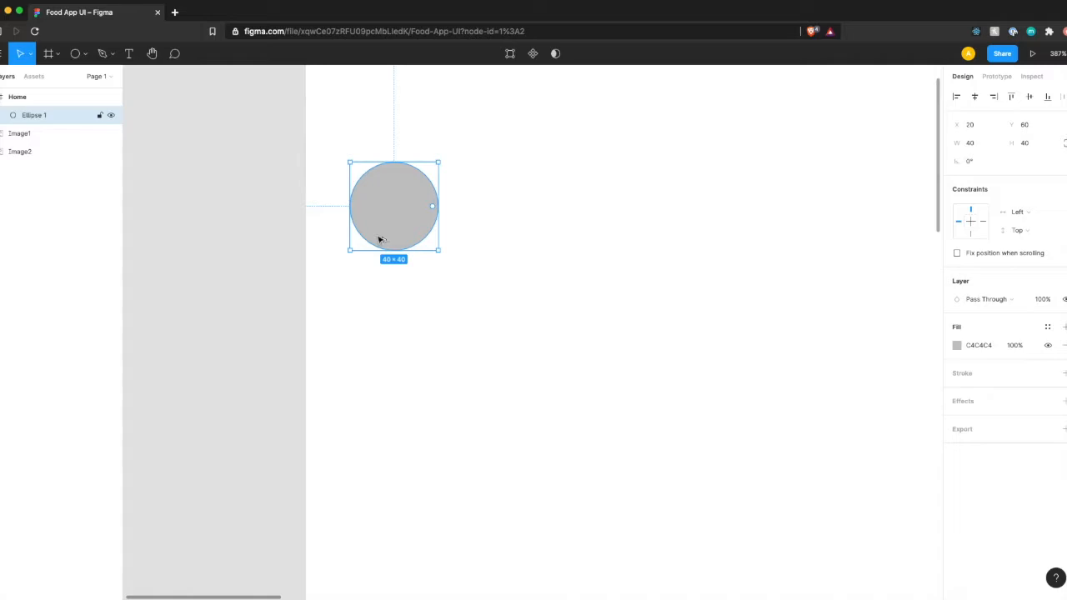
key(alt)
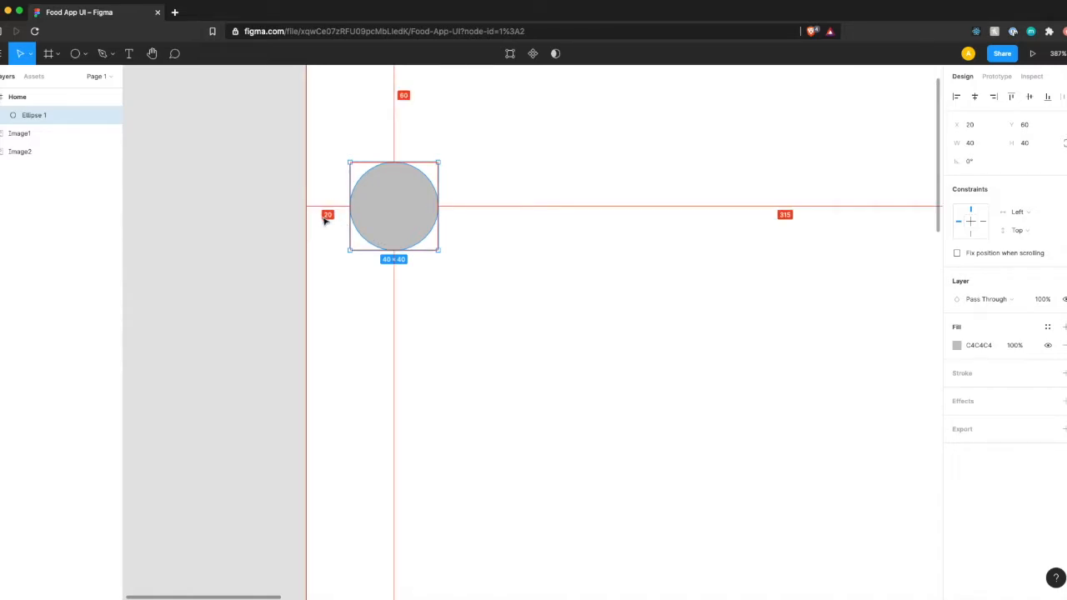
scroll(326, 221, up, 4)
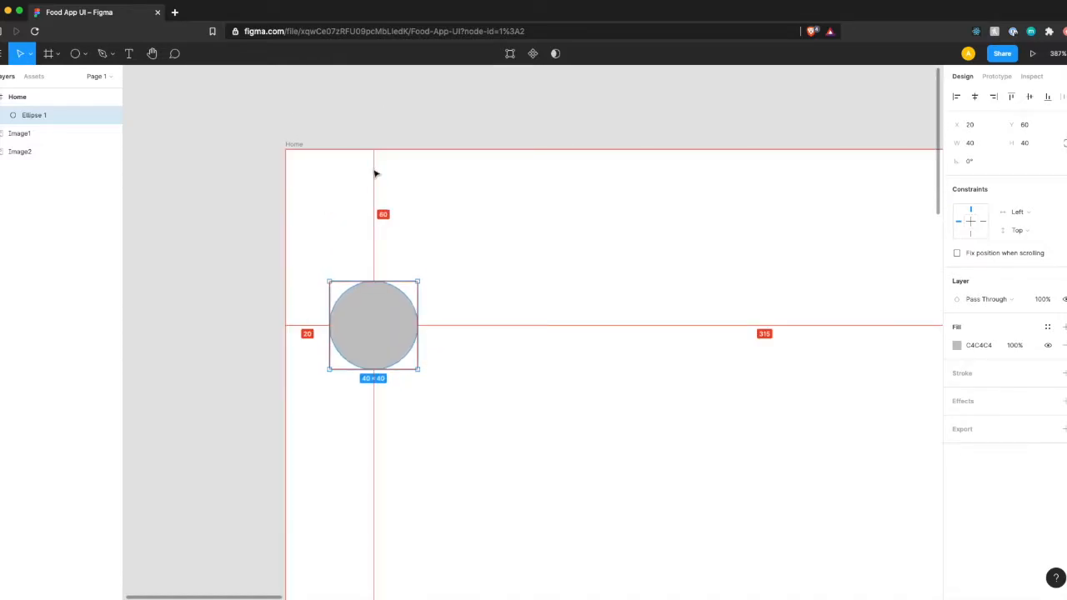
scroll(375, 174, down, 10)
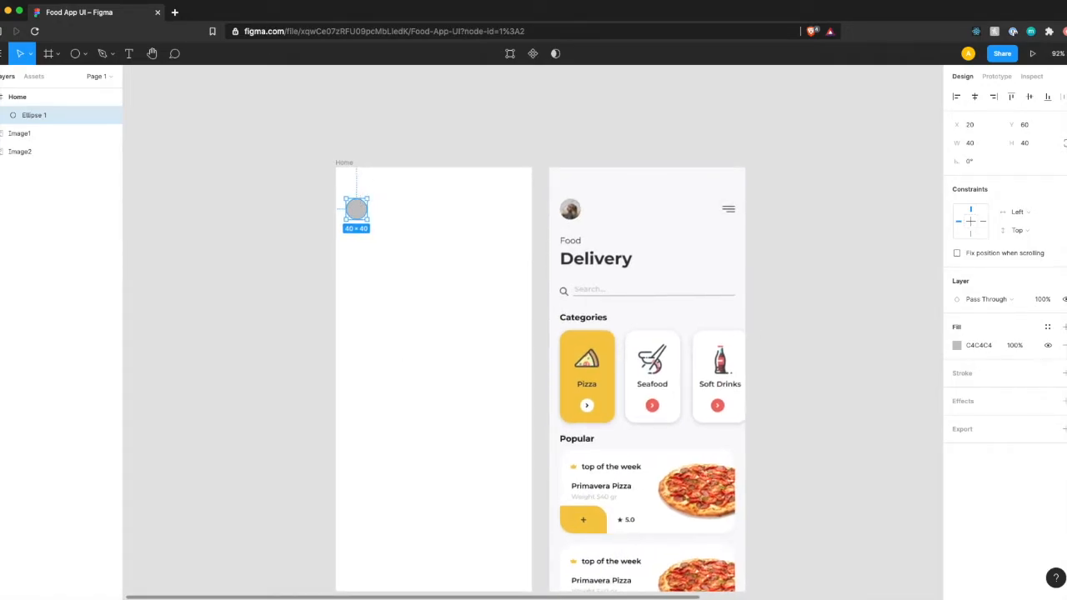
Step: Paste the copied menu icon into the Home frame at X 331, Y 68, level with the circle
key(super+Tab)
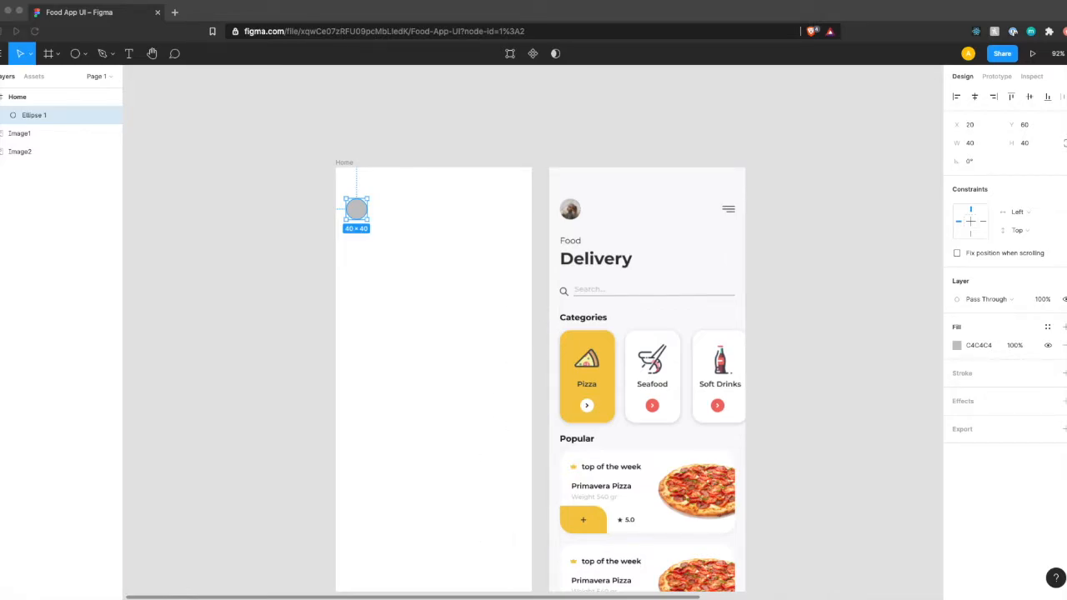
click(345, 164)
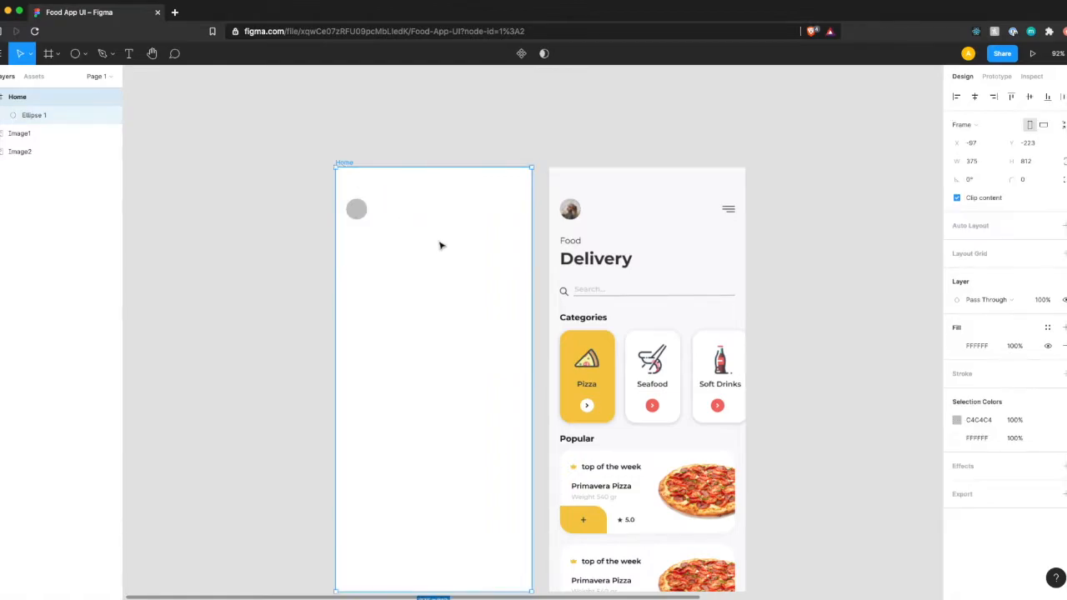
key(ctrl+v)
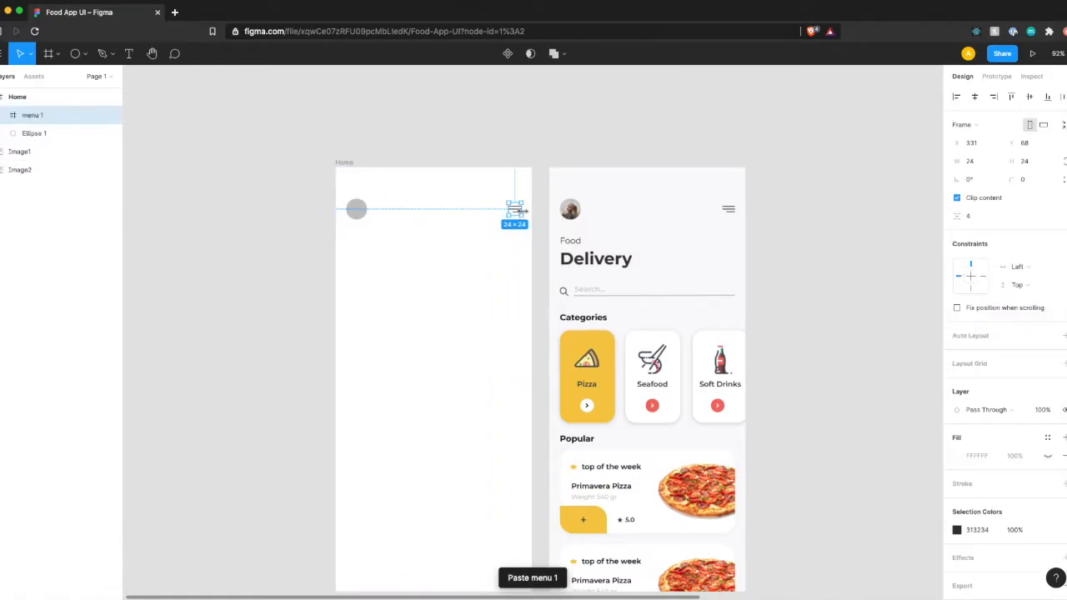
key(alt)
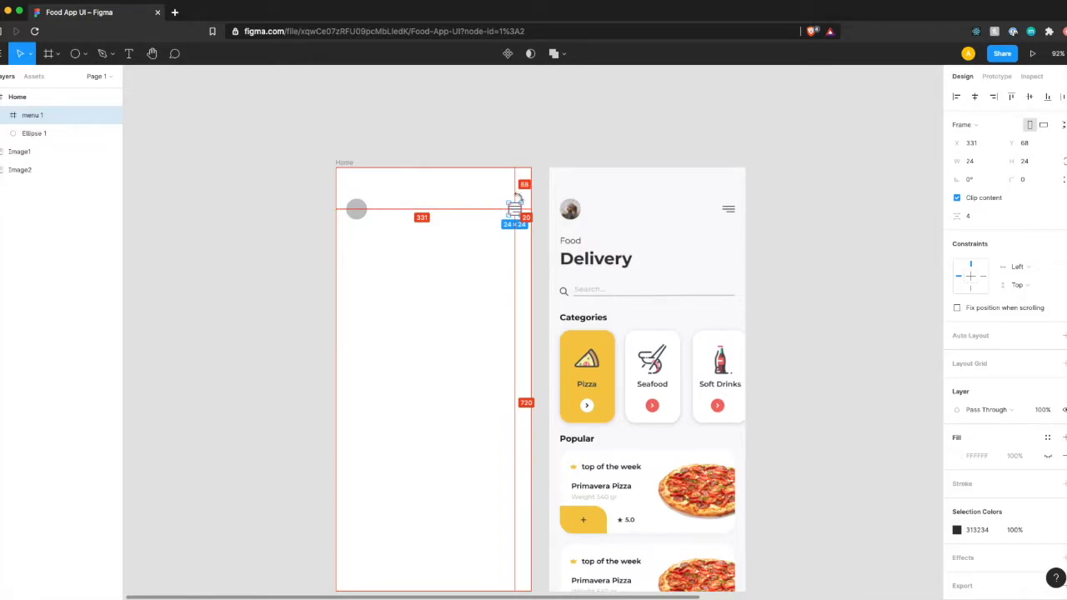
Step: Compare the Home frame's circle with the reference profile photo and open the Unsplash plugin with the circle selected
click(358, 212)
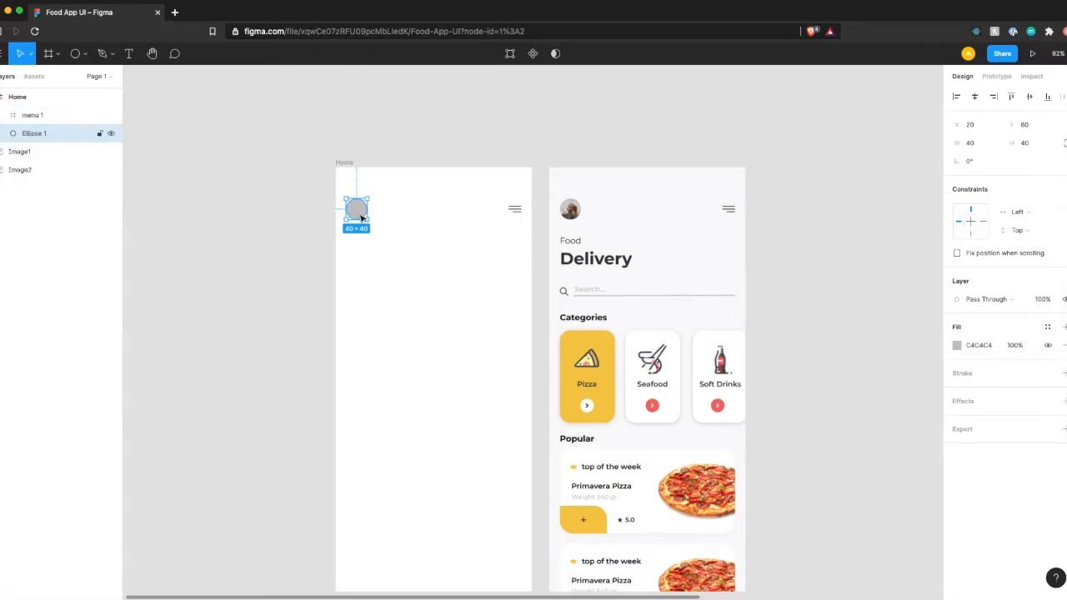
scroll(583, 220, up, 5)
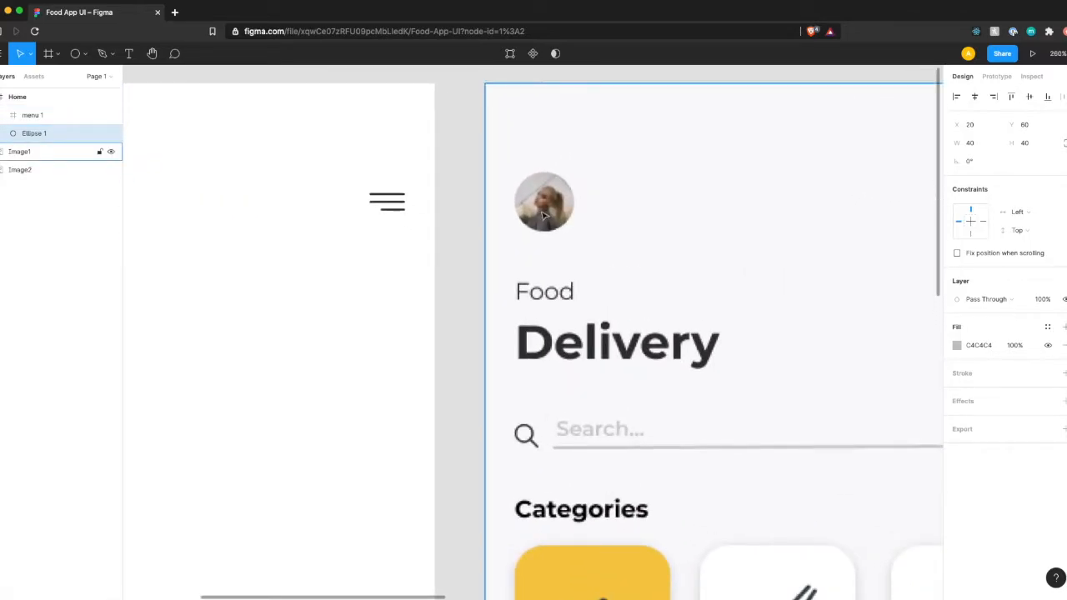
scroll(538, 208, left, 3)
scroll(533, 205, down, 3)
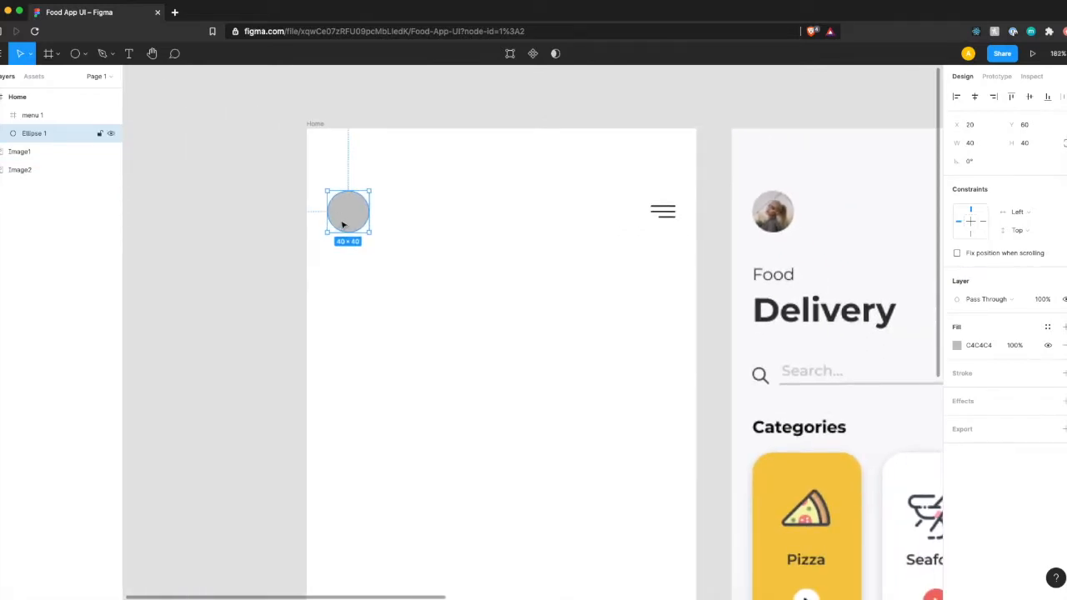
scroll(342, 221, down, 3)
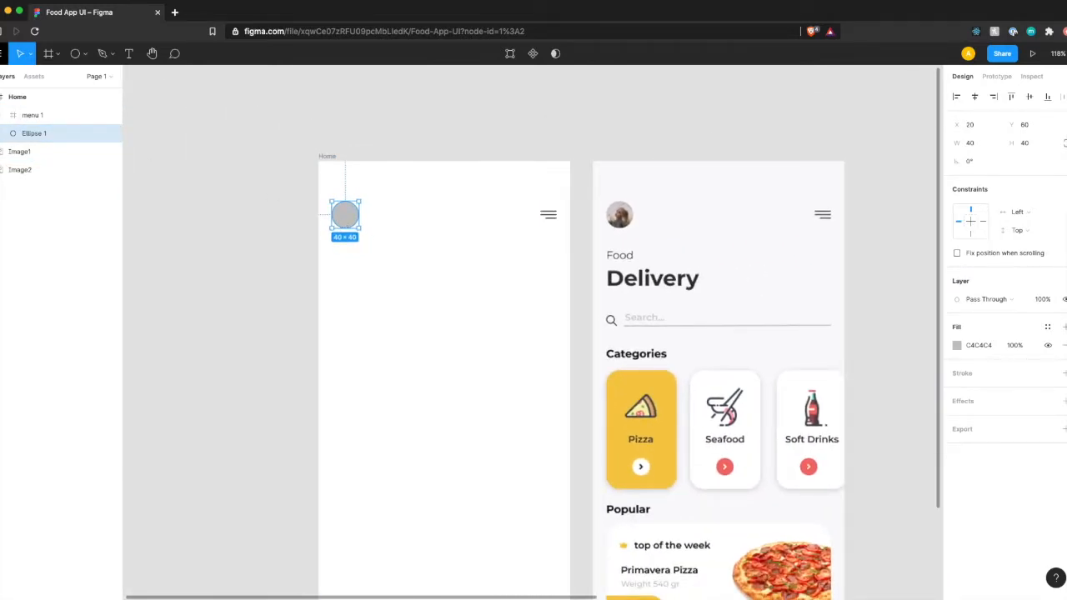
click(2, 53)
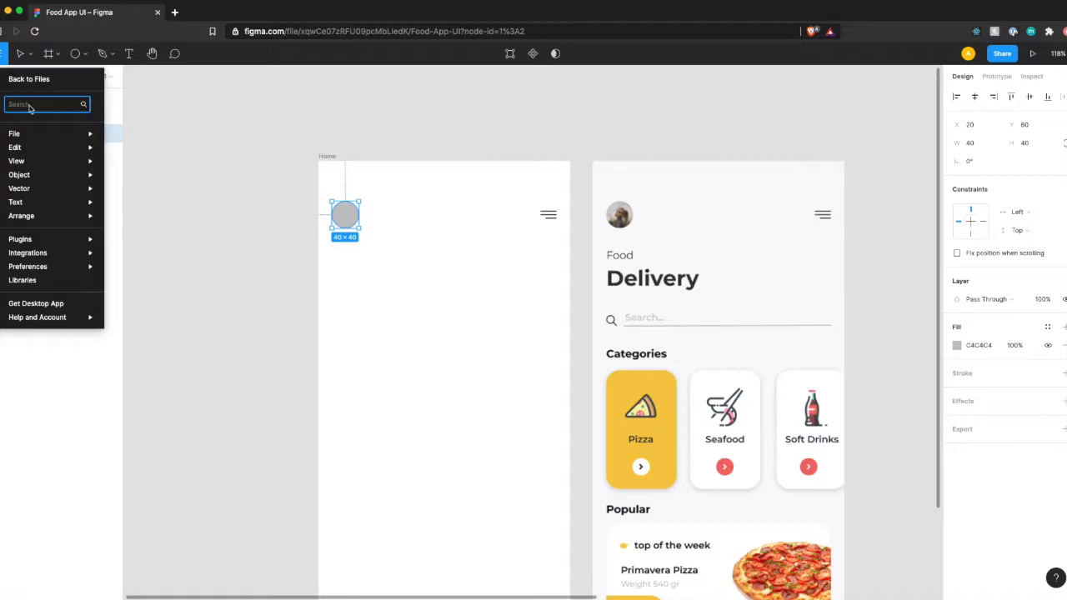
mouse_move(88, 239)
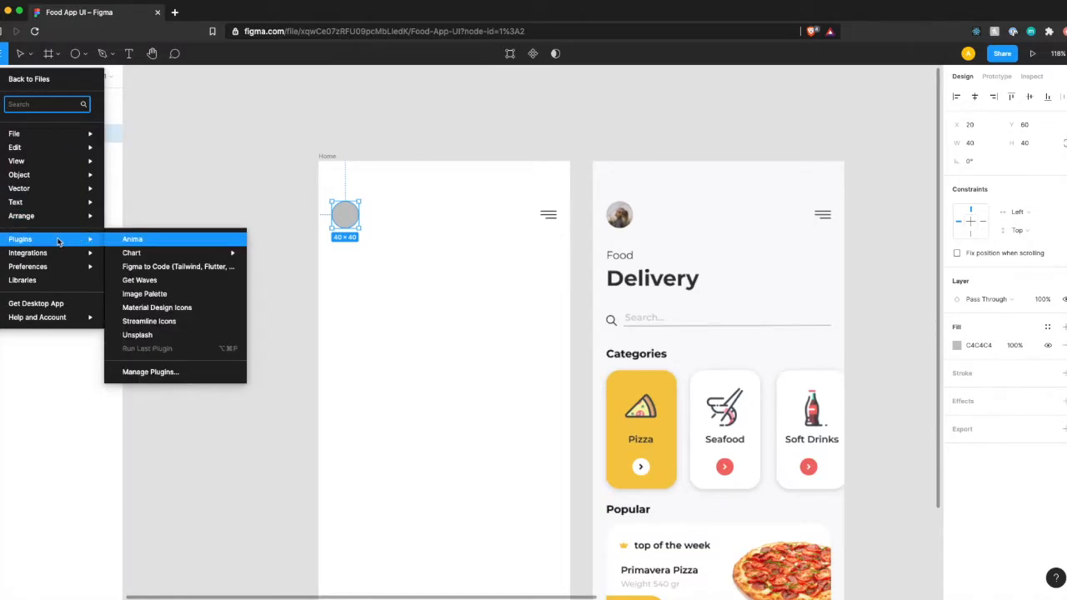
click(153, 336)
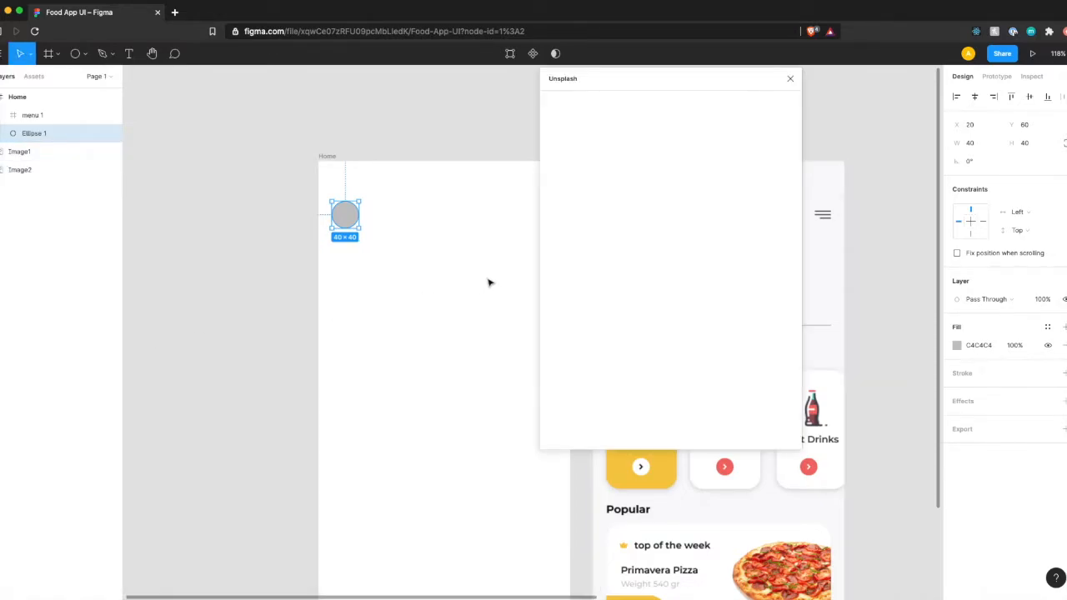
Step: Search the Unsplash photos for "person"
click(614, 102)
click(616, 132)
text(p)
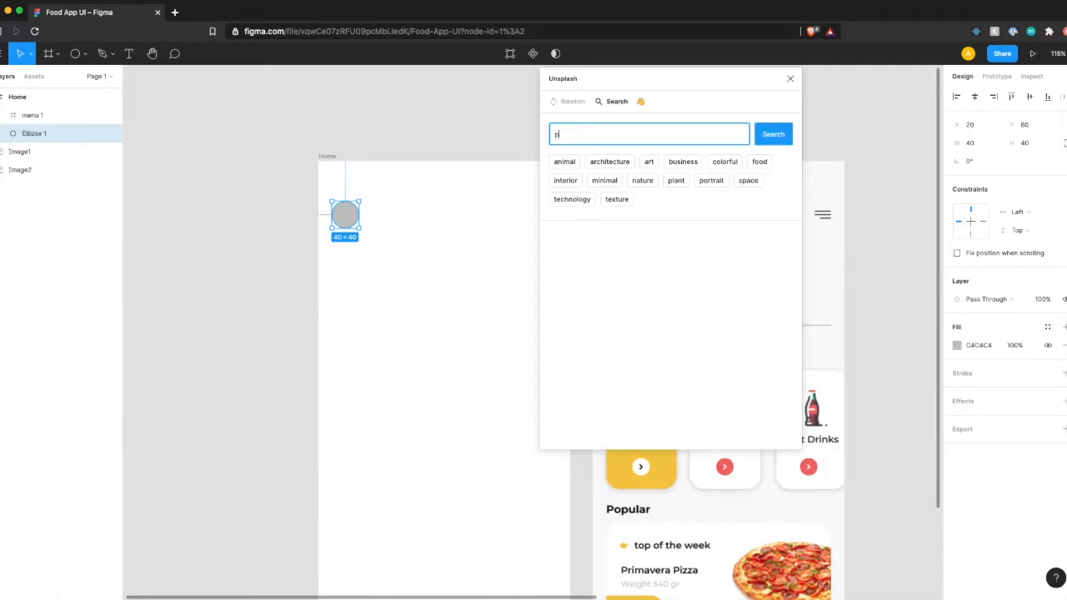
text(erson)
key(Return)
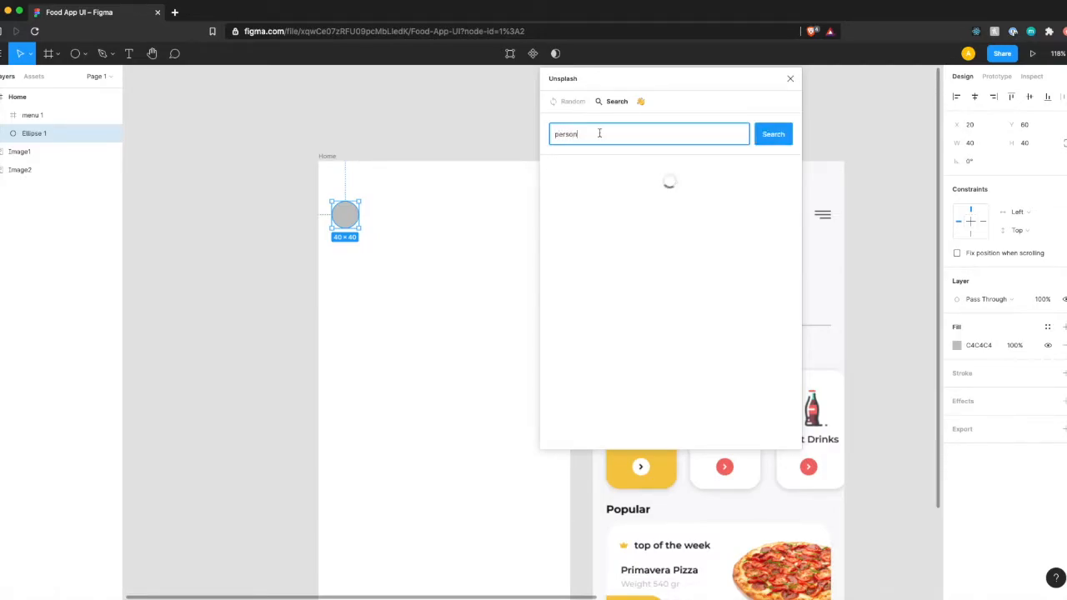
Step: Fill the circle with the portrait of the blonde woman with a ponytail and close the Unsplash plugin
scroll(666, 300, down, 10)
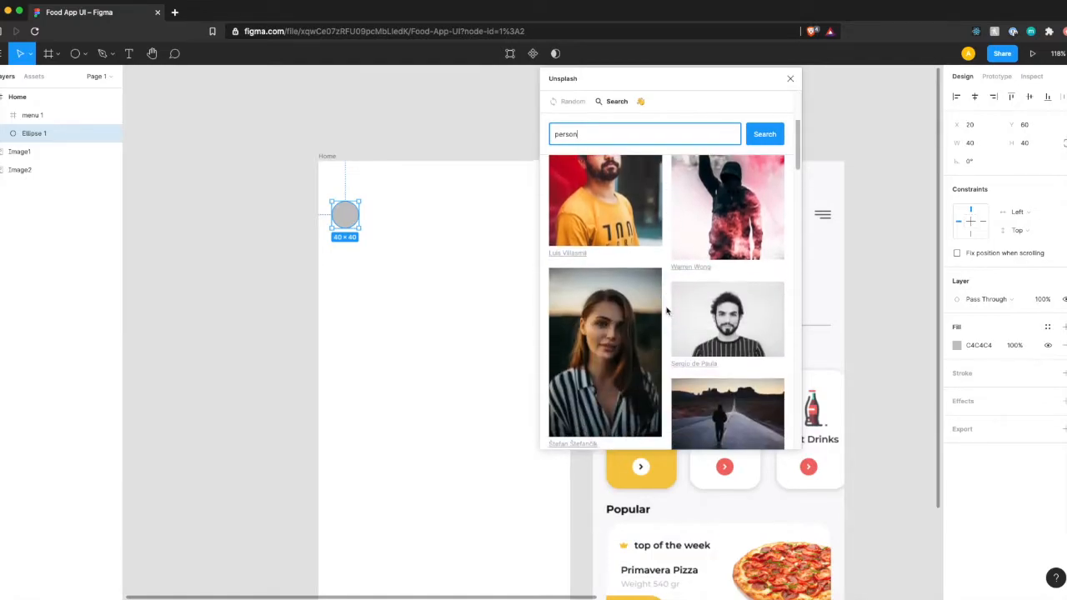
scroll(666, 311, down, 10)
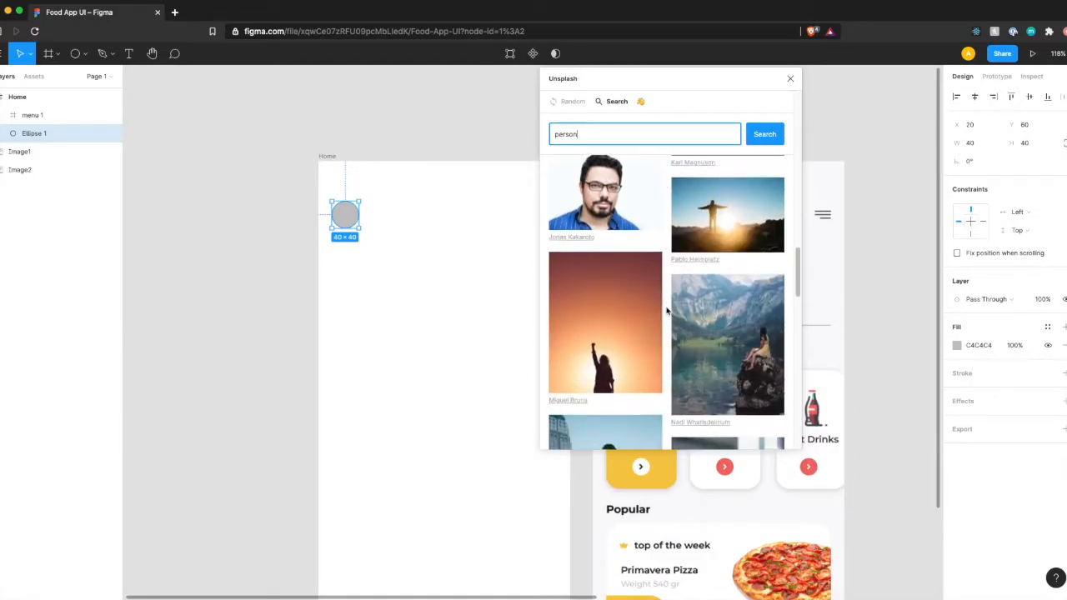
scroll(667, 311, down, 10)
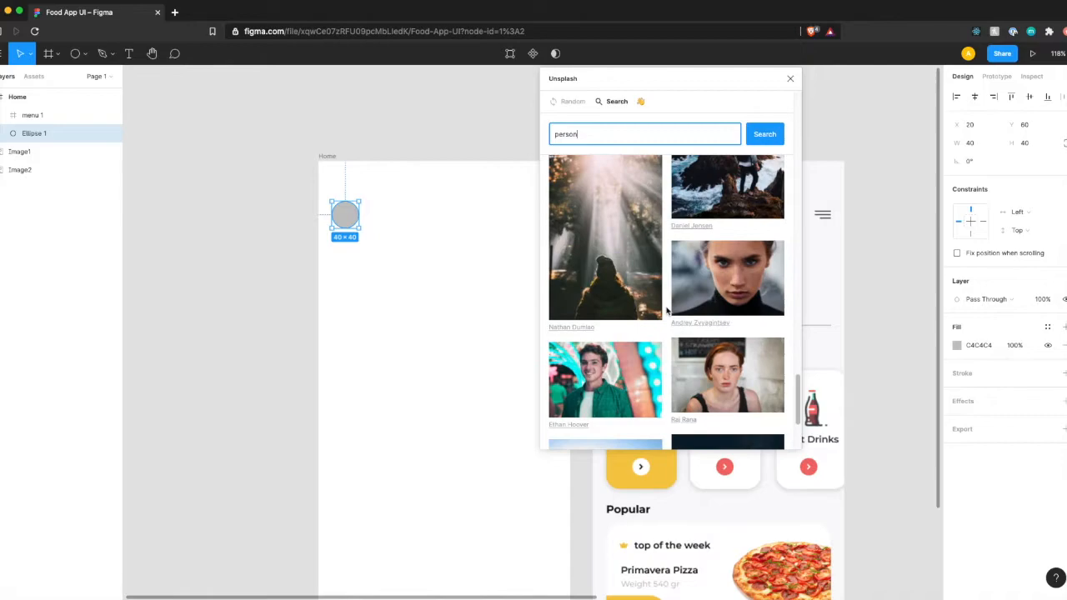
scroll(666, 311, down, 10)
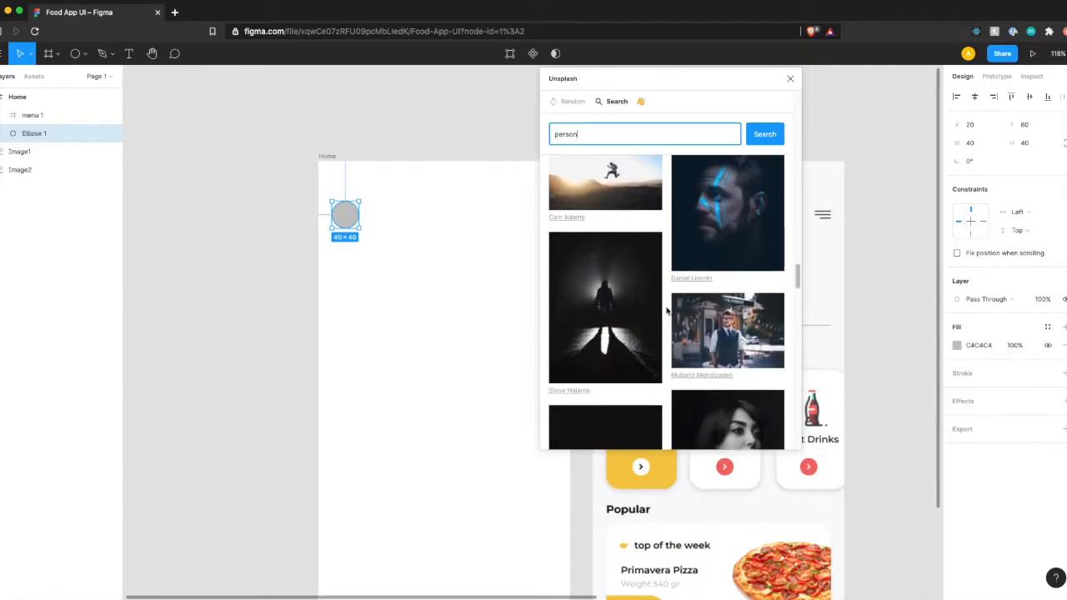
scroll(667, 310, down, 10)
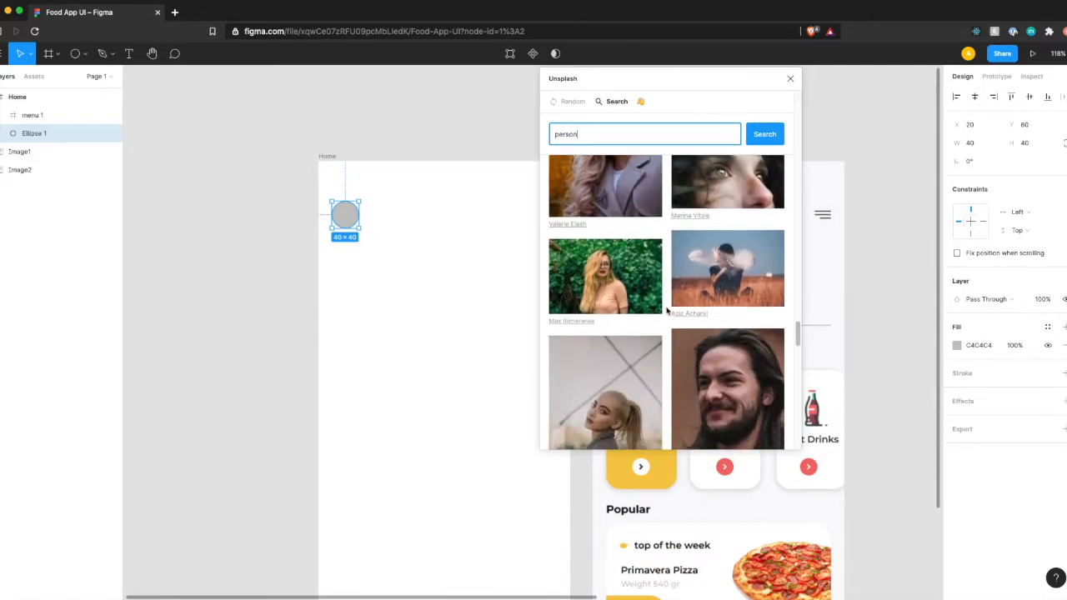
drag(658, 76, 722, 105)
click(670, 297)
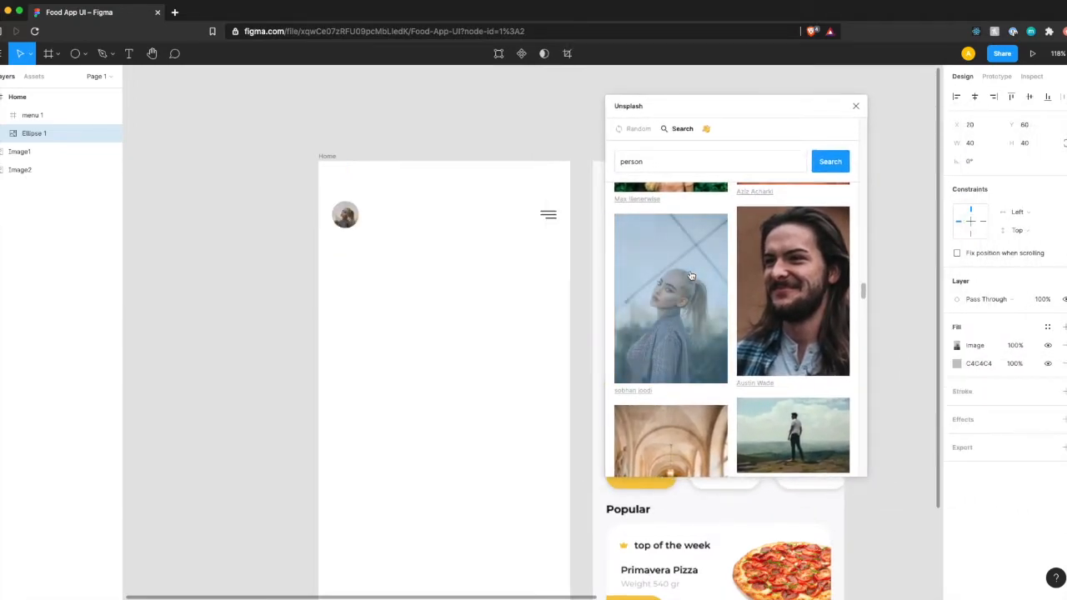
click(854, 108)
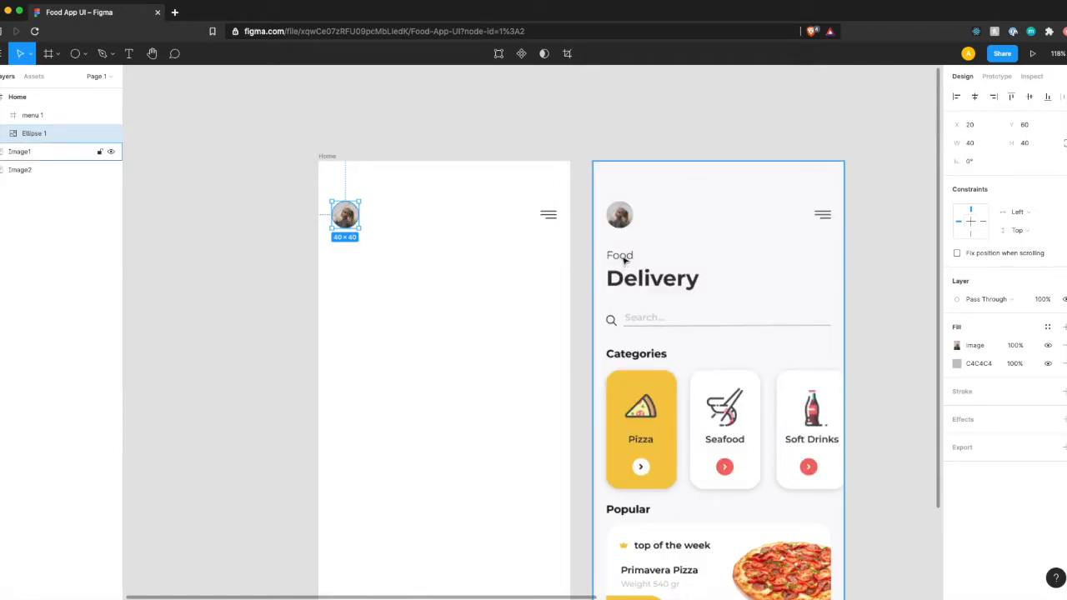
click(440, 281)
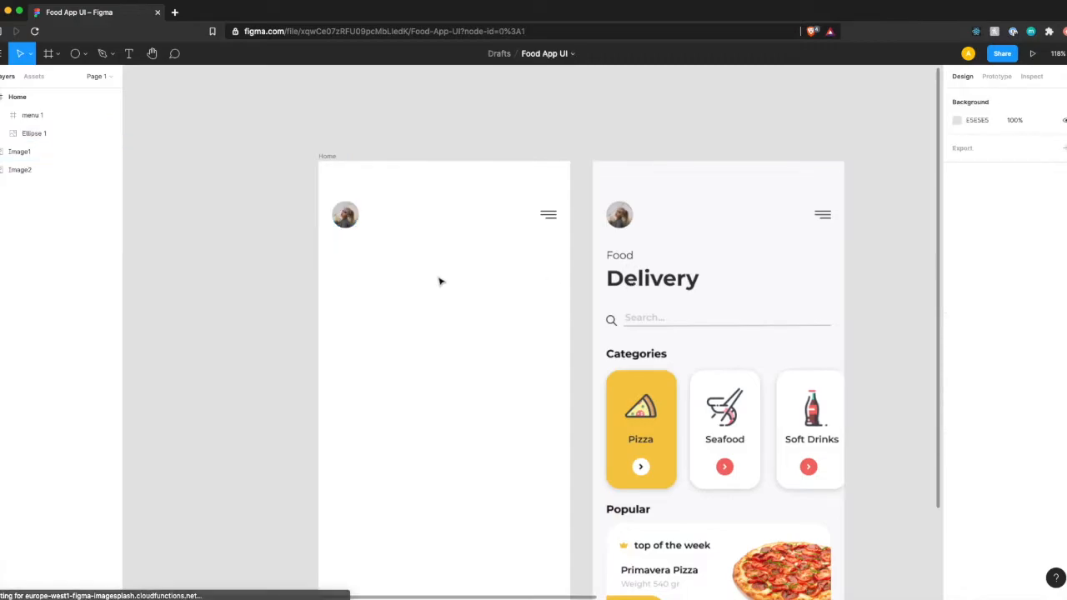
Step: Add the text "Food" below the profile photo in the Home frame, at about X 30, Y 135
key(t)
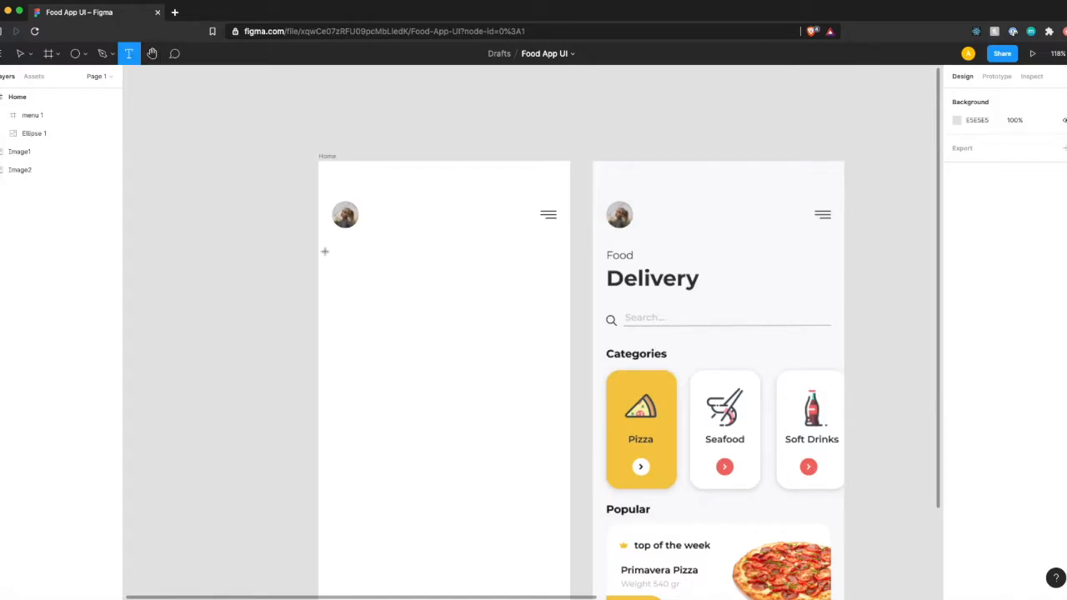
click(338, 252)
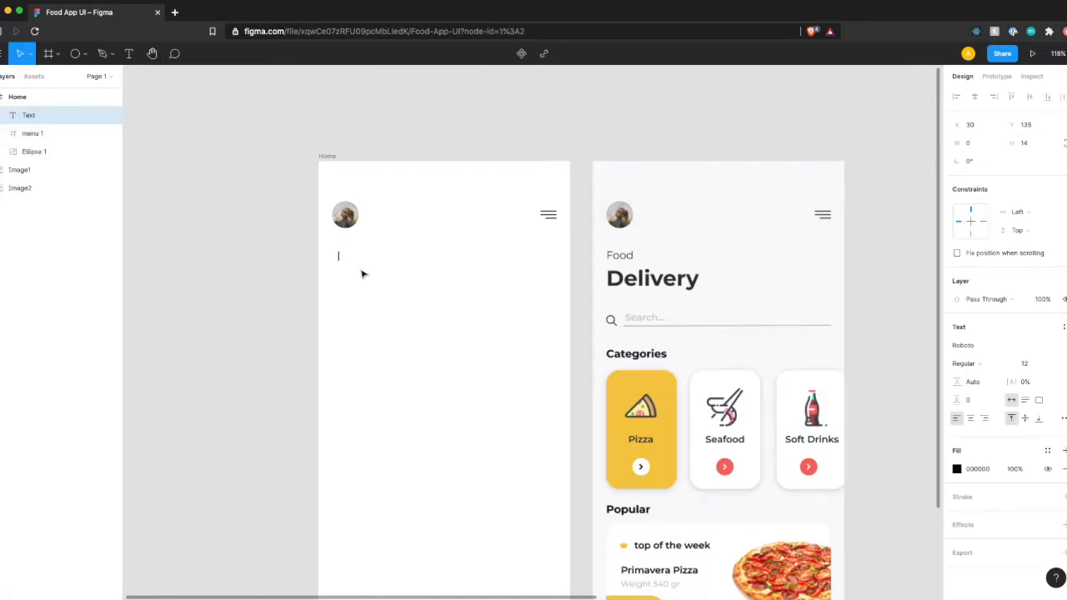
text(Food)
key(Escape)
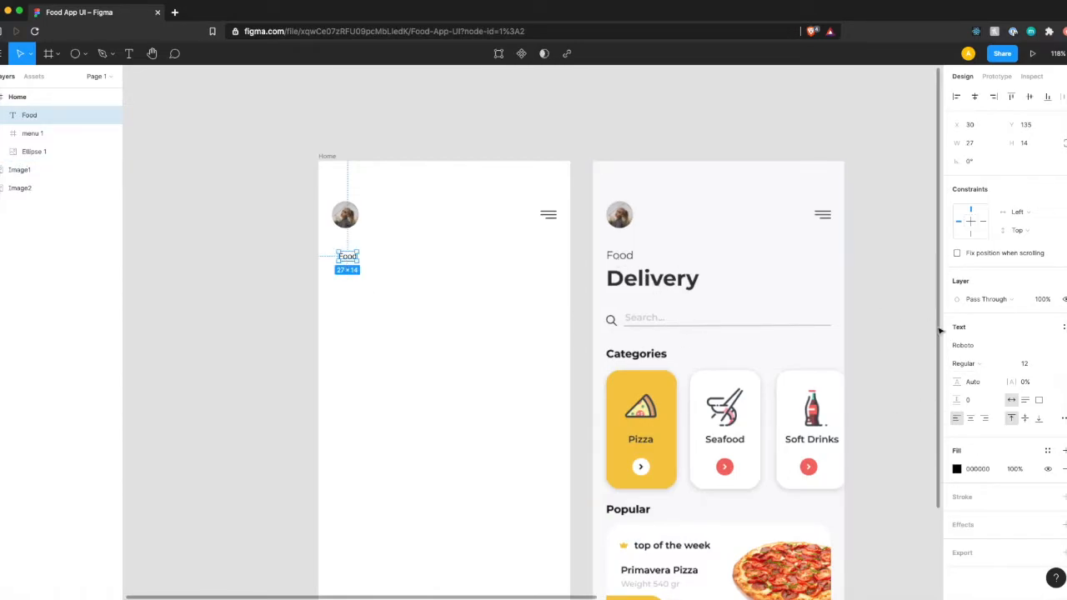
Step: Set the "Food" text's font to Montserrat and its size to 16
click(969, 345)
text(Mons)
key(BackSpace)
key(BackSpace)
text(t)
key(Return)
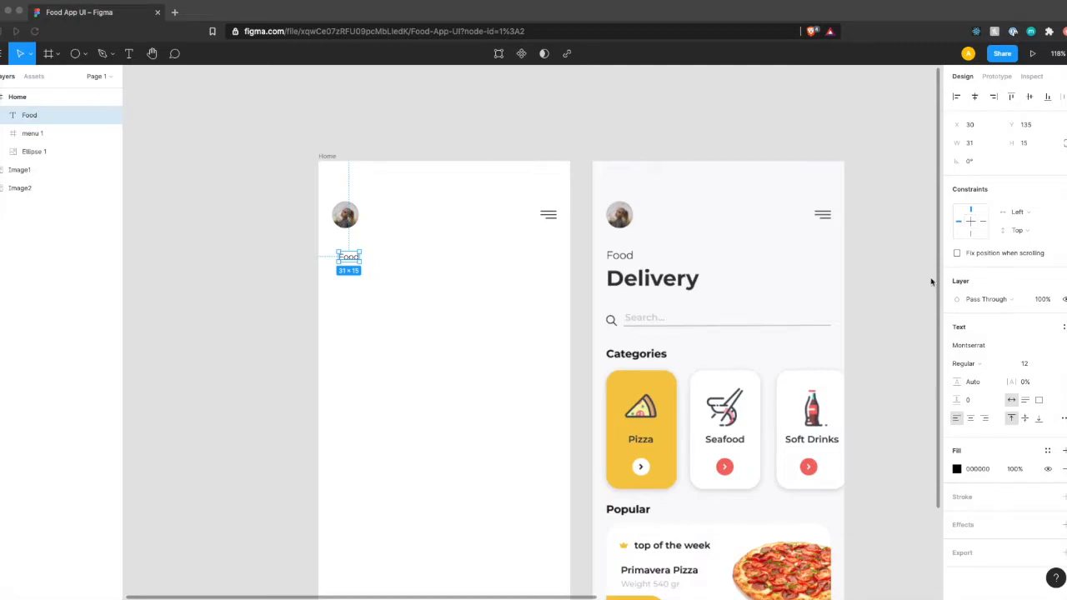
click(1026, 365)
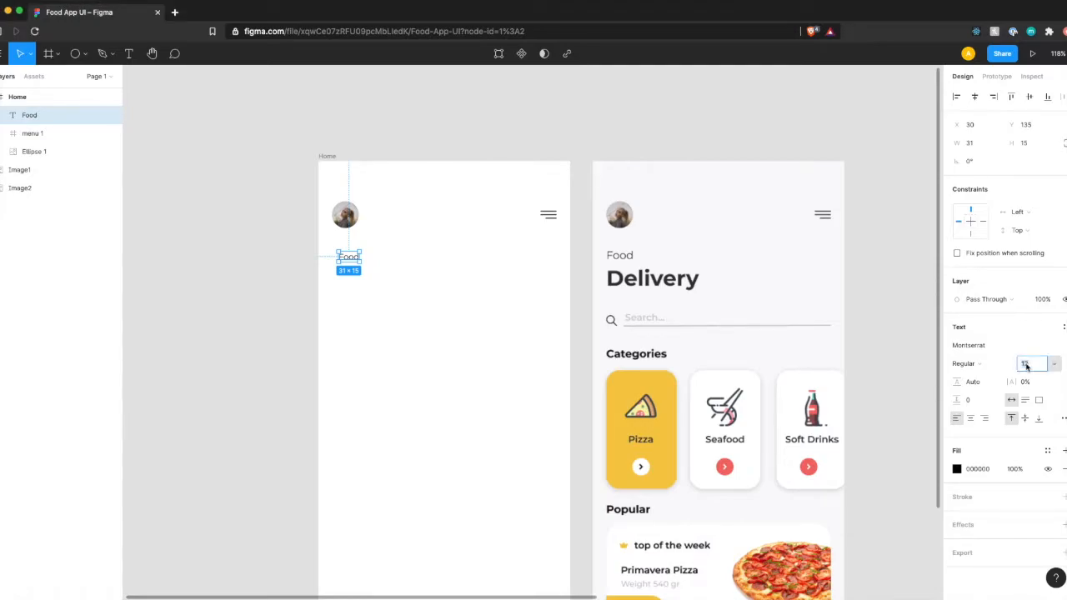
text(16)
key(Return)
Step: Move the "Food" text to X 20, Y 130, aligned with the profile photo's left edge and 30 px below it
key(shift+Left)
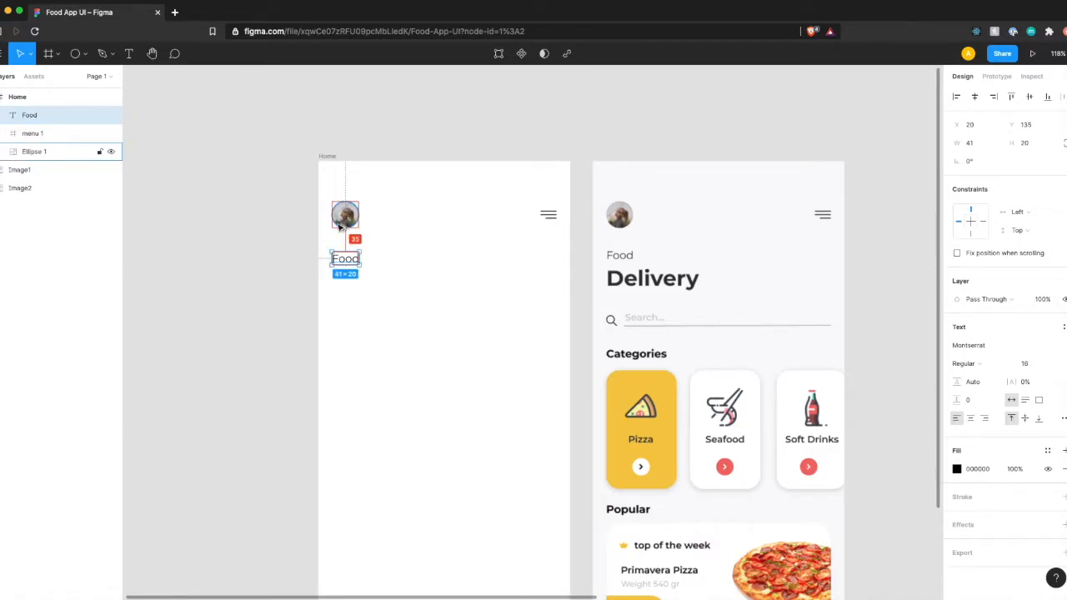
key(Up)
key(Up)
key(Up)
key(Up)
key(Up)
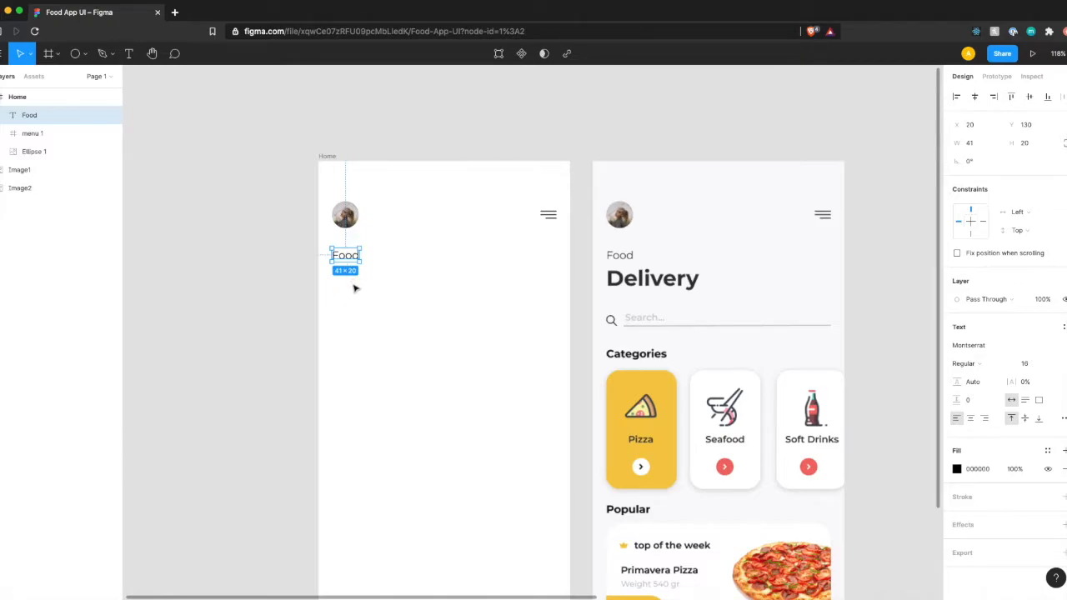
Step: Place a copy of the "Food" text below the original at X 20, Y 160 and change its wording to "Delivery"
key(super+v)
drag(345, 263, 349, 283)
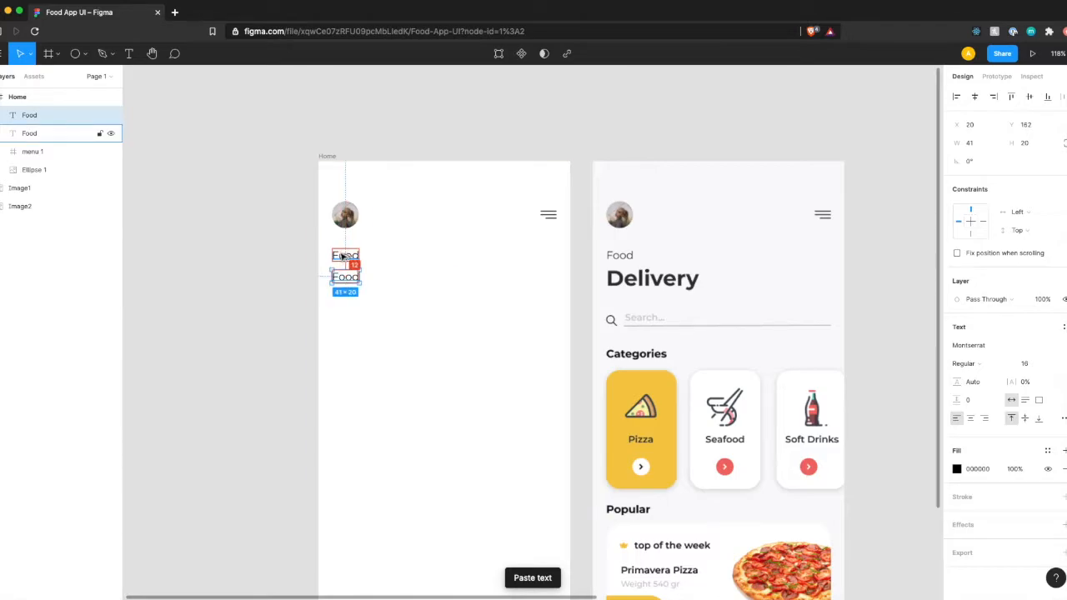
key(Up)
key(Up)
double_click(345, 274)
text(Delivery)
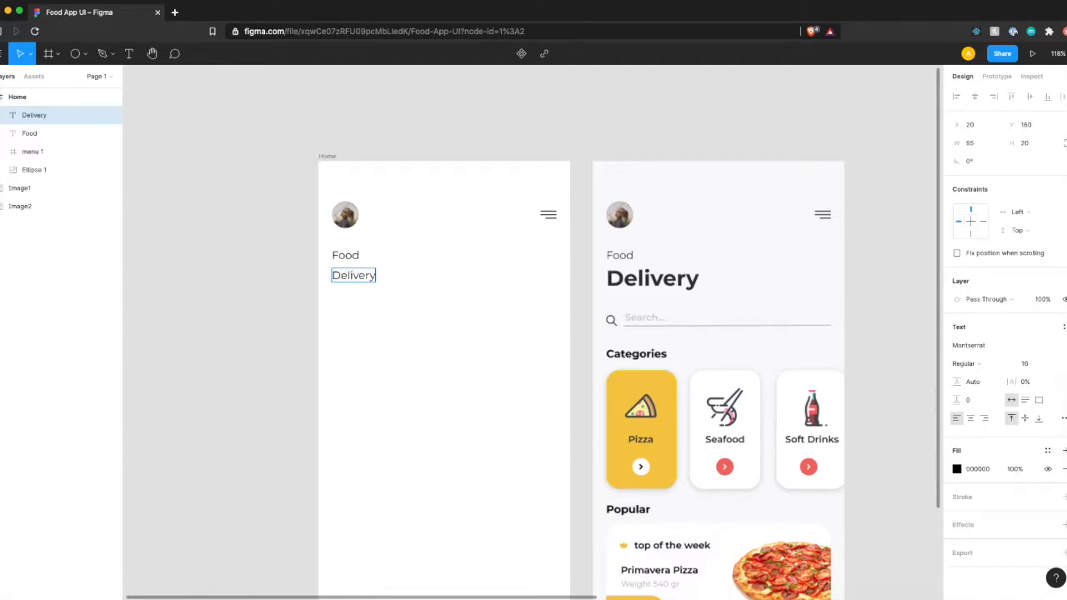
key(Escape)
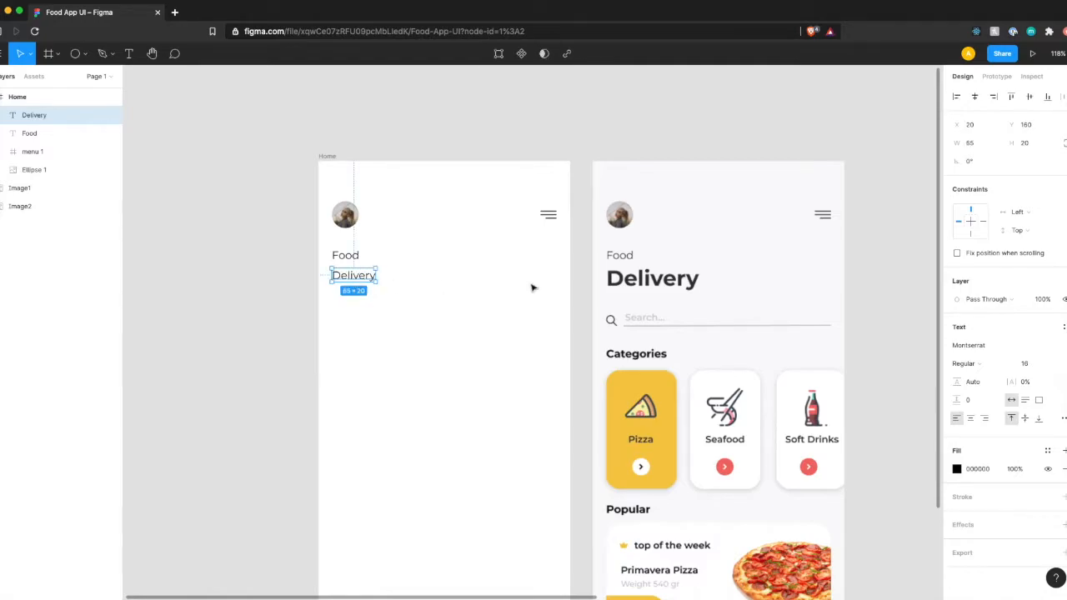
Step: Make the "Delivery" text Bold and set its size to 32
click(994, 370)
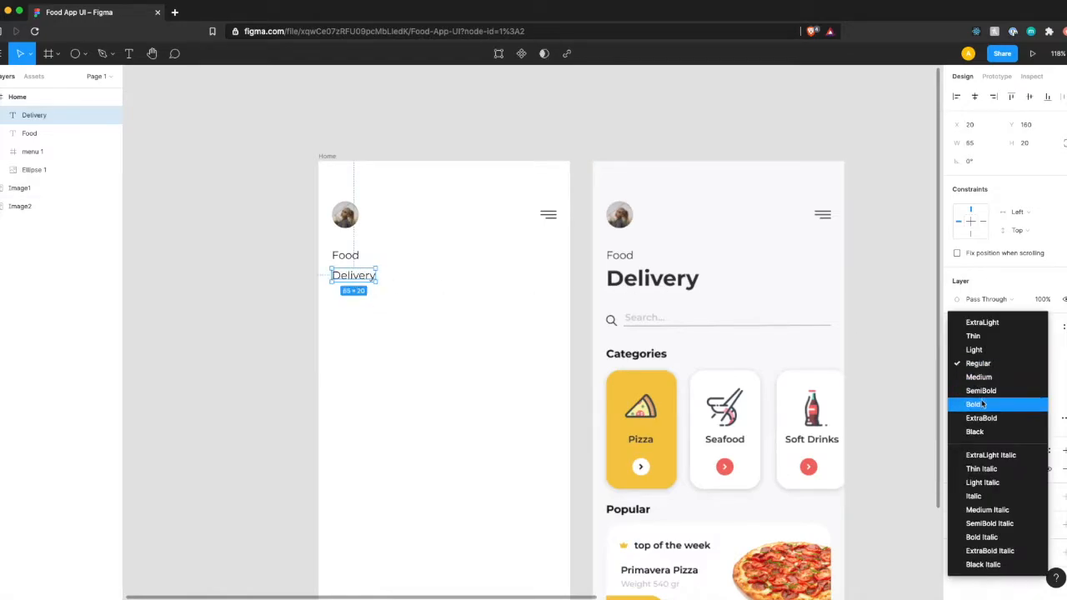
click(982, 404)
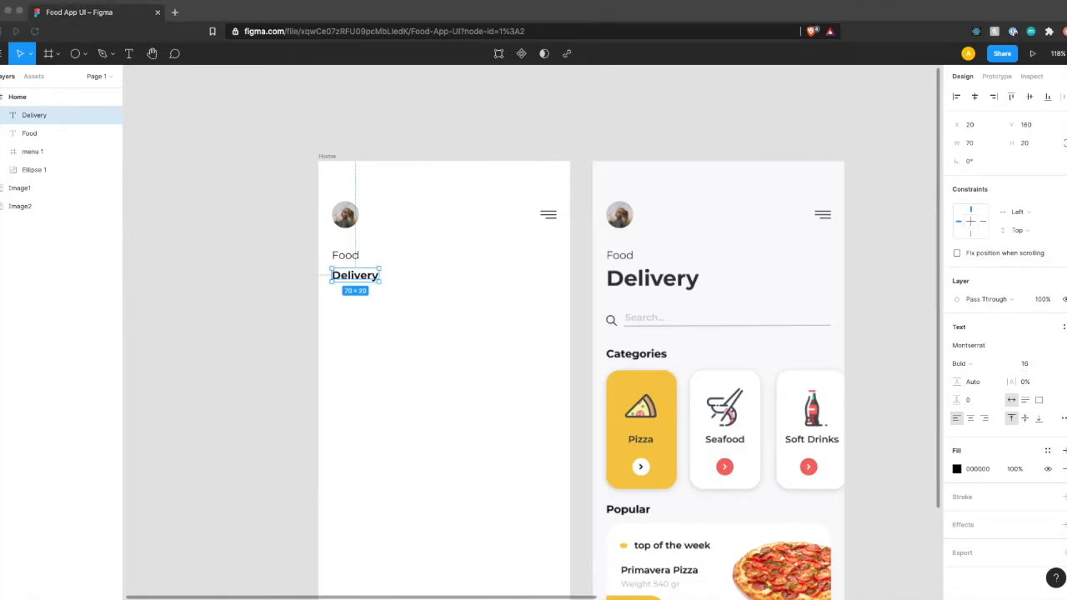
click(1032, 362)
click(1028, 368)
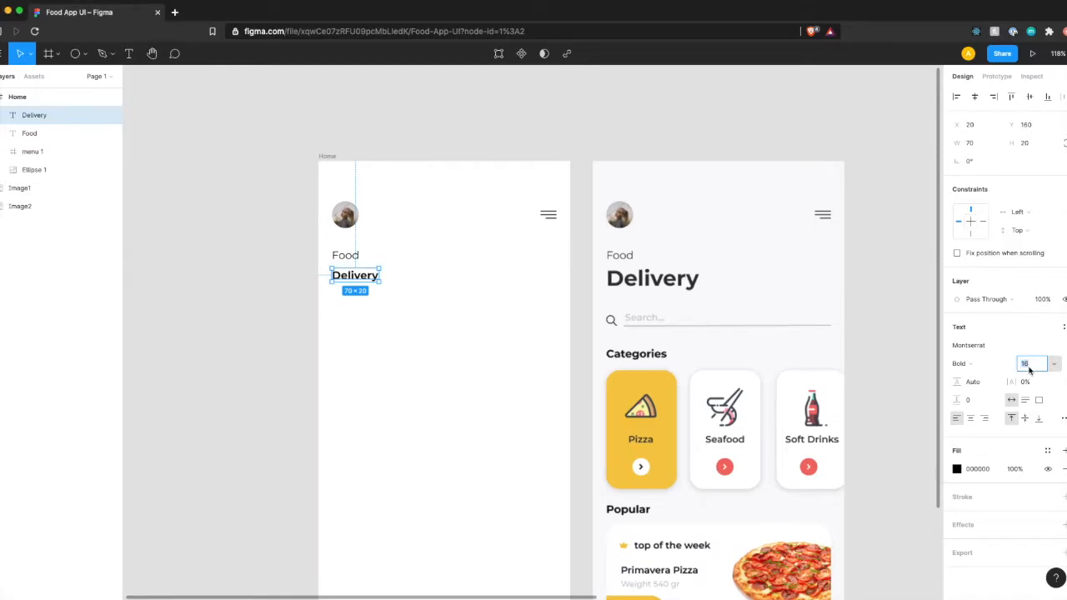
key(Return)
click(1028, 368)
key(Right)
text(2)
key(Return)
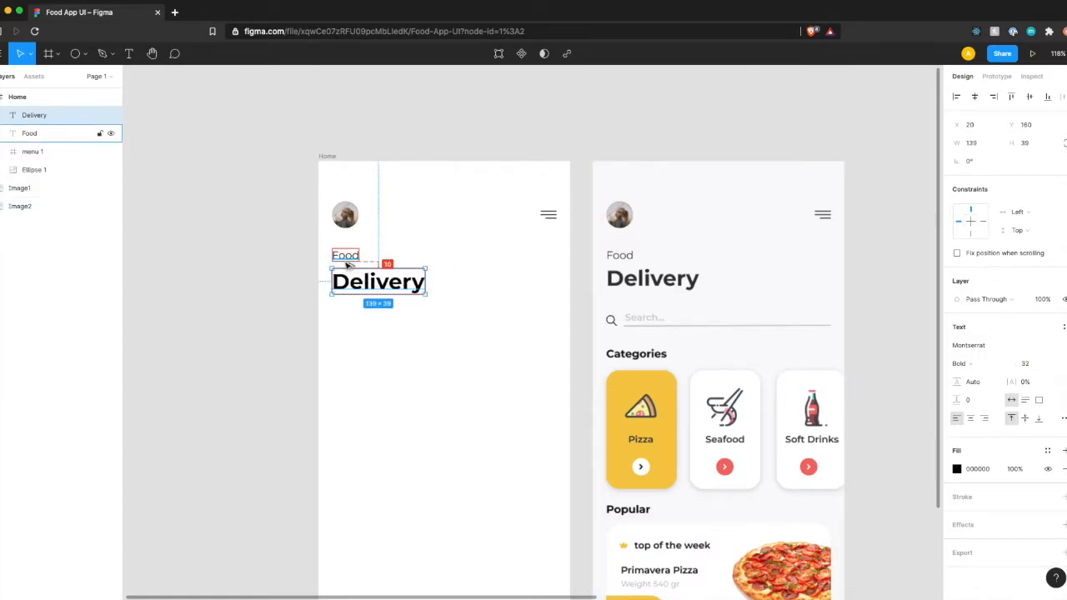
Step: Check the "Delivery" heading's distances to the edges of the Home frame and deselect it
key(alt)
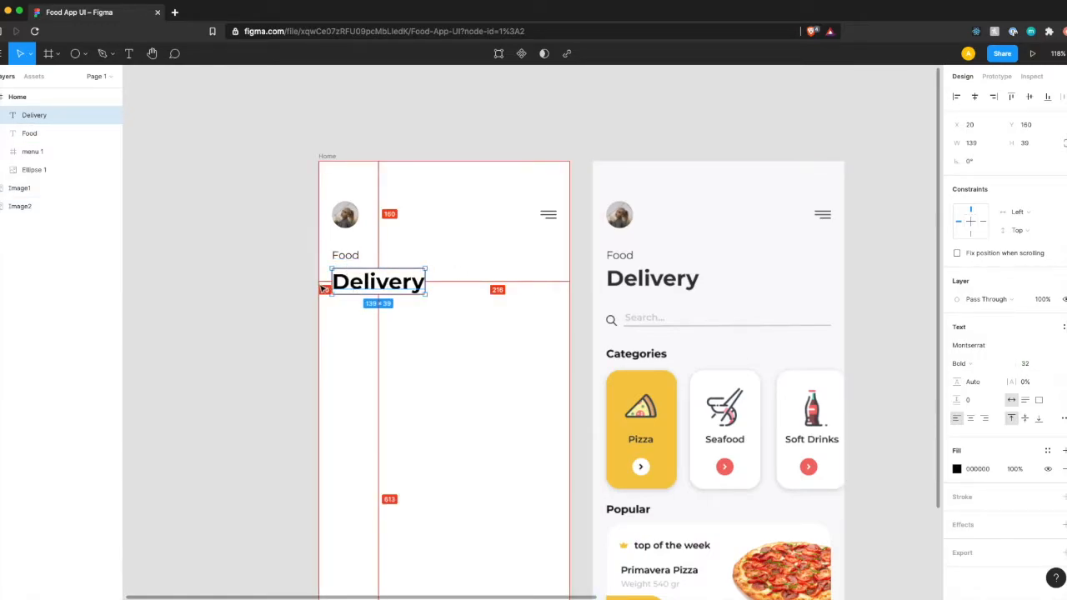
click(355, 328)
scroll(381, 334, down, 2)
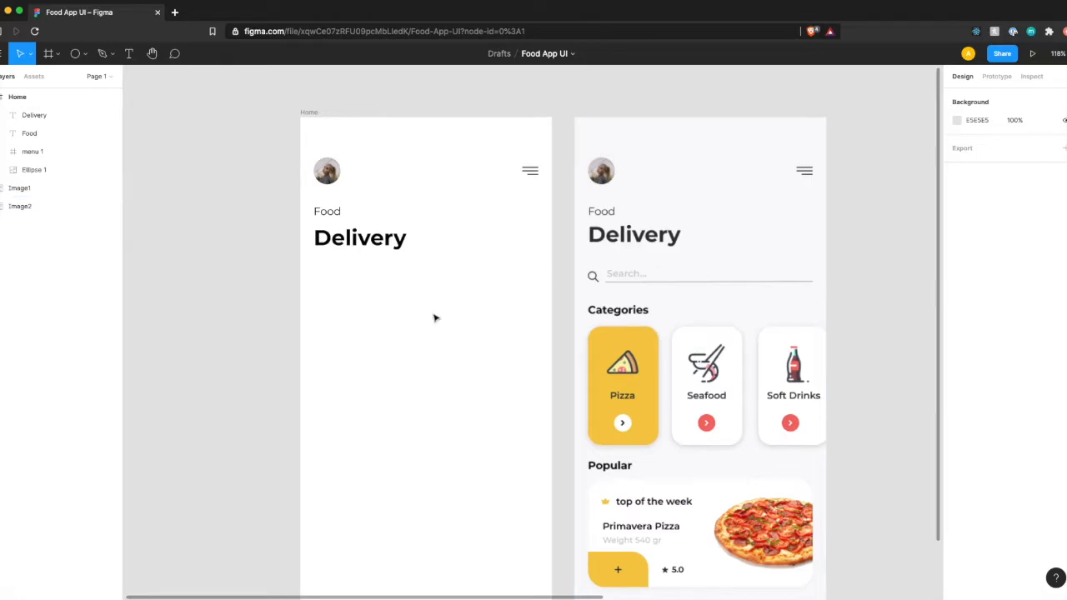
Step: Paste the copied 16 by 16 loupe icon into the Home frame
key(super+Tab)
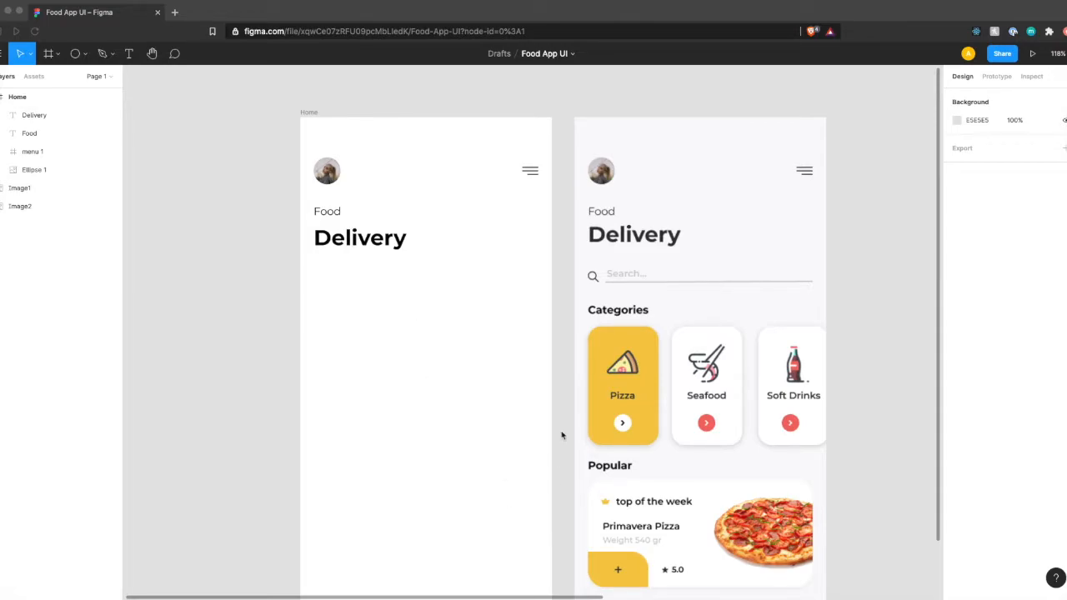
key(super+Tab)
key(super+v)
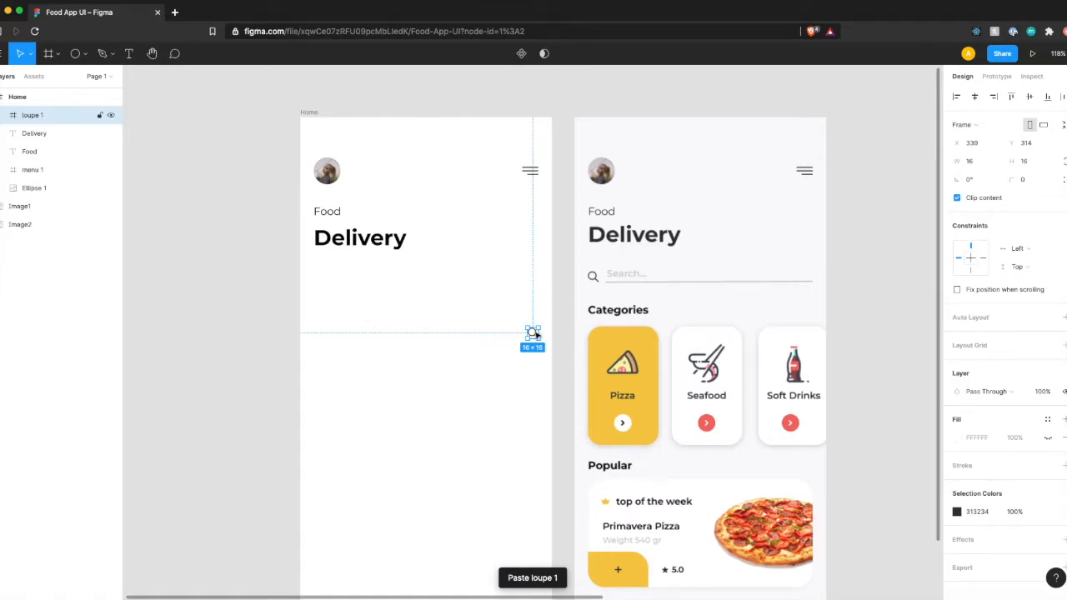
Step: Move the loupe icon below the "Delivery" heading to X 20, Y 229 and deselect it
drag(533, 333, 318, 268)
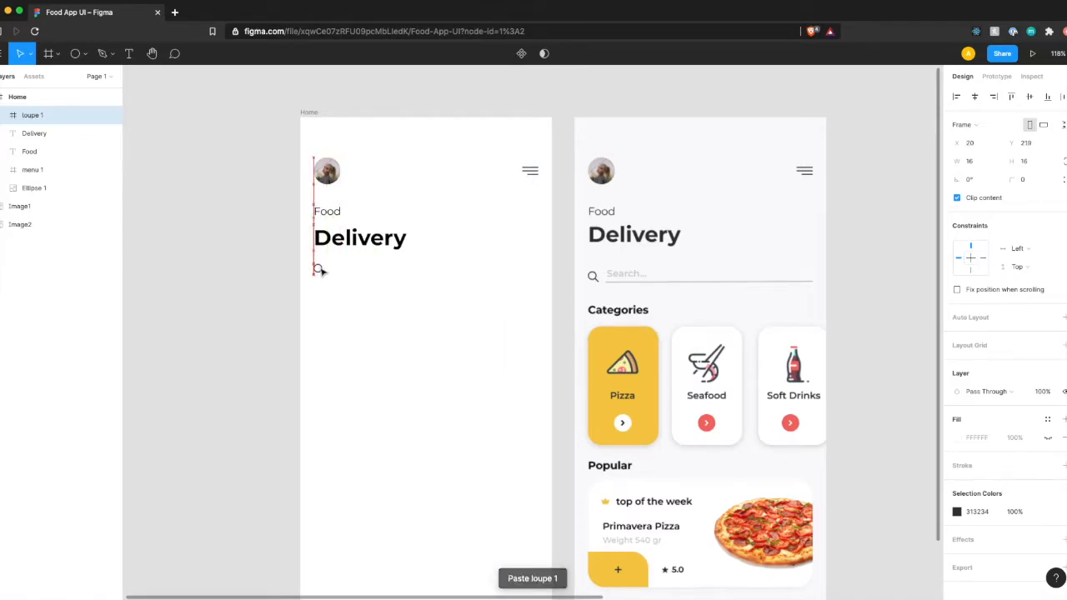
key(alt)
key(shift+Down)
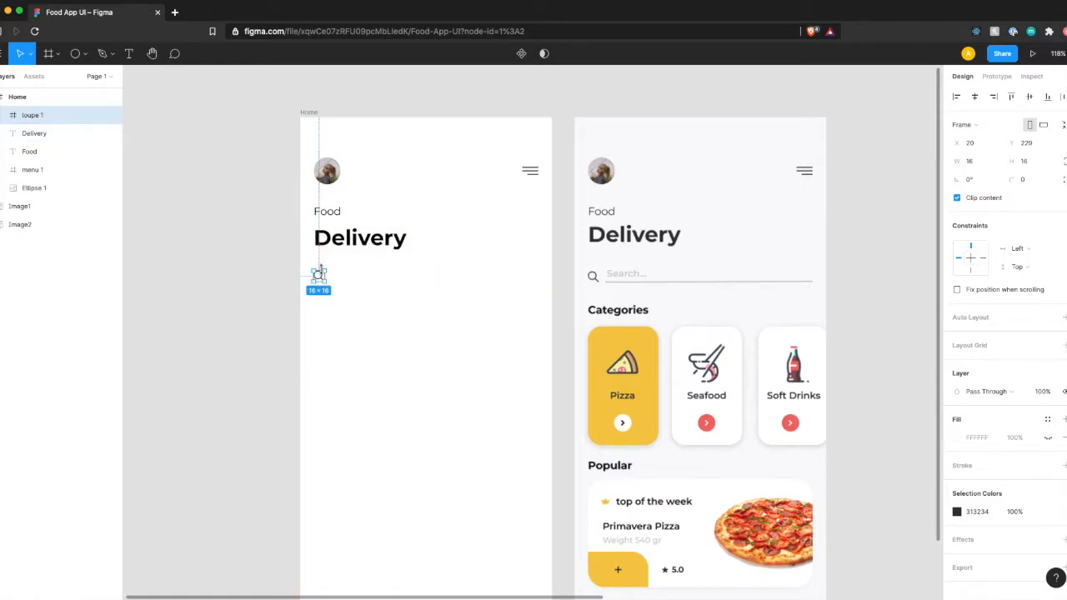
scroll(348, 287, left, 2)
scroll(348, 287, down, 1)
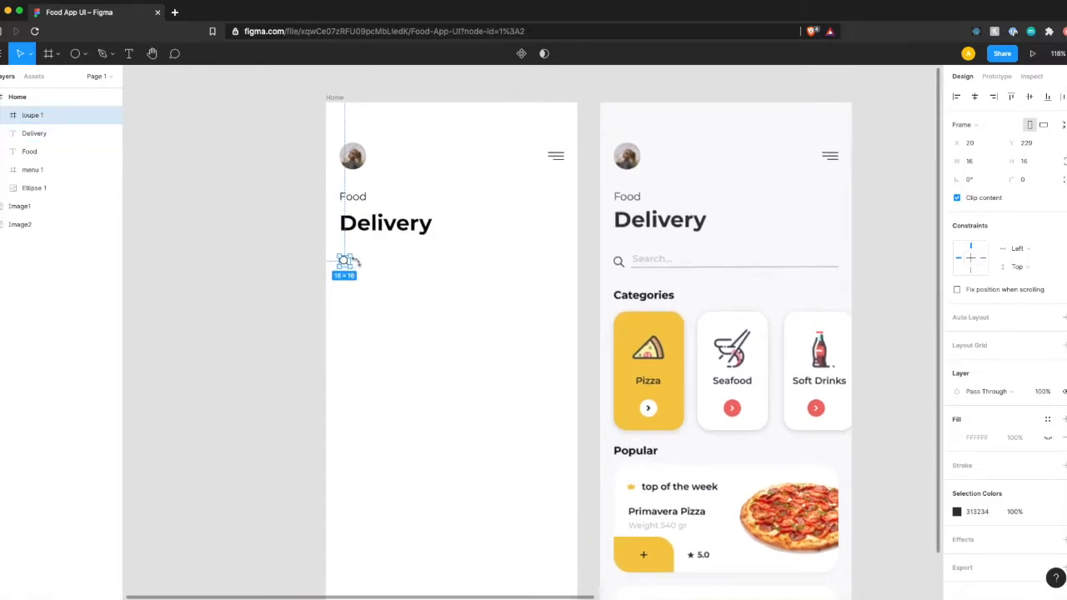
click(369, 266)
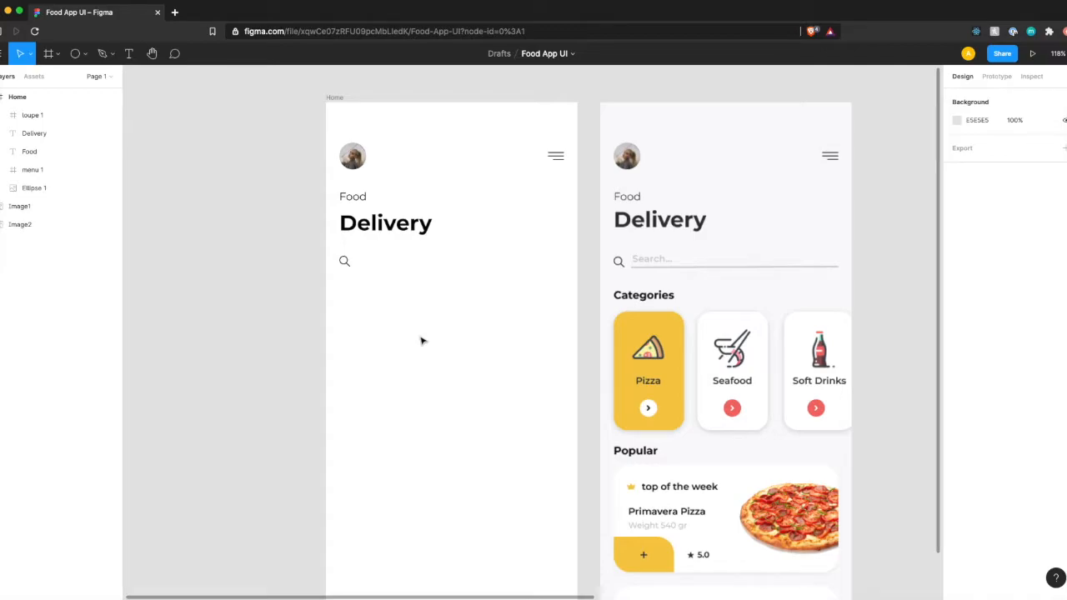
Step: Add the text "Search..." beside the loupe icon in the Home frame
scroll(364, 259, up, 5)
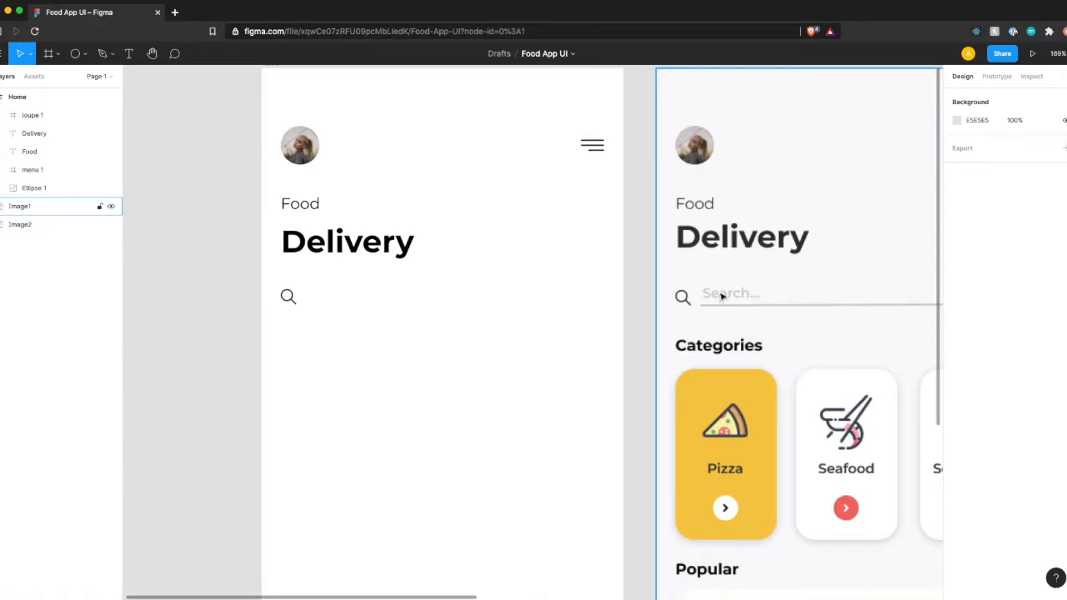
key(t)
click(308, 293)
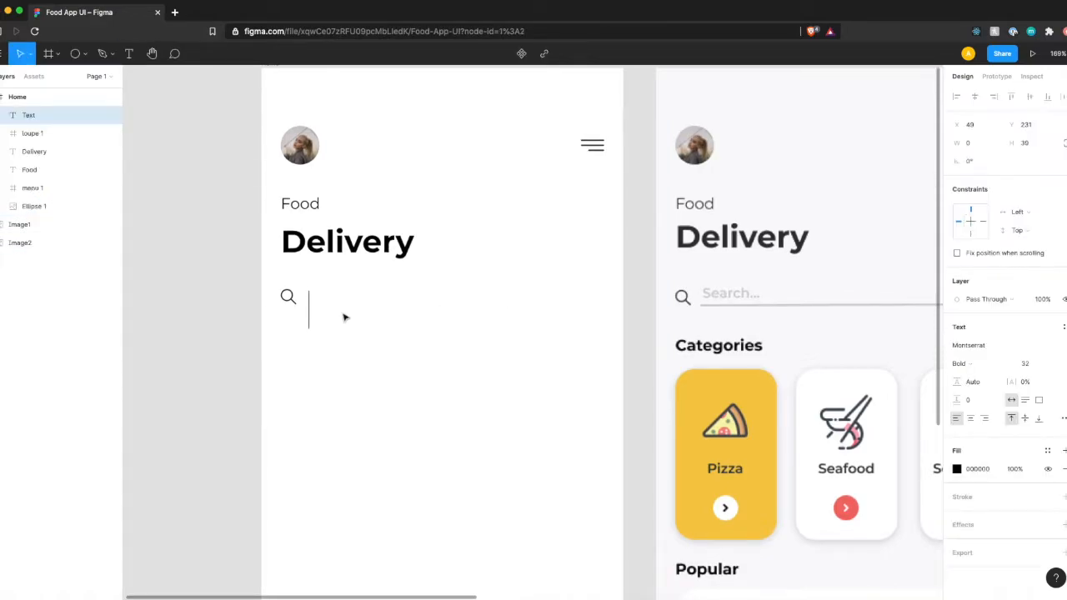
text(Search...)
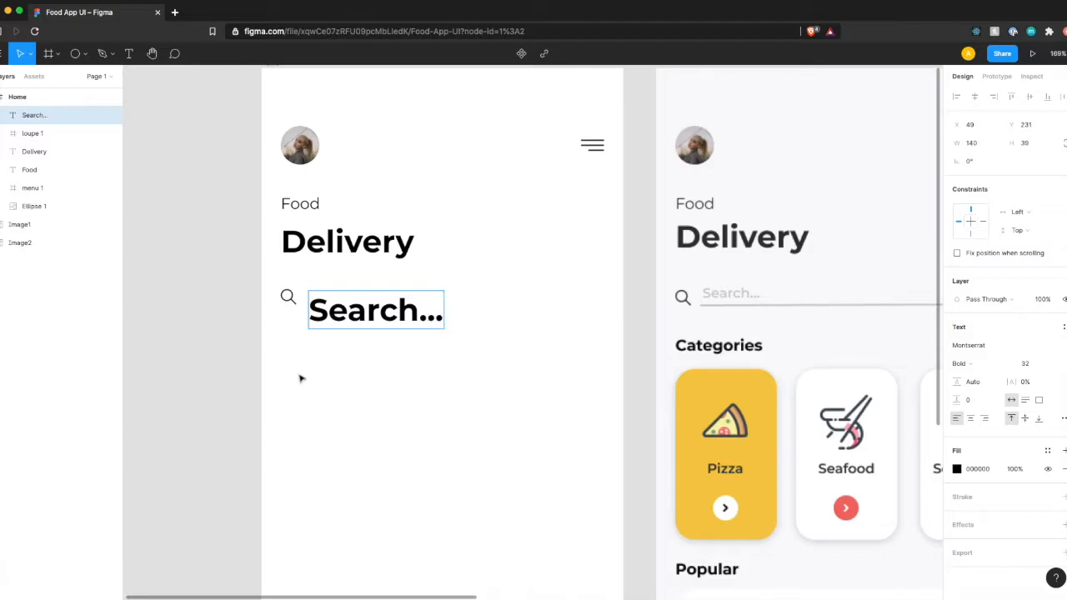
key(Escape)
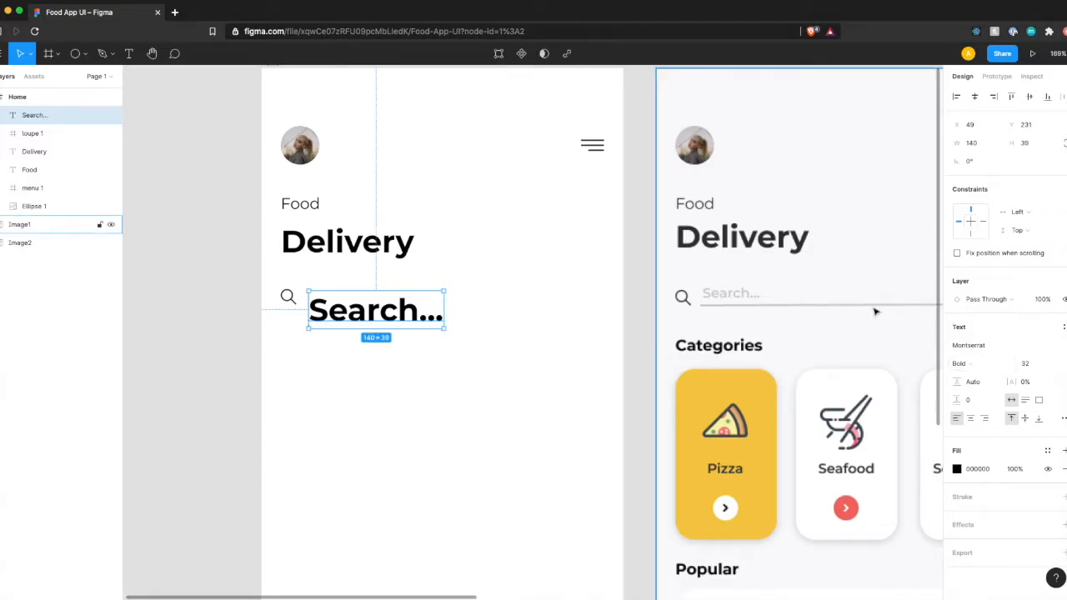
Step: Make the "Search..." text SemiBold and set its size to 14
click(975, 363)
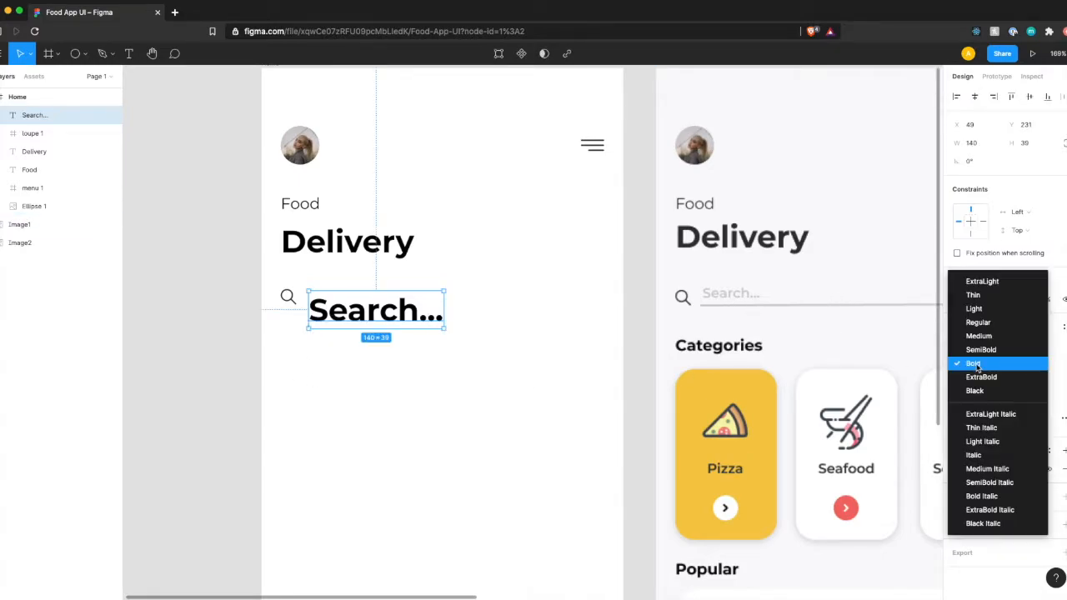
click(980, 350)
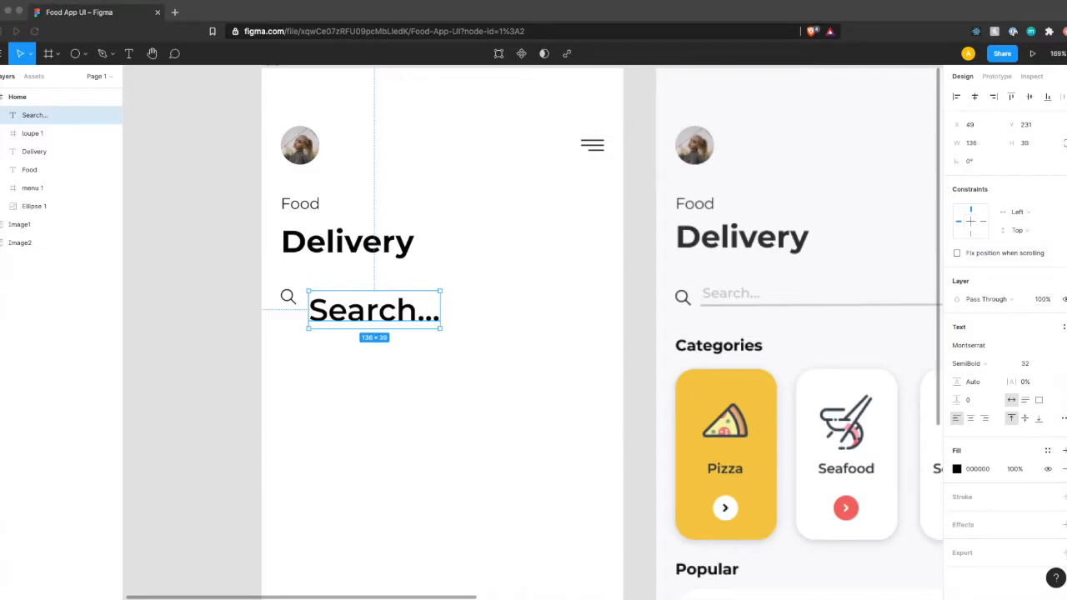
click(1026, 363)
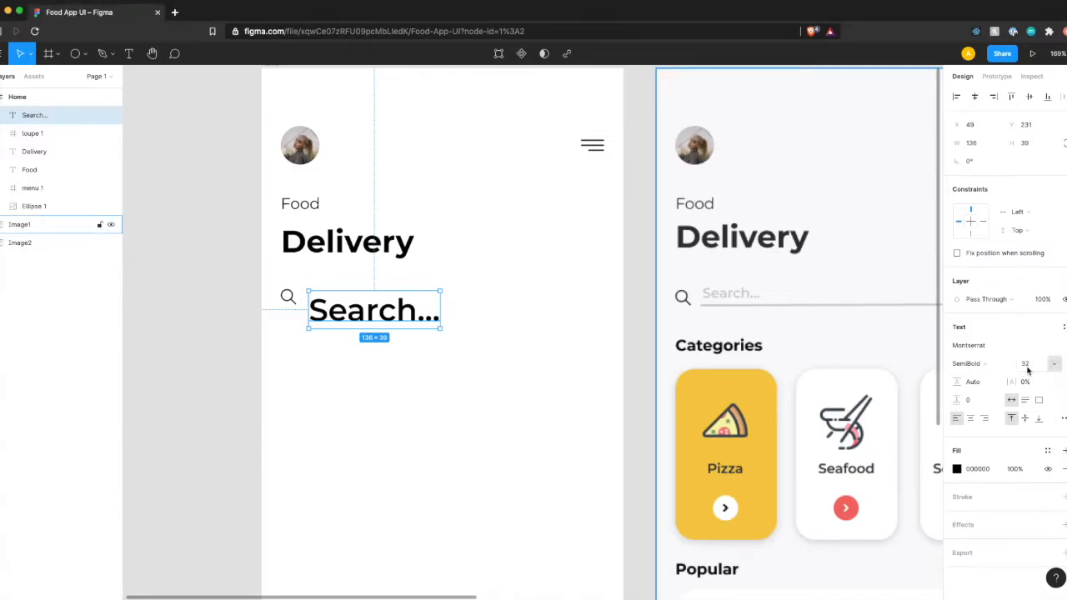
key(Return)
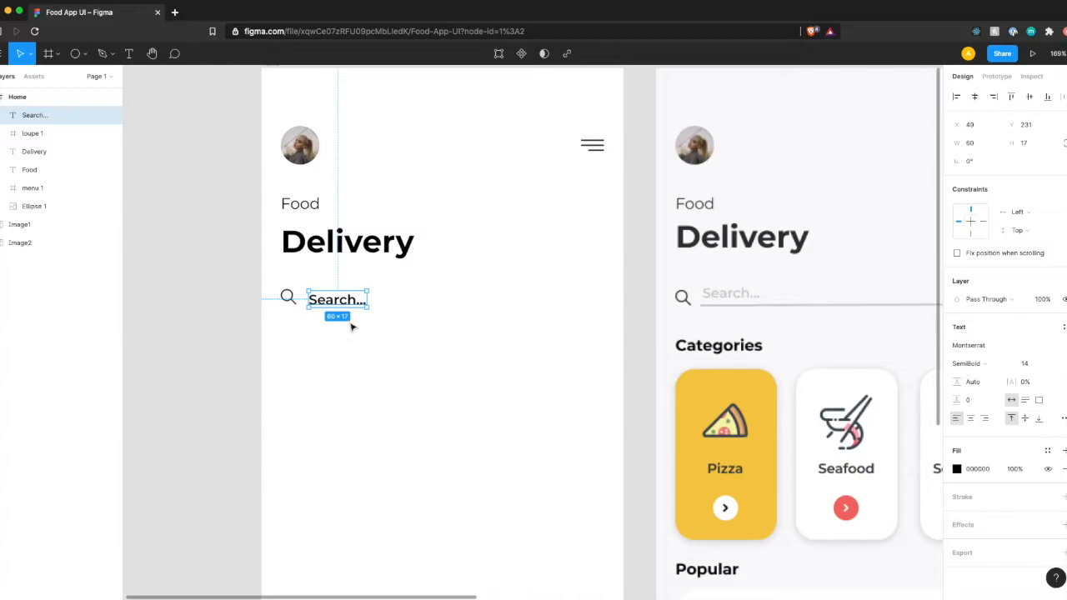
Step: Move the "Search..." text next to the loupe icon at X 46, Y 223 and deselect it
drag(330, 302, 329, 300)
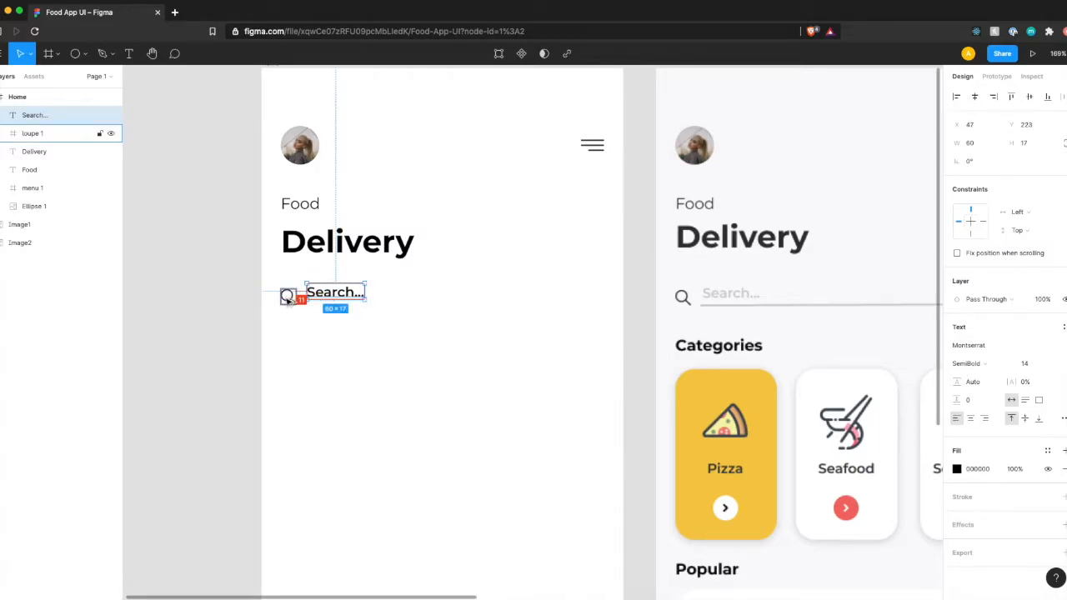
key(Left)
key(alt)
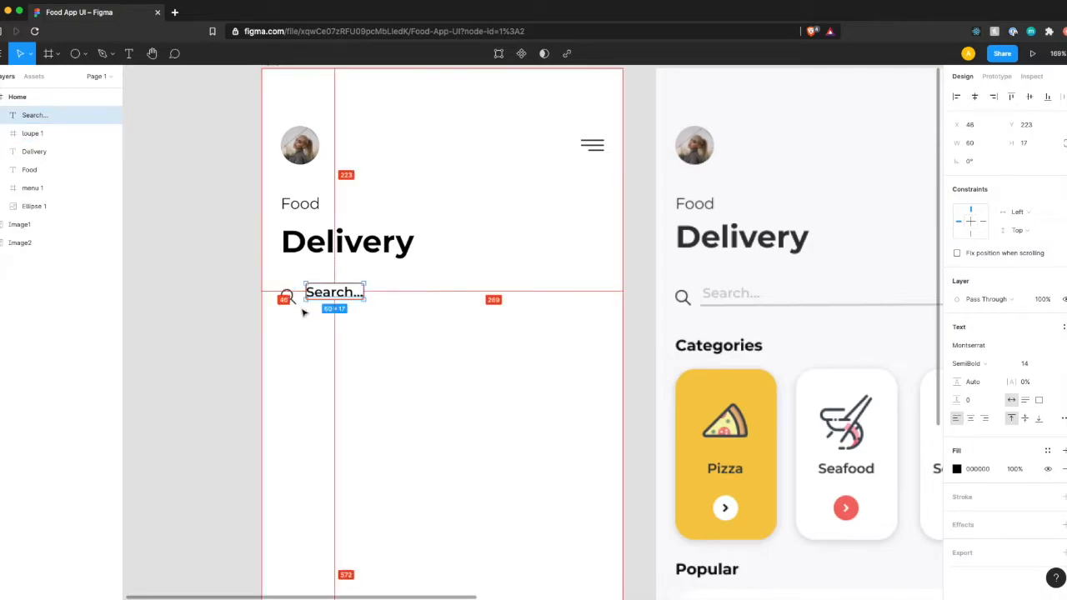
click(315, 322)
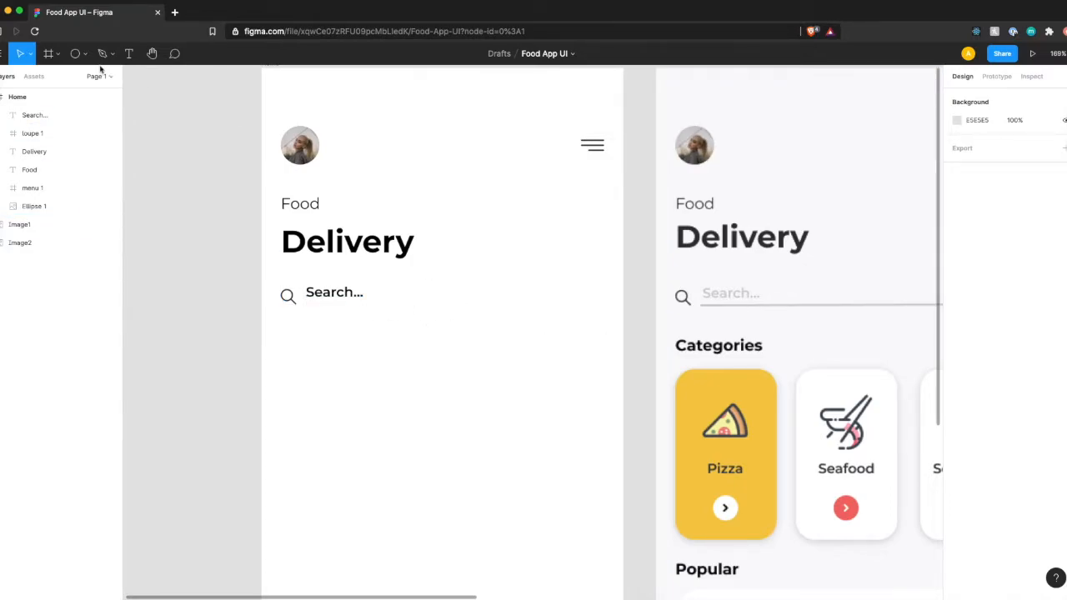
Step: Draw a nearly horizontal line about 308 long under the "Search..." text, reaching the menu icon's right edge
click(58, 56)
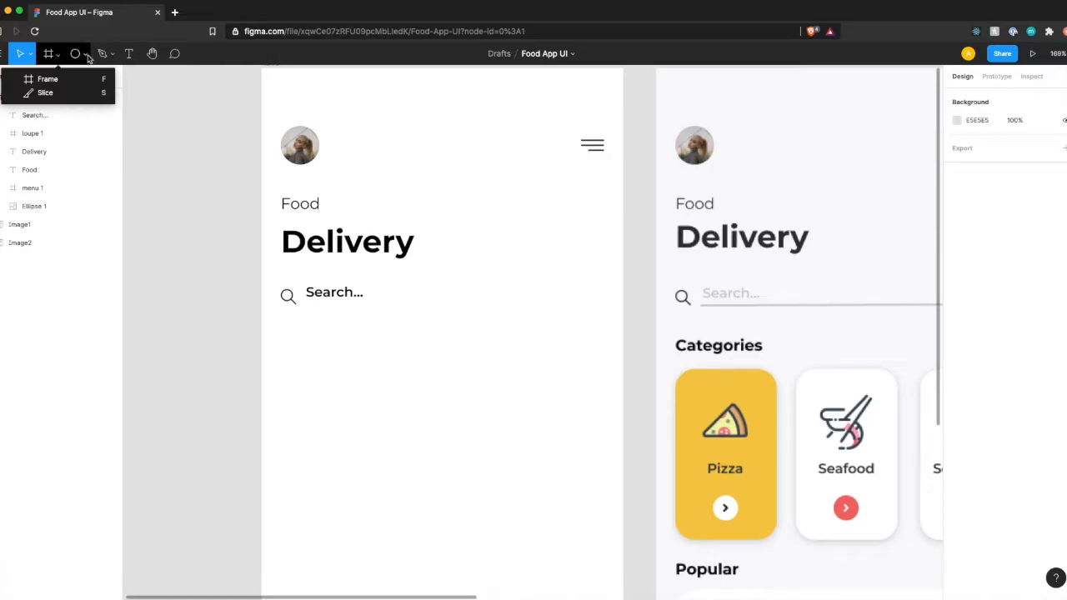
click(84, 54)
click(84, 54)
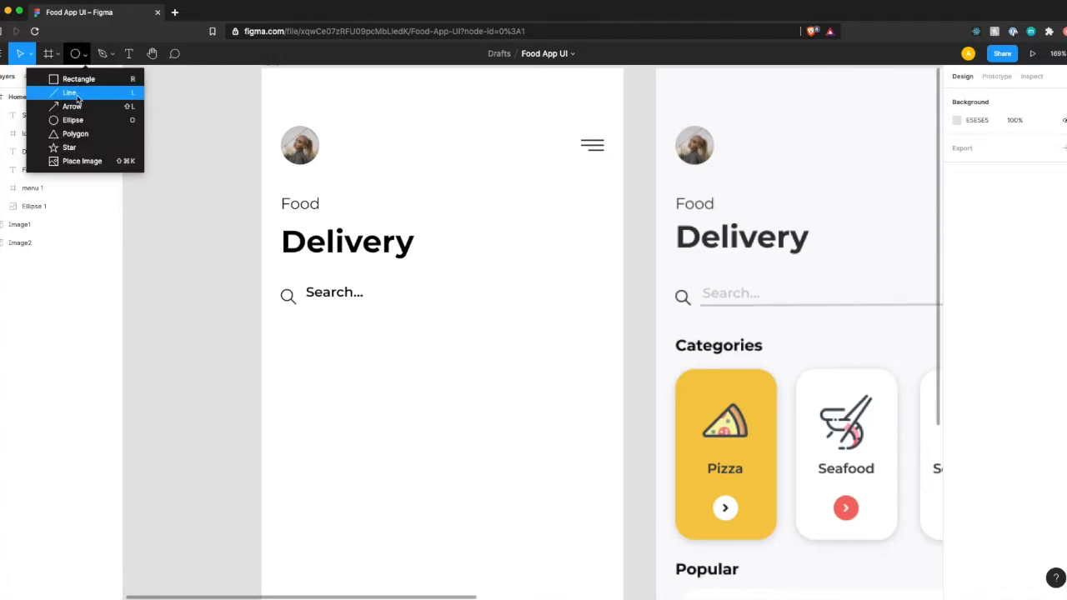
click(127, 97)
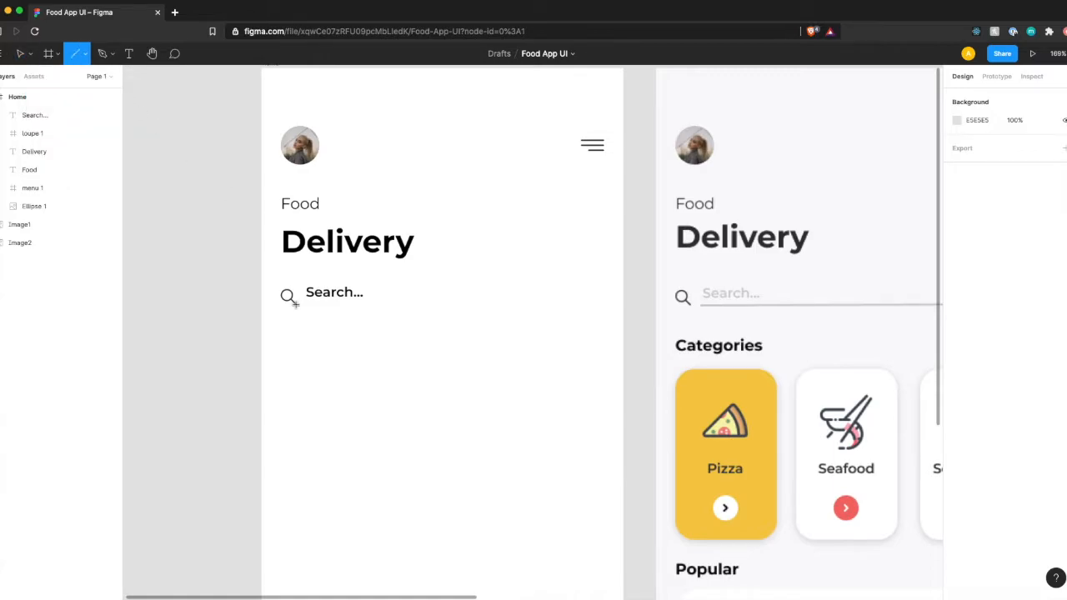
drag(306, 303, 604, 305)
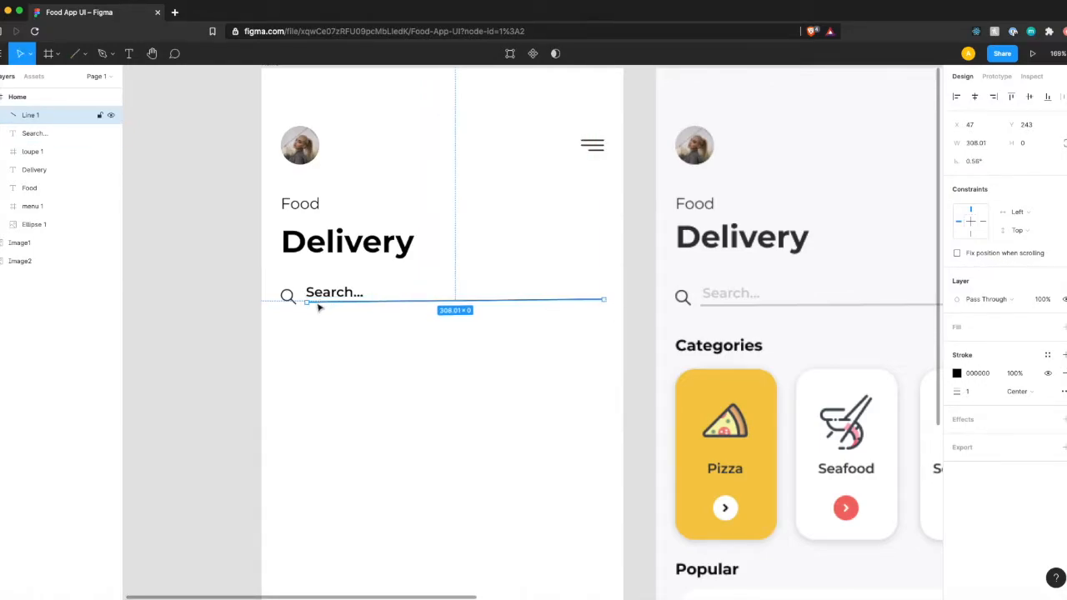
Step: Set the search line's stroke width to 2
click(977, 392)
text(2)
key(Return)
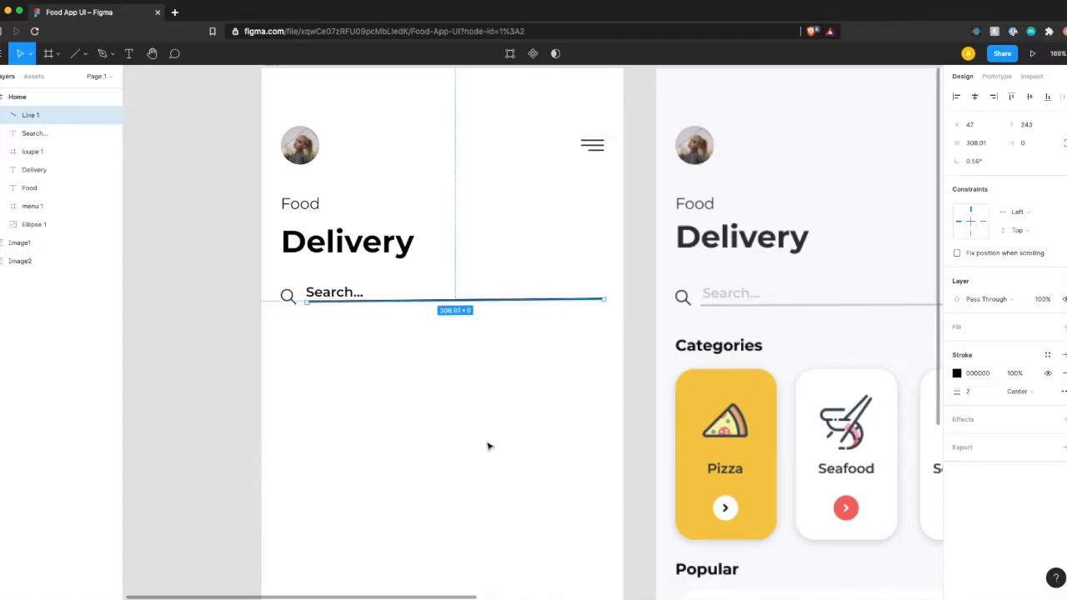
Step: Move the search line to X 46, Y 245 so it starts flush with the "Search..." text, and deselect it
click(343, 314)
click(336, 301)
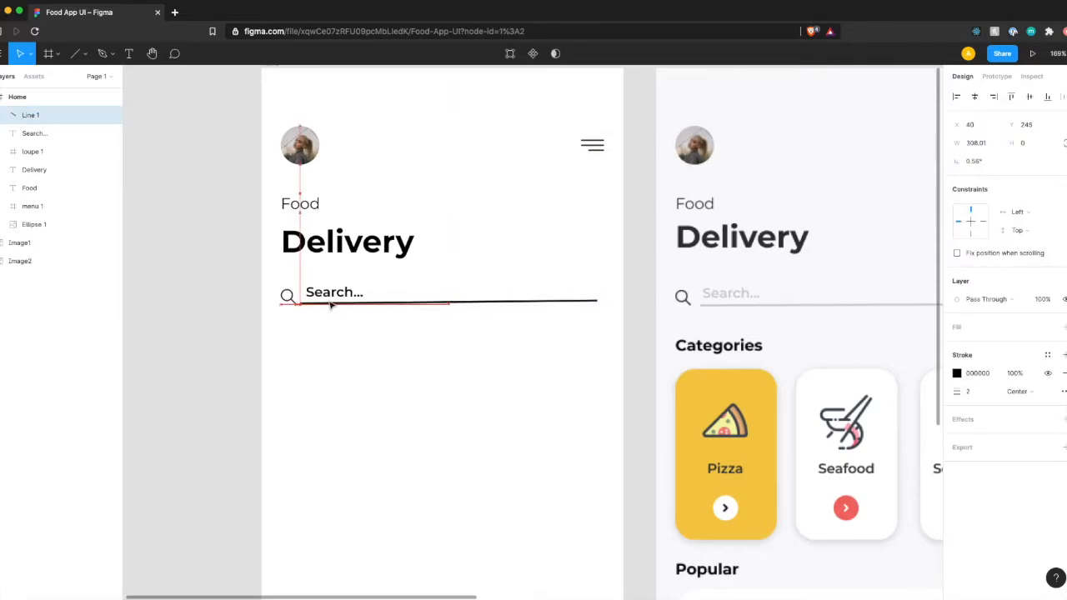
key(alt)
key(alt)
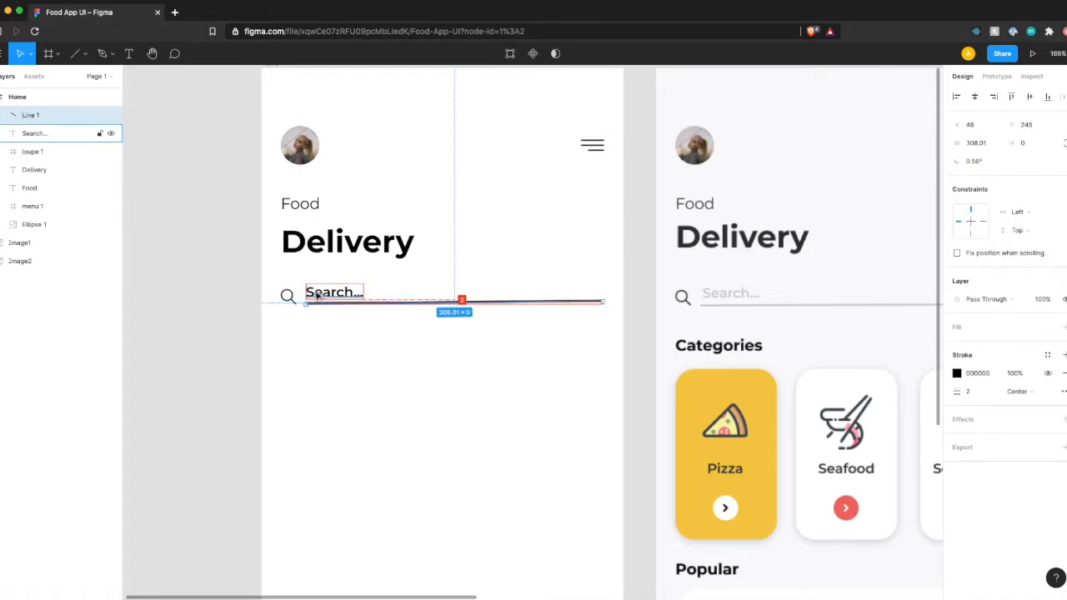
scroll(324, 308, up, 5)
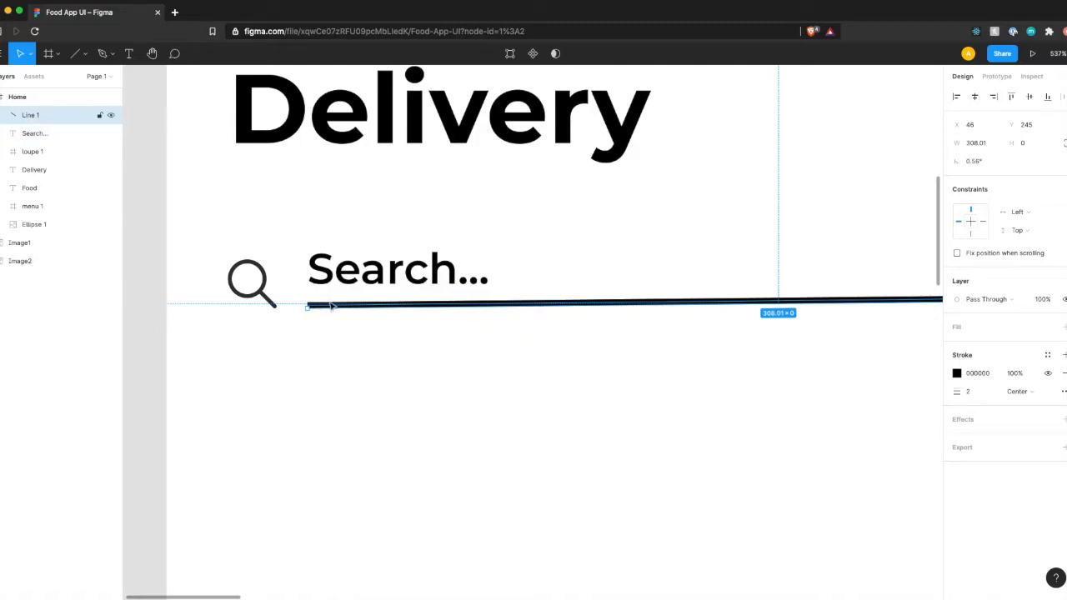
click(323, 350)
scroll(323, 350, down, 5)
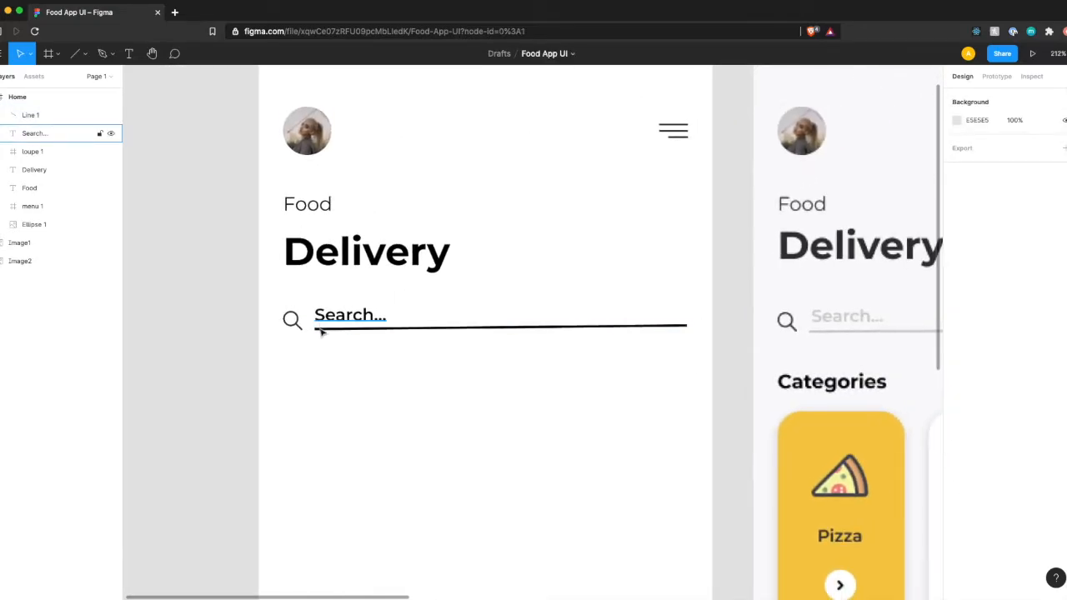
Step: Extend the search line's right end slightly to a length of 309.01 and deselect it
click(314, 331)
click(374, 414)
scroll(375, 414, down, 3)
click(594, 351)
drag(600, 350, 598, 348)
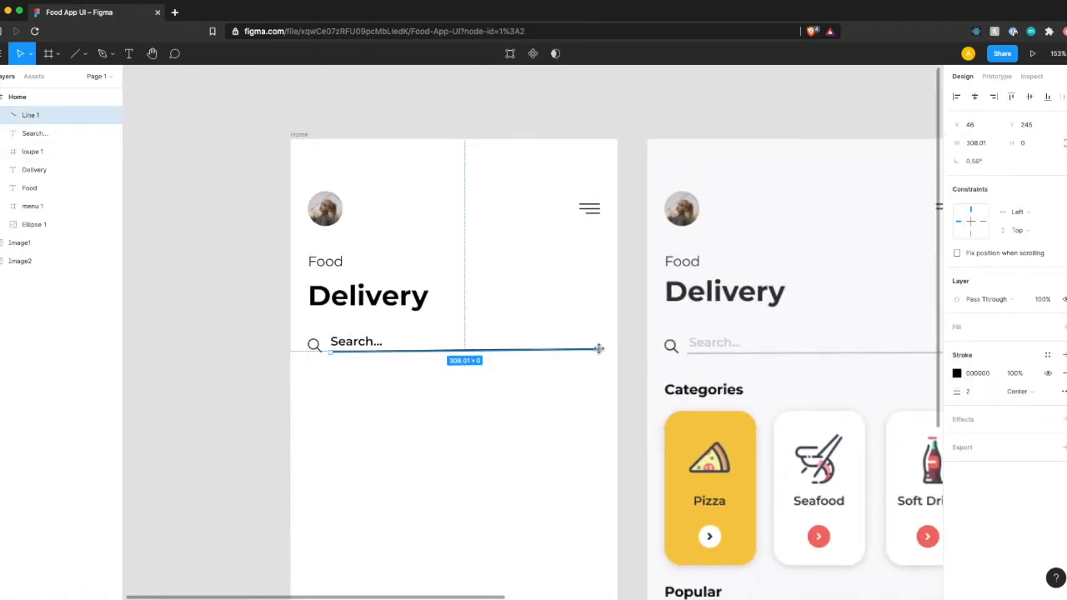
scroll(598, 349, up, 5)
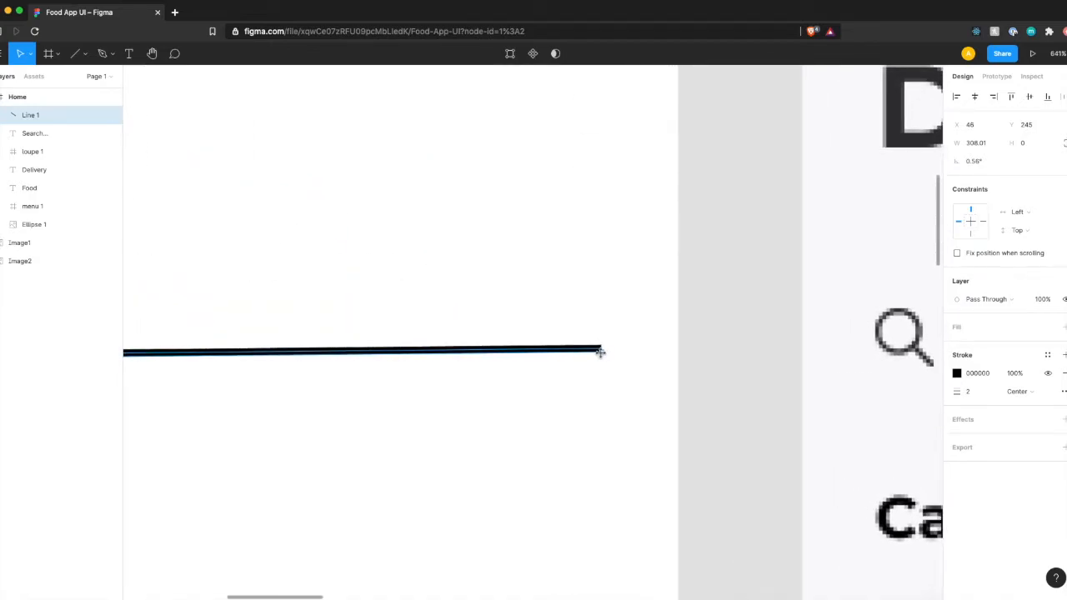
scroll(647, 358, down, 5)
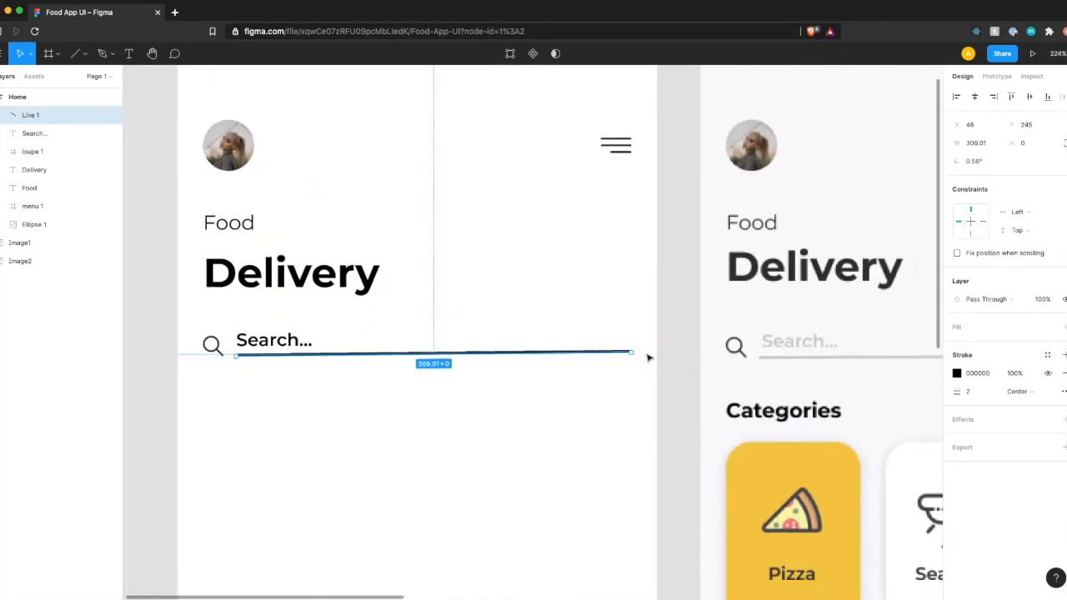
click(588, 374)
Step: Add the text "Categories" below the search line and move it to X 22, Y 288
scroll(533, 391, down, 3)
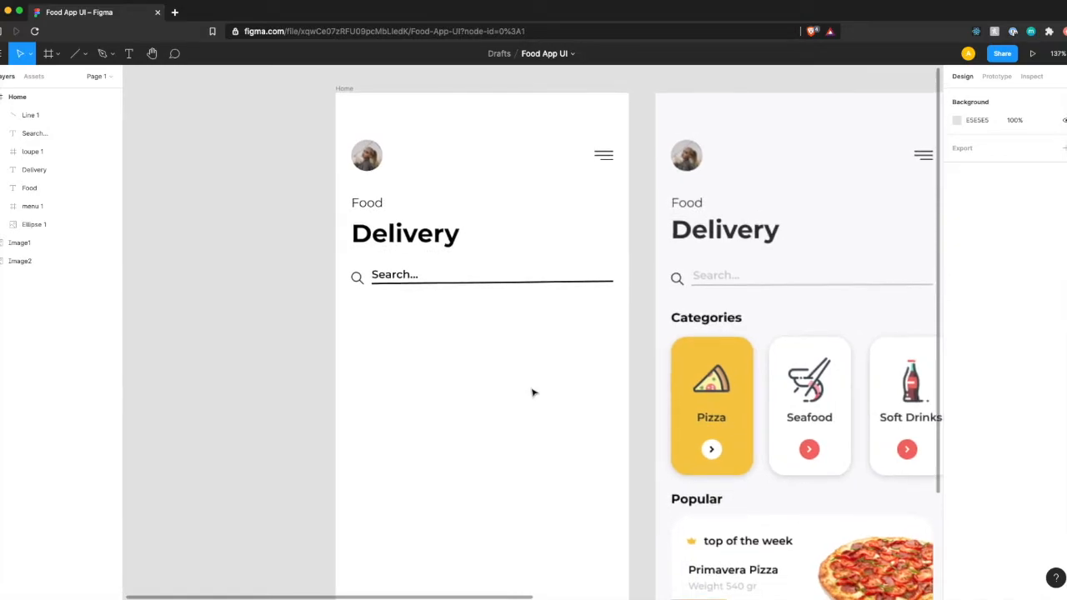
scroll(492, 371, right, 2)
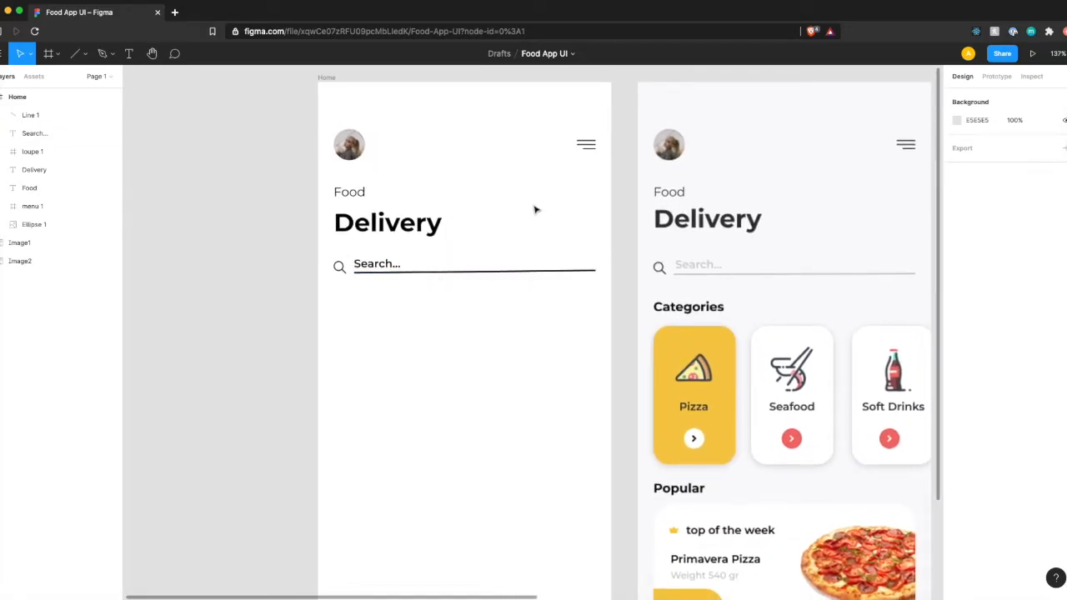
scroll(534, 208, right, 3)
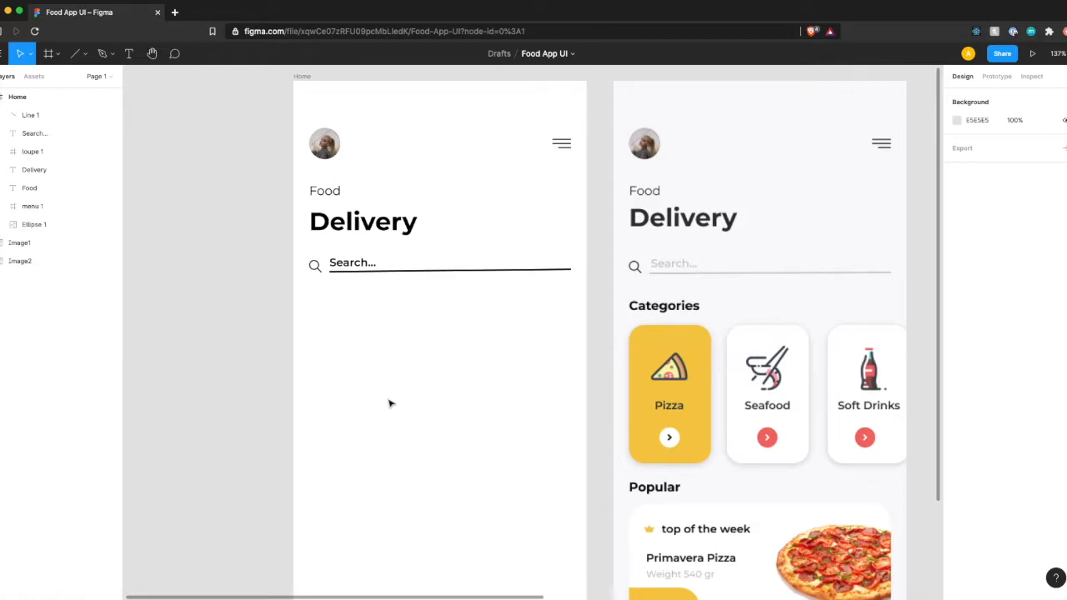
scroll(388, 403, right, 2)
scroll(388, 402, down, 1)
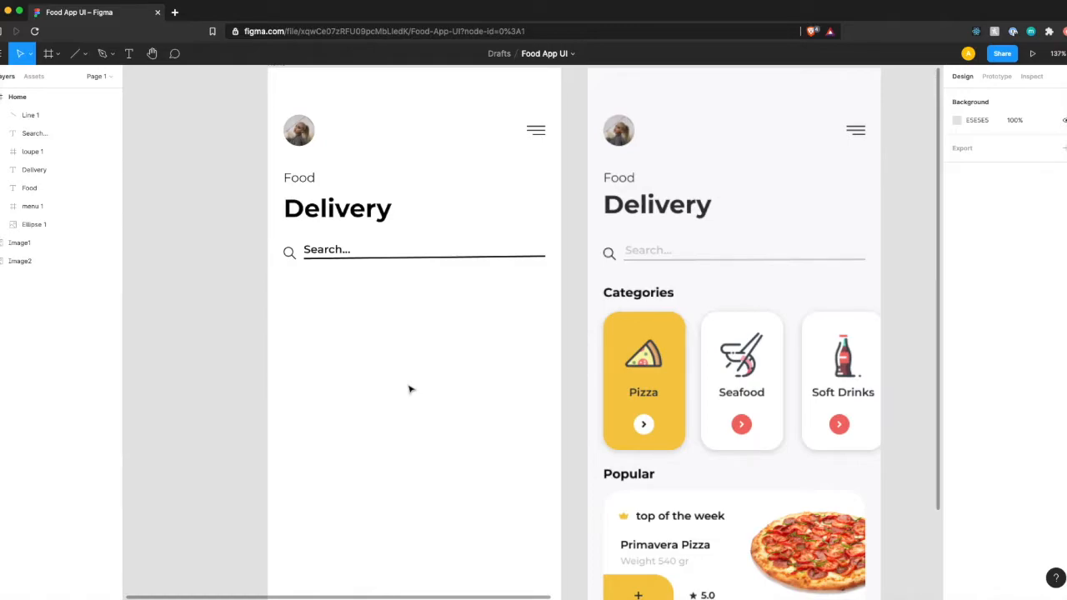
scroll(348, 333, down, 1)
scroll(348, 334, left, 1)
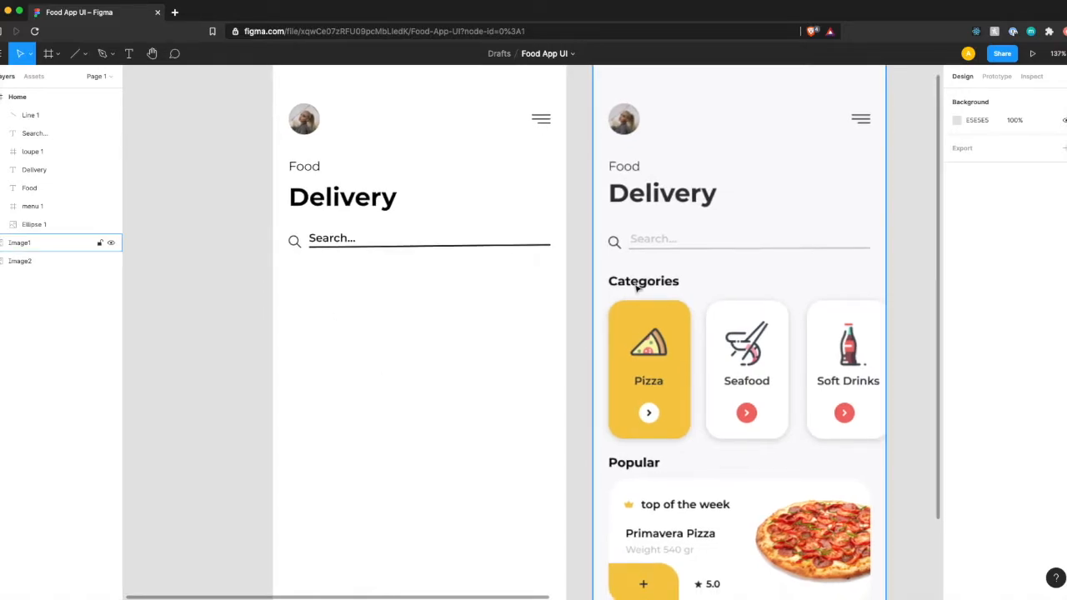
key(t)
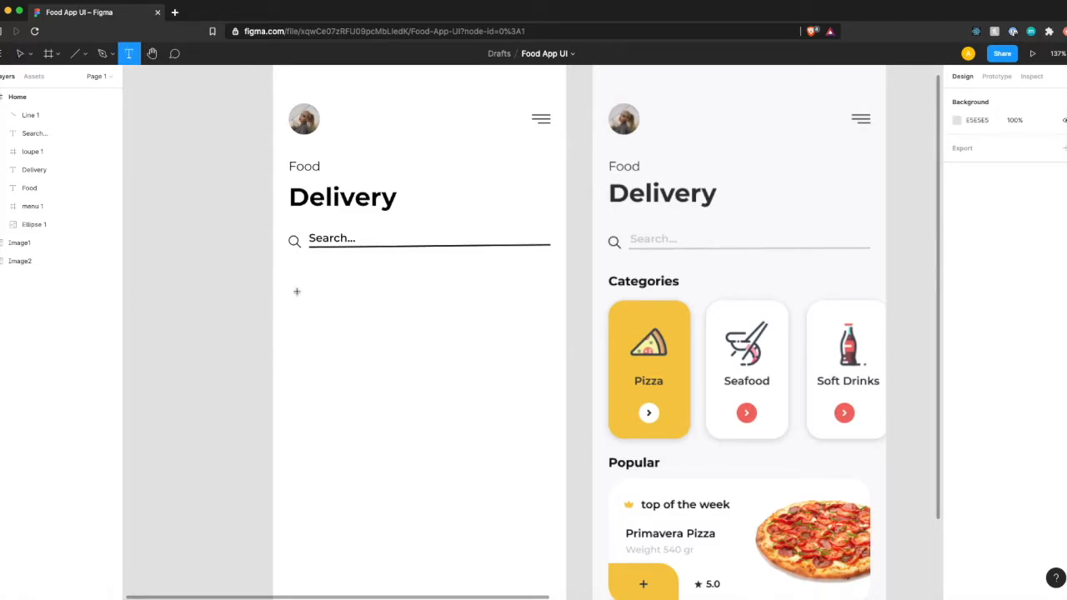
click(296, 292)
text(Categories)
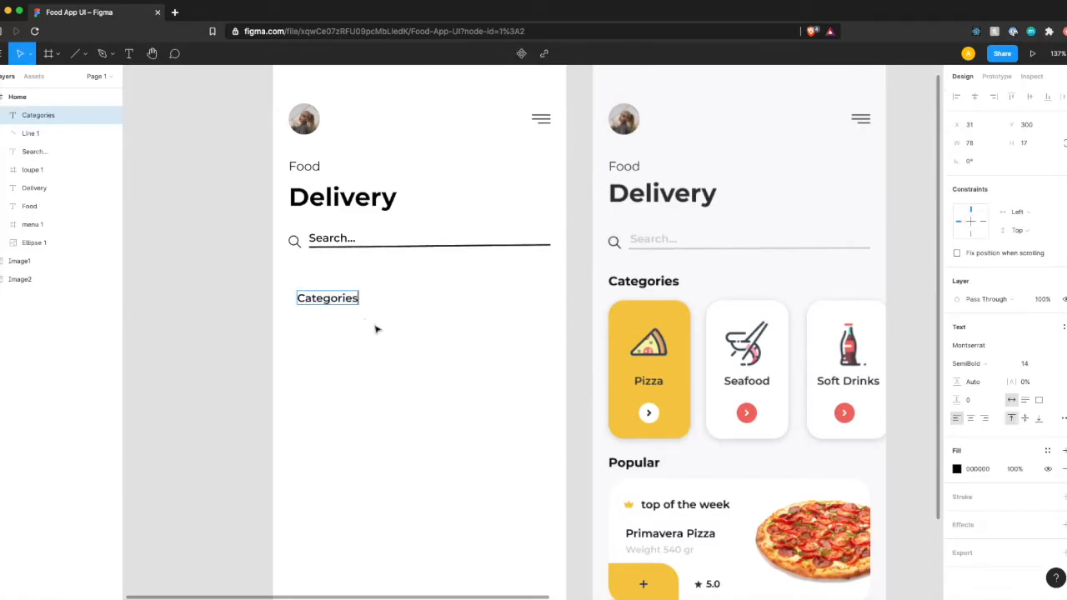
key(Escape)
drag(329, 303, 321, 291)
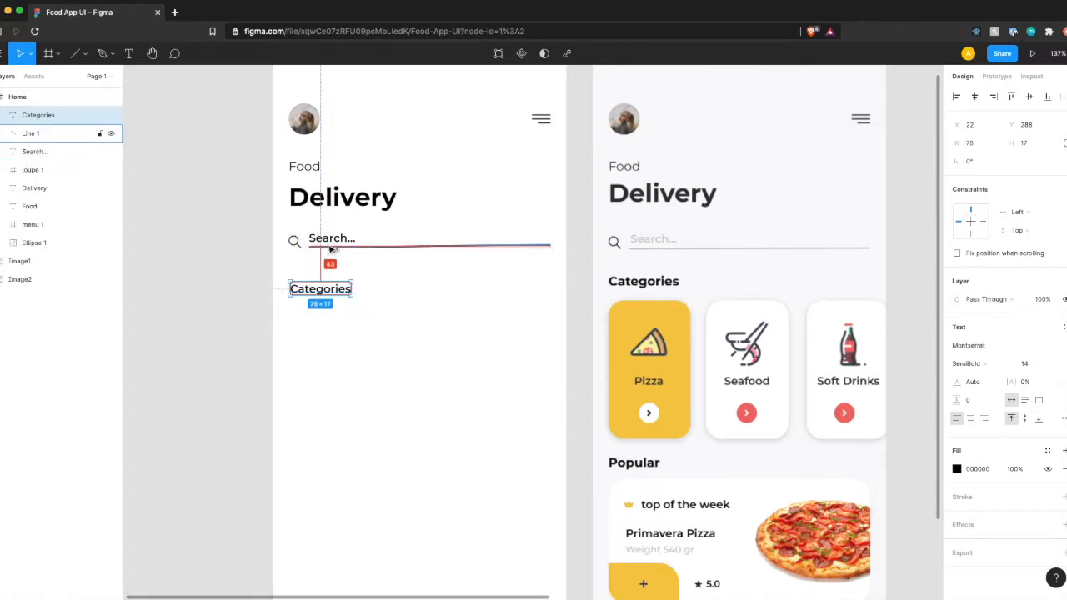
Step: Move the "Categories" text up to Y 275, 30 px below the search line, and deselect it
key(Up)
key(Up)
key(Up)
key(Up)
key(Up)
key(Up)
key(Up)
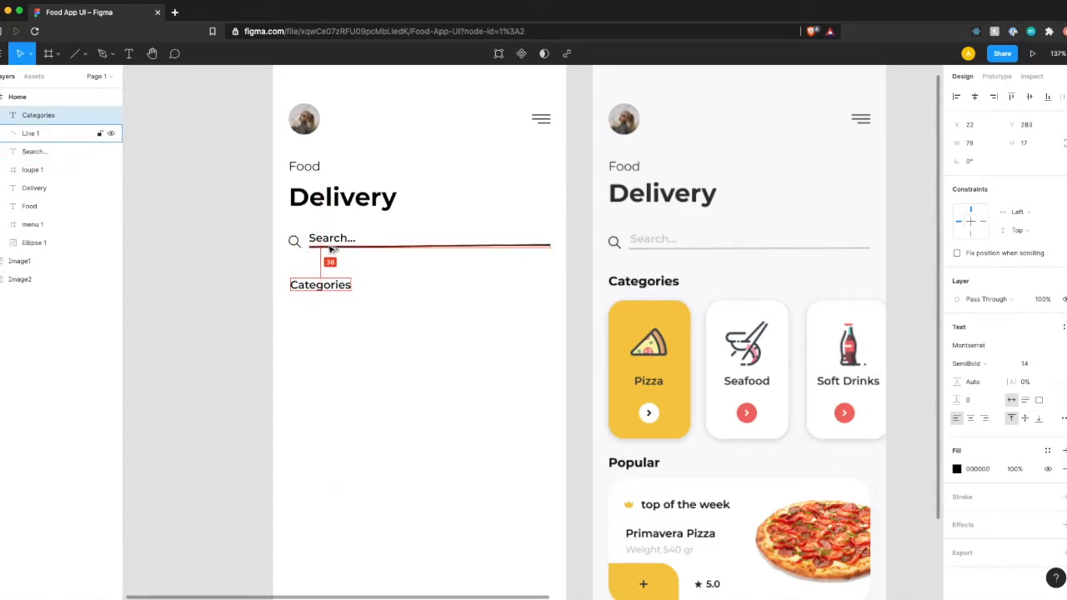
key(Up)
key(Up)
key(Up)
key(Up)
key(Up)
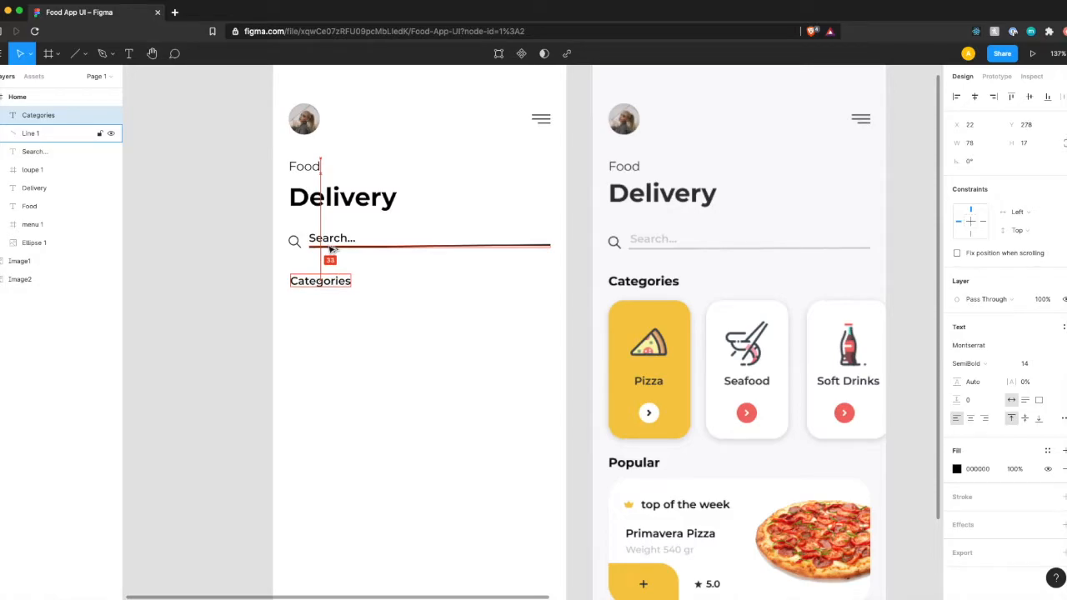
key(Up)
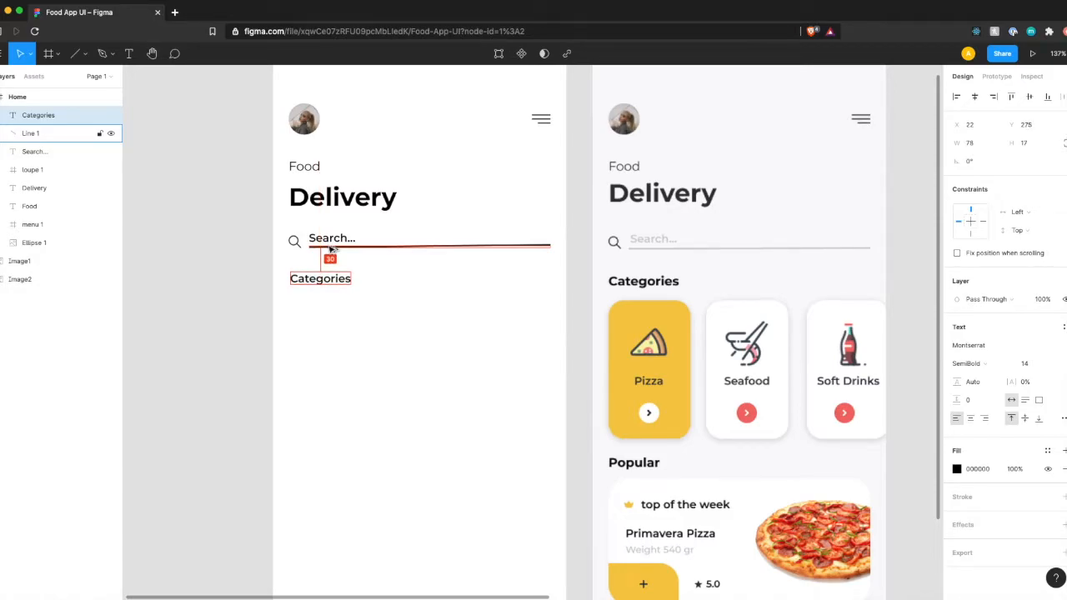
click(389, 453)
Step: Set the "Categories" text to Bold with a font size of 16
click(320, 278)
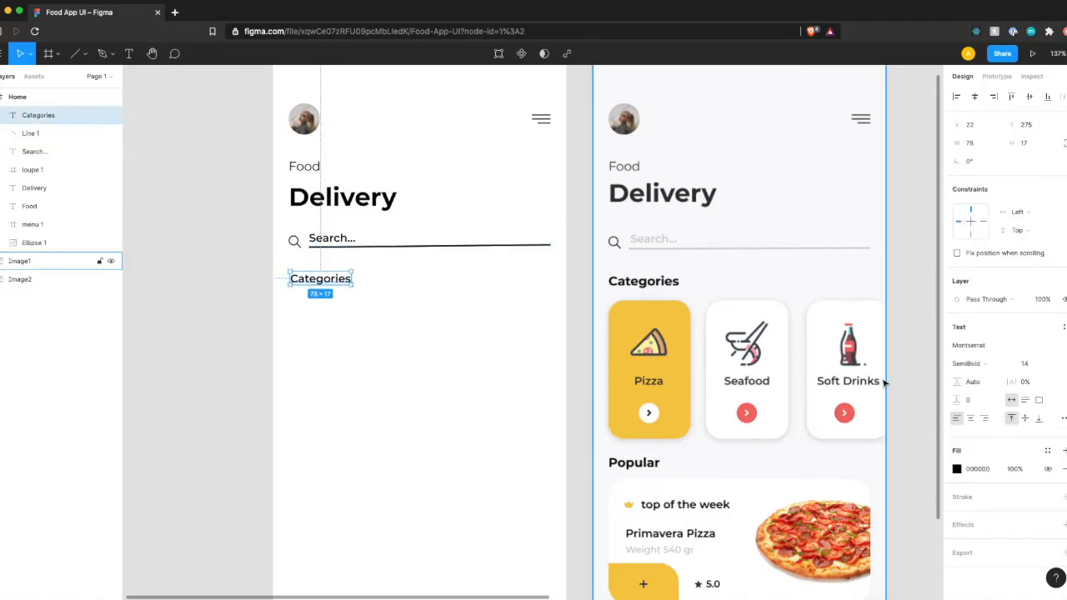
click(971, 363)
click(988, 381)
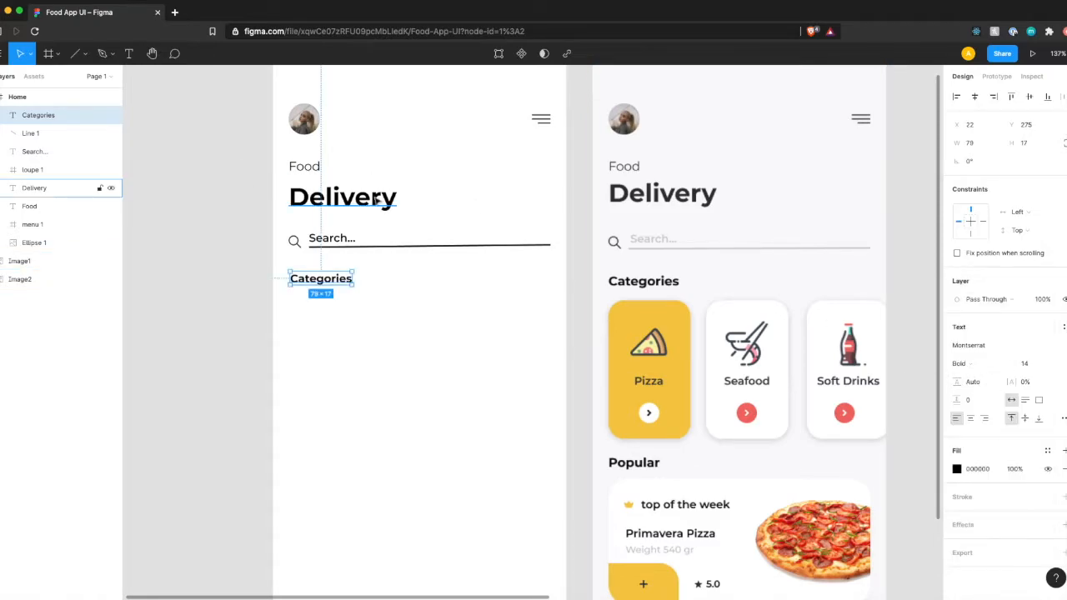
click(1032, 367)
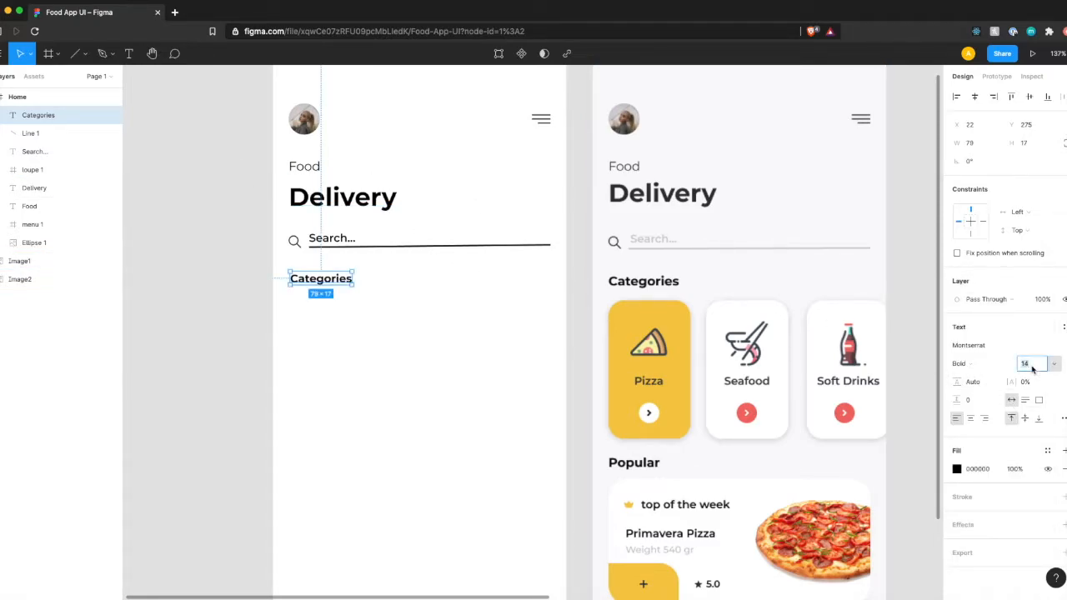
text(16)
key(Return)
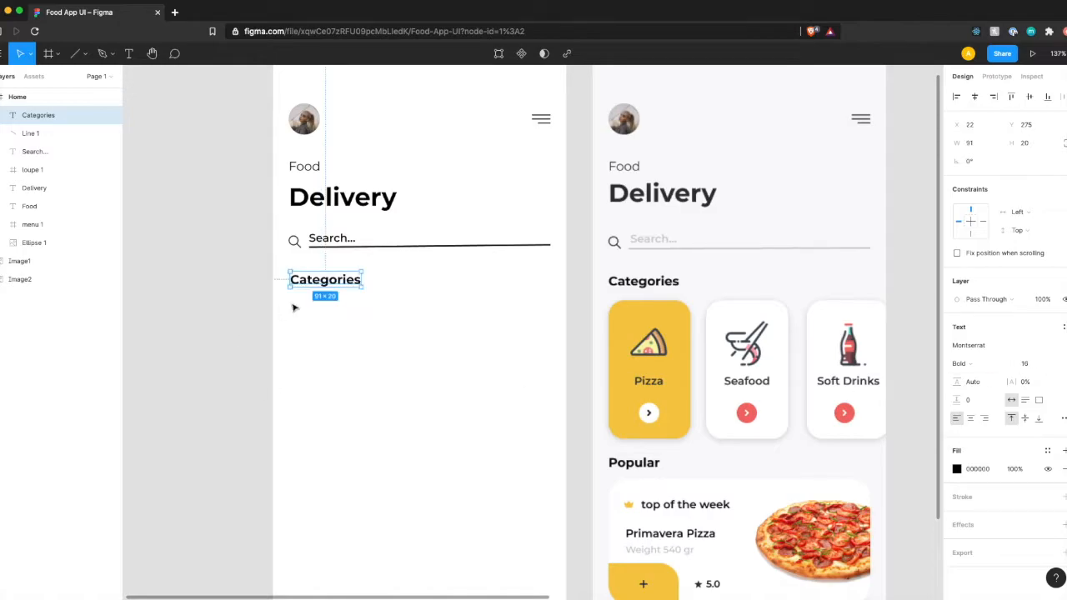
Step: Move the "Categories" text to X 20, keeping Y 275, and deselect it
key(alt)
drag(285, 282, 283, 281)
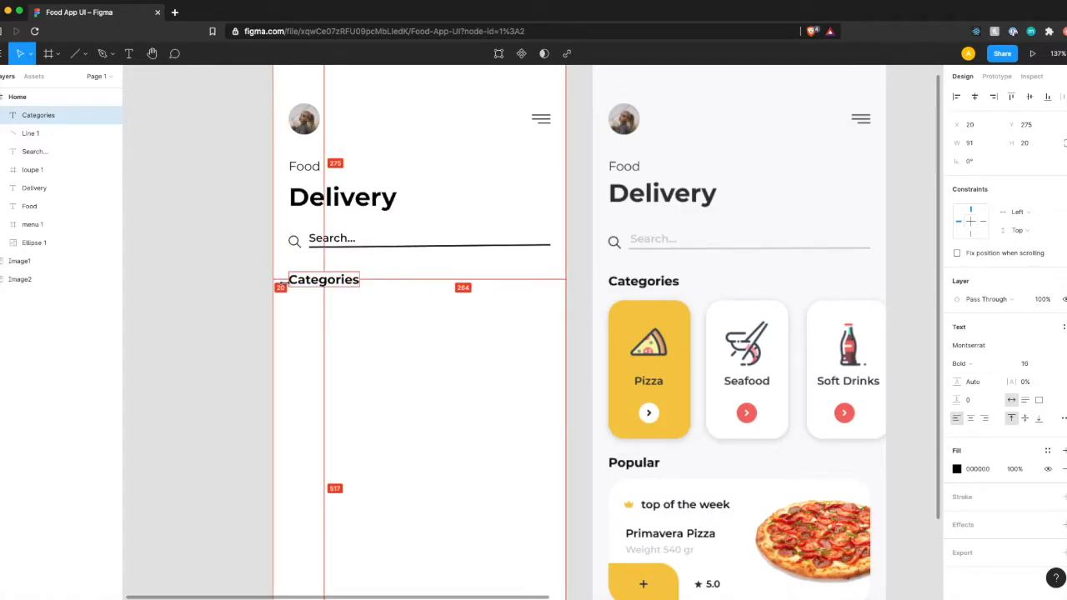
click(339, 326)
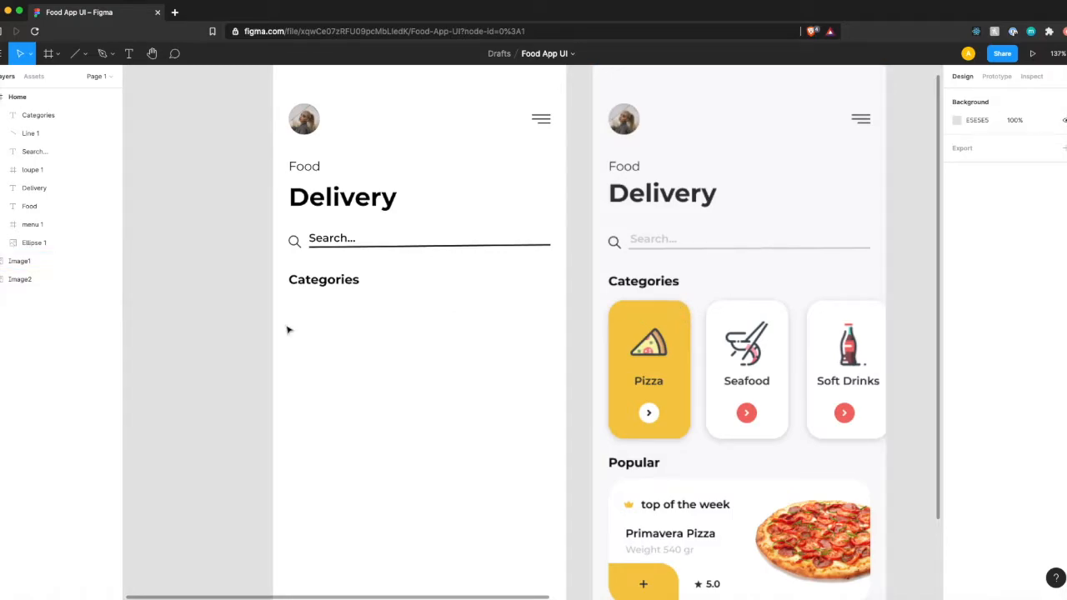
Step: Draw a 105 × 177 rectangle over the Pizza card in the reference image
click(58, 55)
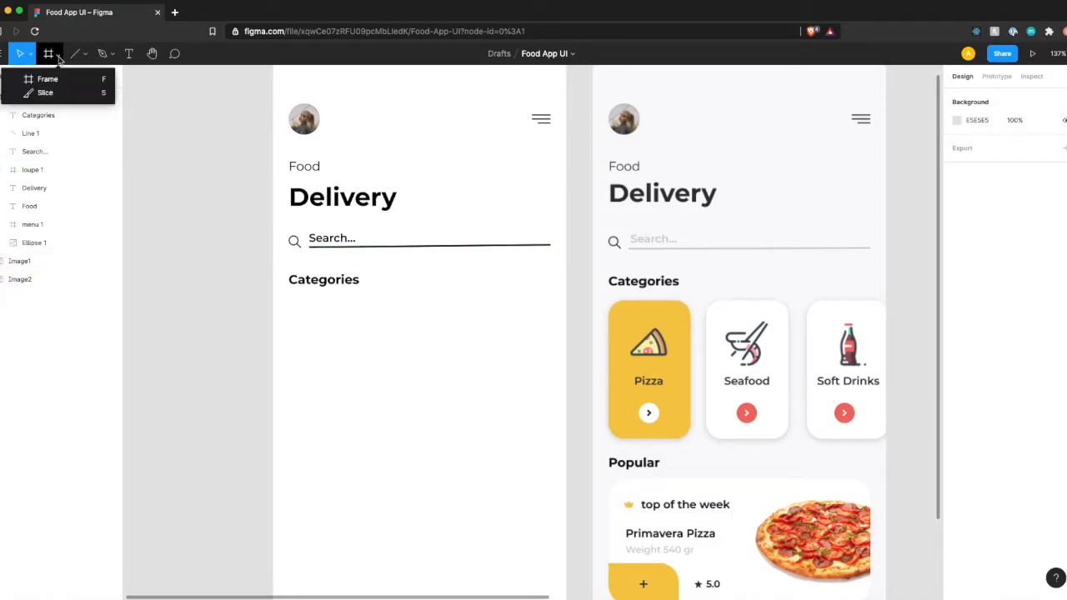
click(88, 56)
click(88, 56)
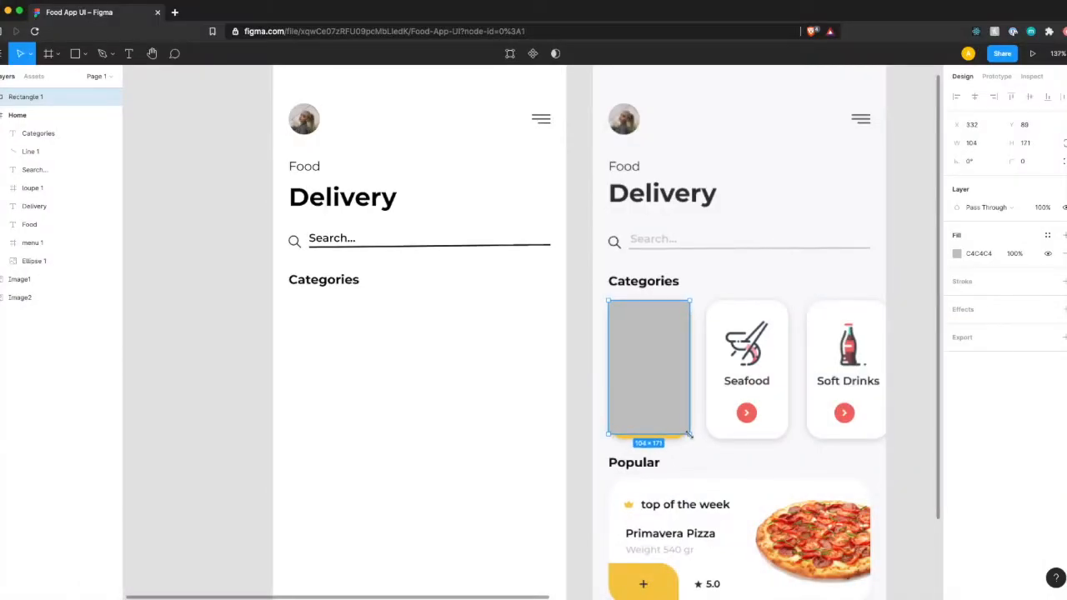
drag(689, 434, 690, 439)
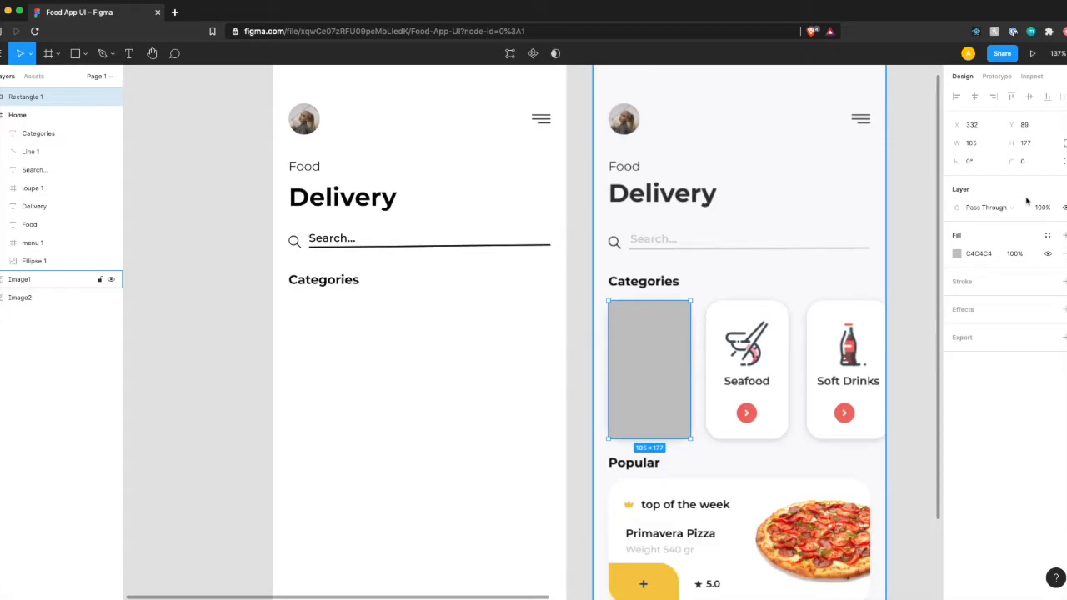
Step: Try corner radii of 25 and 15 on the rectangle over the Pizza card
click(1023, 162)
text(25)
key(Return)
click(1024, 162)
text(15)
key(Return)
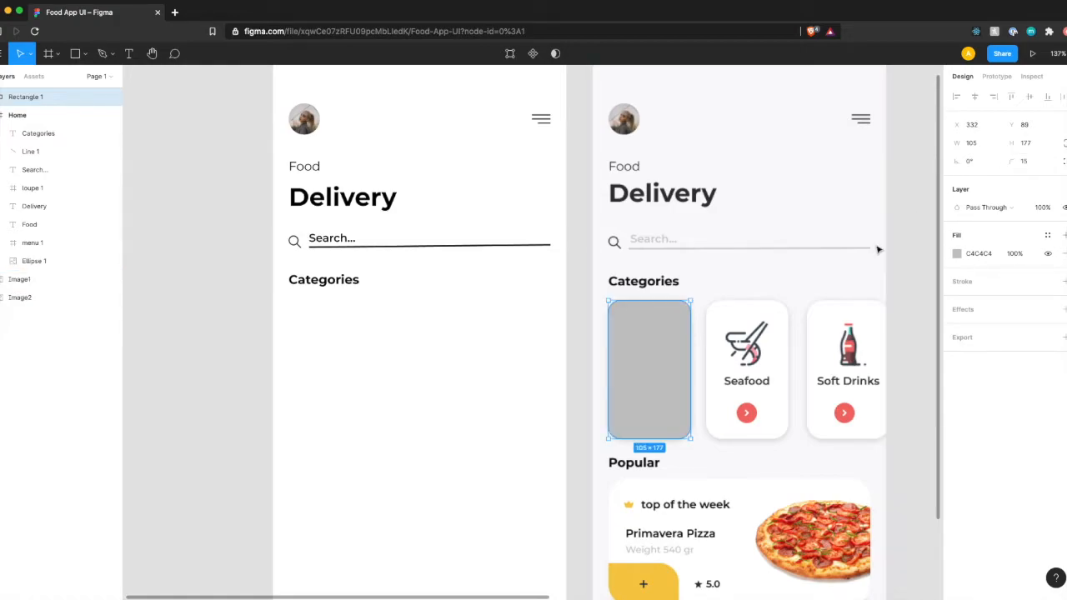
Step: Set the rectangle's corner radius to 20 and realign it with the reference Pizza card at X 332, Y 89
drag(648, 368, 650, 369)
click(1034, 162)
text(20)
key(Return)
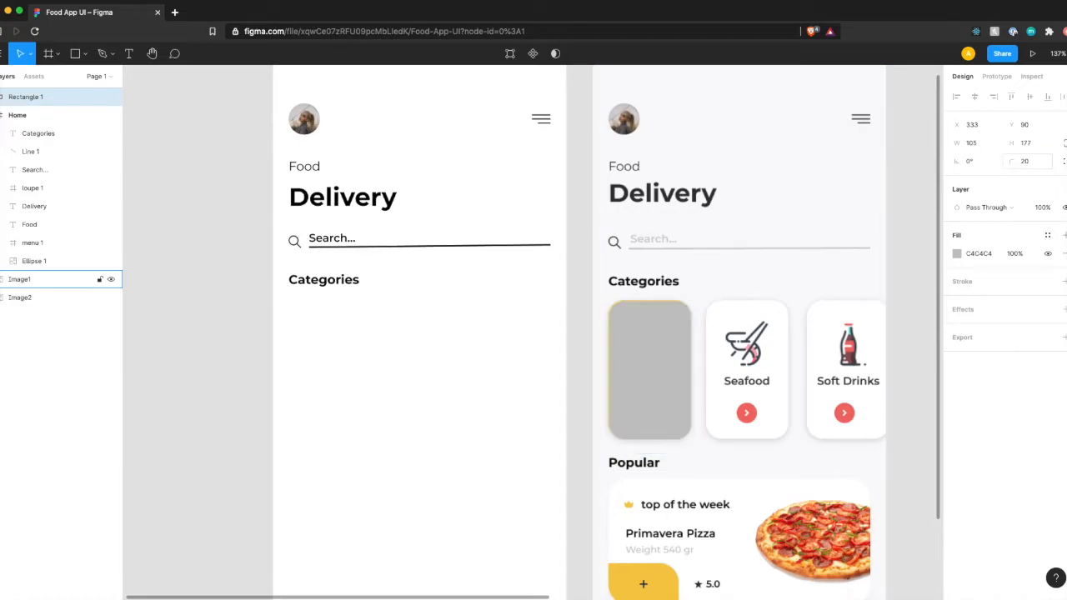
drag(640, 365, 640, 365)
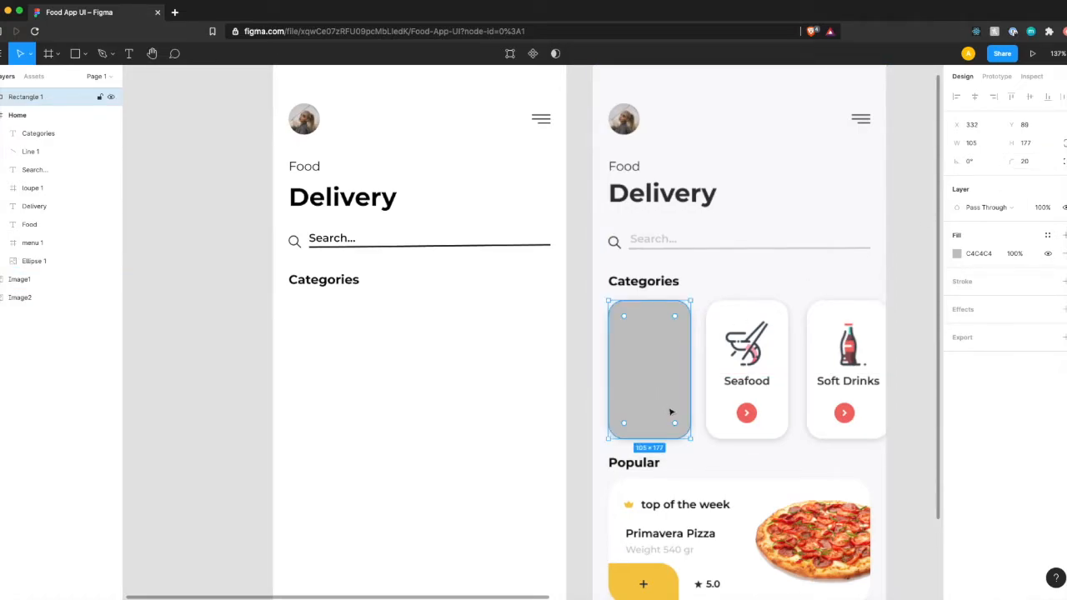
Step: Move the rounded rectangle into the Home frame below "Categories" at X 20, Y 315, and deselect it
scroll(677, 401, up, 5)
scroll(678, 401, down, 10)
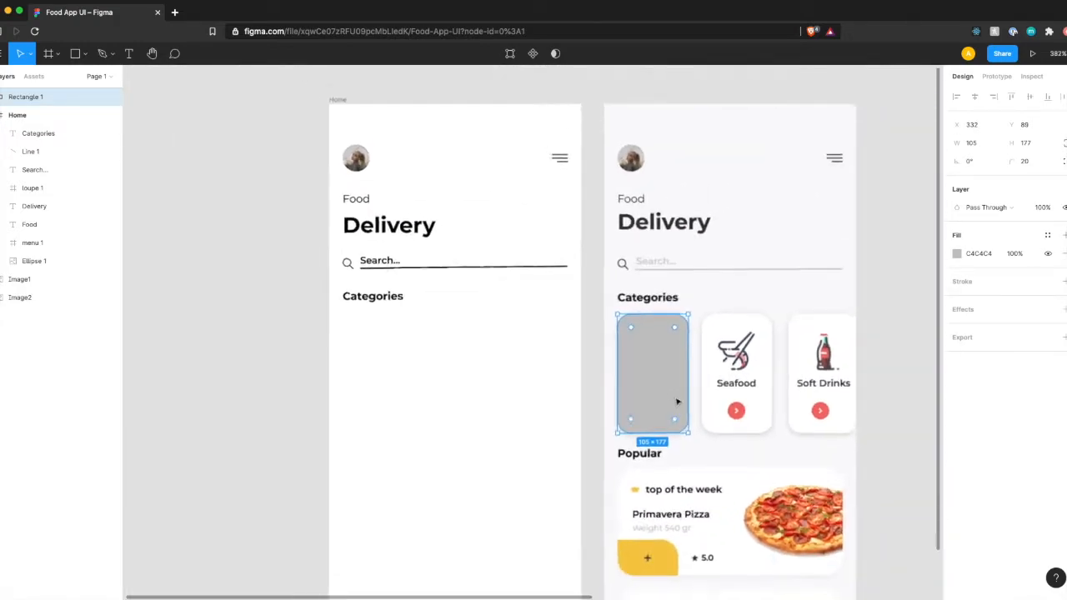
drag(666, 388, 438, 383)
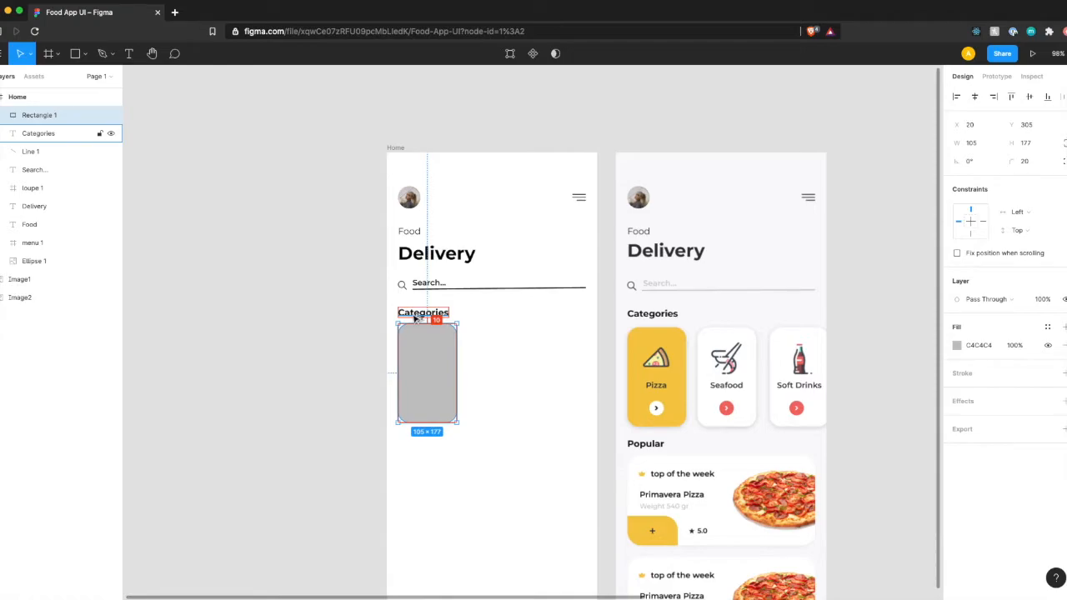
key(Down)
key(Down)
key(Down)
key(Down)
key(Down)
key(Down)
key(Down)
key(Down)
key(Down)
key(Down)
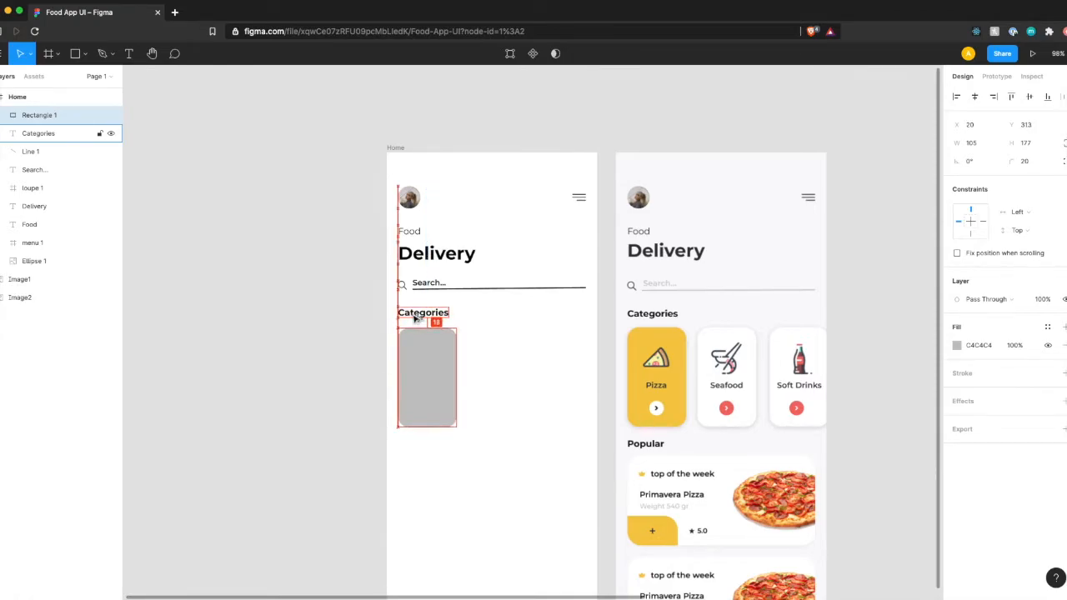
click(540, 404)
Step: Move the grey card up to Y 310, closer to the "Categories" heading, and deselect it
scroll(433, 361, up, 5)
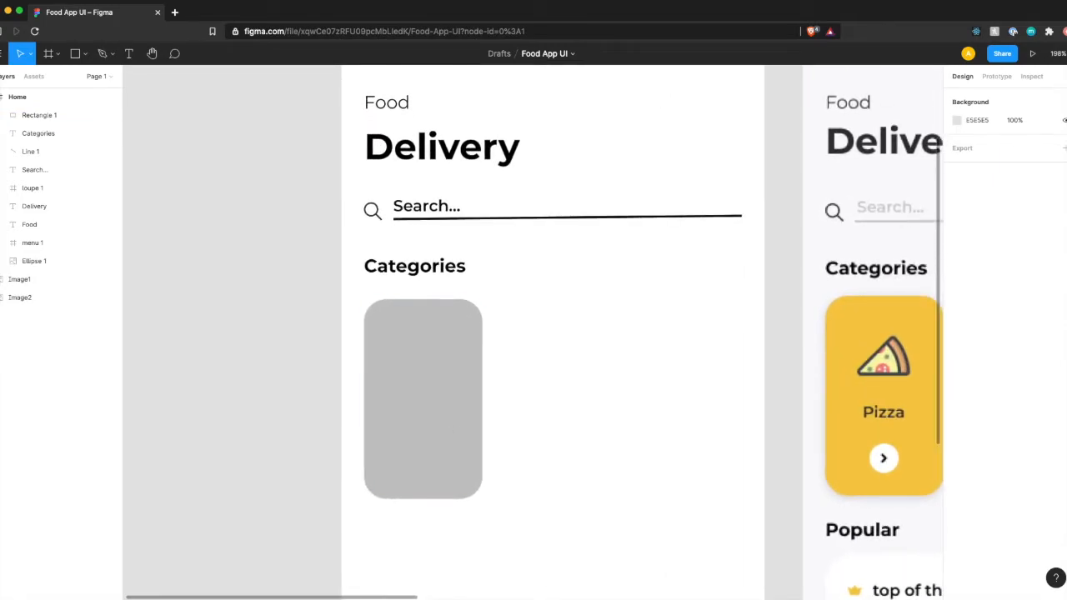
key(super+Tab)
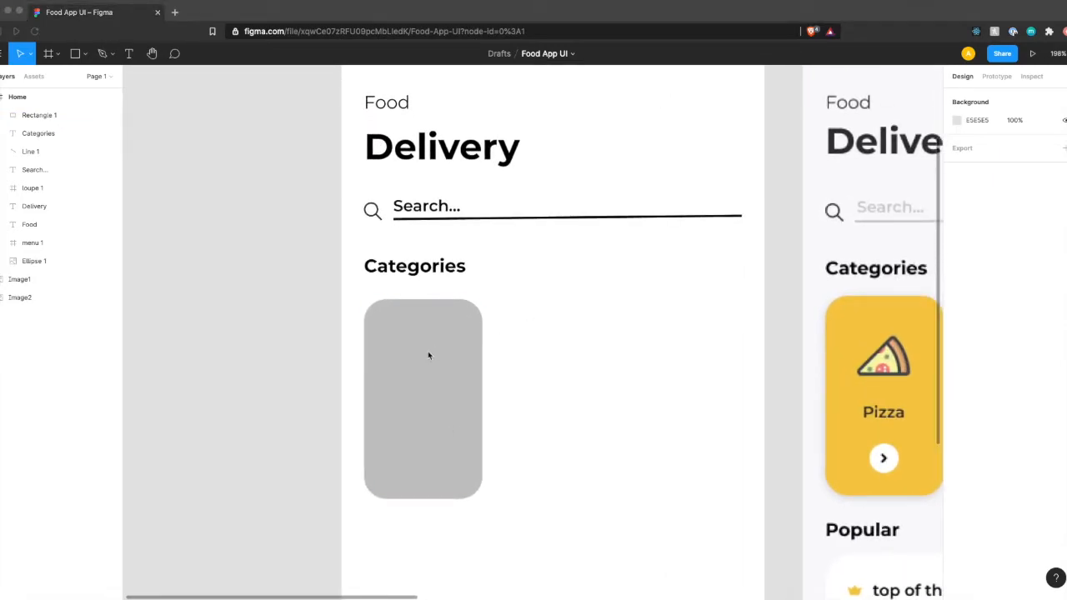
click(430, 352)
click(402, 358)
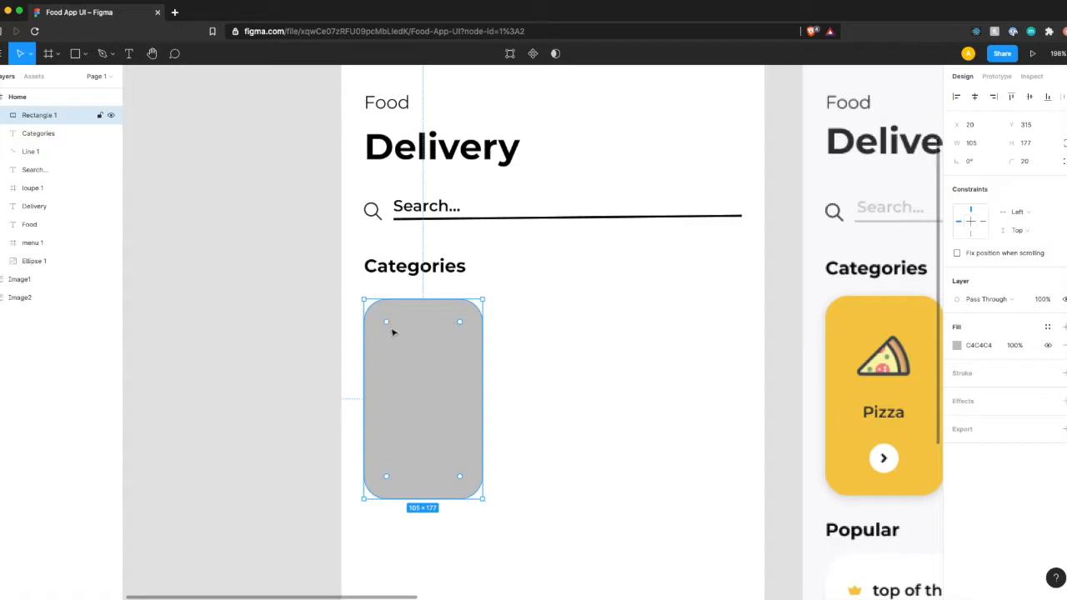
key(Up)
key(Up)
key(Up)
key(Up)
key(Up)
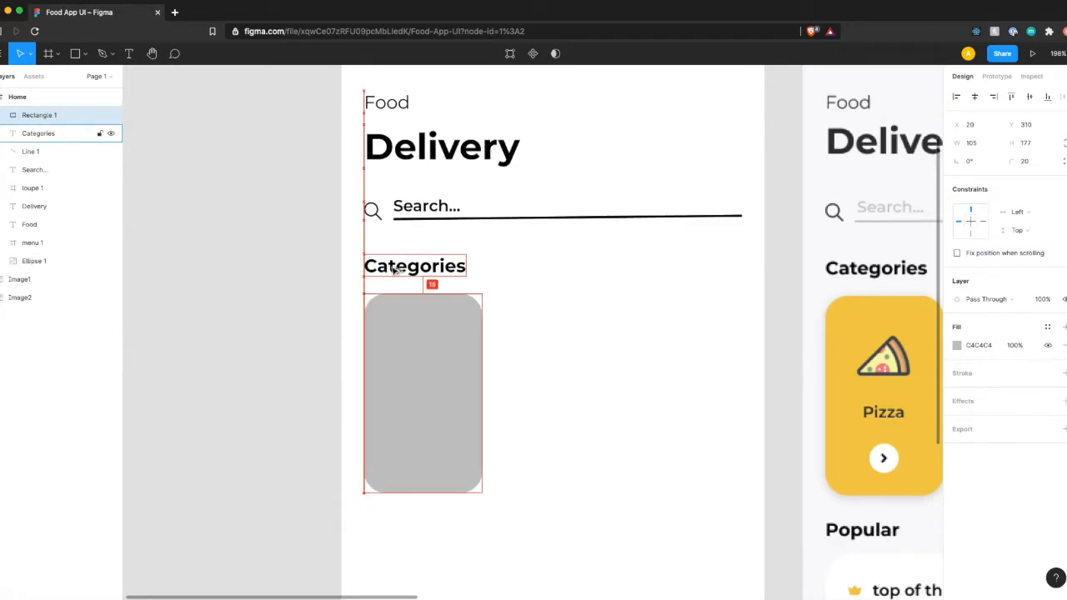
click(567, 388)
Step: Draw a circle about 20 × 20 in the lower part of the grey card and fill it with white FFFFFF
scroll(567, 388, down, 5)
scroll(566, 387, right, 1)
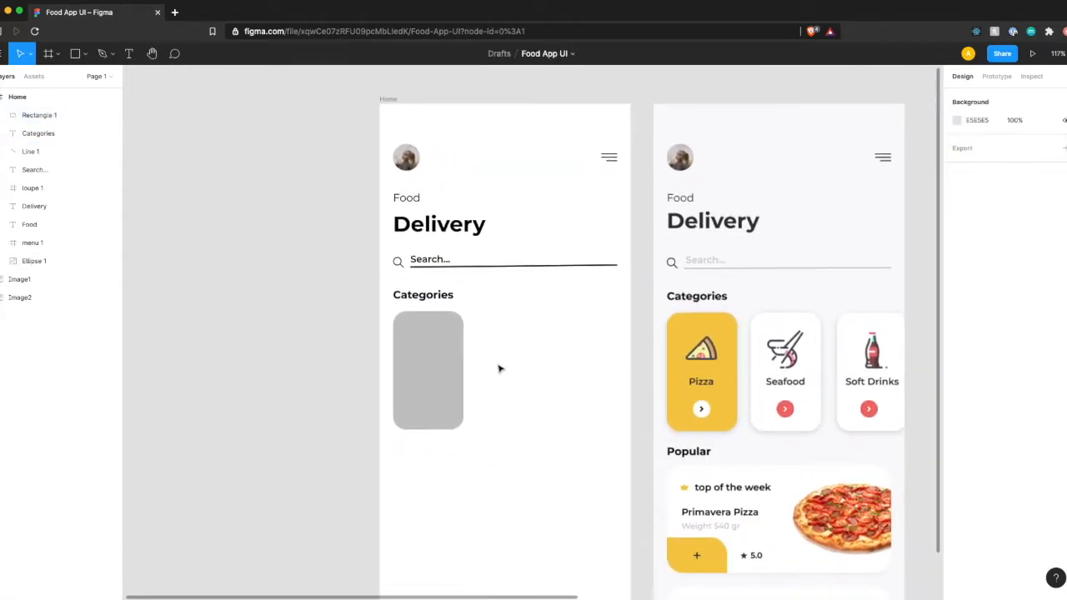
scroll(423, 360, up, 5)
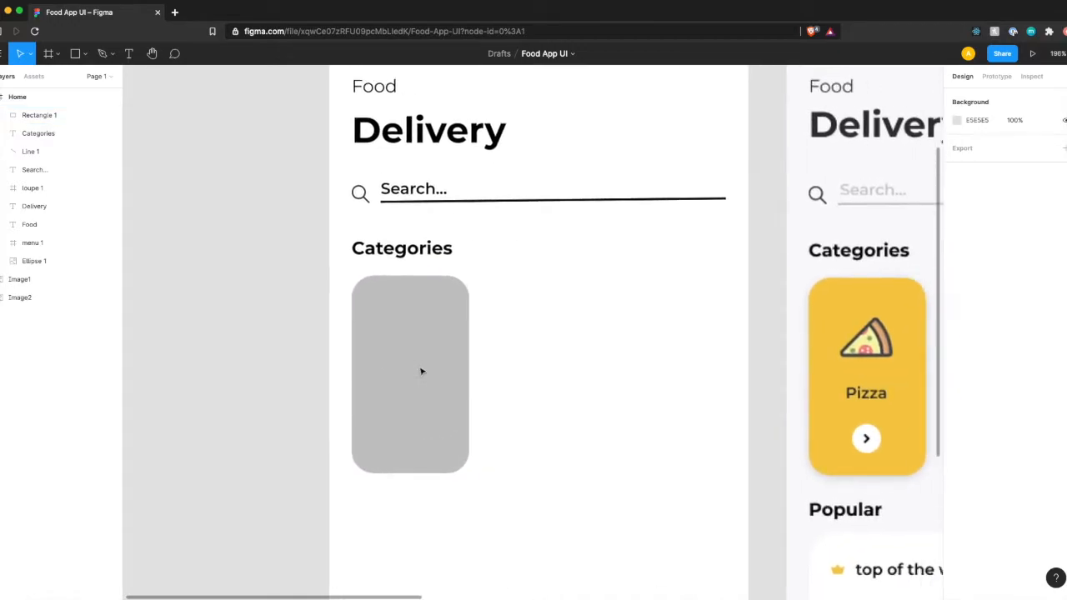
scroll(466, 388, right, 2)
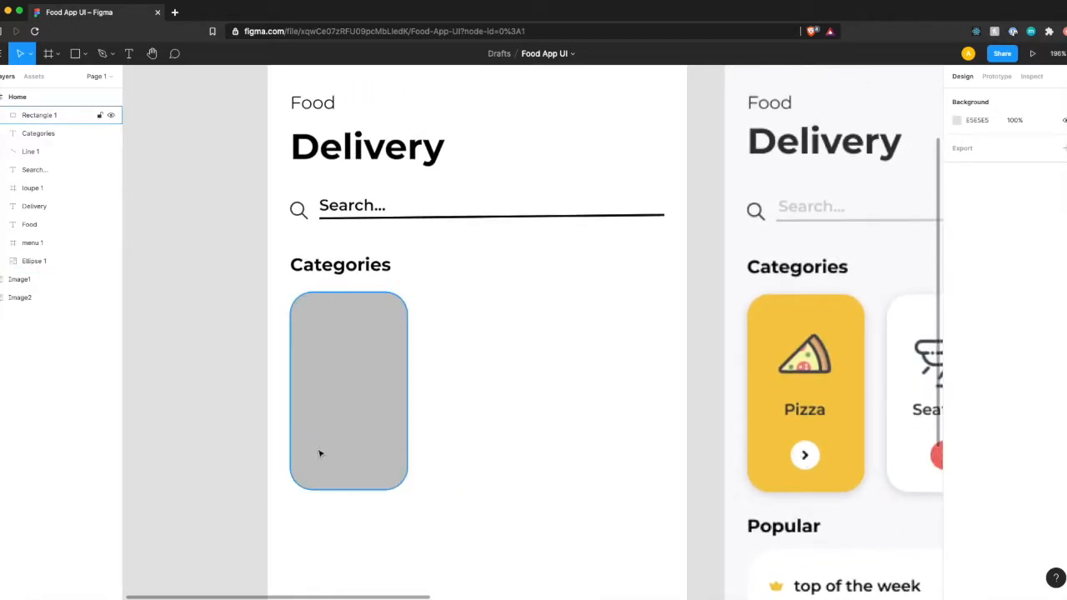
key(o)
drag(334, 443, 356, 462)
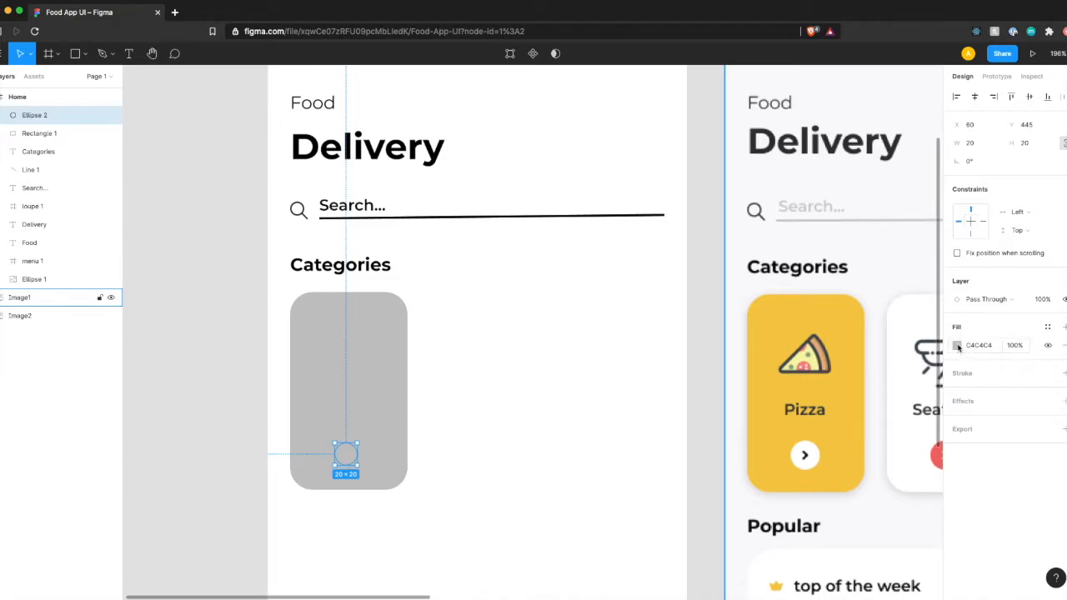
click(958, 347)
drag(884, 369, 773, 284)
click(435, 502)
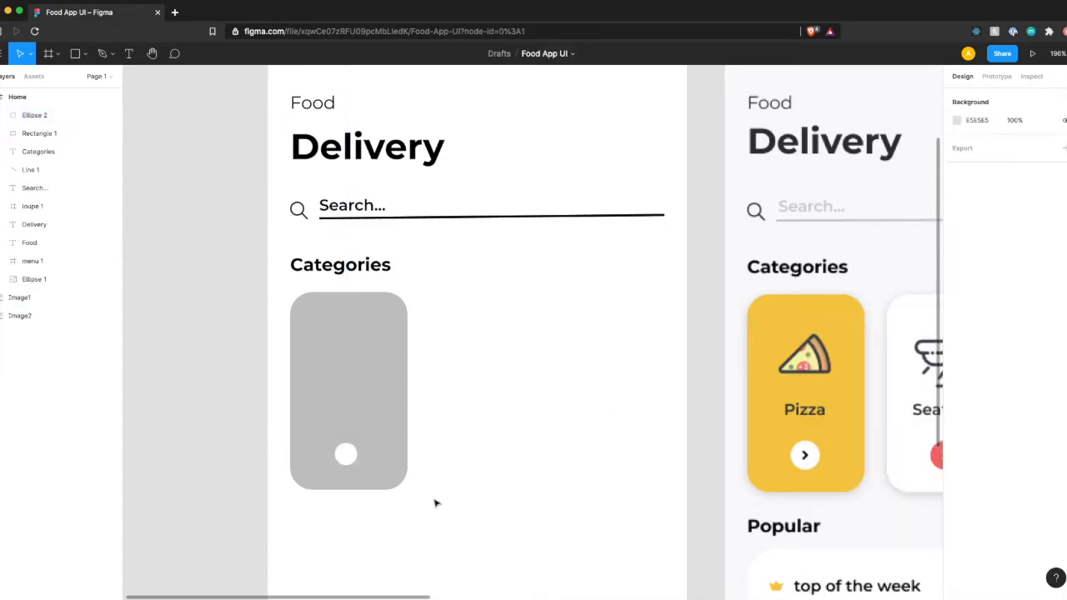
Step: Resize the white circle on the grey card to 26 × 26
click(347, 456)
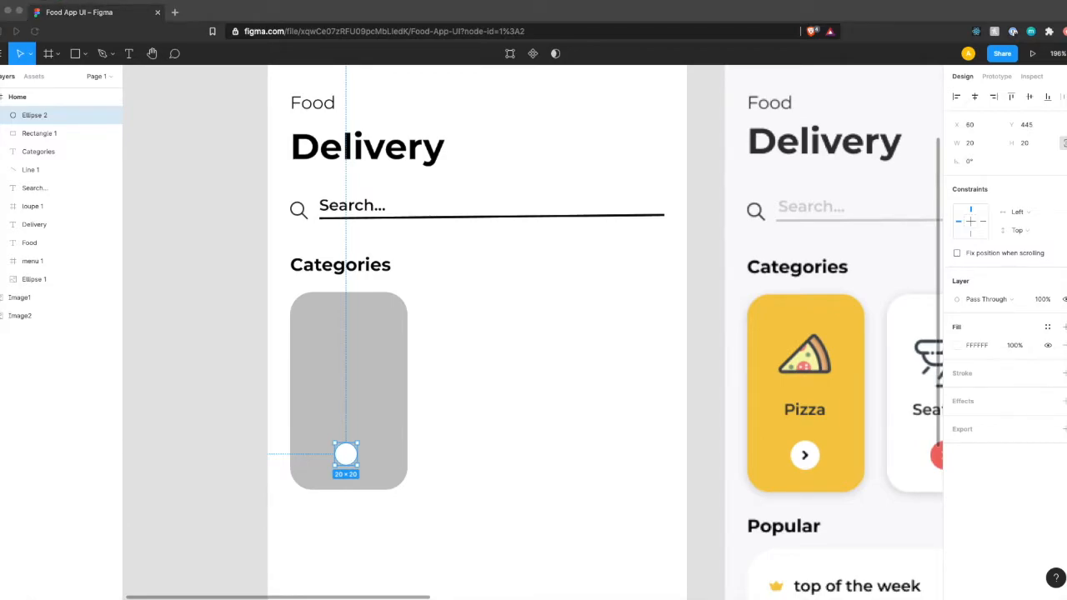
click(972, 145)
text(26)
key(Return)
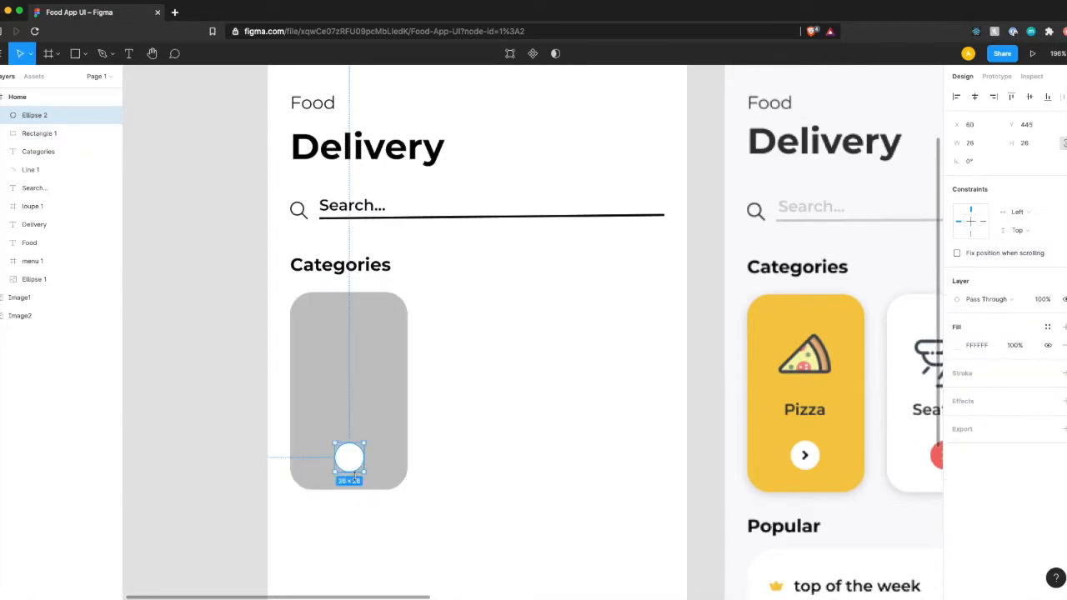
Step: Centre the white circle horizontally on the grey card, undoing a trial vertical centring
shift+click(390, 445)
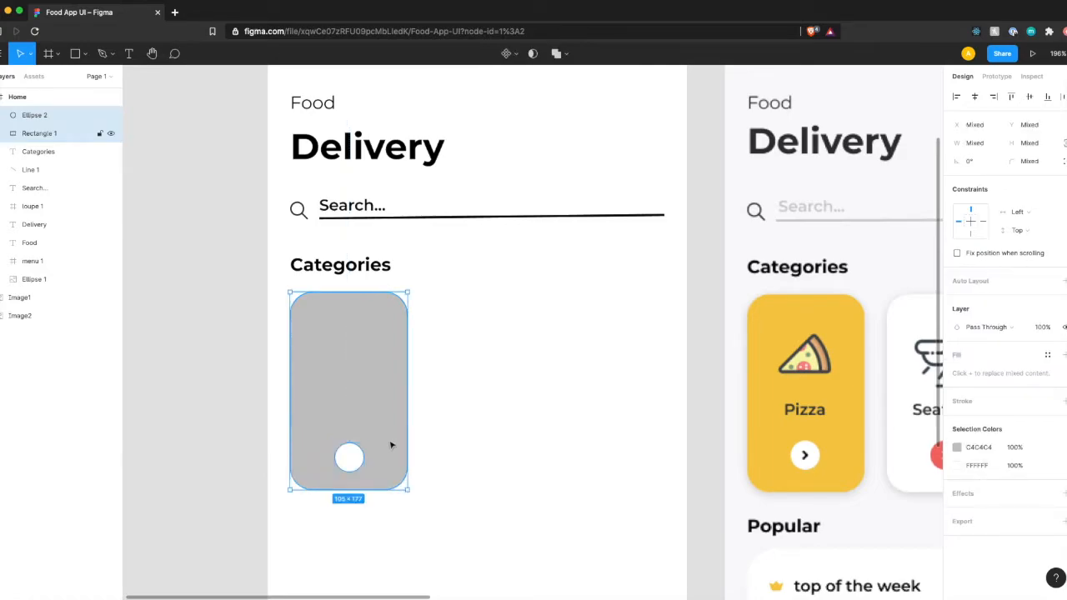
click(975, 97)
click(1028, 98)
key(super+z)
click(447, 448)
scroll(448, 447, down, 5)
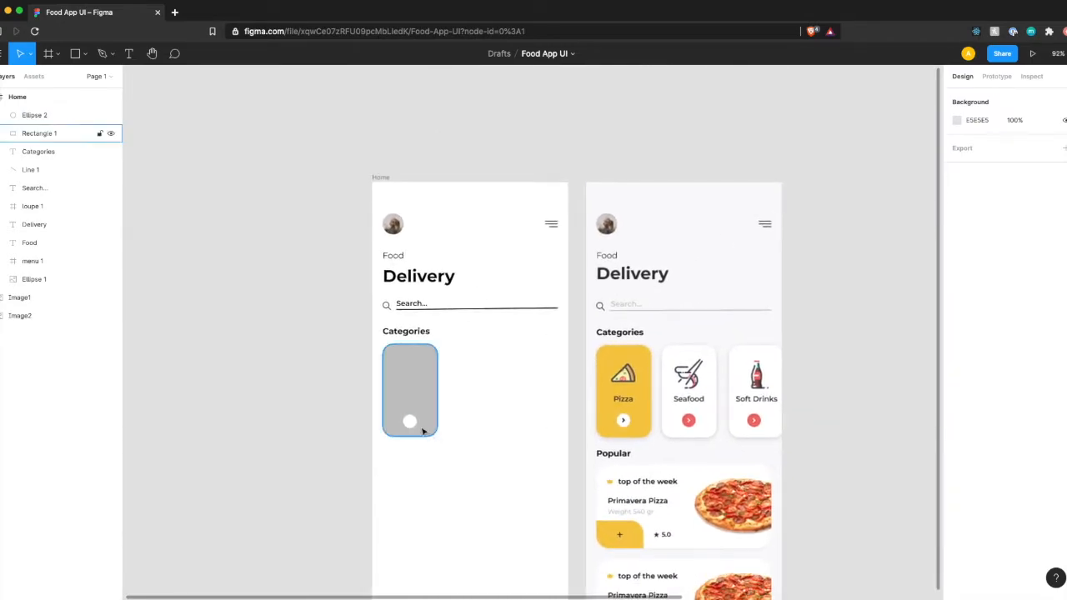
Step: Paste the copied arrow icon into the Home frame, centre it on the white circle and deselect it
scroll(423, 431, up, 5)
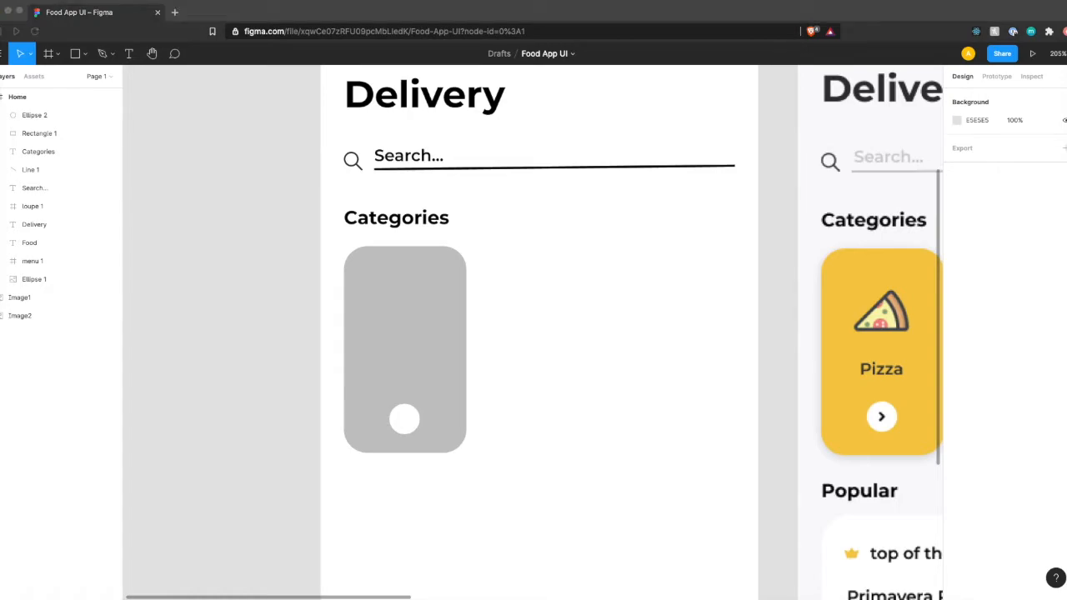
click(404, 419)
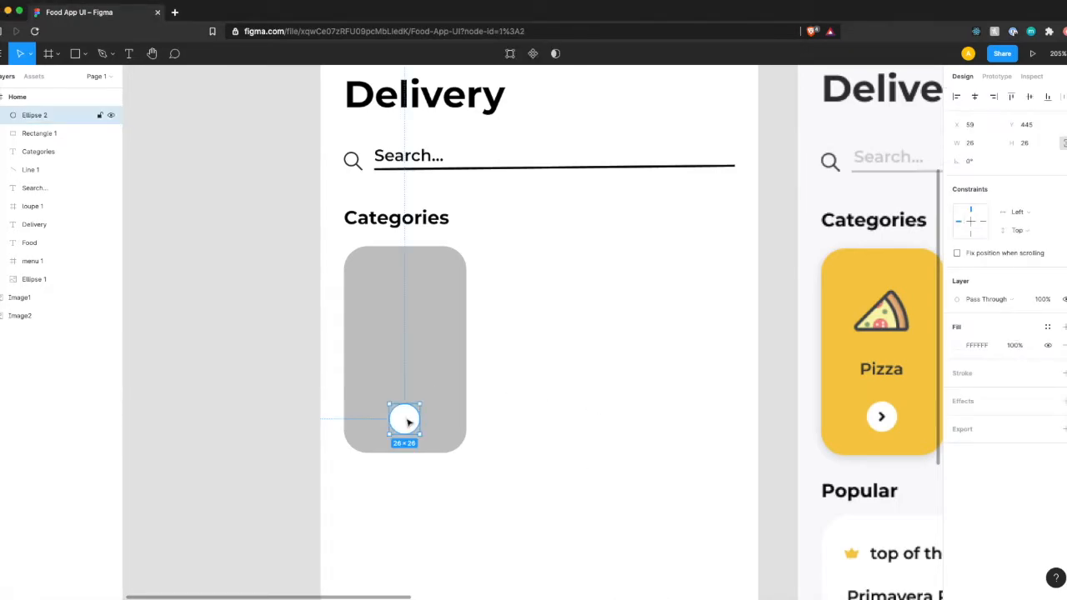
key(ctrl+v)
scroll(420, 431, up, 5)
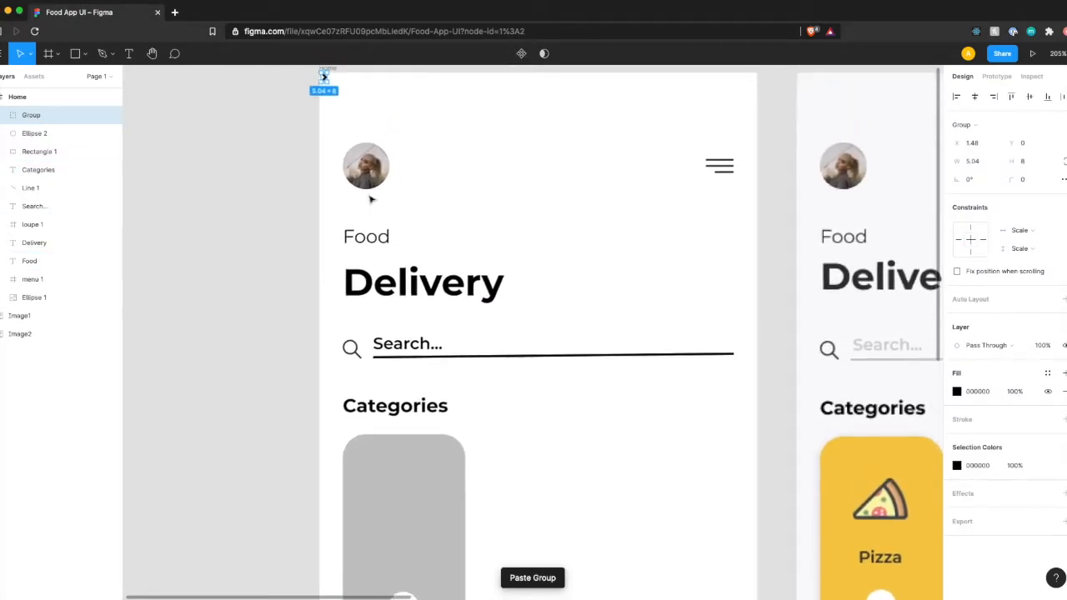
drag(324, 89, 404, 515)
click(533, 531)
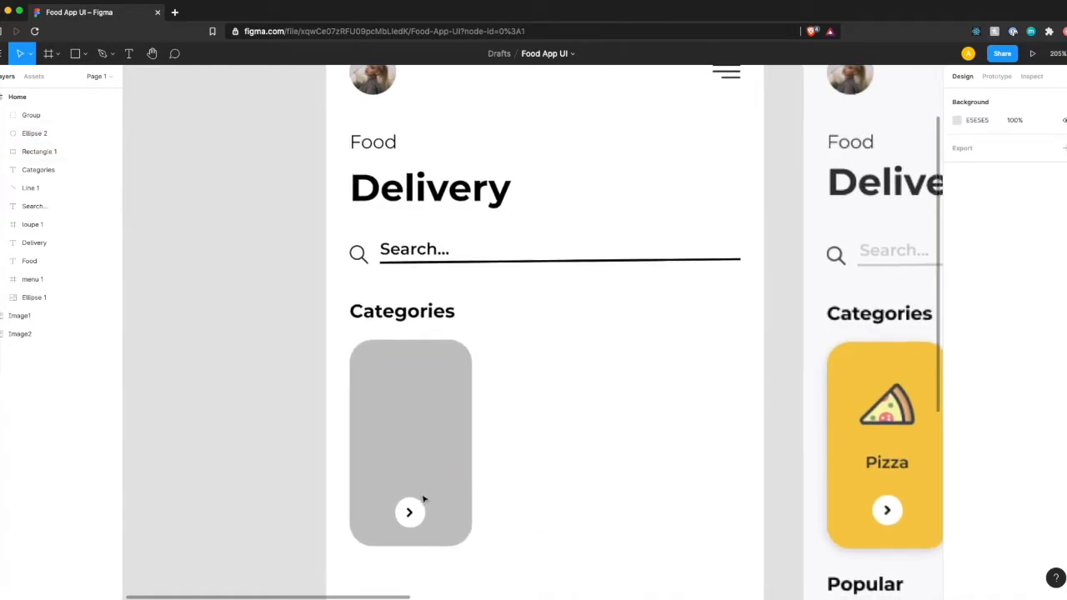
Step: Add a text label reading "Pizza" on the grey card above the white arrow button
scroll(421, 501, left, 2)
key(t)
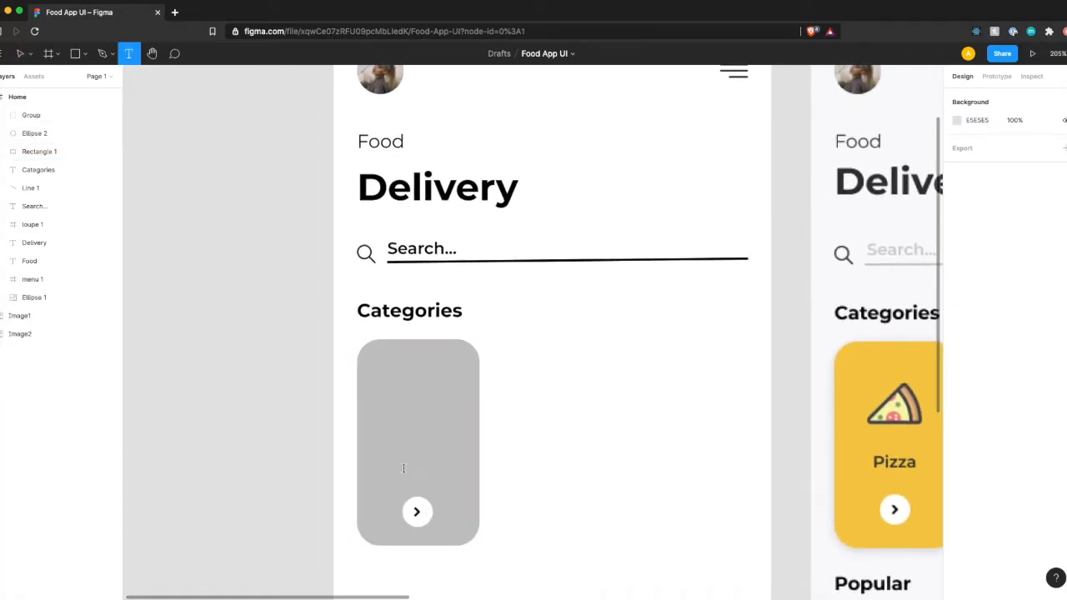
click(404, 471)
text(Piiz)
key(BackSpace)
key(BackSpace)
text(zza)
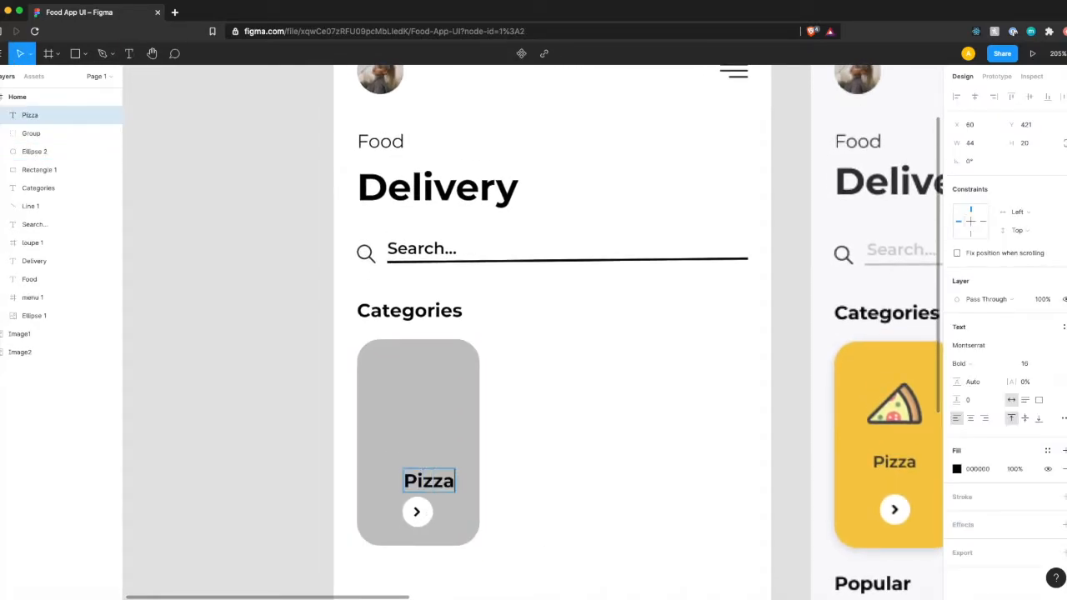
key(Escape)
Step: Move the Pizza label so it is centred over the arrow button with a 20 px gap above the circle
drag(435, 483, 424, 472)
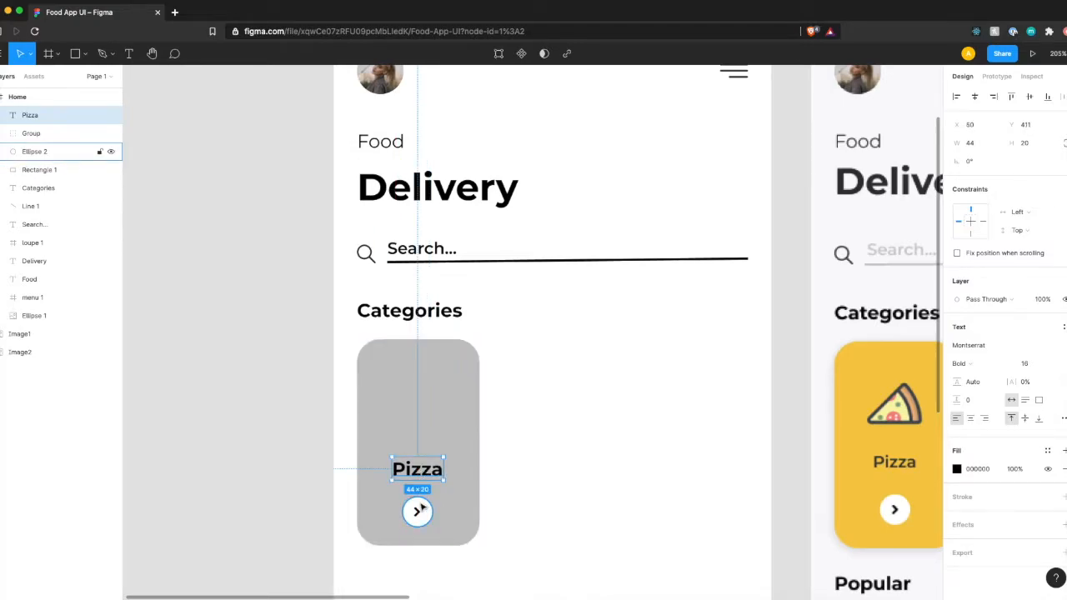
key(Up)
key(Up)
key(Up)
key(Up)
key(Up)
key(Up)
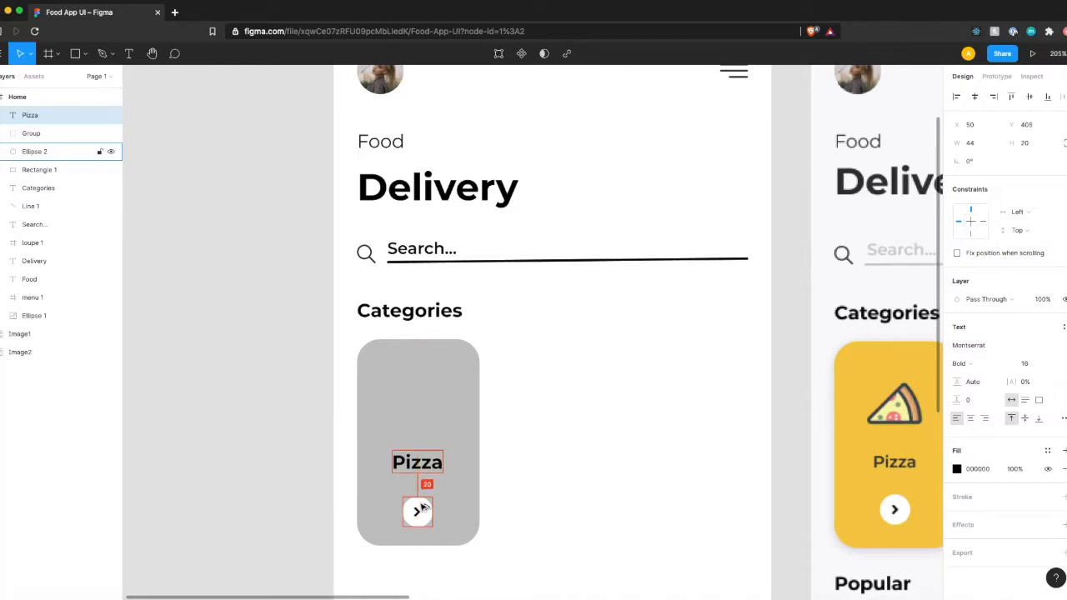
Step: Set the Pizza label to SemiBold weight and size 14
click(980, 367)
click(980, 349)
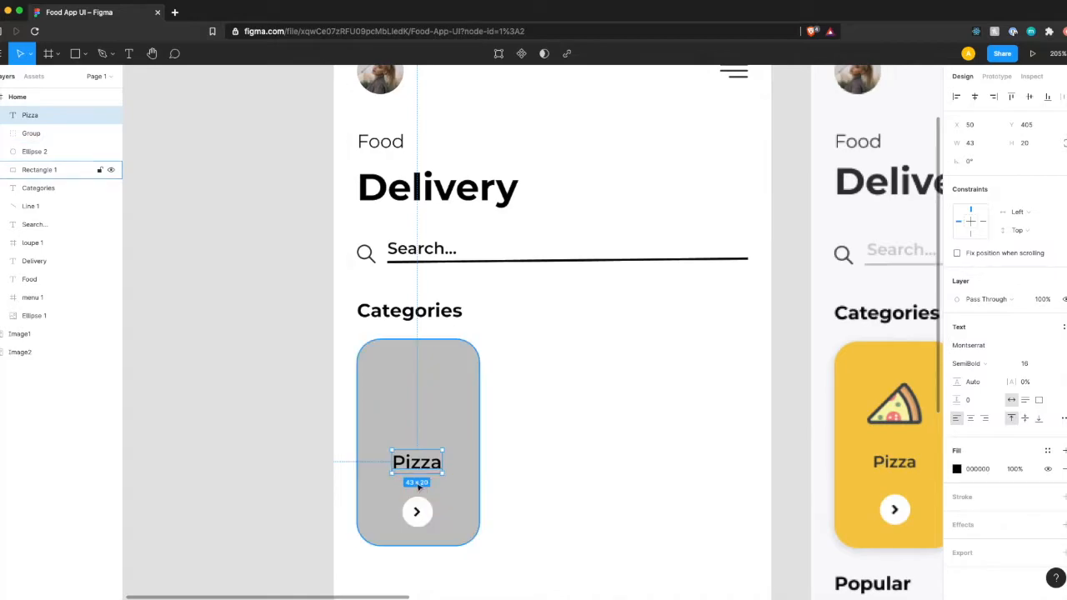
click(1032, 365)
text(14)
key(Return)
Step: Nudge the Pizza label down to Y 408, centre it horizontally on the grey card and deselect
key(alt+Down)
key(alt+Down)
key(alt+Right)
key(alt+Left)
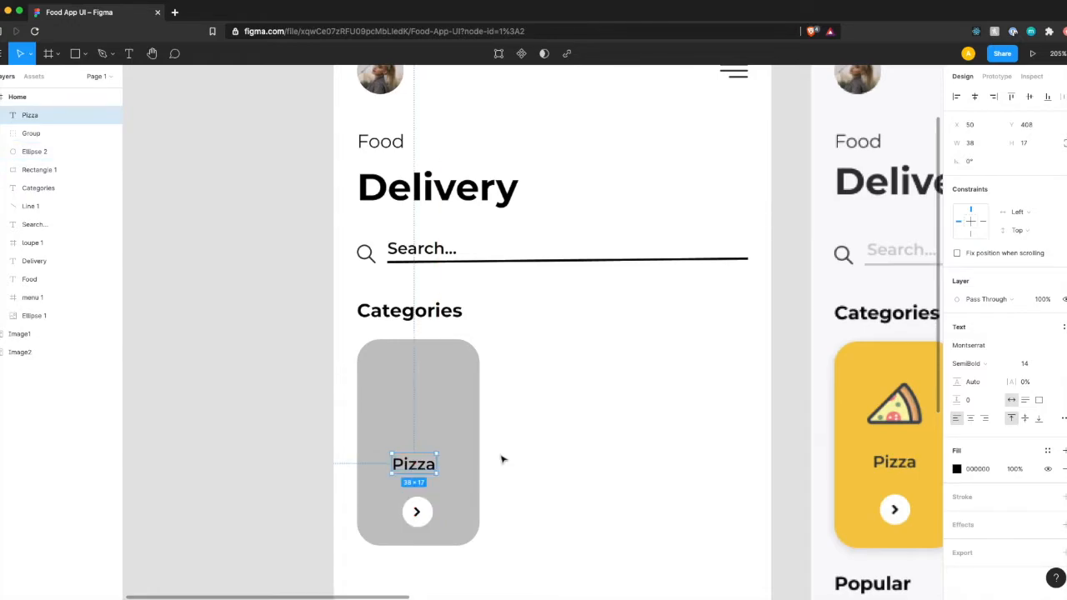
shift+click(455, 468)
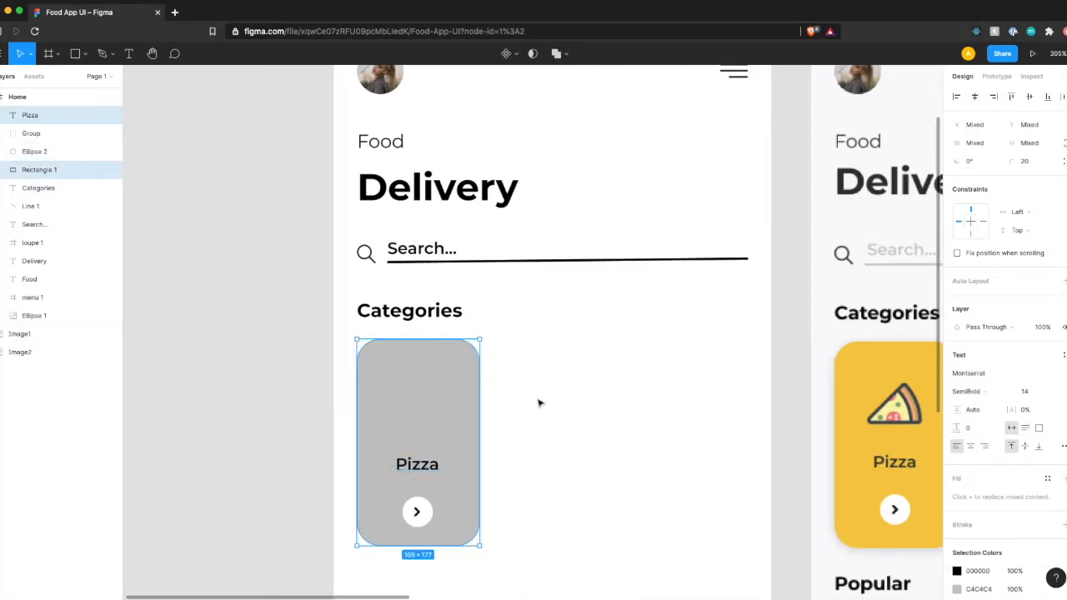
click(534, 426)
Step: Paste the 60 × 60 pizza icon above the card's rectangle layer and centre it on the card above the Pizza label
click(414, 425)
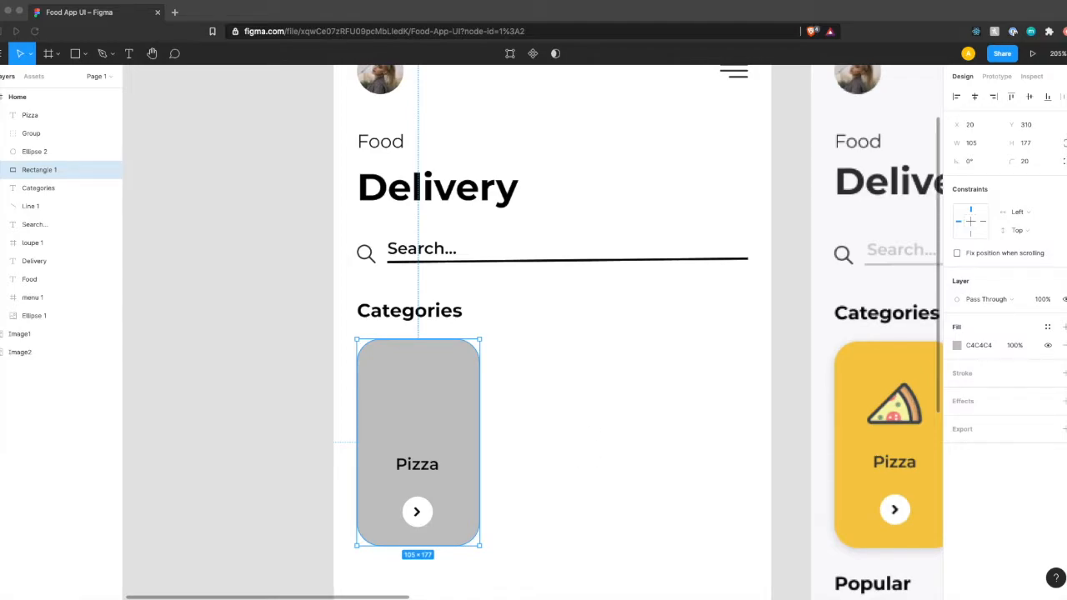
key(ctrl+v)
drag(541, 331, 415, 415)
key(Up)
key(Up)
key(Up)
key(Up)
key(Up)
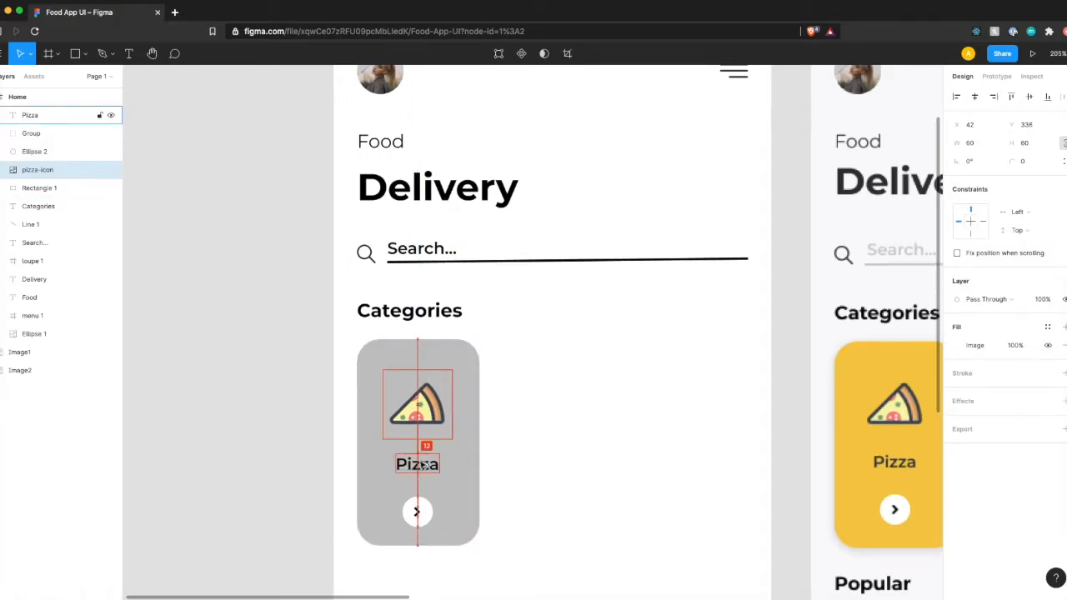
key(Down)
key(Down)
key(Down)
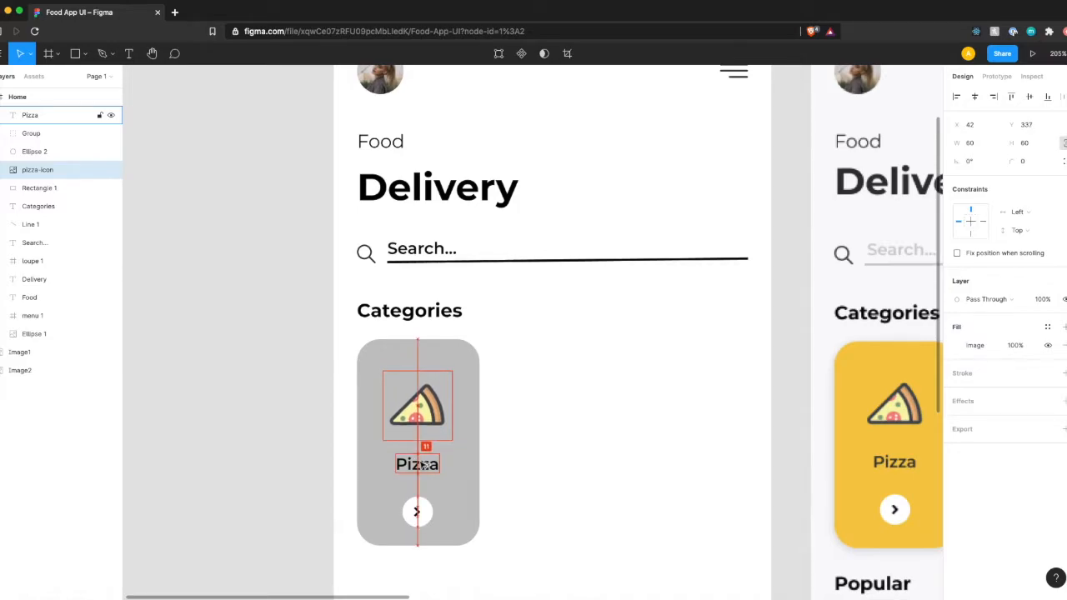
Step: Nudge the pizza icon up to Y 335, leaving a 13 px gap above the Pizza label, and deselect it
click(559, 482)
scroll(559, 482, down, 5)
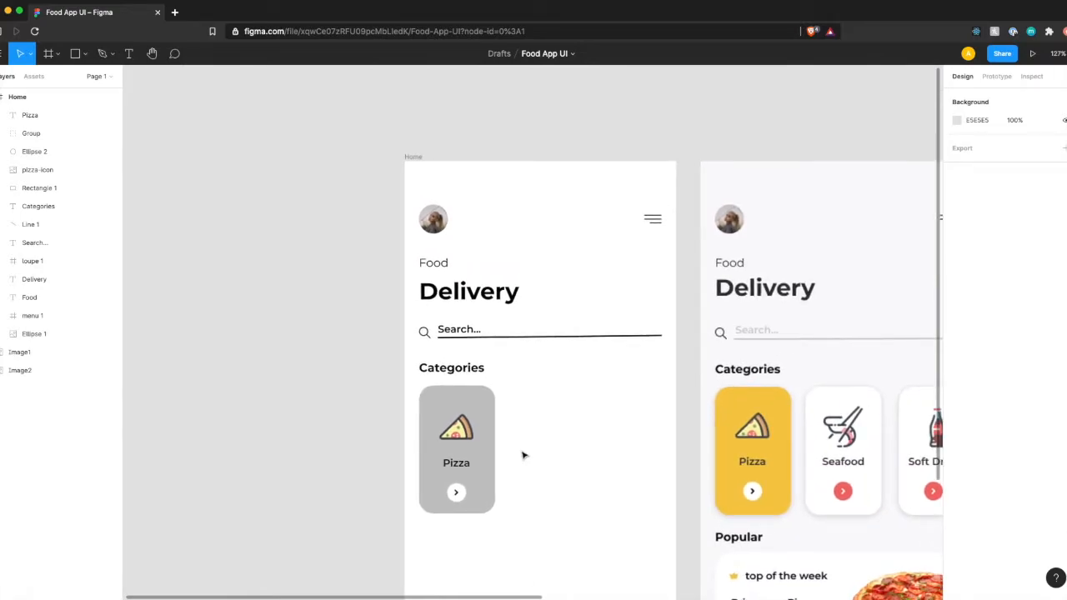
scroll(525, 457, up, 5)
click(410, 425)
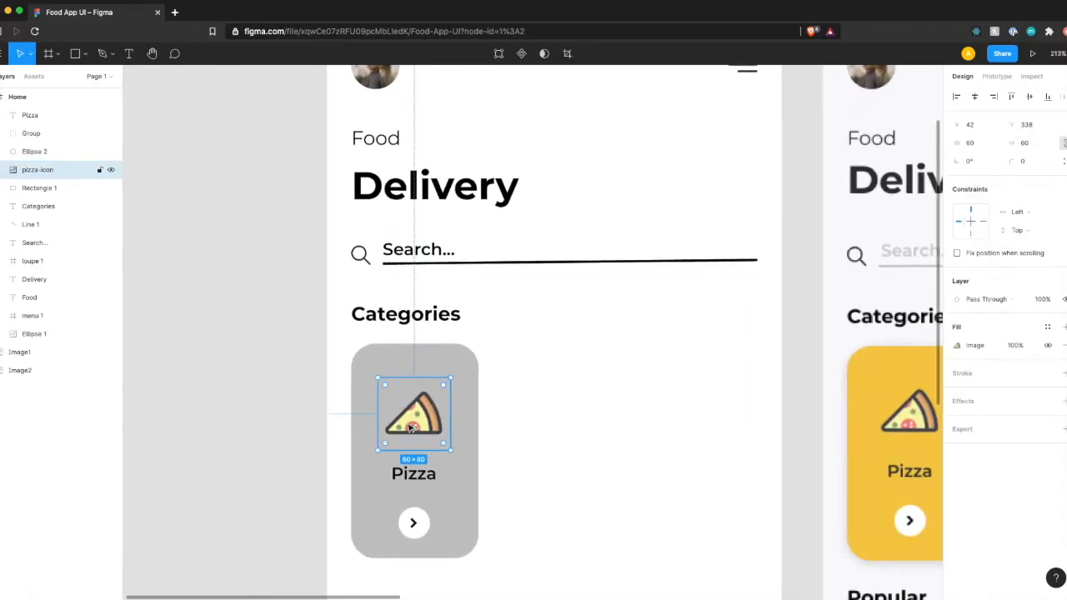
key(Up)
key(Up)
key(Up)
key(Up)
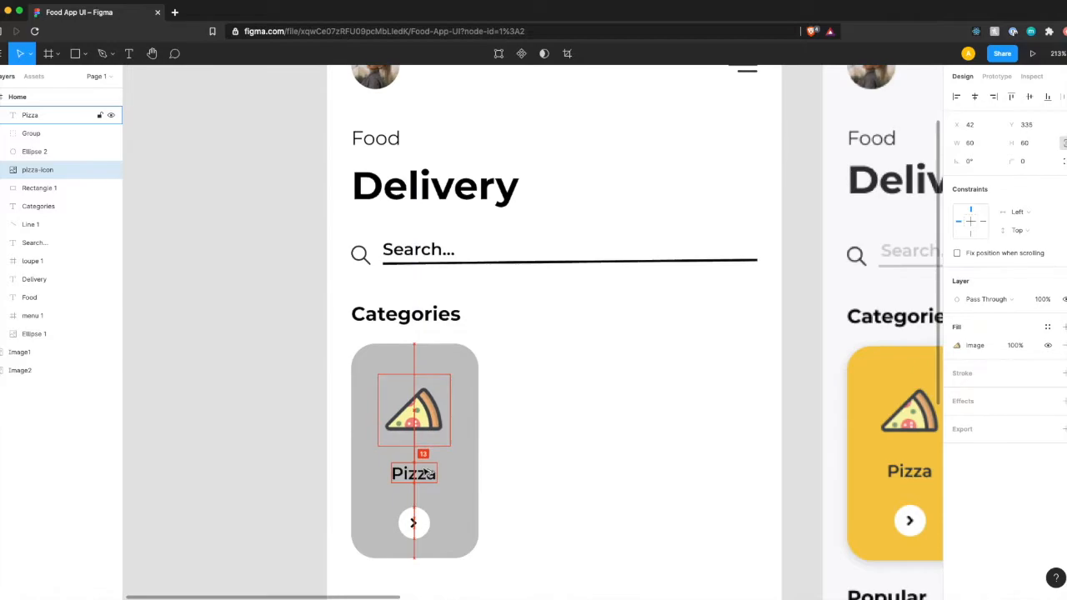
click(507, 487)
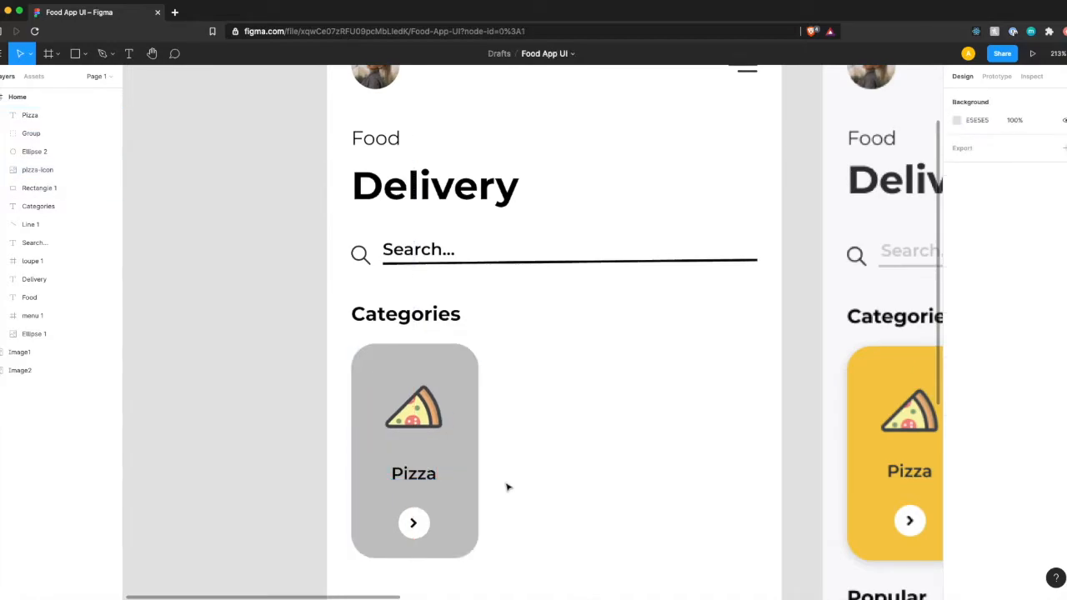
scroll(507, 488, down, 5)
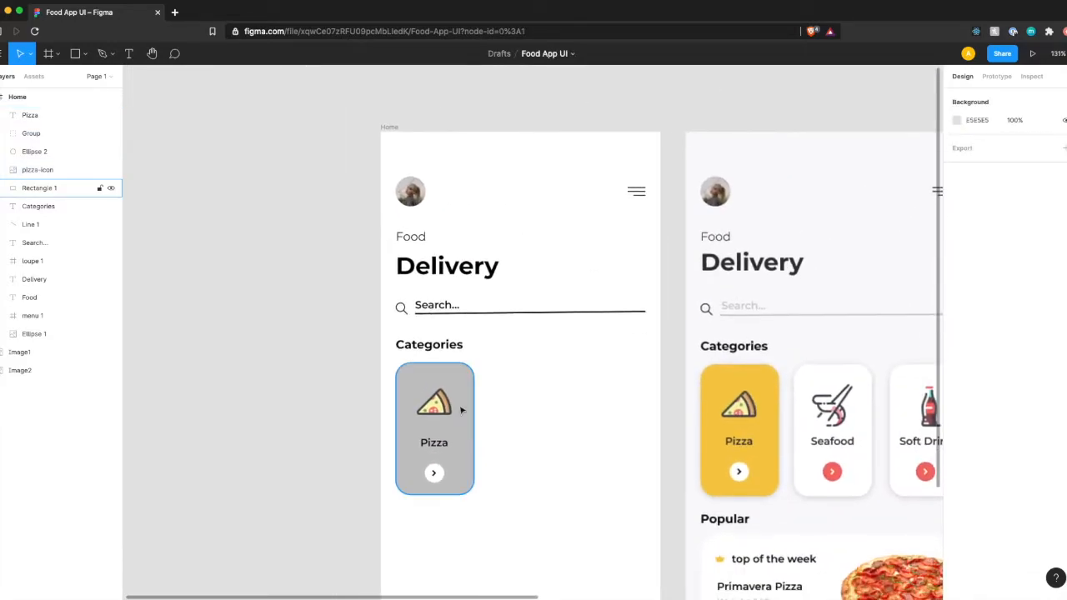
drag(493, 504, 392, 356)
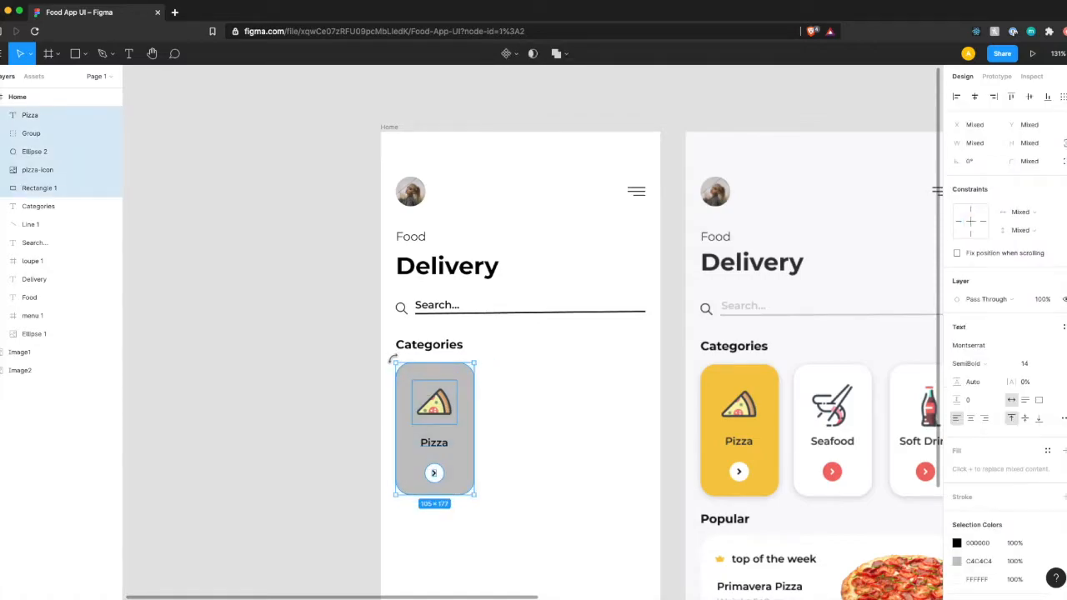
key(super+c)
key(super+v)
drag(458, 436, 548, 435)
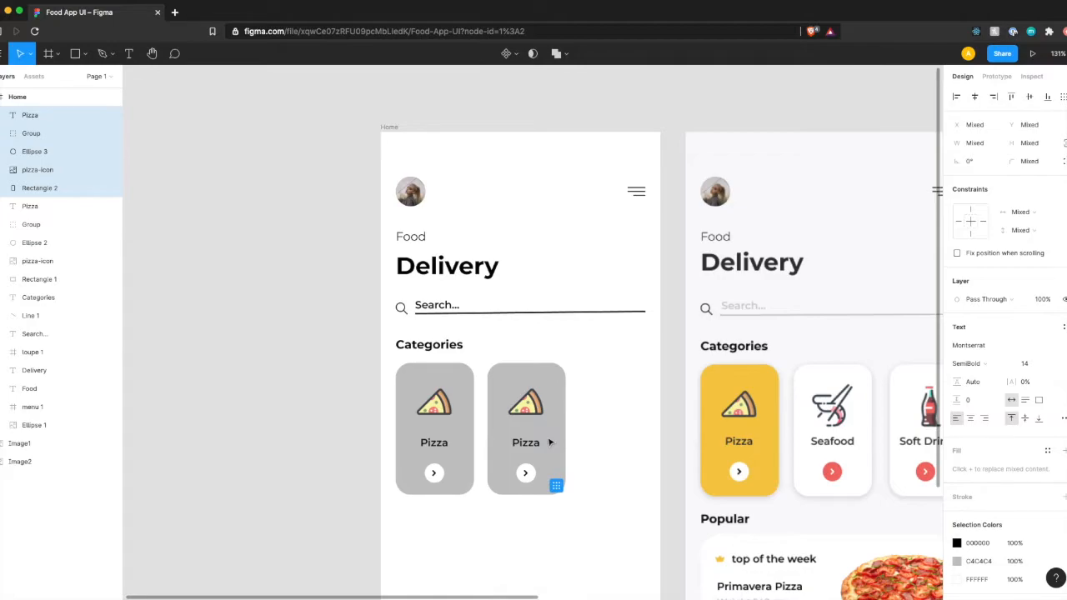
key(Delete)
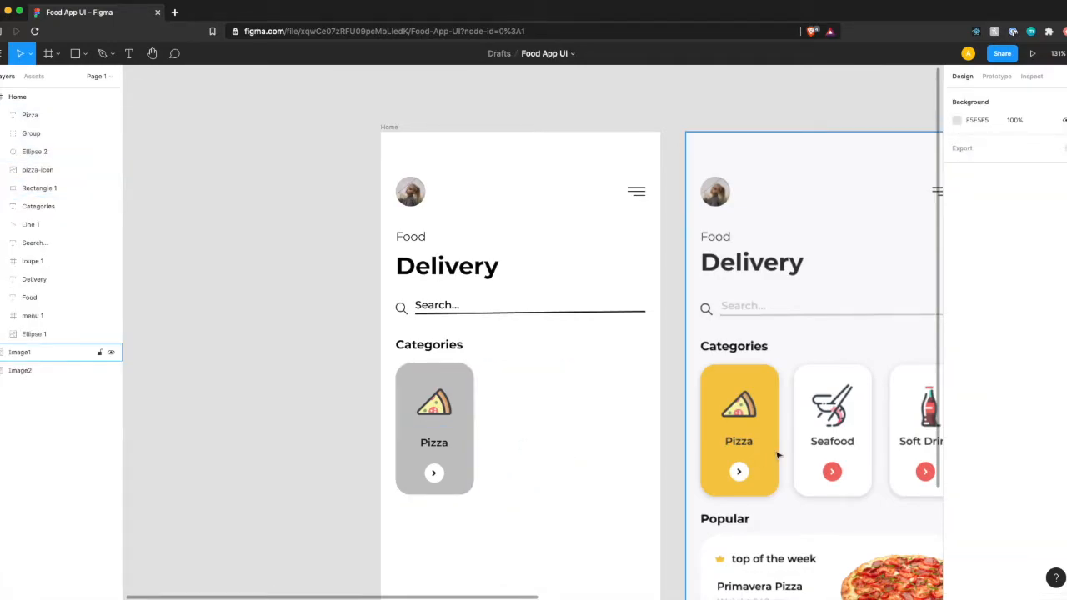
Step: Add a drop shadow with blur 10 and 5% opacity to the grey card's rectangle
scroll(674, 453, down, 1)
click(479, 406)
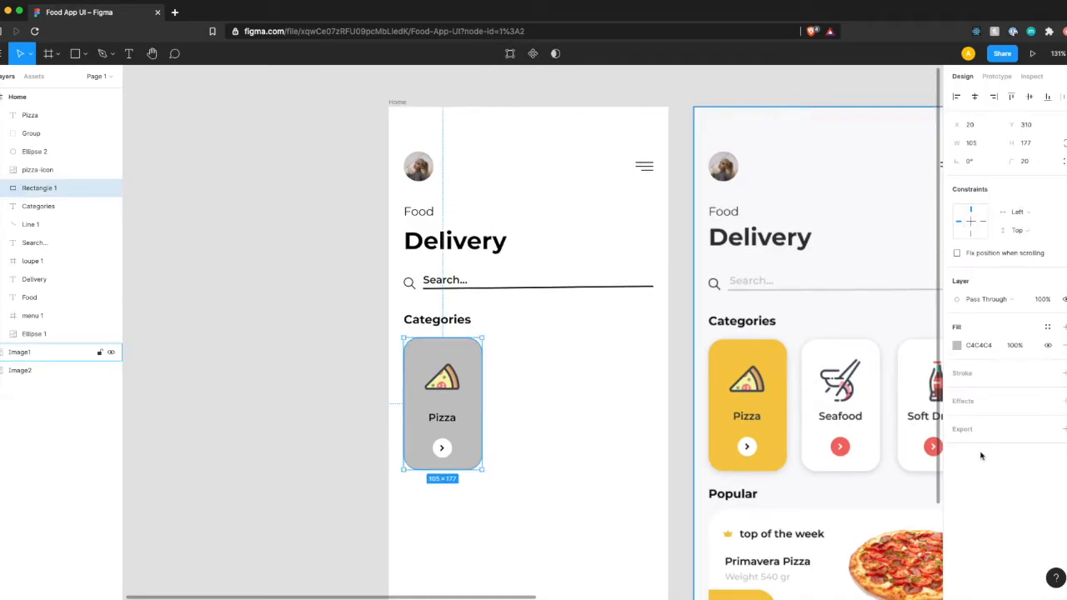
scroll(728, 493, up, 5)
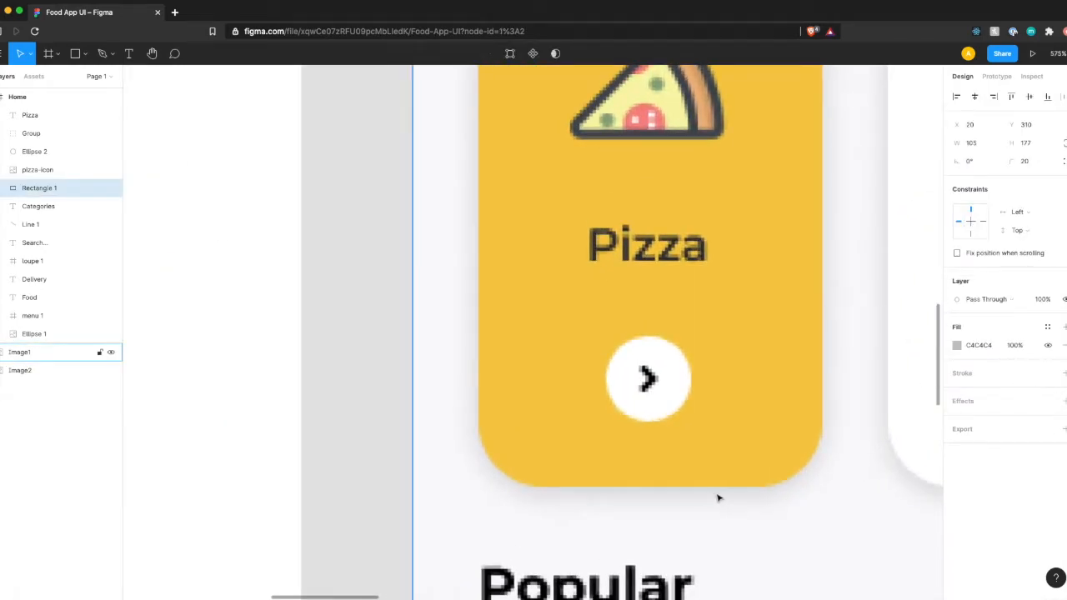
scroll(717, 495, down, 4)
scroll(716, 497, down, 1)
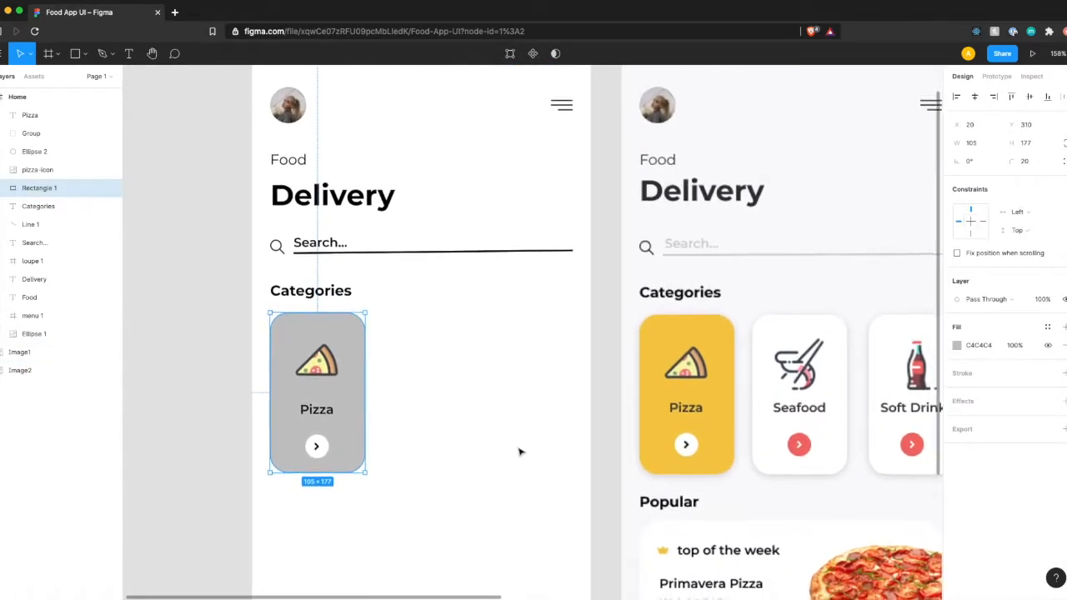
click(1063, 401)
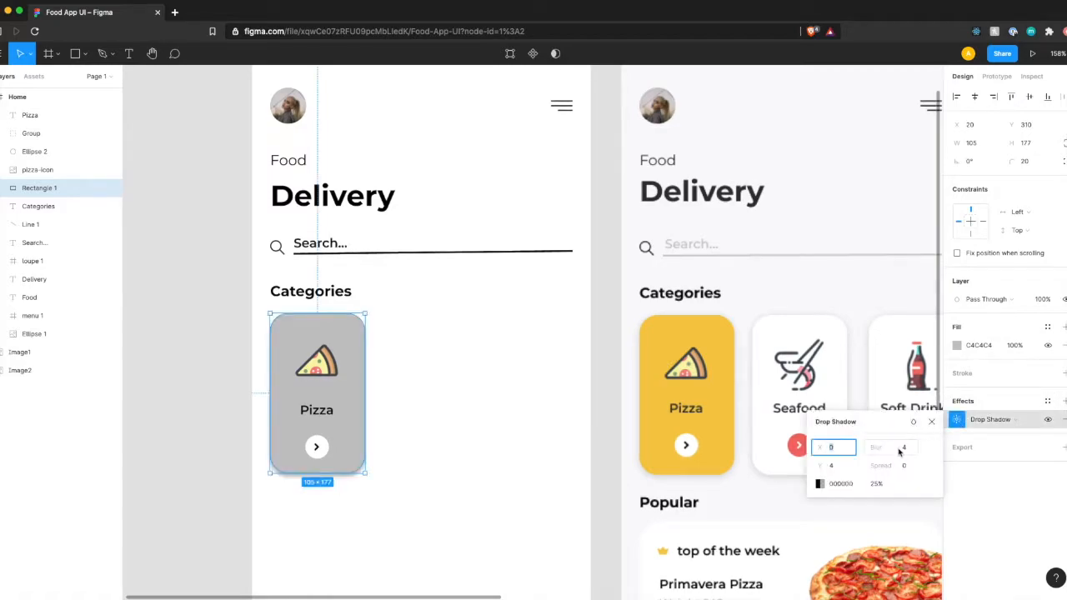
drag(875, 446, 900, 447)
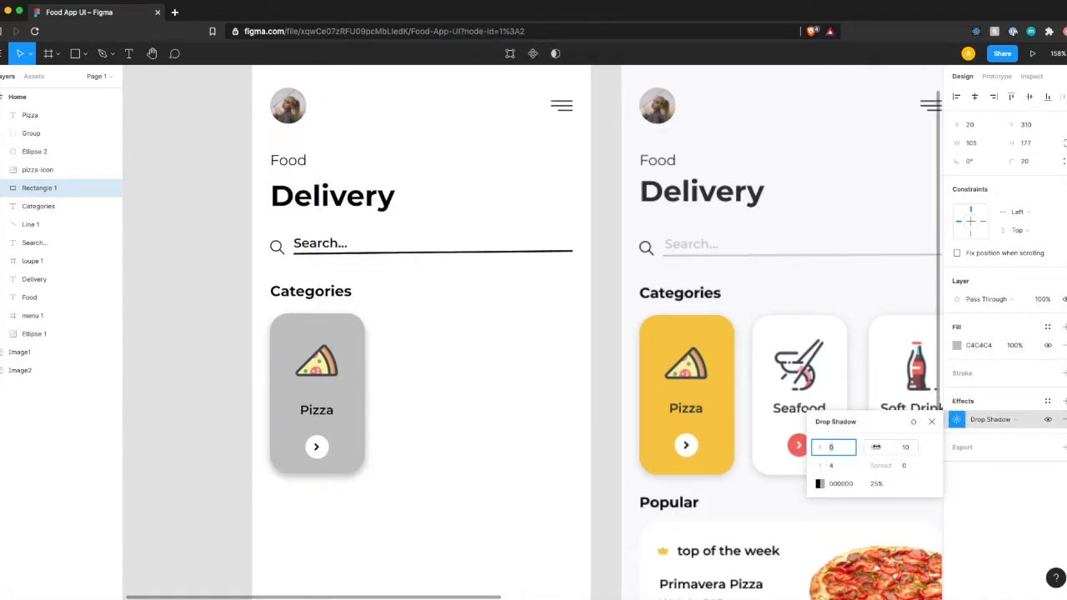
click(874, 488)
key(Return)
click(437, 541)
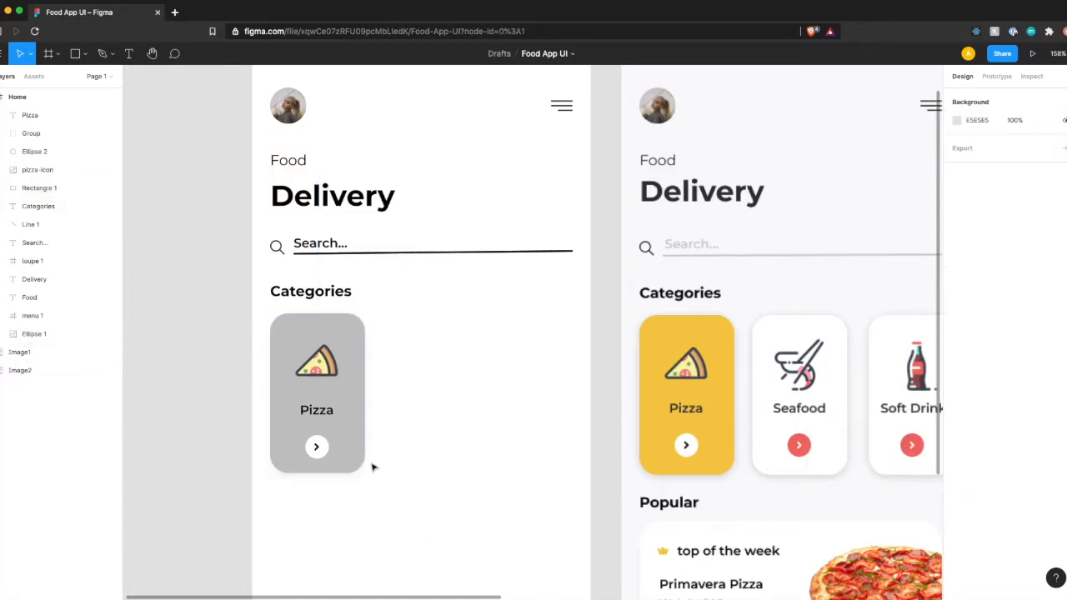
Step: Raise the opacity of the grey card's drop shadow to 15% and deselect the card
key(super+Tab)
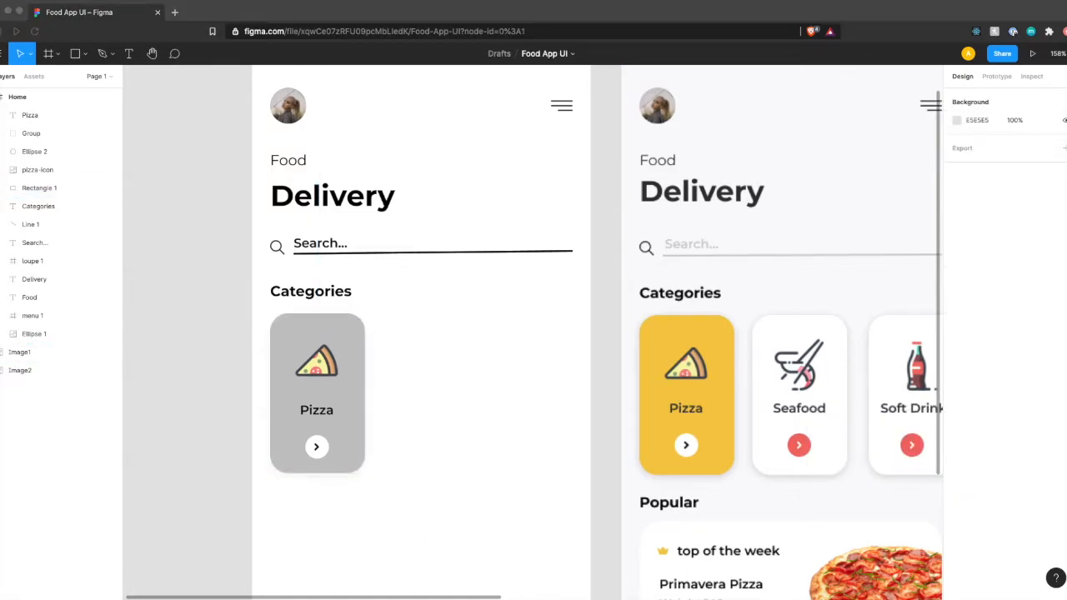
click(344, 393)
click(956, 420)
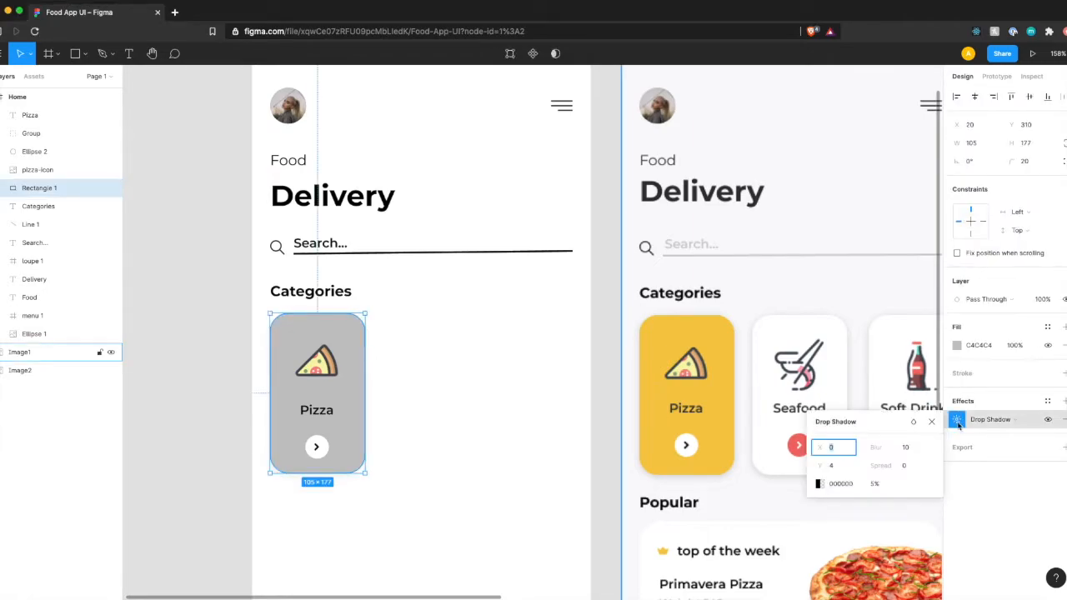
click(874, 484)
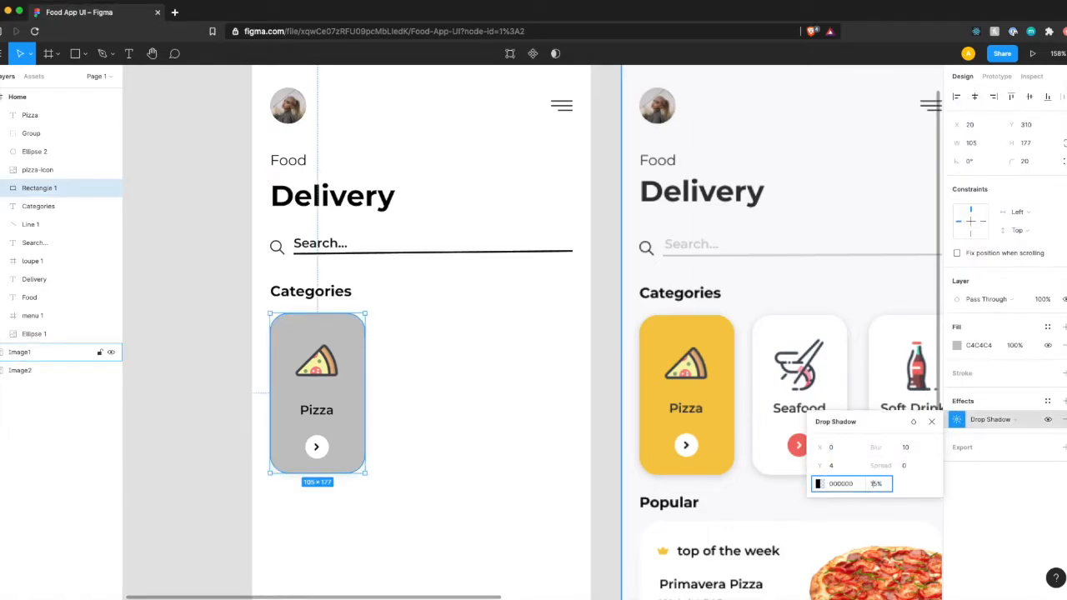
key(Return)
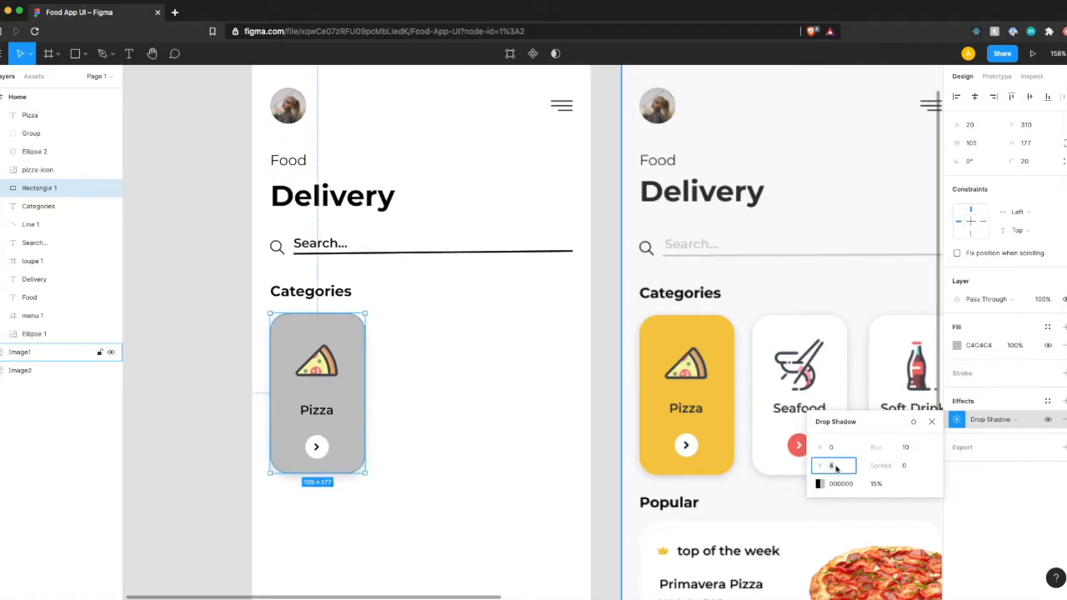
click(416, 381)
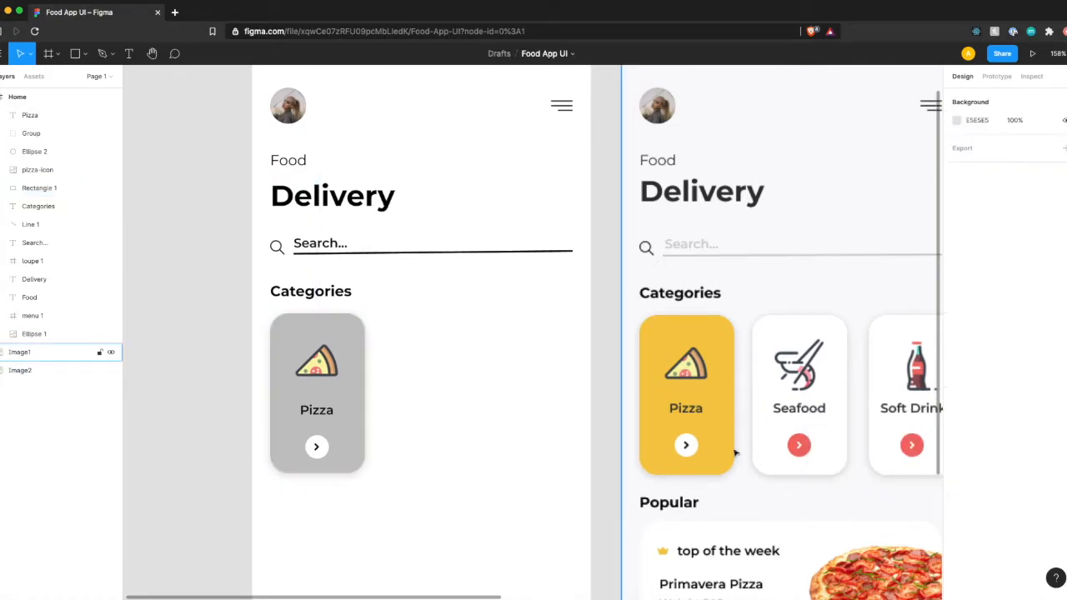
Step: Duplicate the whole Pizza card and place the copy directly to its right with a 15 px gap
drag(399, 488, 267, 310)
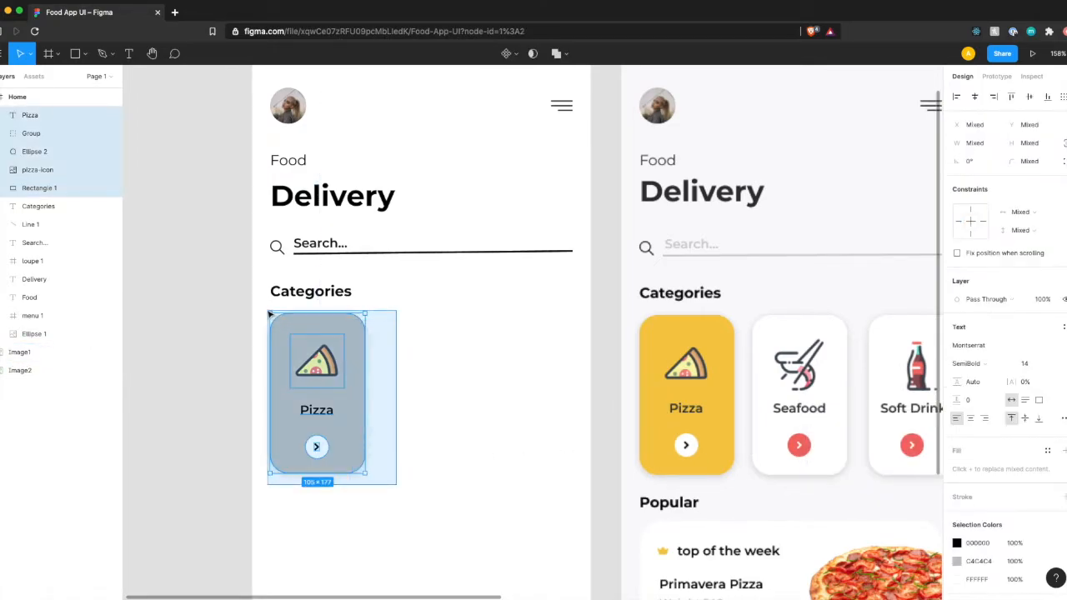
key(super+c)
key(super+v)
drag(350, 402, 462, 408)
key(alt+Left)
Step: Duplicate both Pizza cards together and place the copies to the right of the second card, 15 px away
drag(495, 503, 271, 314)
key(ctrl+c)
key(ctrl+v)
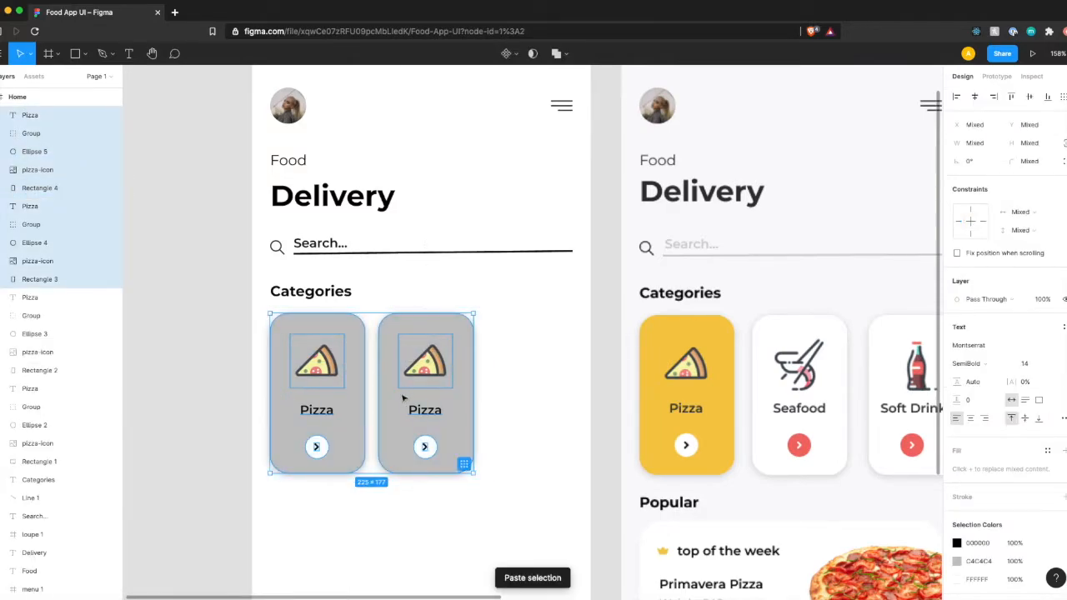
drag(390, 401, 609, 400)
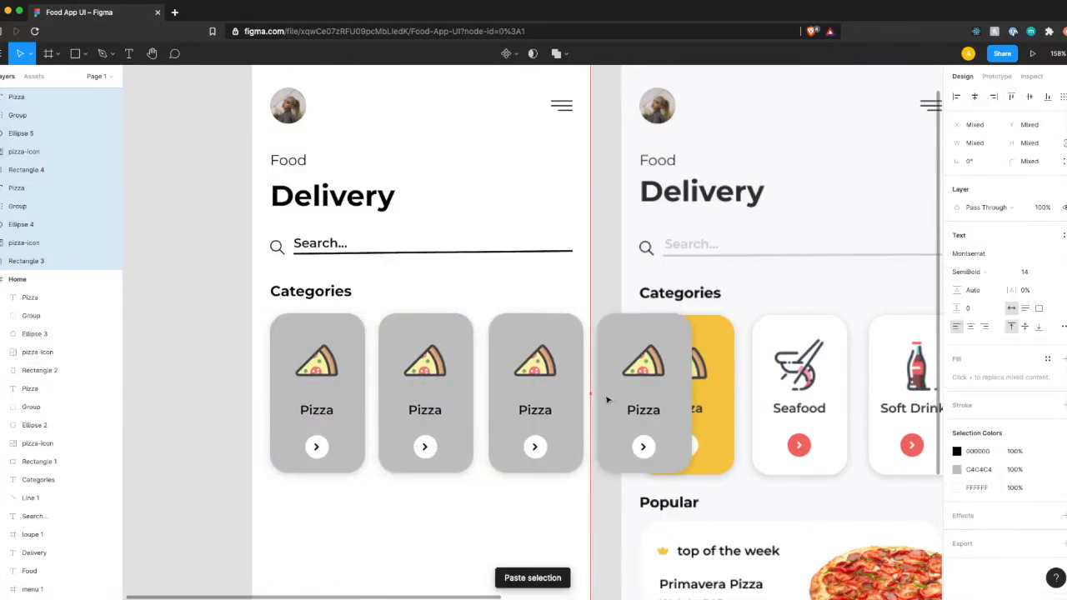
key(alt)
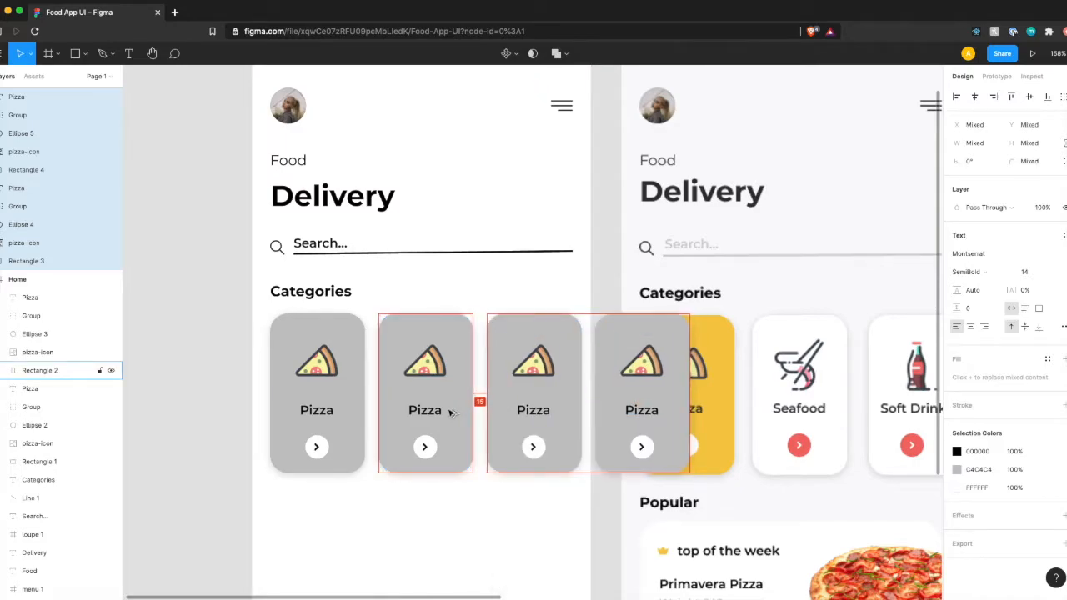
Step: Delete the entire fourth Pizza card, including its background, icon, label and arrow button
click(604, 545)
click(644, 333)
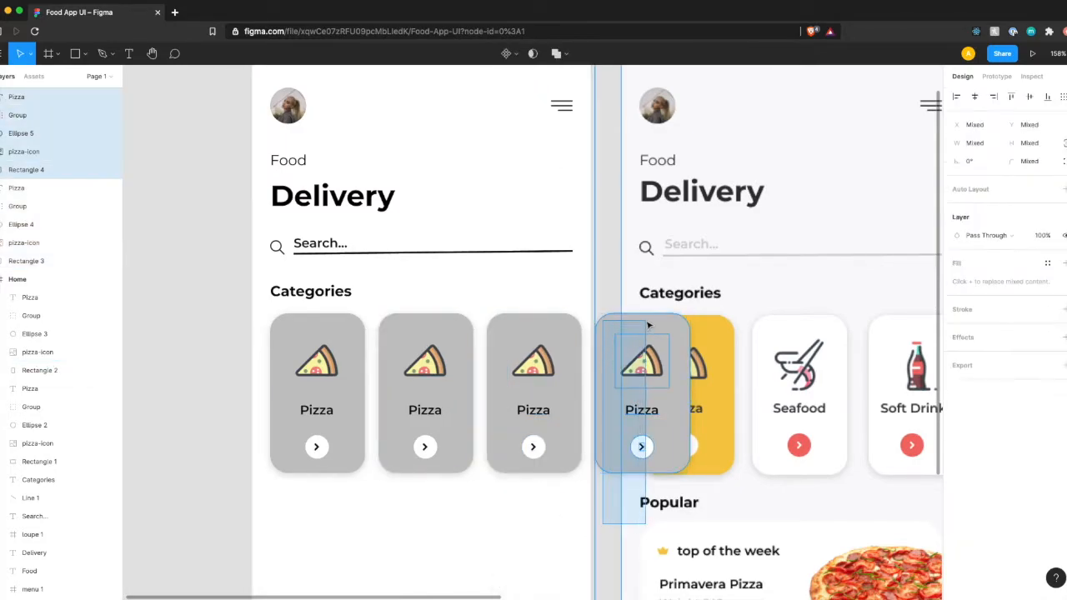
double_click(664, 443)
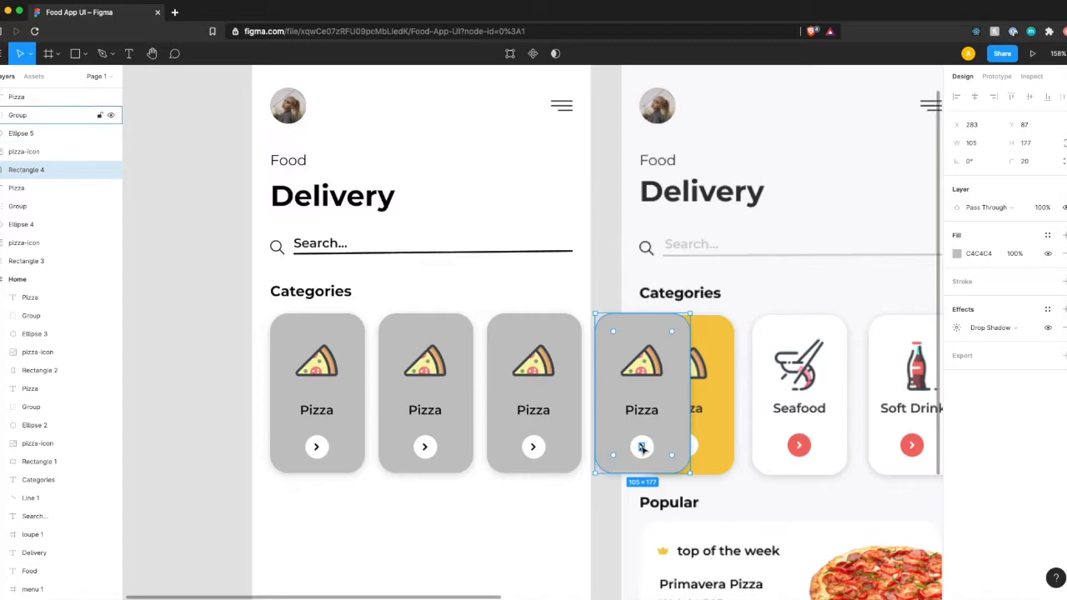
shift+click(641, 446)
shift+click(645, 443)
shift+click(647, 411)
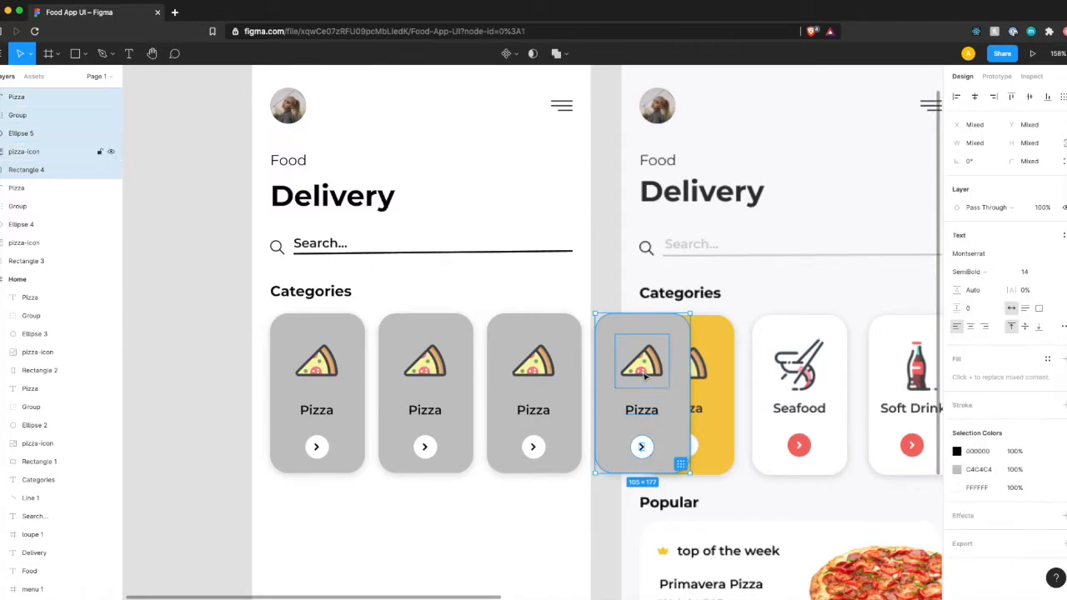
key(Delete)
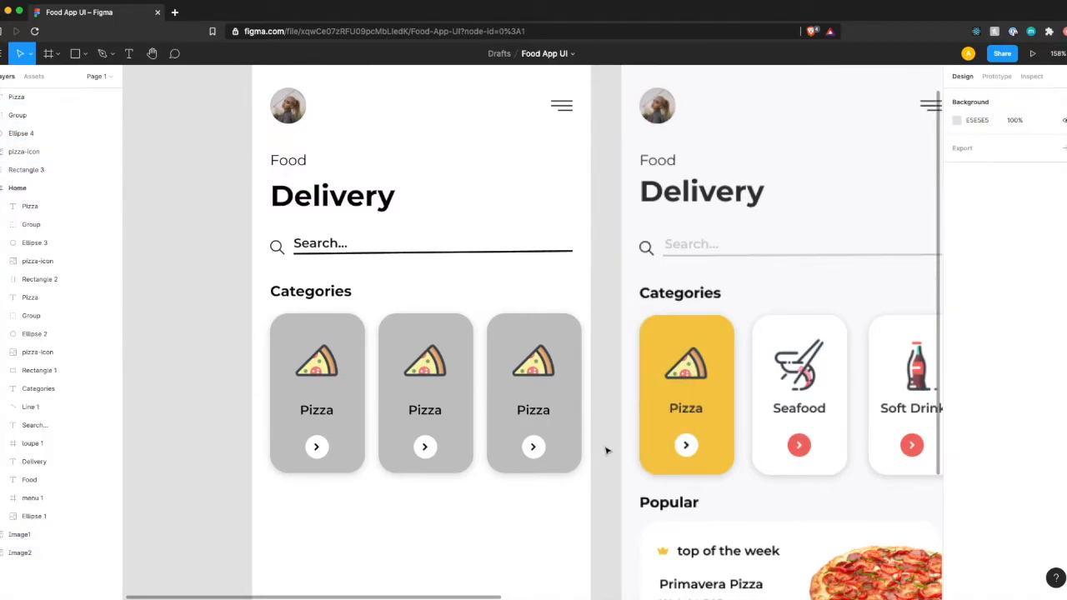
Step: Shift the second and third Pizza cards right together to widen the gap after the first card
scroll(606, 451, down, 1)
scroll(607, 450, left, 1)
scroll(606, 451, down, 3)
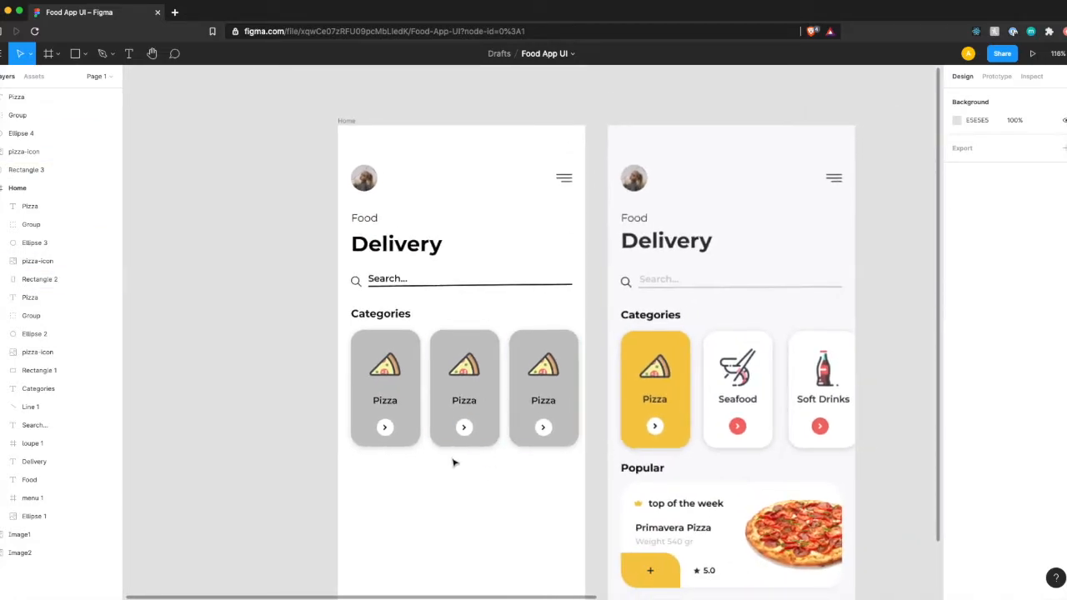
drag(436, 449, 593, 318)
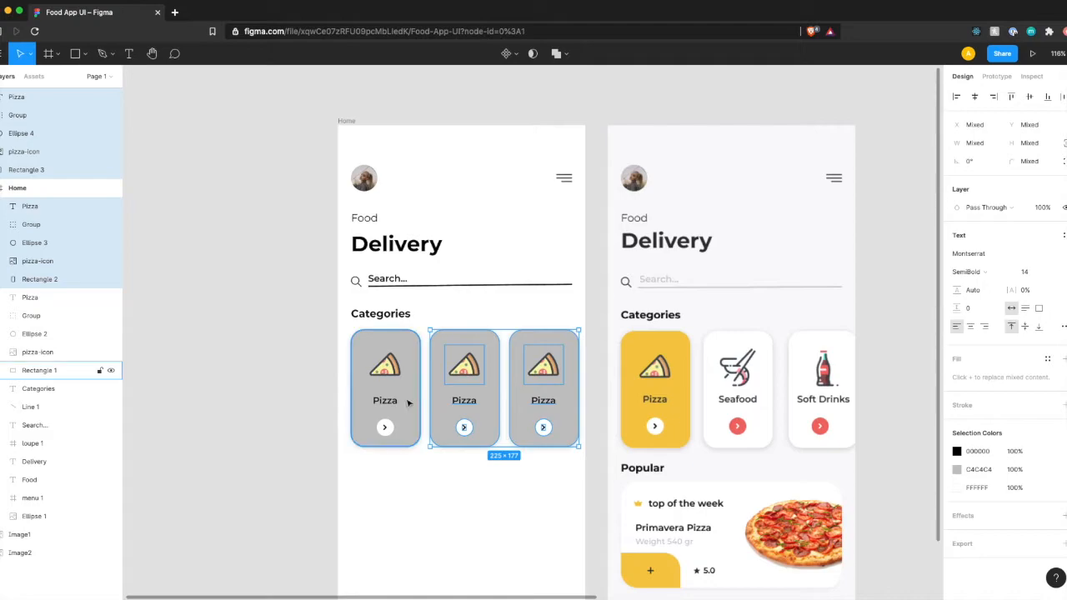
key(Right)
key(Right)
key(Right)
key(Right)
key(Right)
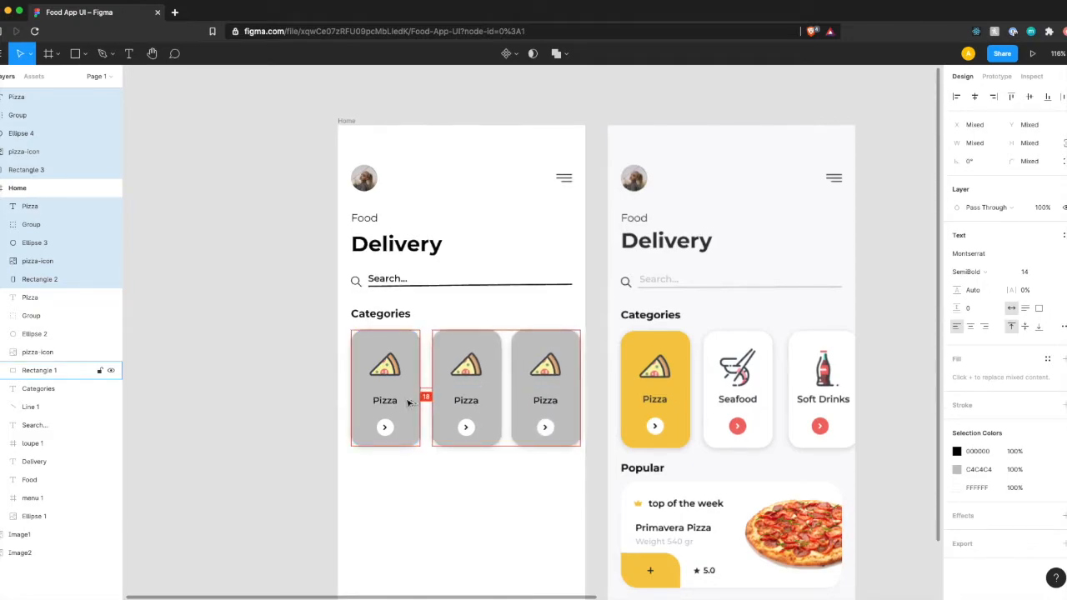
Step: Shift the third Pizza card further right so its gap matches the spacing between the first two cards
click(574, 492)
drag(518, 473, 564, 318)
key(alt)
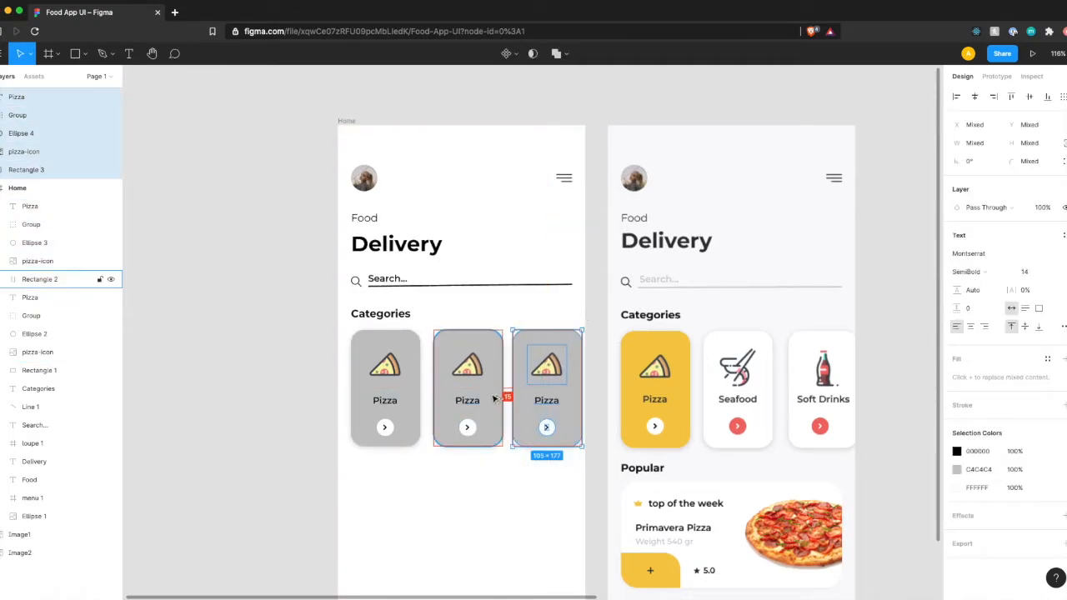
key(Right)
key(Right)
key(Right)
click(500, 491)
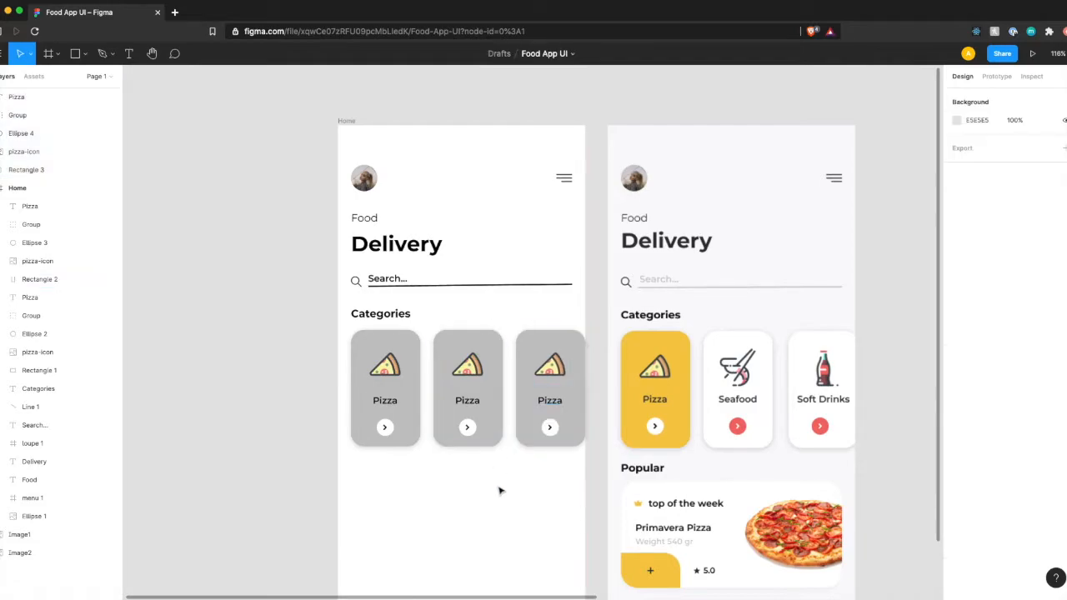
Step: Duplicate the Categories heading and place the copy left-aligned below the card row, at Y 517
scroll(500, 490, down, 3)
scroll(500, 491, left, 1)
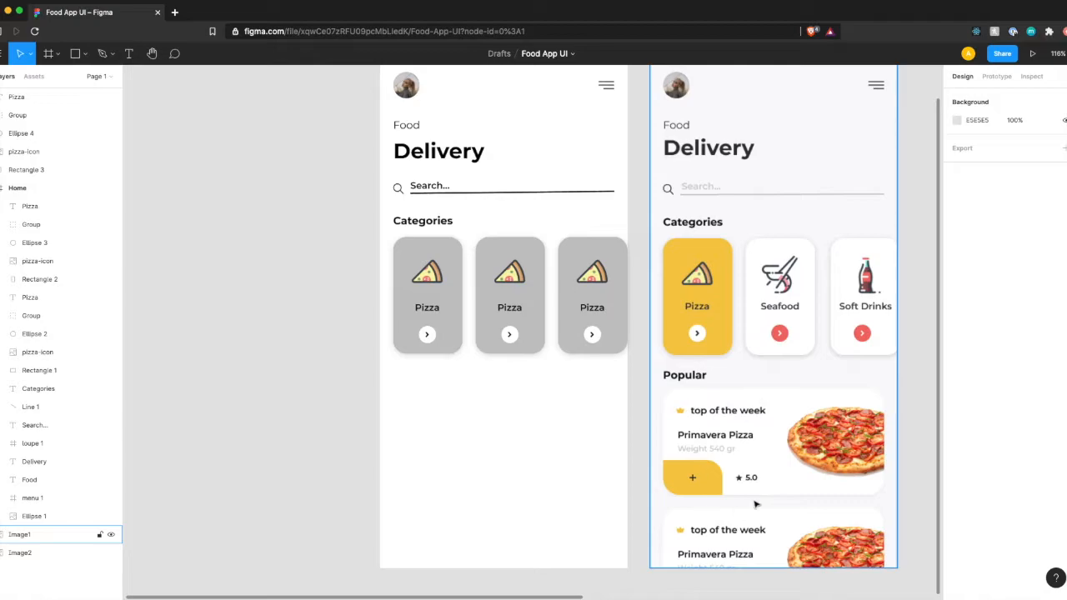
click(423, 222)
key(ctrl+v)
drag(423, 223, 422, 393)
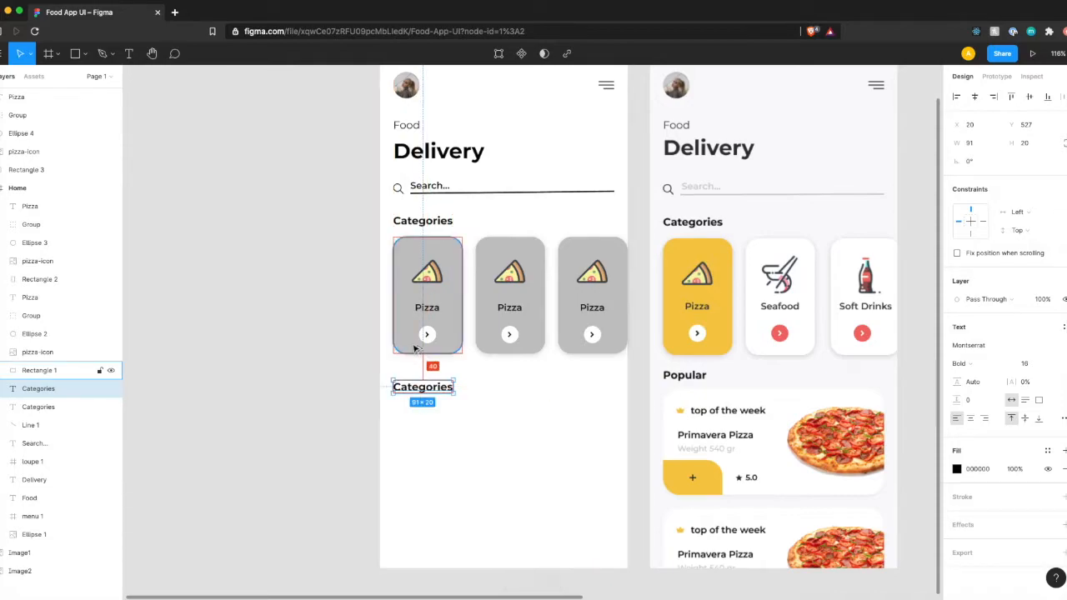
key(Up)
key(Up)
key(Up)
key(Up)
key(Up)
key(Up)
key(Up)
key(Up)
key(Up)
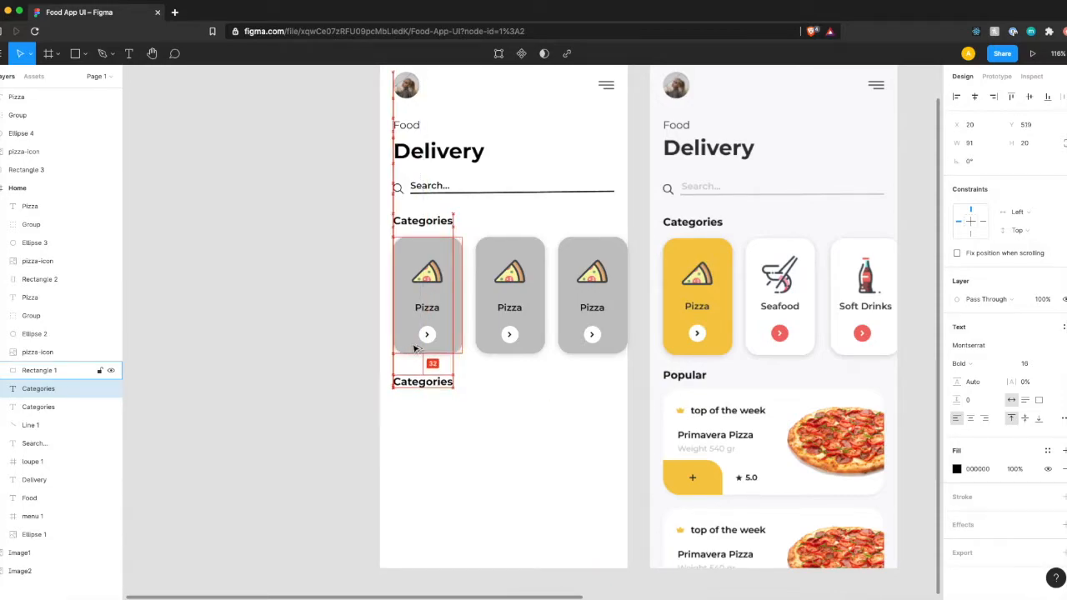
click(431, 420)
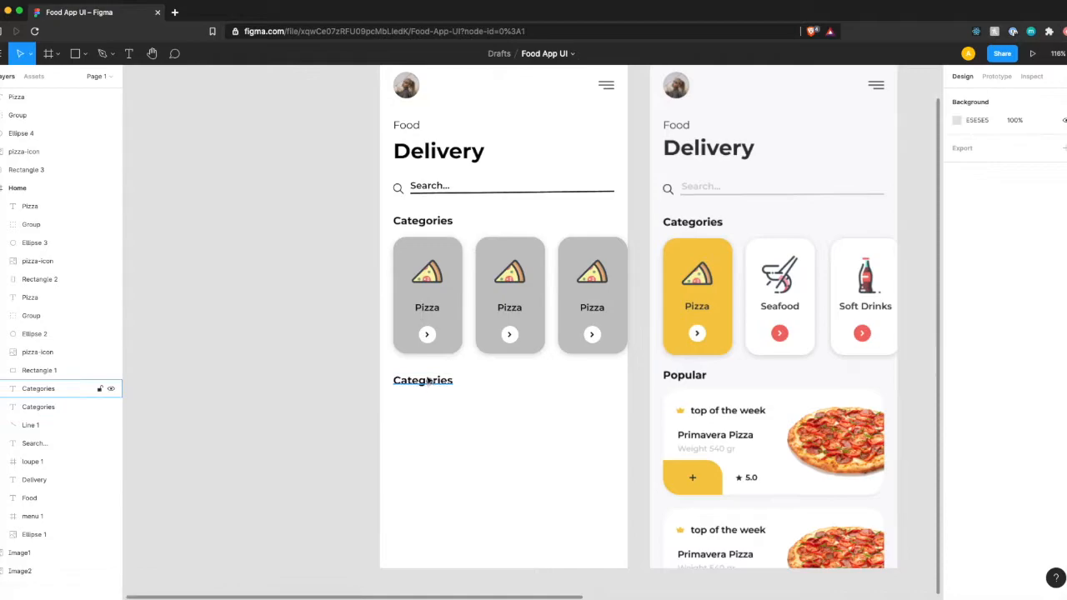
Step: Change the duplicated heading's text to "Popular" and deselect it
scroll(427, 406, down, 3)
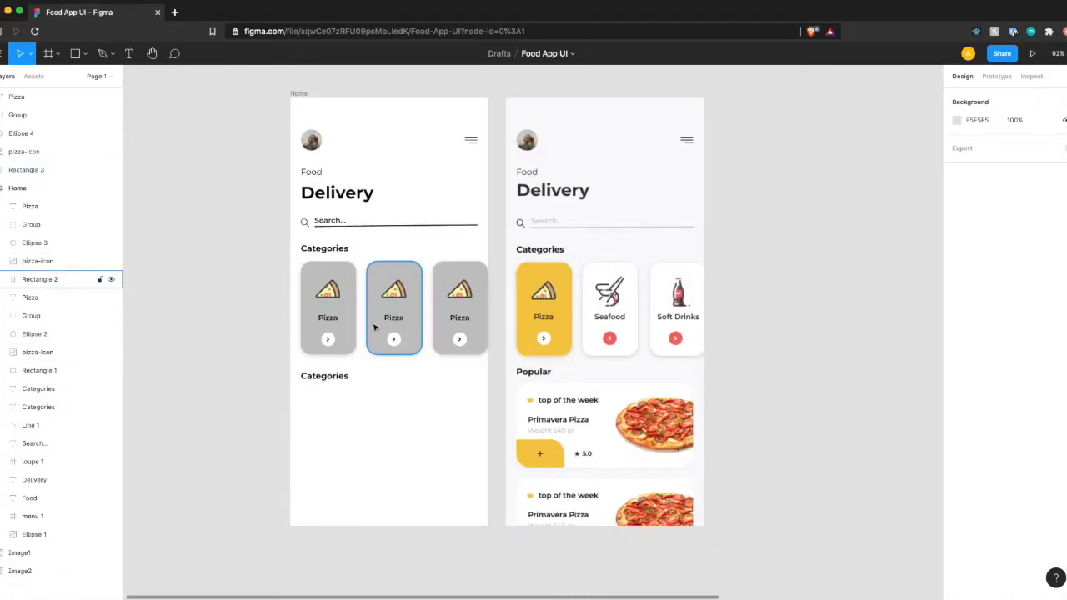
double_click(337, 376)
text(Popular)
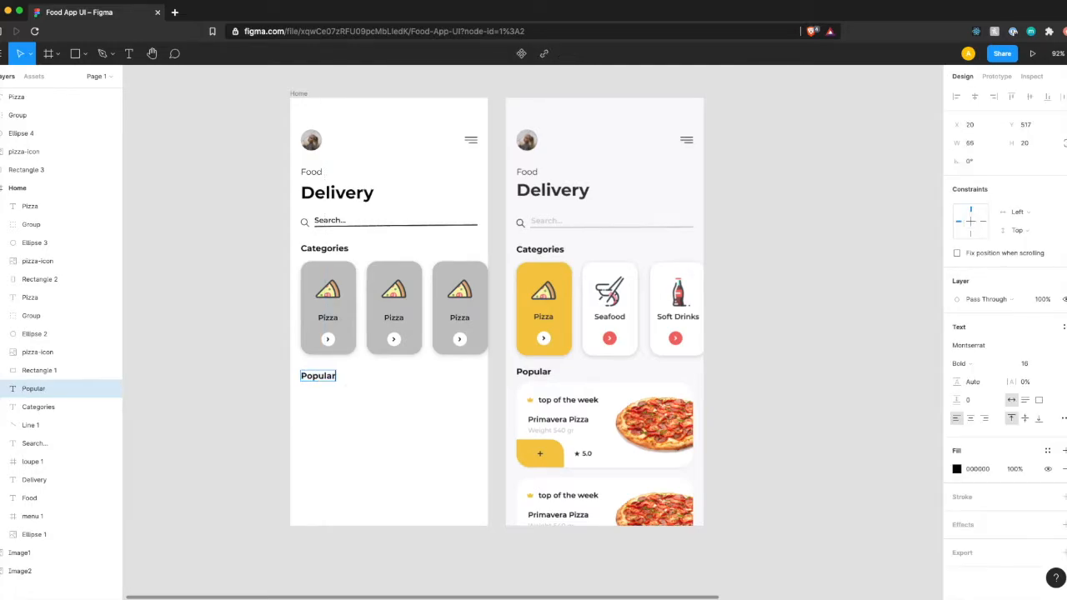
key(Escape)
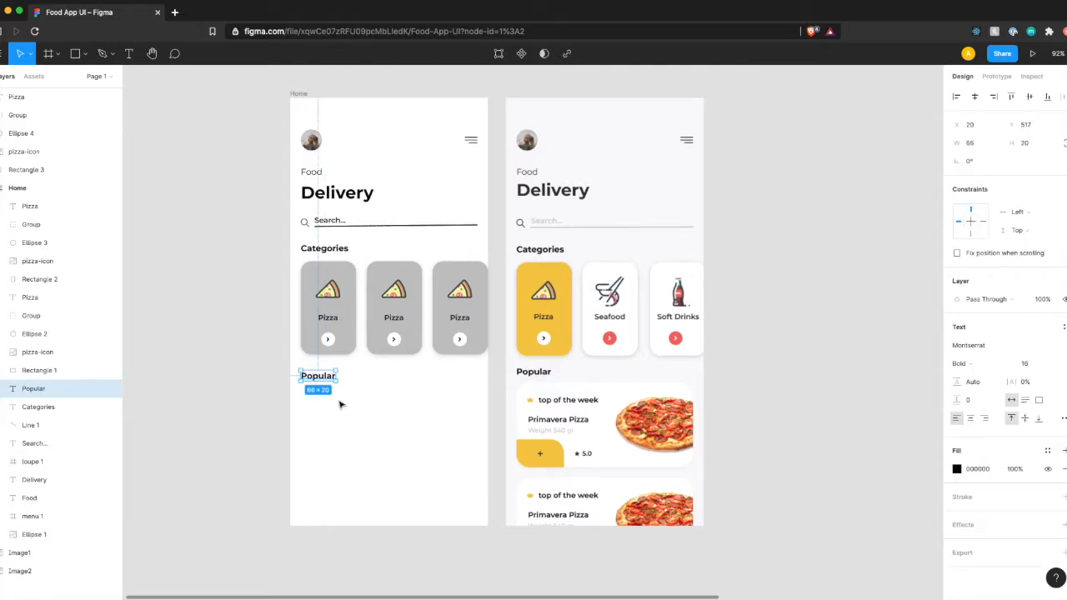
click(340, 405)
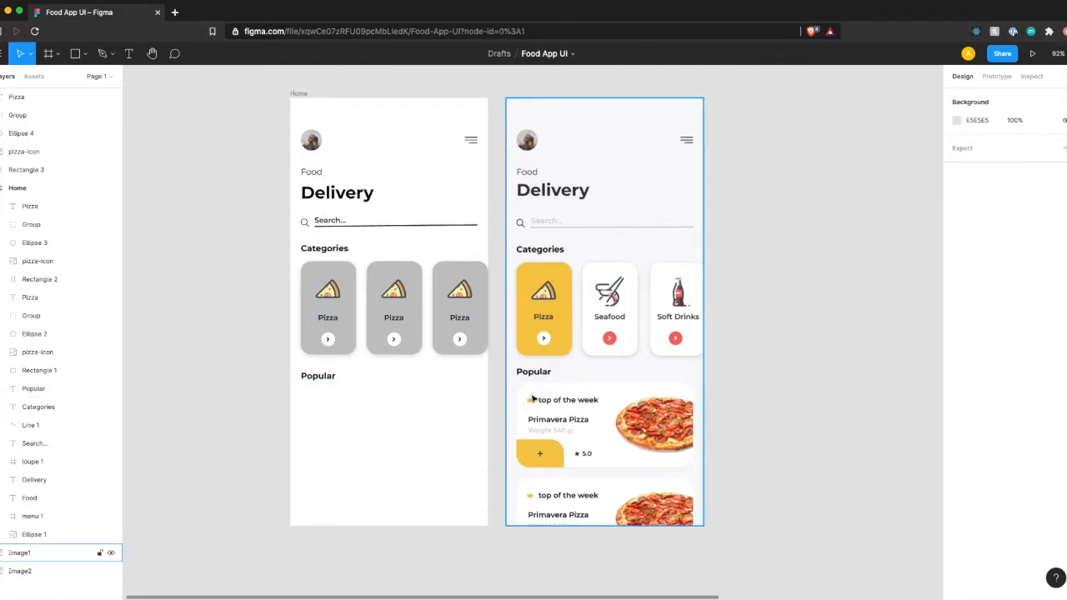
Step: Draw a rectangle over the first Popular card in the reference image and enlarge it to about 334 × 157
scroll(532, 400, up, 5)
key(r)
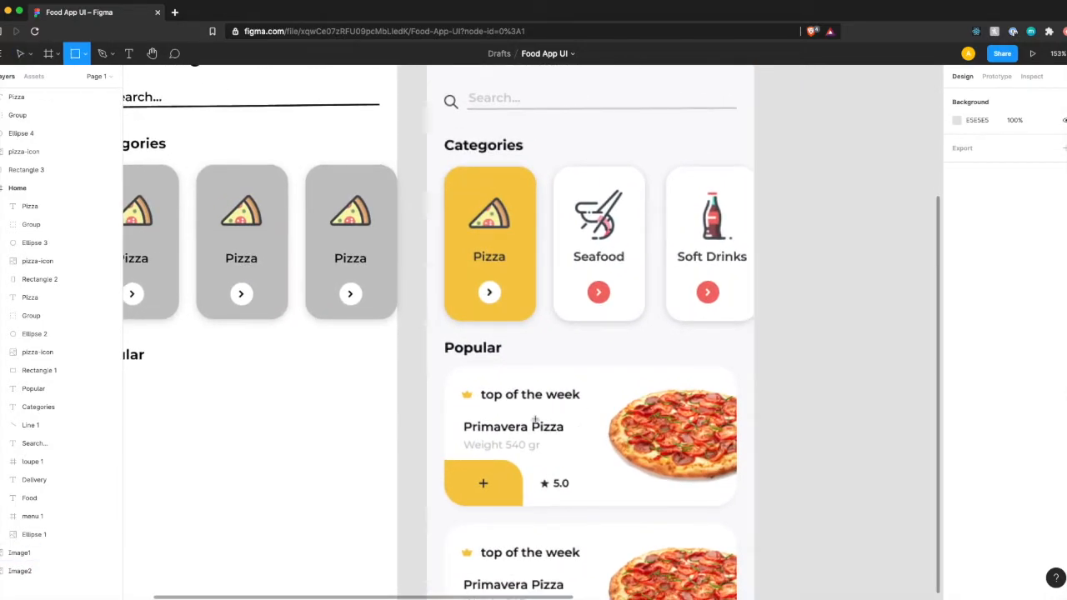
mouse_move(449, 374)
mouse_down()
mouse_move(703, 505)
mouse_move(732, 505)
mouse_up()
drag(641, 471, 638, 465)
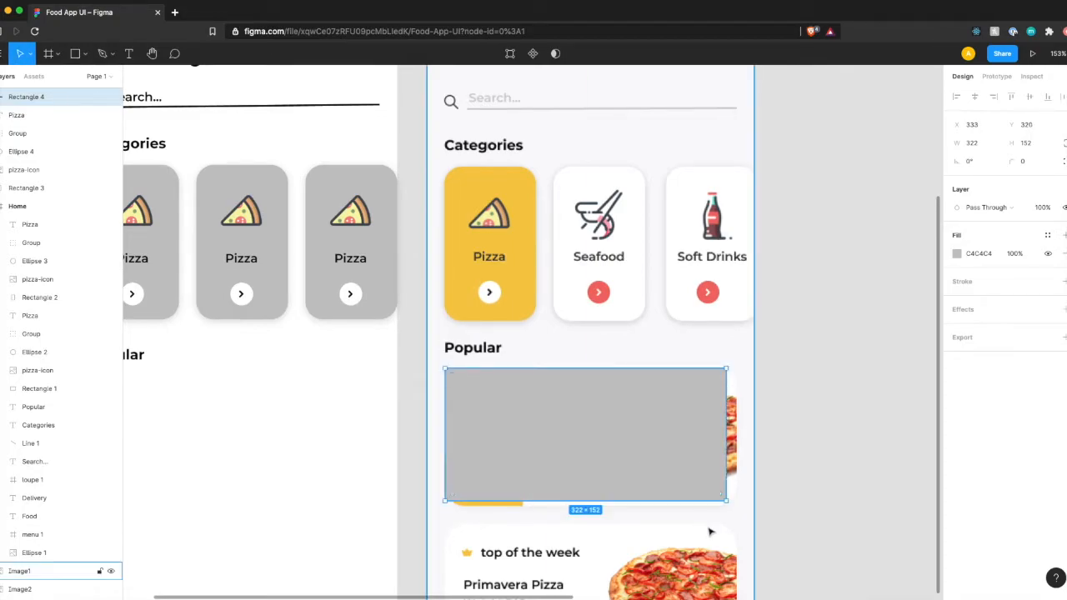
drag(726, 501, 736, 505)
Step: Set the rectangle's height to 160 and align its upper-left corner with the reference card at X 331, Y 317
scroll(684, 400, up, 5)
drag(622, 345, 612, 357)
scroll(623, 336, left, 5)
scroll(607, 403, down, 5)
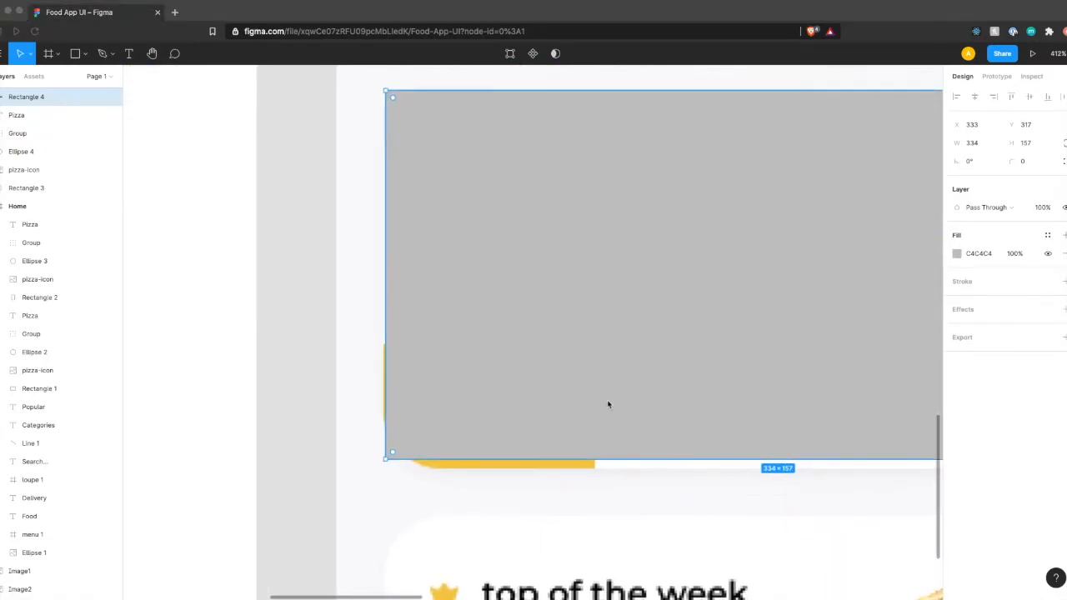
drag(605, 386, 605, 395)
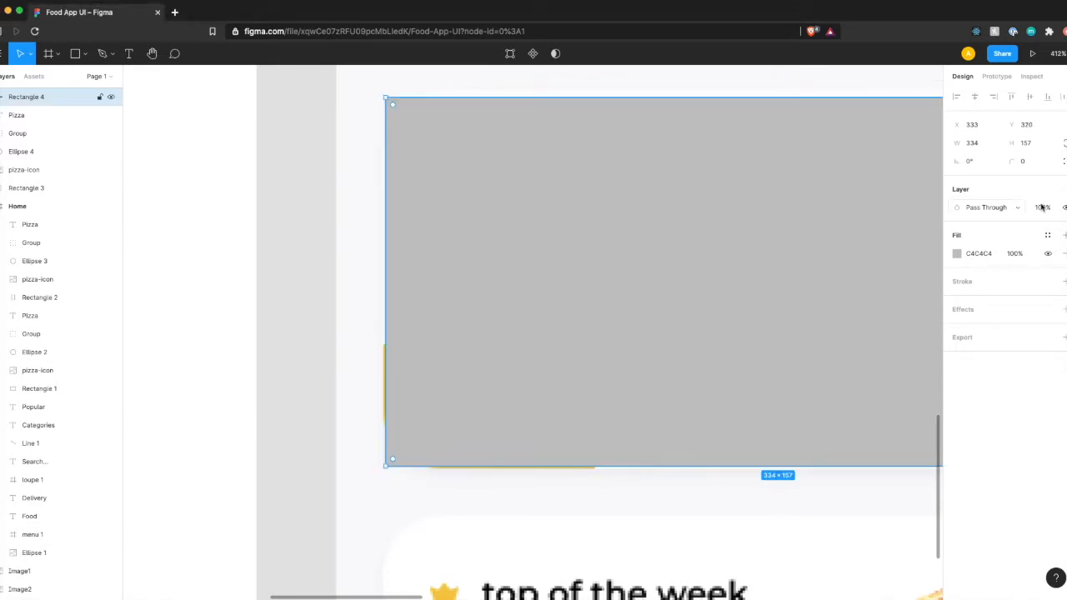
click(1029, 143)
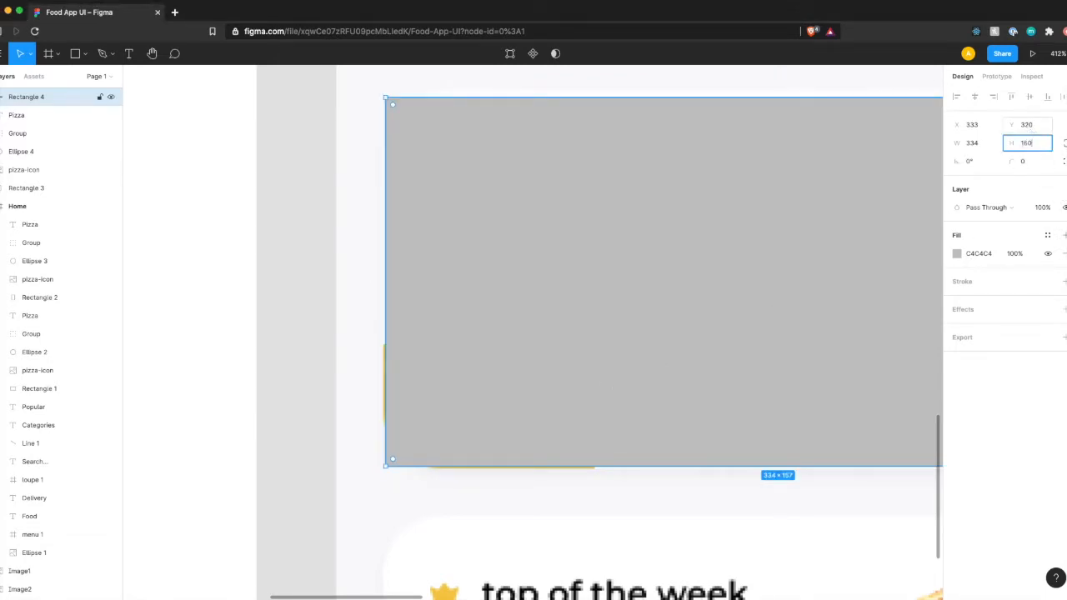
text(160)
key(Return)
drag(595, 234, 590, 227)
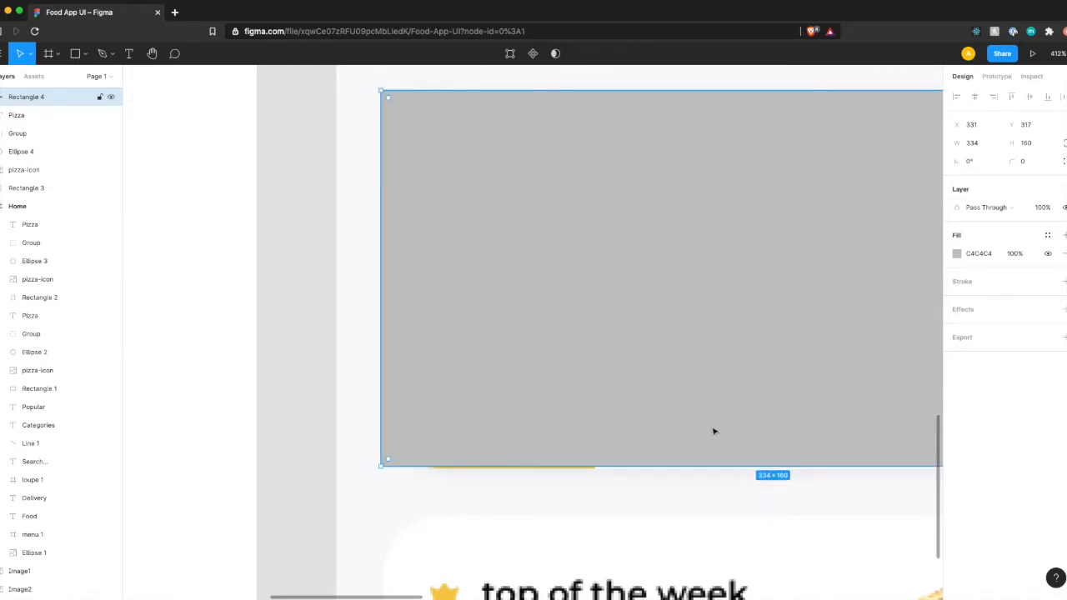
Step: Set the height of the rectangle over the reference card to 161
click(1038, 143)
key(BackSpace)
text(1)
key(Return)
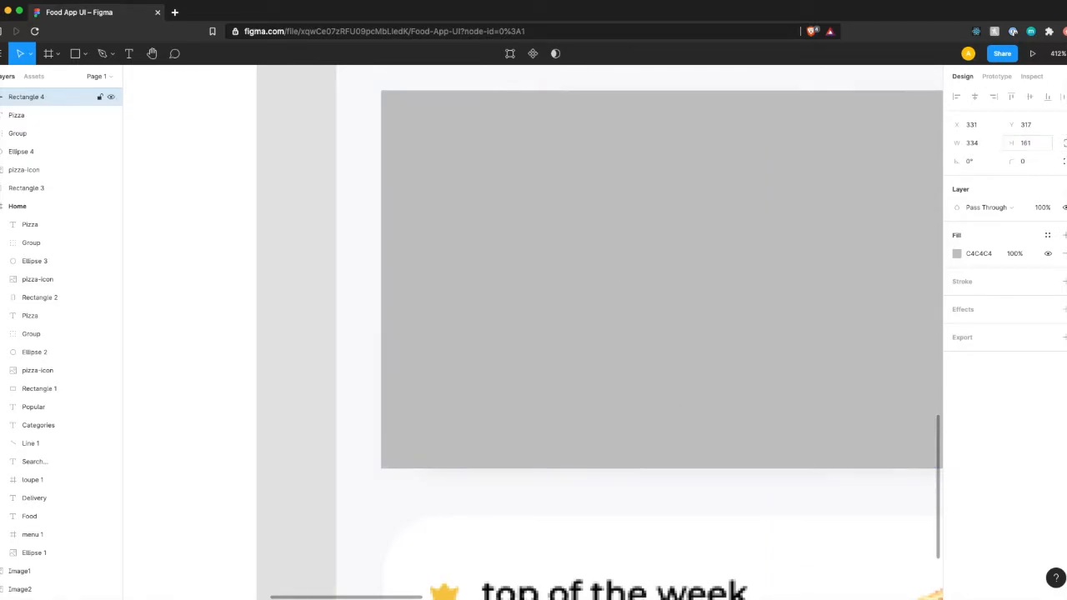
Step: Widen the rectangle to 336 to reach the reference card's right edge and set its corner radius to 25
scroll(737, 278, right, 6)
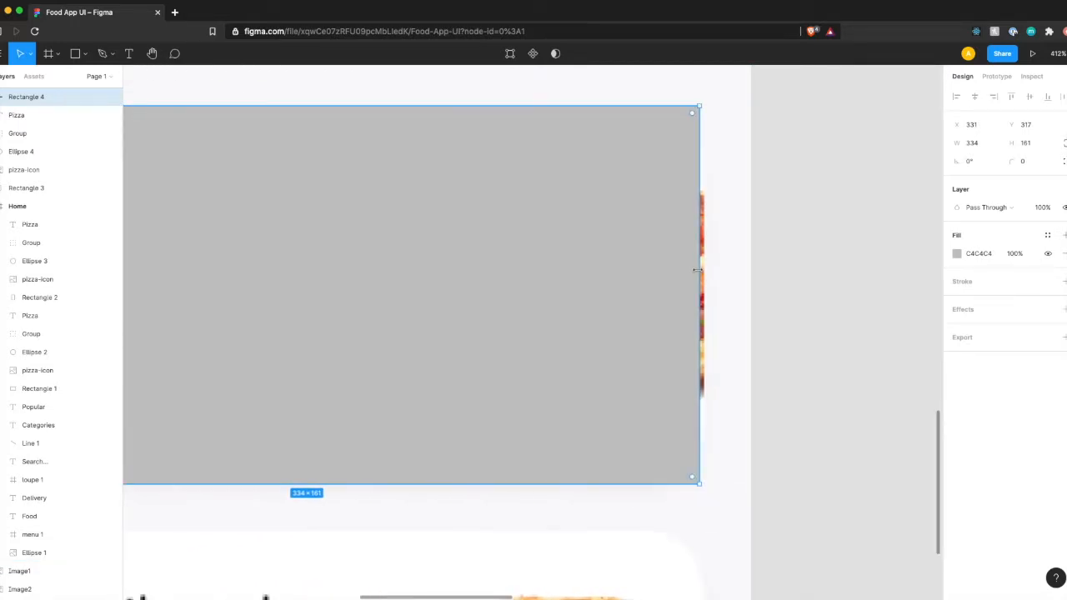
drag(700, 270, 705, 270)
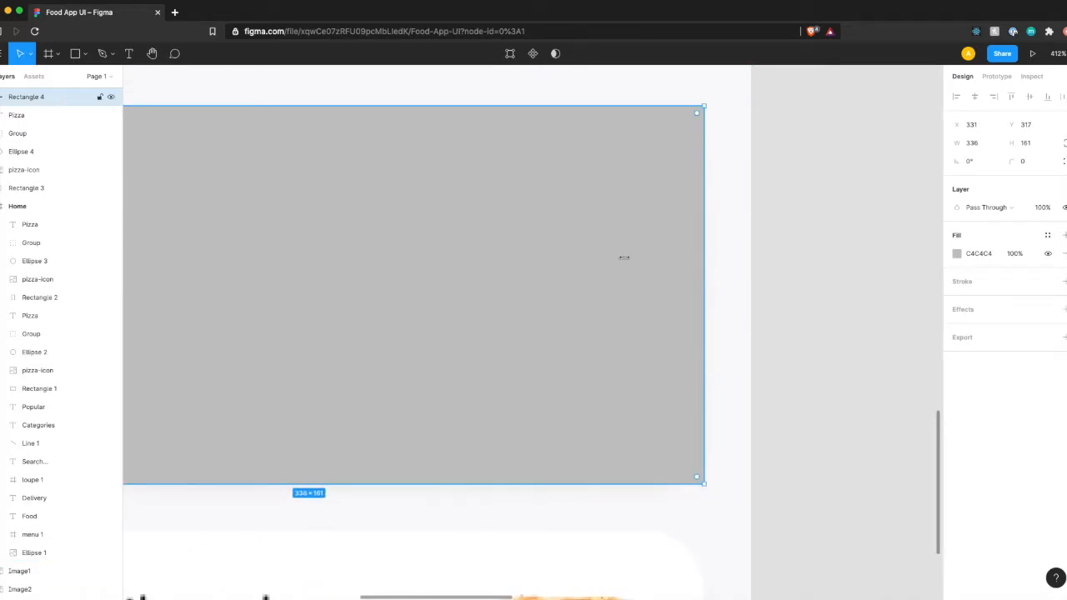
ctrl+scroll(664, 260, down, 5)
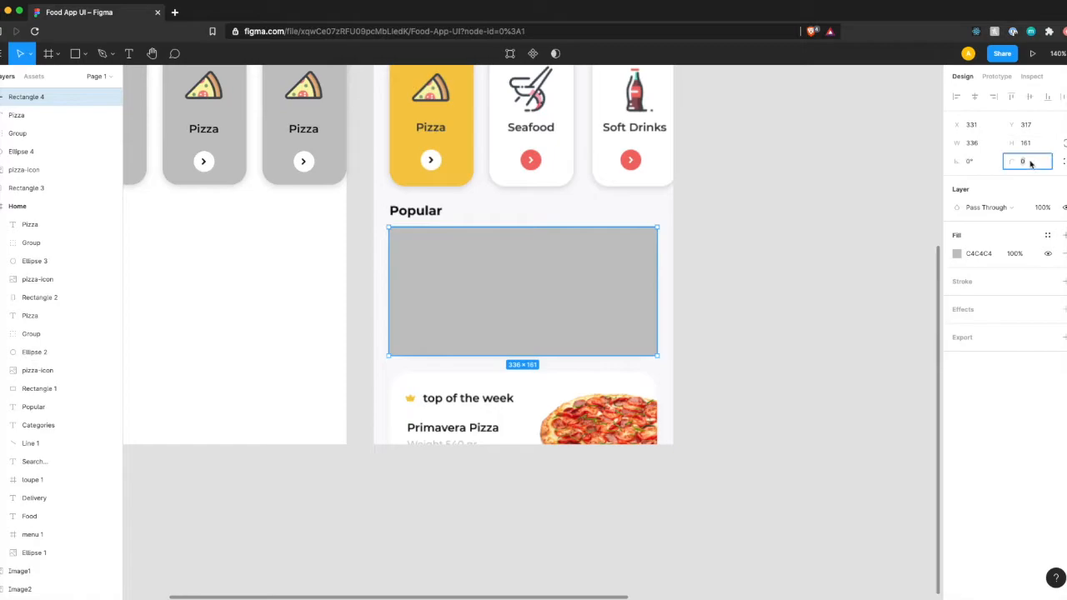
key(Return)
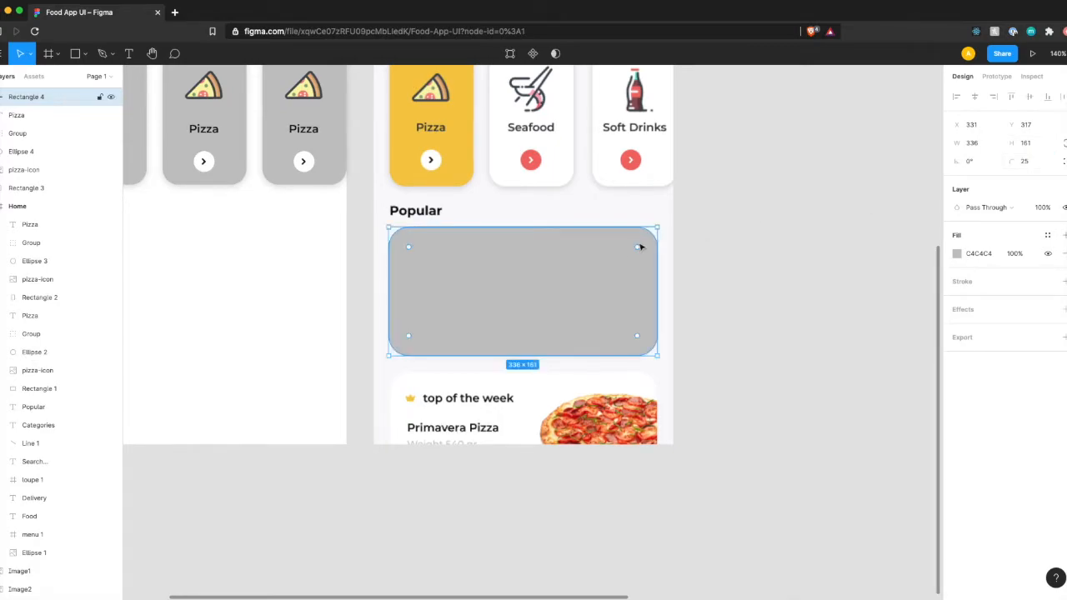
Step: Move the rounded rectangle into the Home frame, left-aligned 10 px below the Popular heading at X 20, Y 547
drag(532, 295, 375, 307)
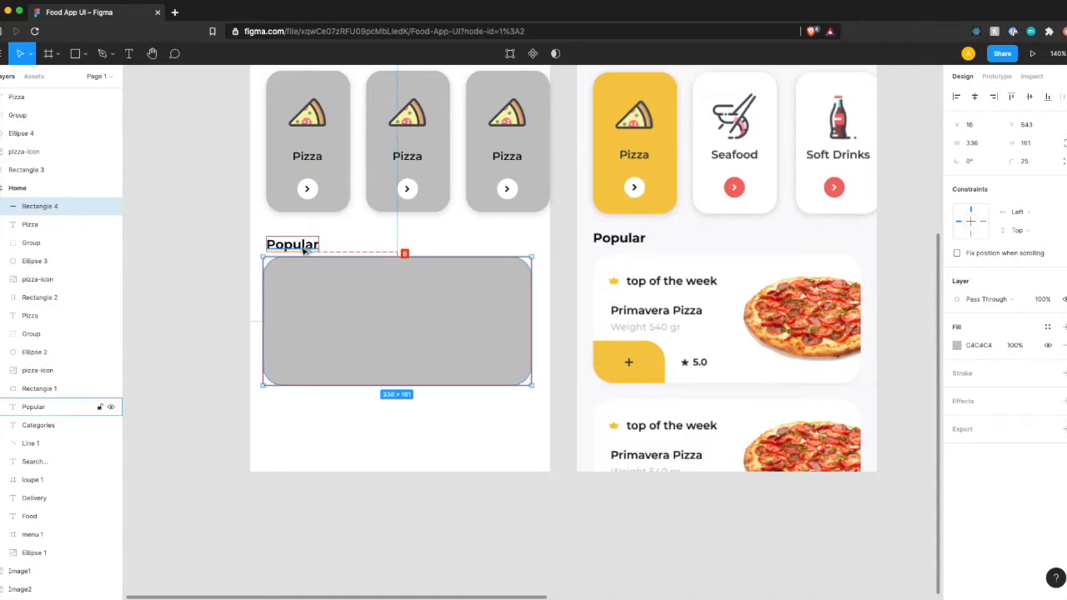
key(Down)
key(Down)
key(Down)
key(Down)
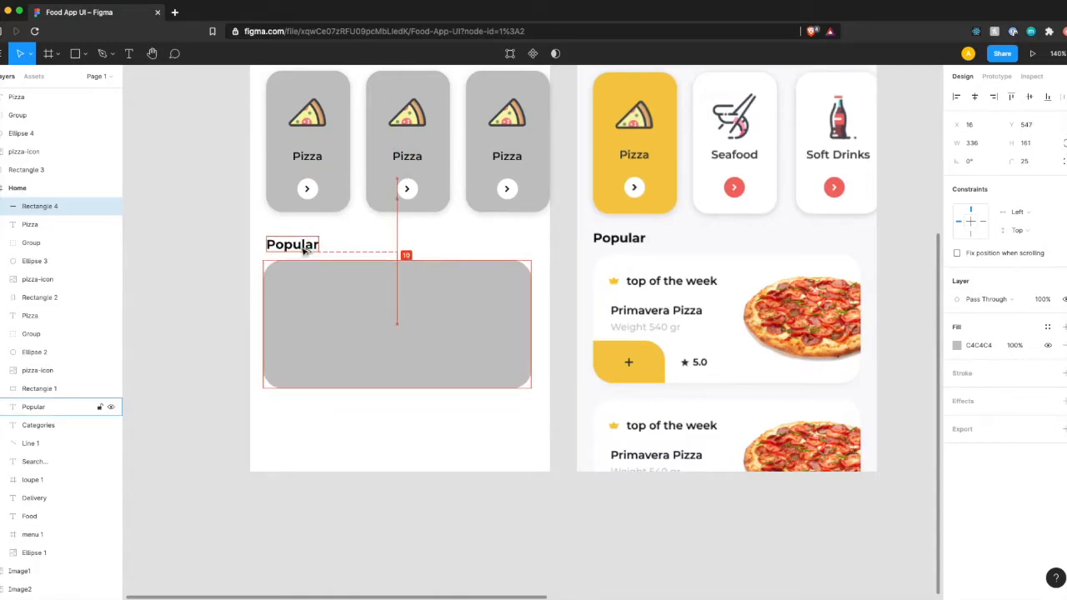
key(Right)
key(Right)
key(Right)
key(Right)
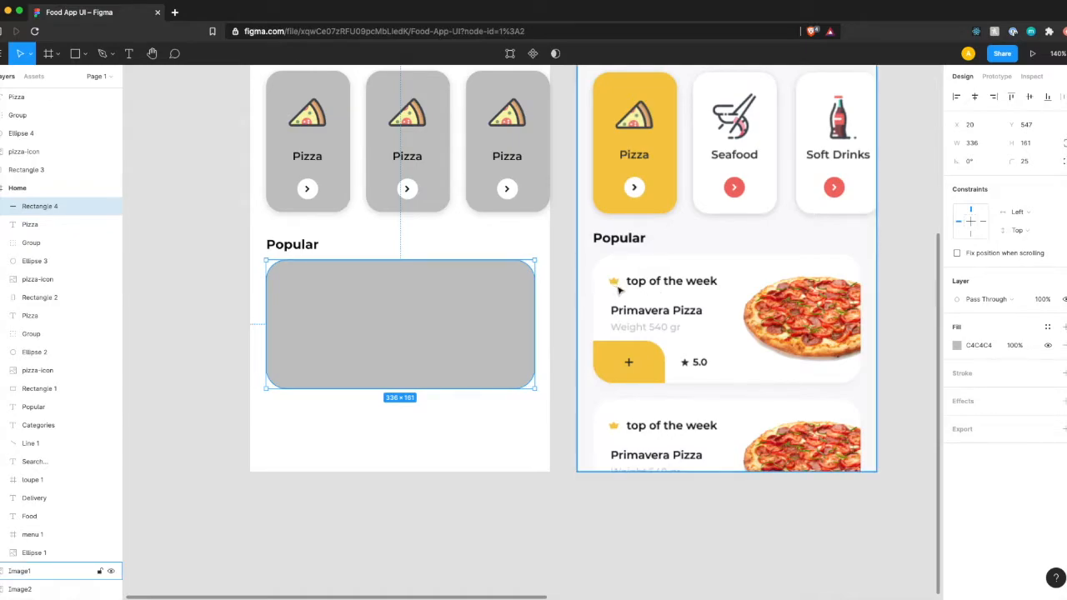
click(377, 429)
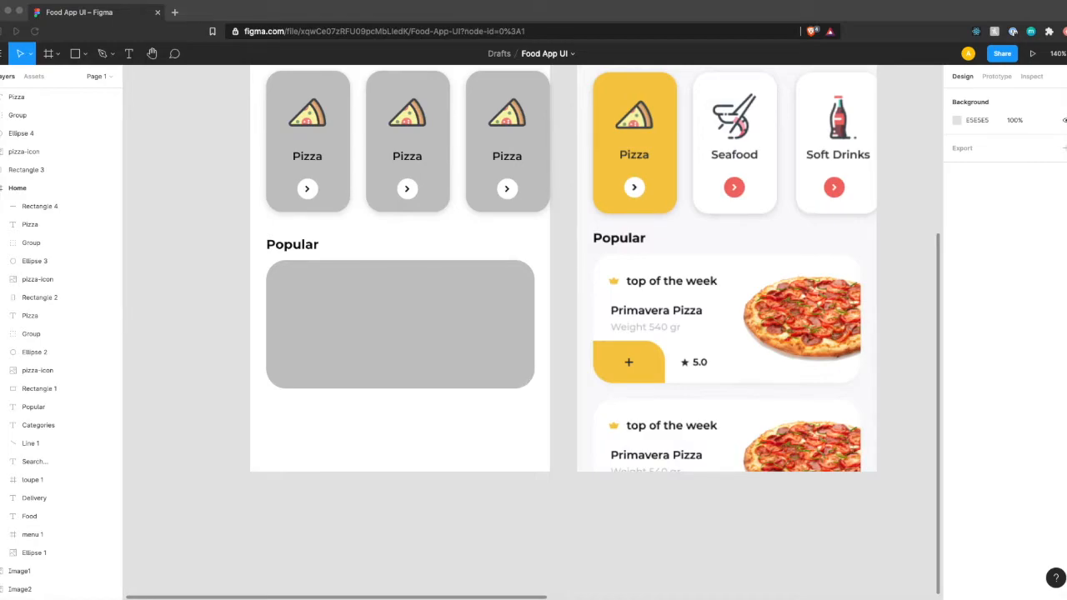
Step: Paste the crown icon and place it in the Popular card's upper-left corner, 20 px from the left and top edges
click(321, 326)
key(ctrl+v)
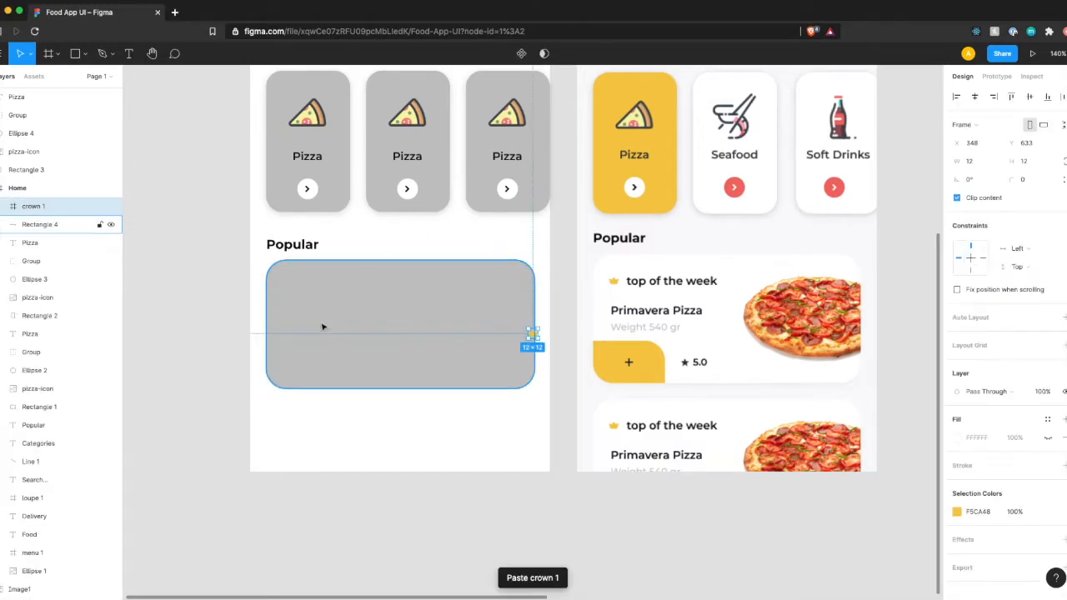
drag(531, 333, 288, 283)
scroll(288, 283, up, 5)
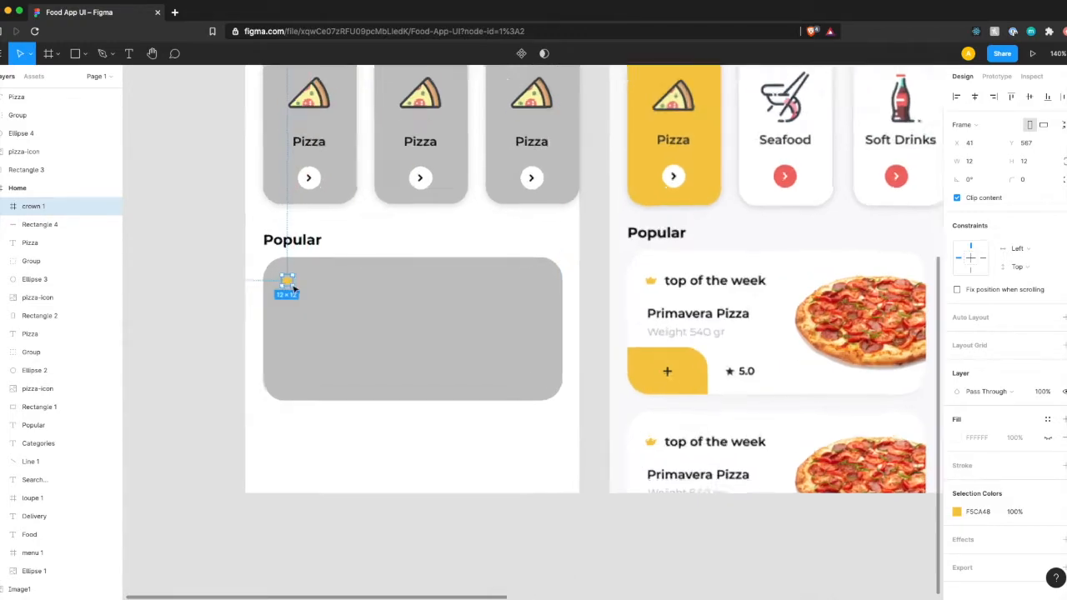
scroll(291, 284, down, 1)
key(alt)
key(Left)
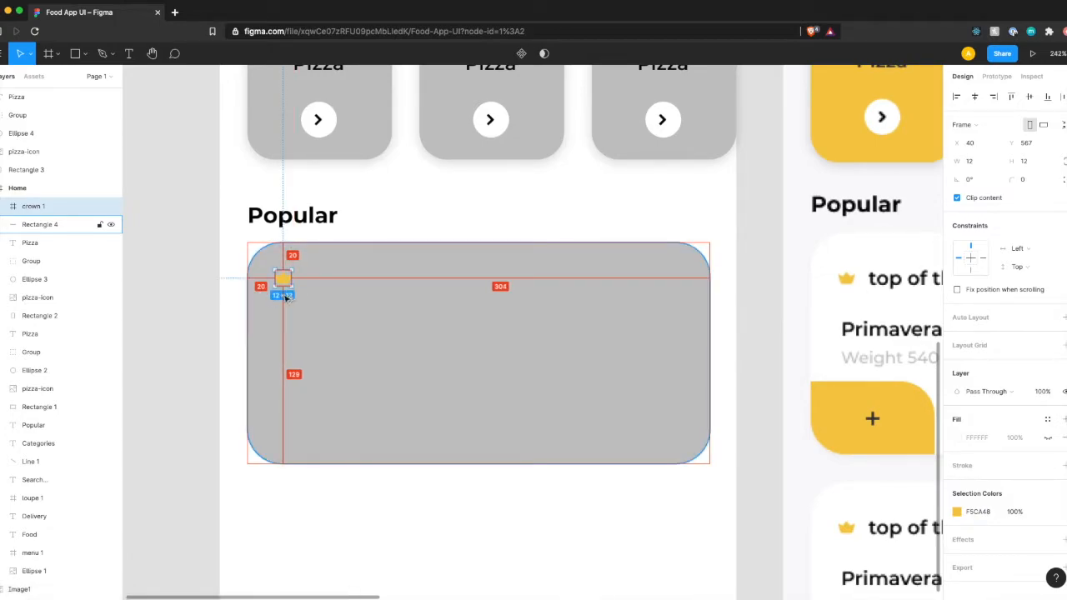
key(shift+Down)
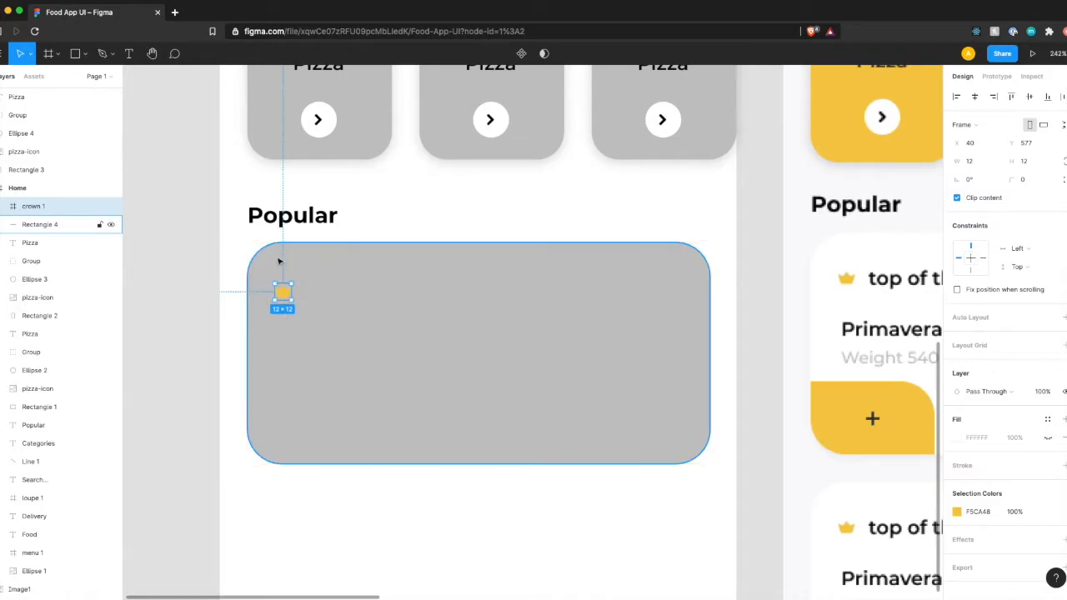
scroll(279, 262, right, 2)
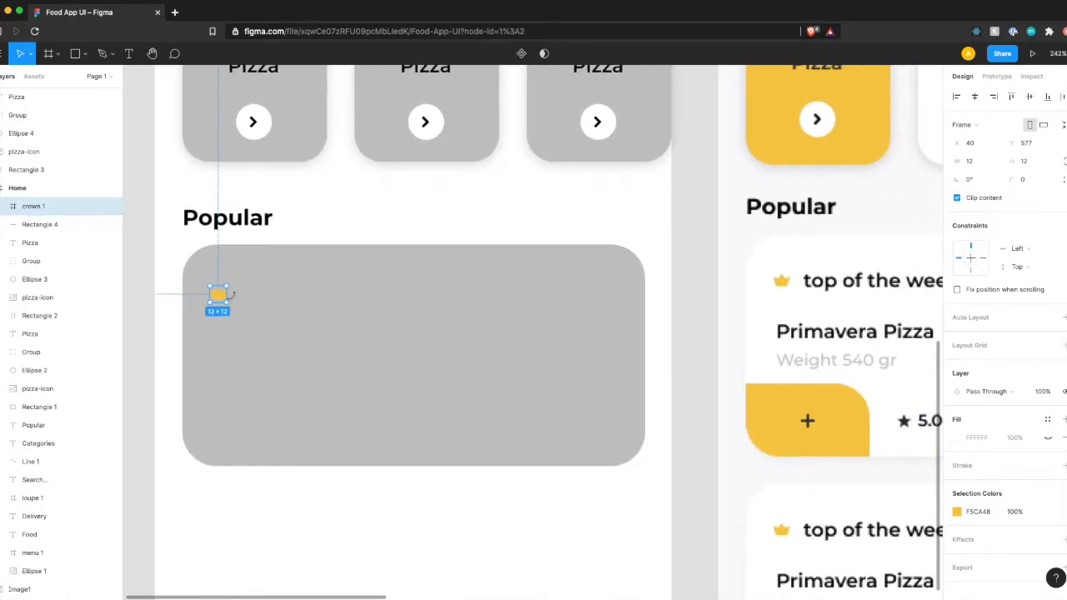
key(shift+Up)
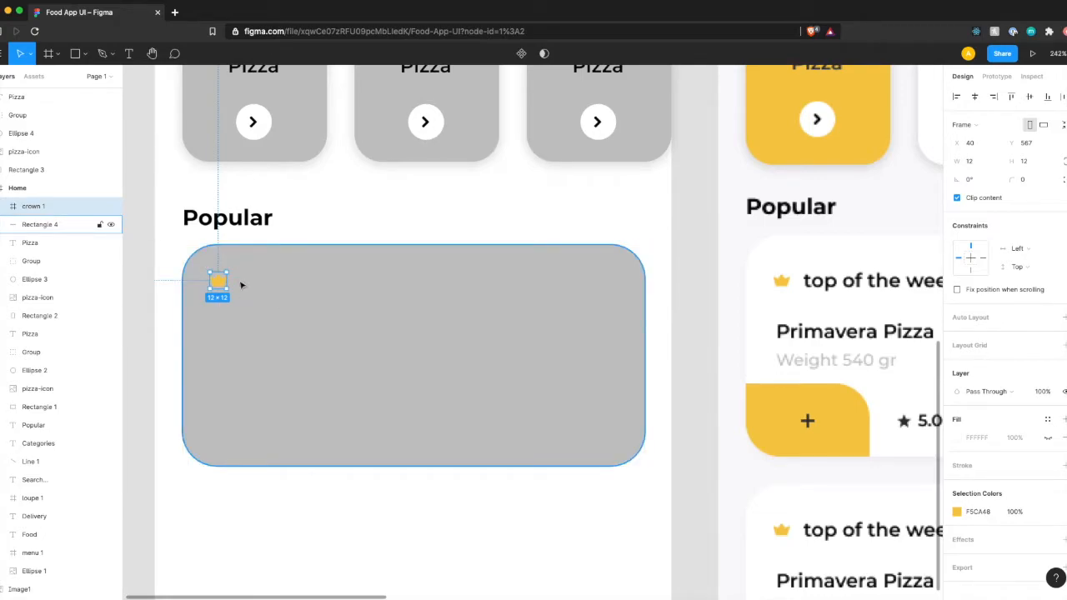
Step: Add the text "top of the week" beside the crown icon in the Popular card, 10 px from the icon
key(t)
click(255, 288)
text(top of th)
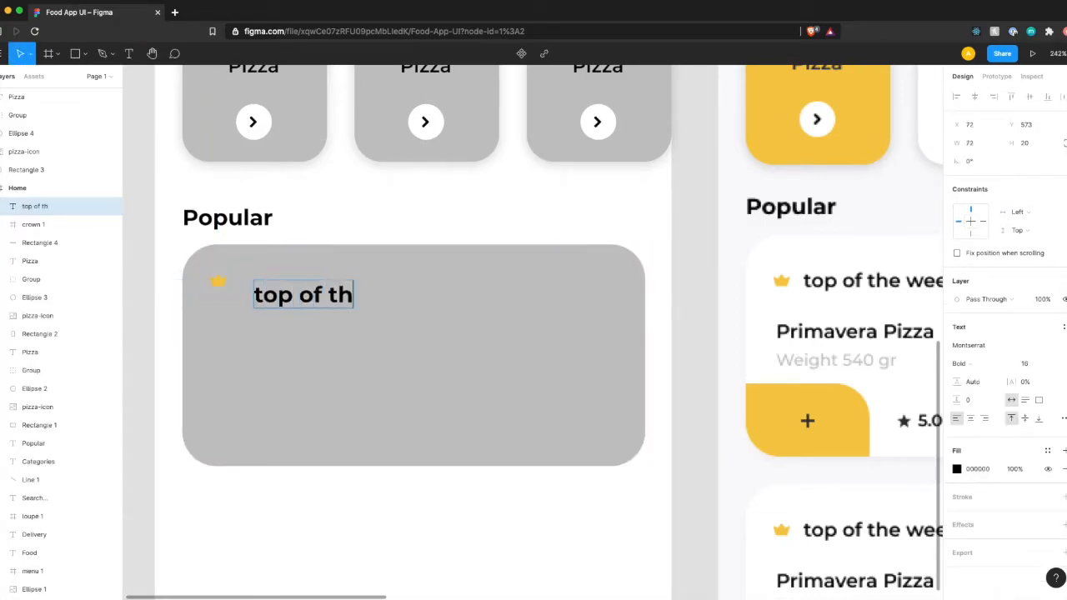
text(e week)
key(Escape)
drag(280, 299, 262, 285)
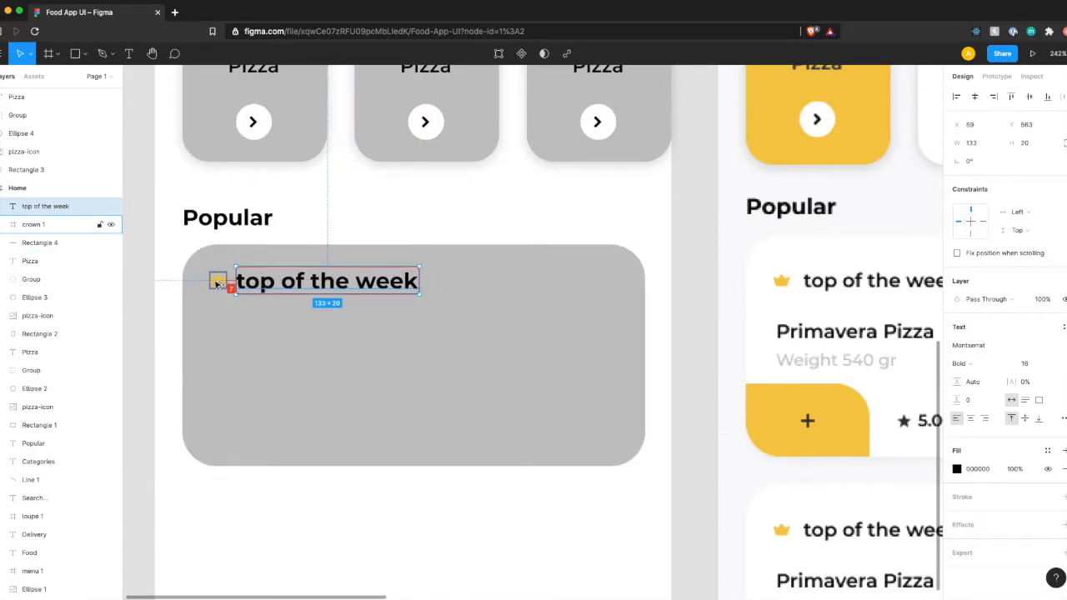
key(Right)
key(Right)
key(Right)
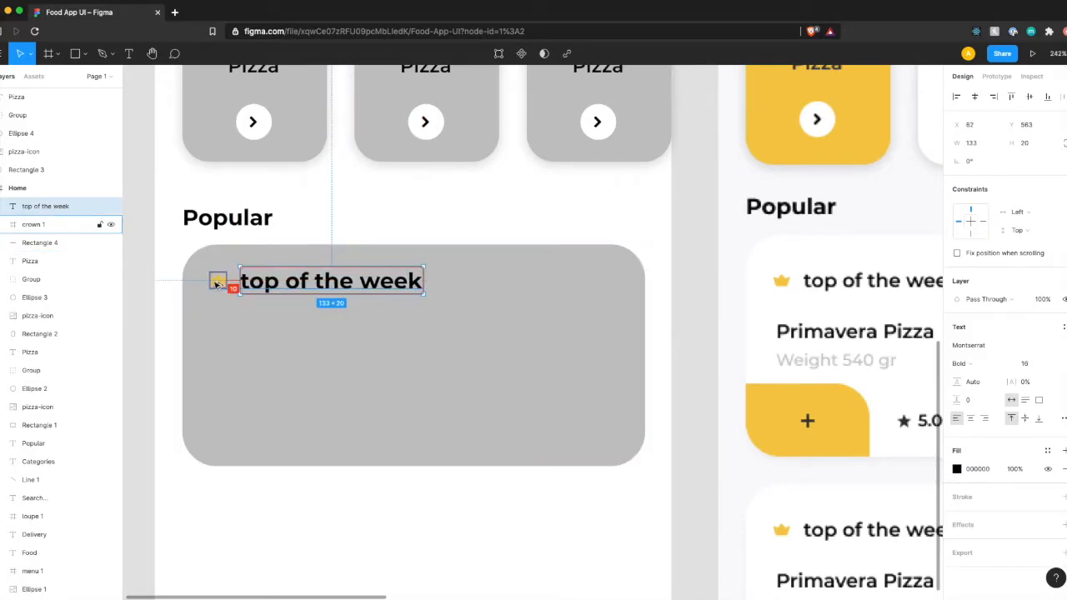
Step: Set the "top of the week" text to font size 14 and weight SemiBold
click(1032, 364)
text(14)
key(Return)
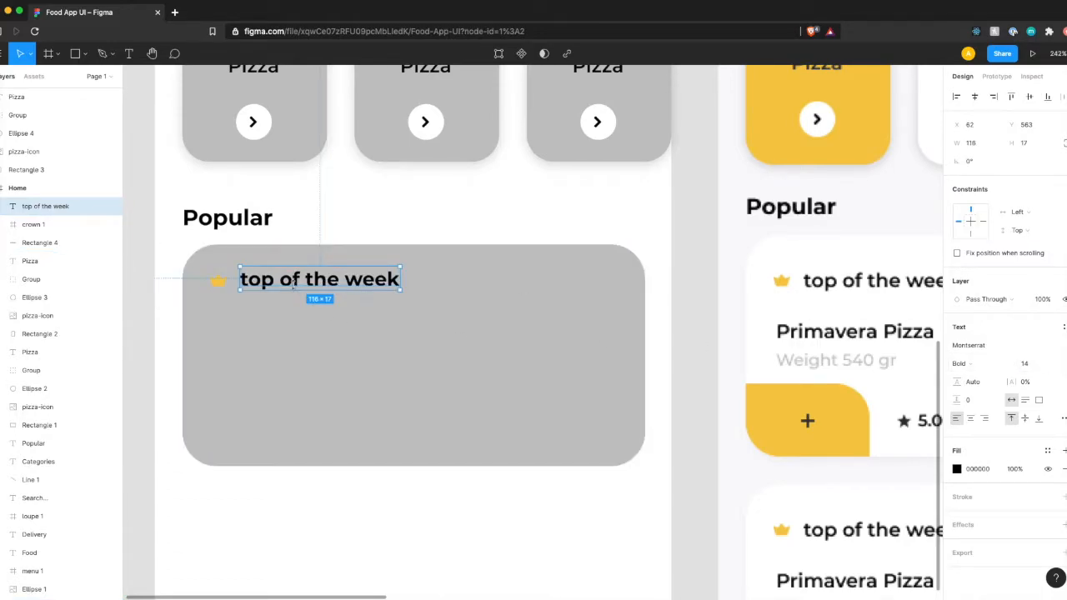
click(963, 363)
click(971, 349)
Step: Reposition the "top of the week" text level with the crown icon at Y 565, keeping a 10 px gap from it
drag(294, 286, 291, 289)
key(Right)
key(Right)
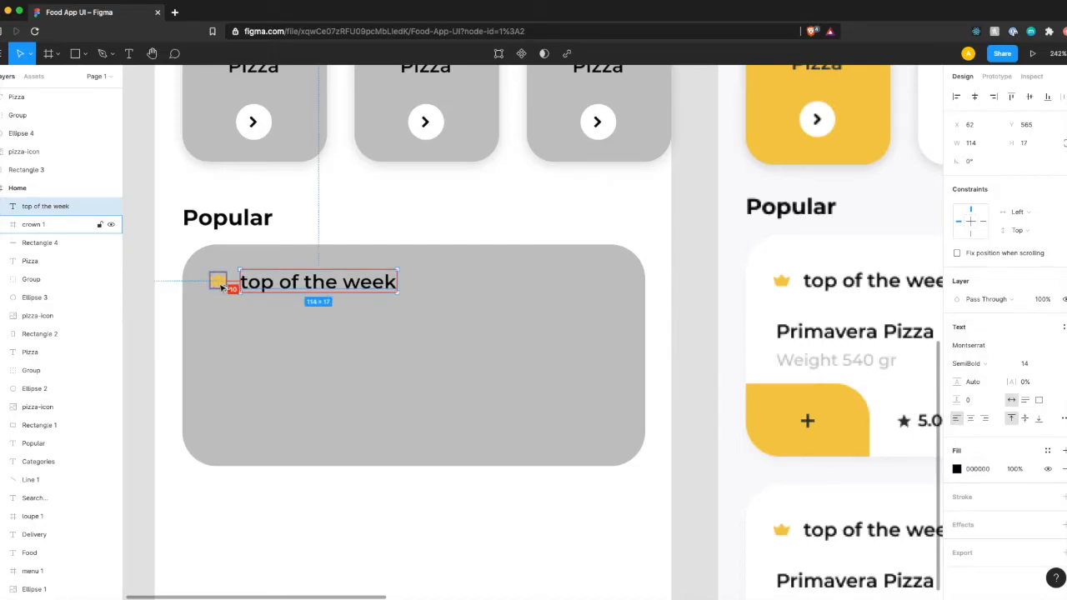
key(Left)
key(Left)
key(Left)
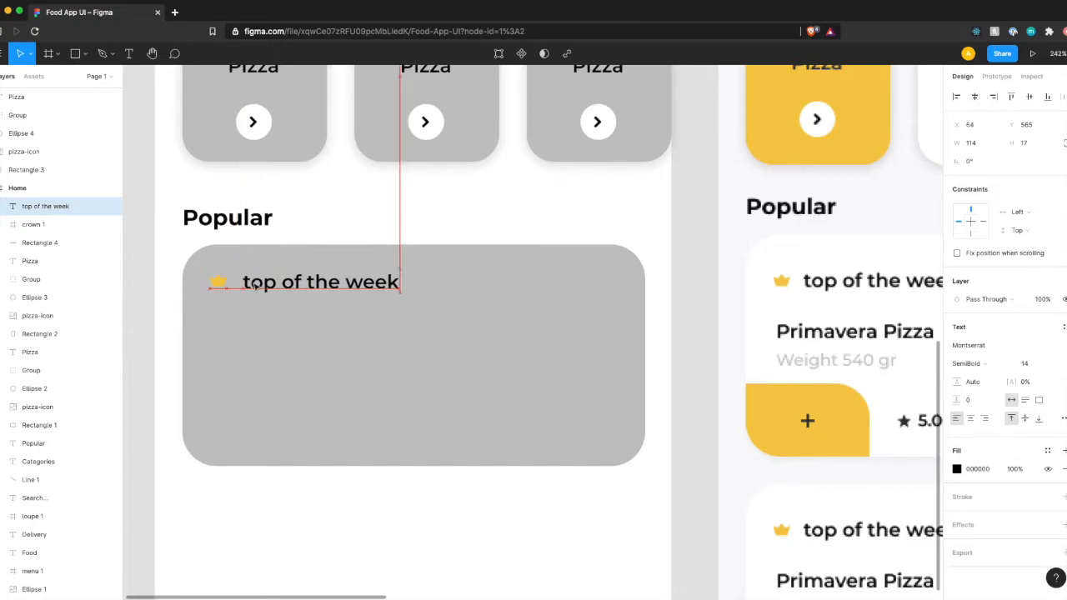
key(Right)
key(Right)
key(Right)
Step: Add the text "Primavera Pizza" below the crown line in the Popular card, at about X 42, Y 612
click(259, 340)
scroll(259, 341, down, 5)
scroll(259, 342, down, 5)
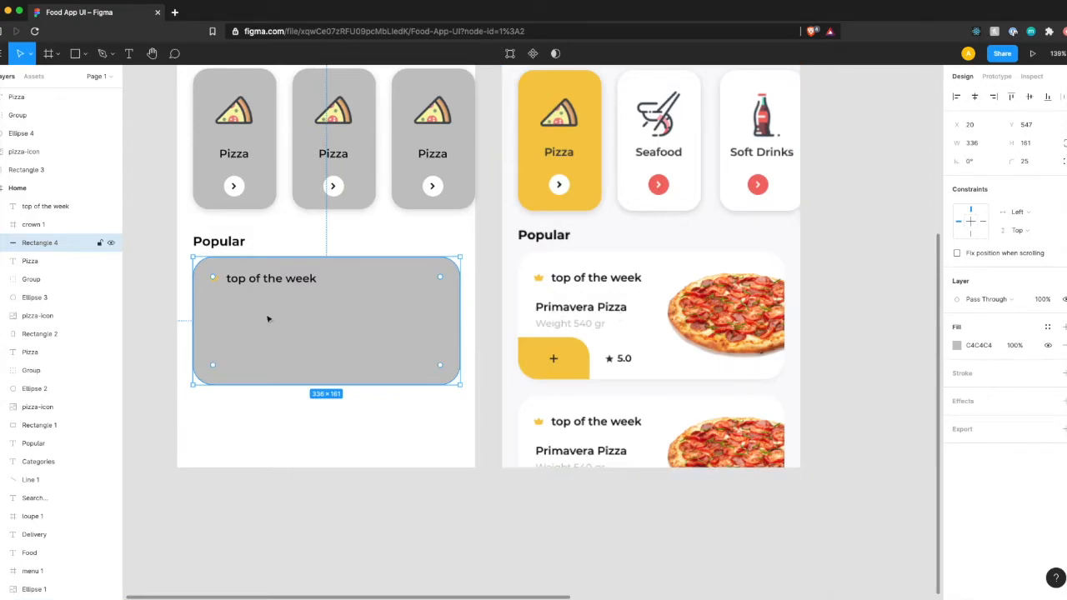
key(t)
click(219, 315)
text(Primv)
key(Escape)
key(BackSpace)
text(ave)
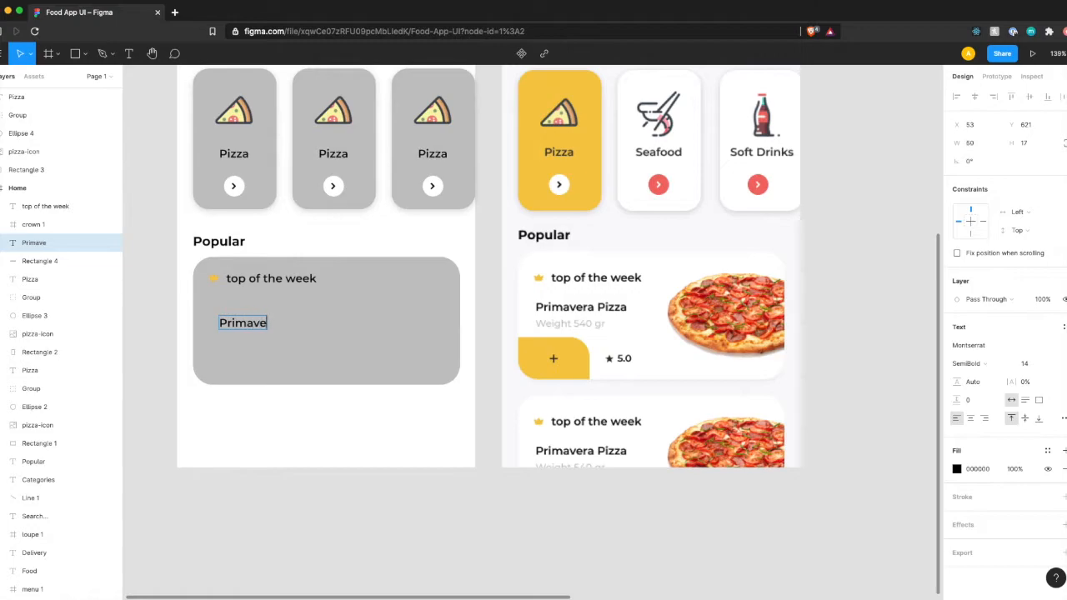
text(ra Pizza)
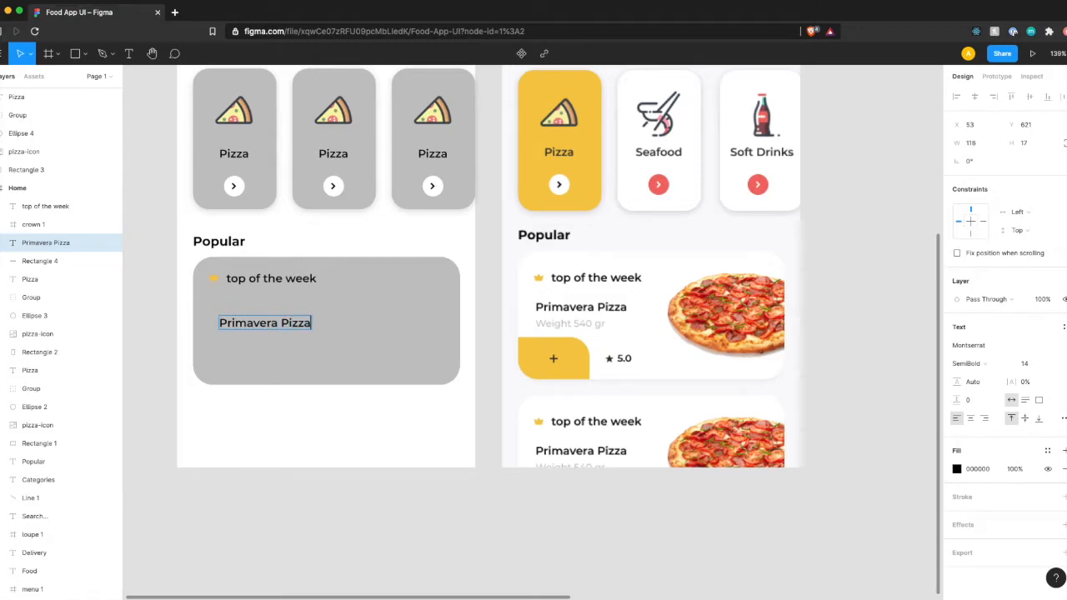
key(Escape)
drag(253, 325, 244, 318)
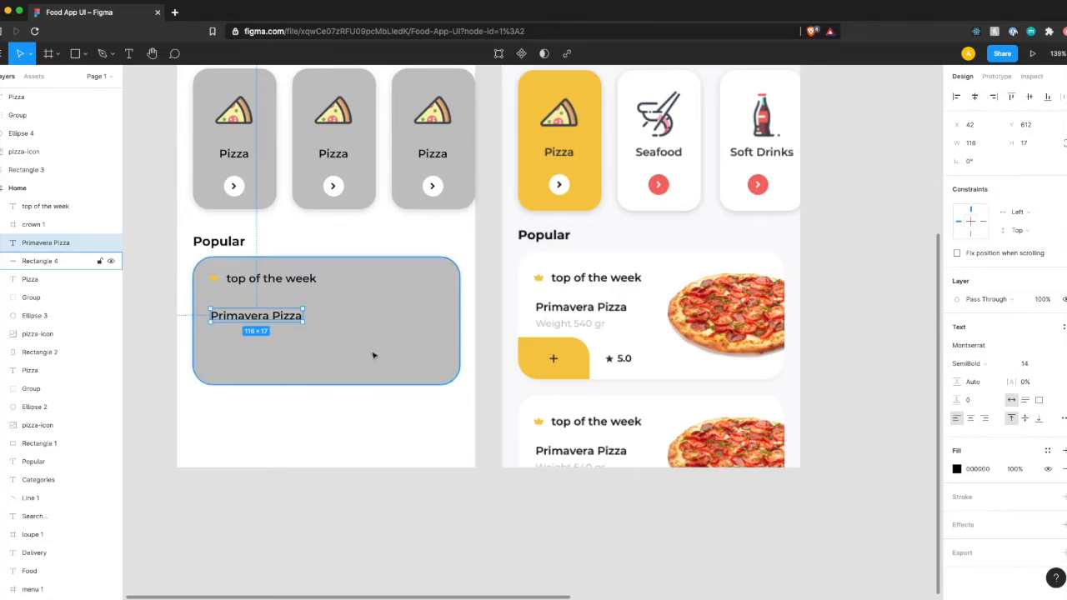
Step: Add the text "Weight 540 gr" 5 px below "Primavera Pizza" and move both lines to X 40, 20 px from the card's left edge
click(250, 335)
click(235, 319)
key(t)
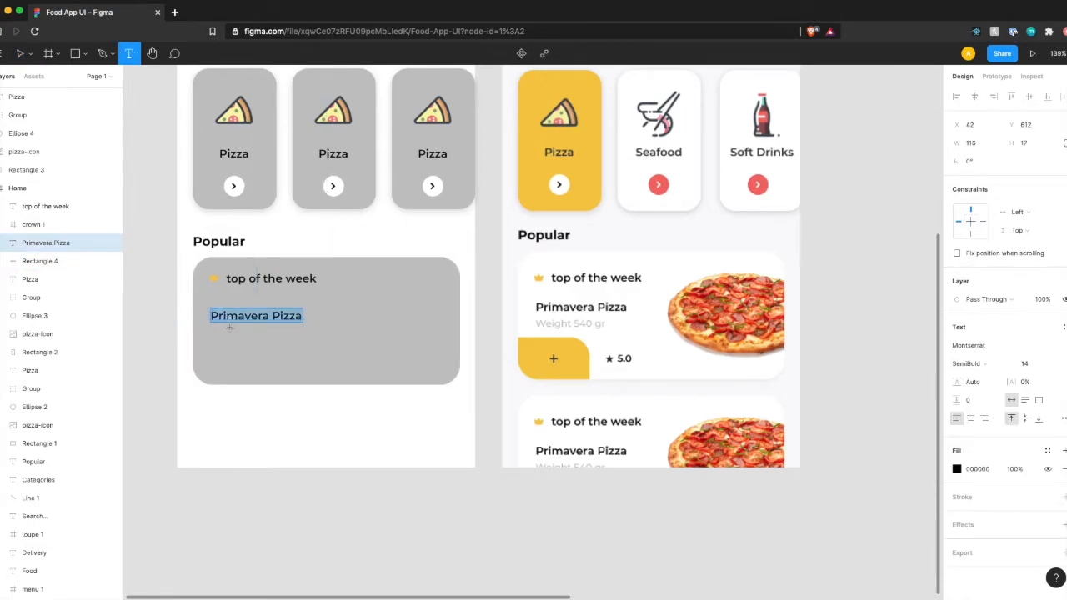
click(220, 334)
text(Weight 540 gr)
key(Escape)
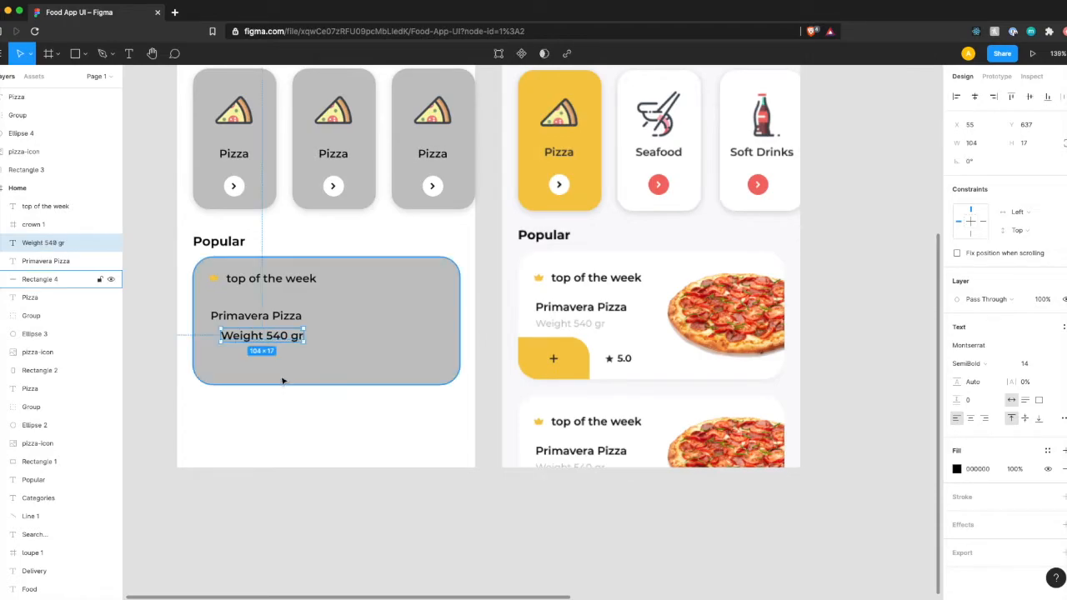
drag(242, 340, 231, 337)
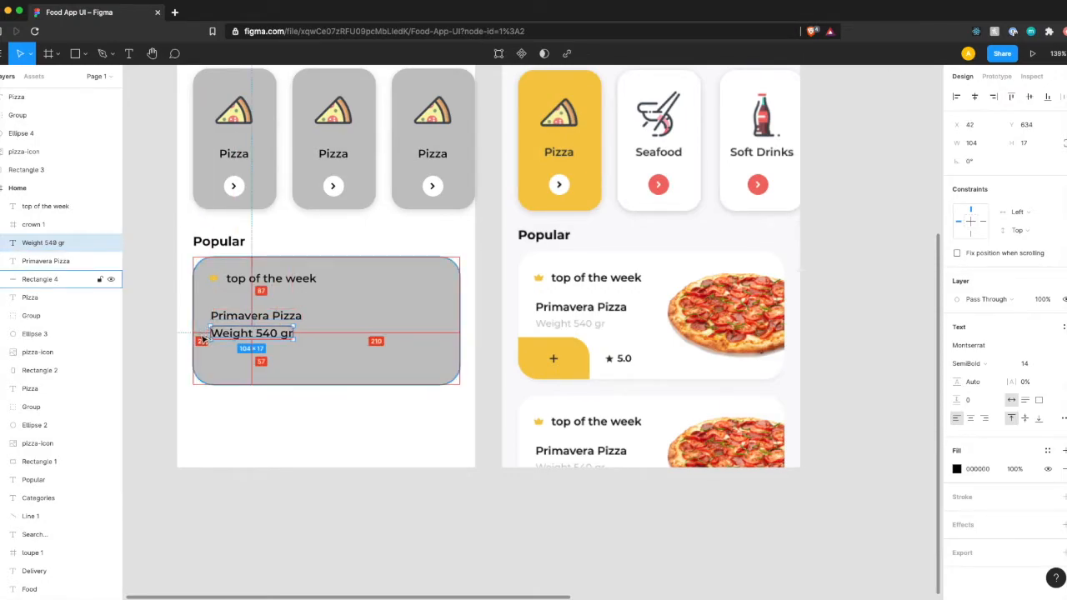
shift+click(223, 317)
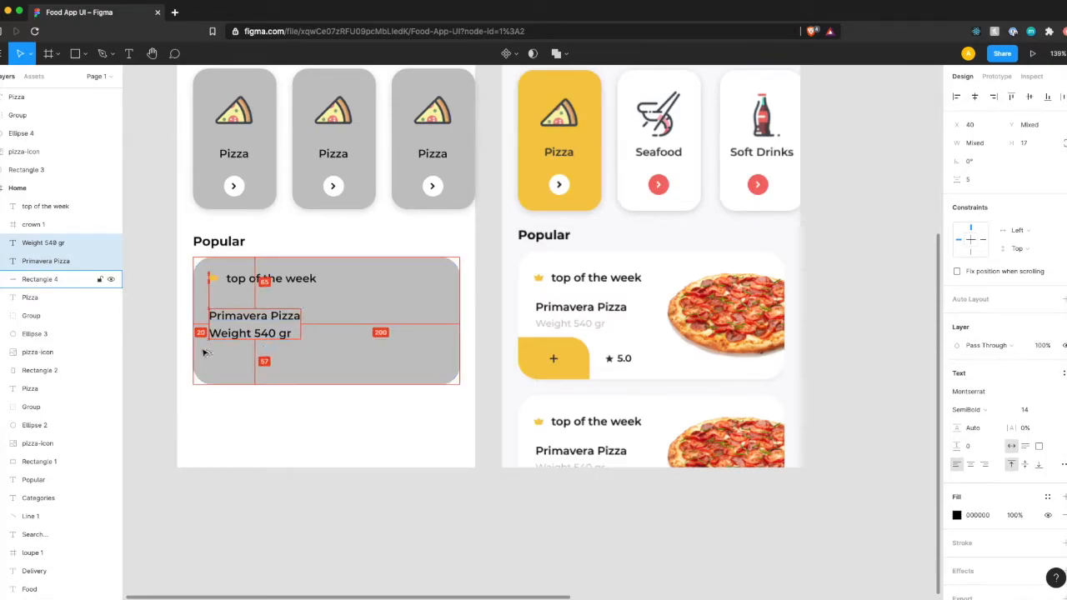
click(240, 355)
Step: Set the font size of the "Weight 540 gr" text to 12, keeping it SemiBold
click(246, 333)
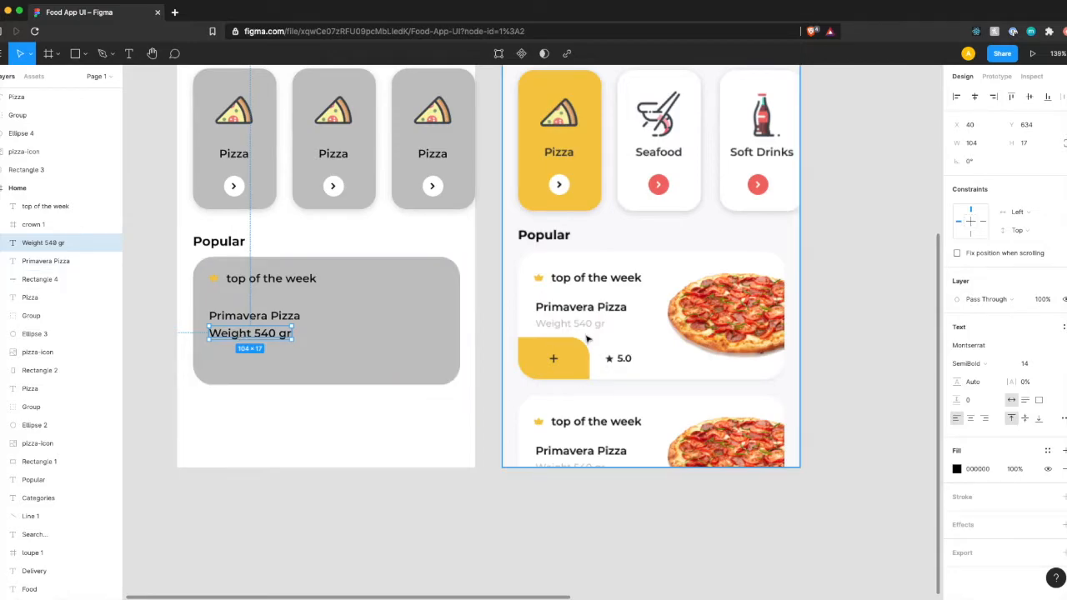
click(1028, 363)
text(12)
key(Return)
click(979, 367)
click(981, 370)
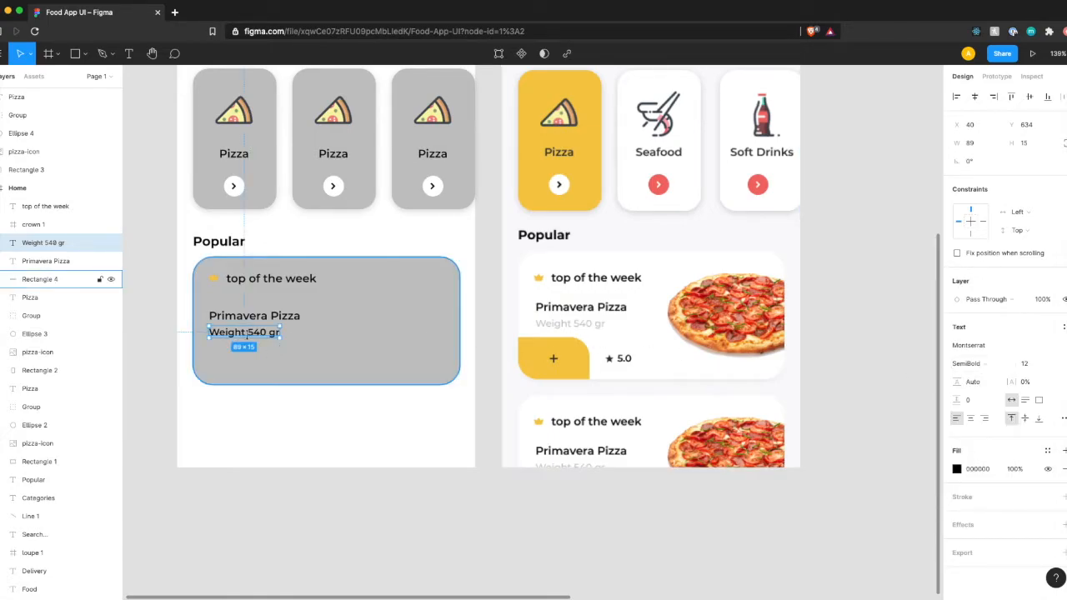
key(alt)
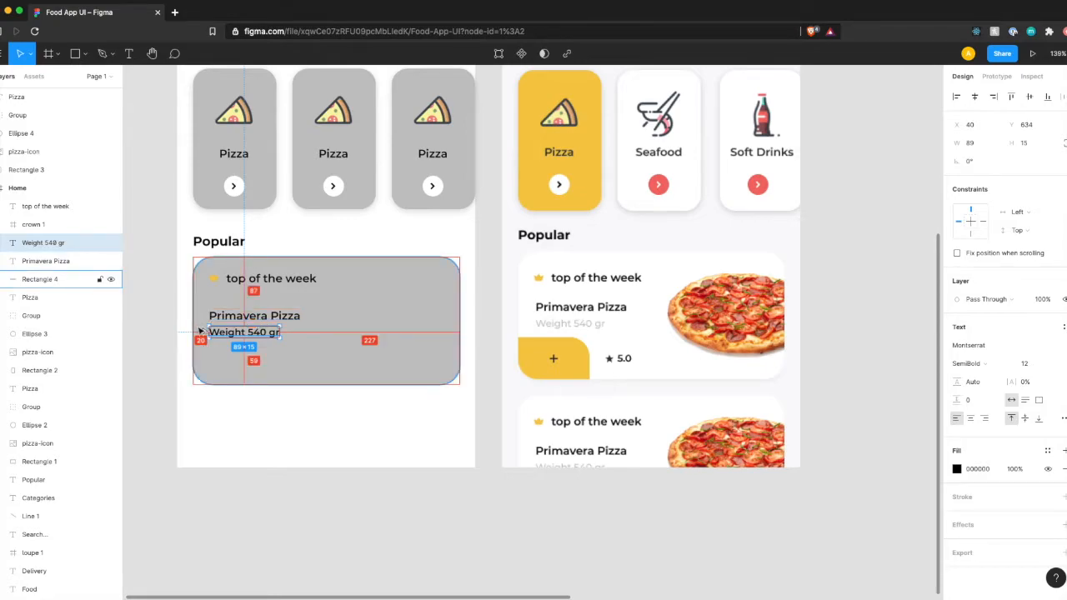
click(234, 402)
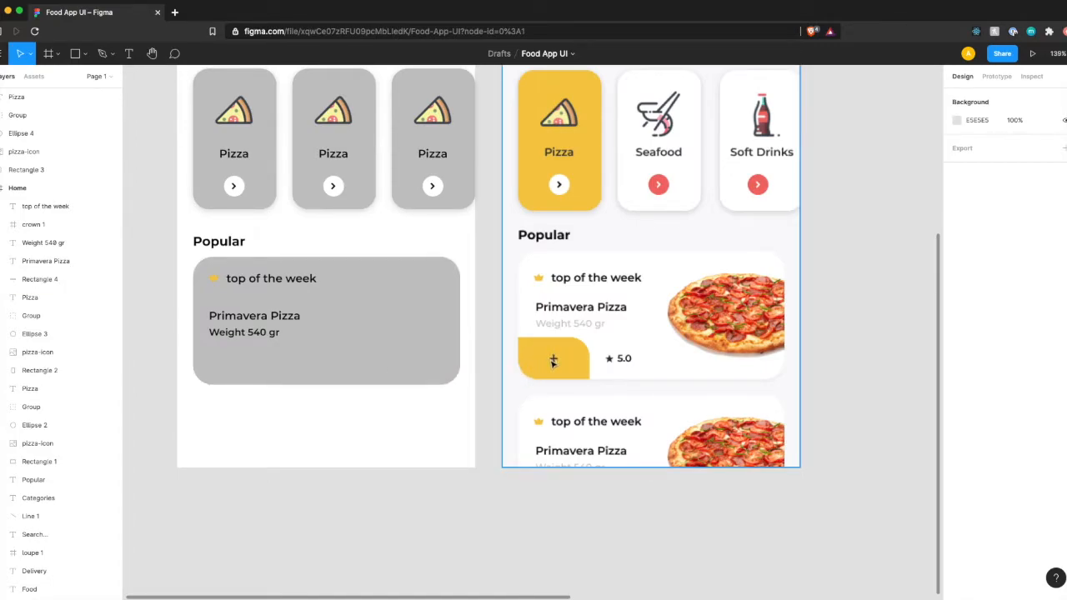
Step: Draw a rectangle of about 98 × 49 in the Popular card's lower-left corner and fill it with the muted red CD7979
key(r)
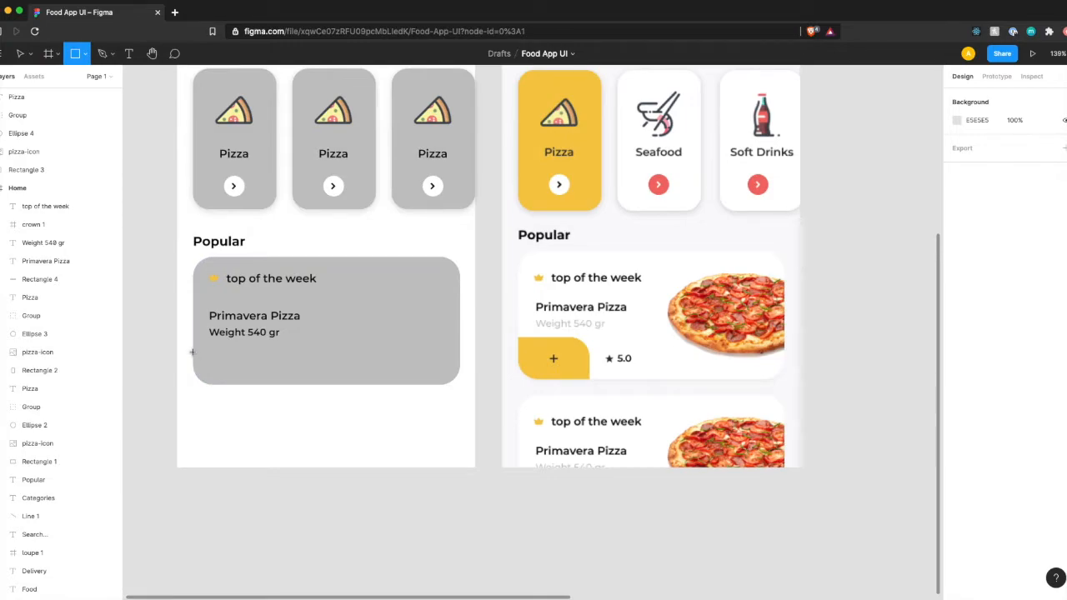
drag(193, 353, 292, 386)
click(957, 346)
drag(823, 330, 862, 345)
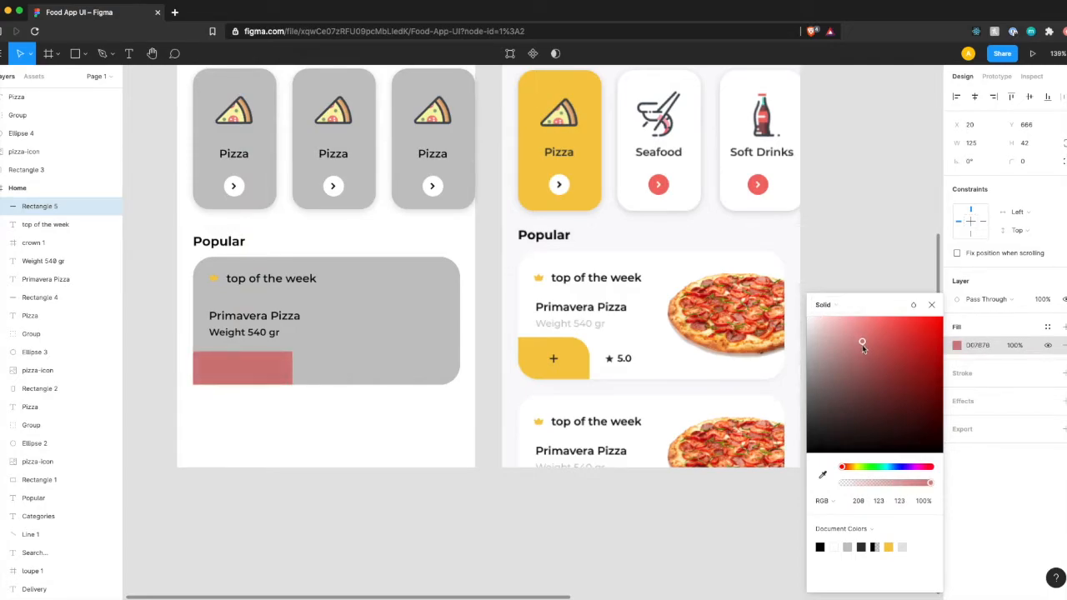
click(930, 304)
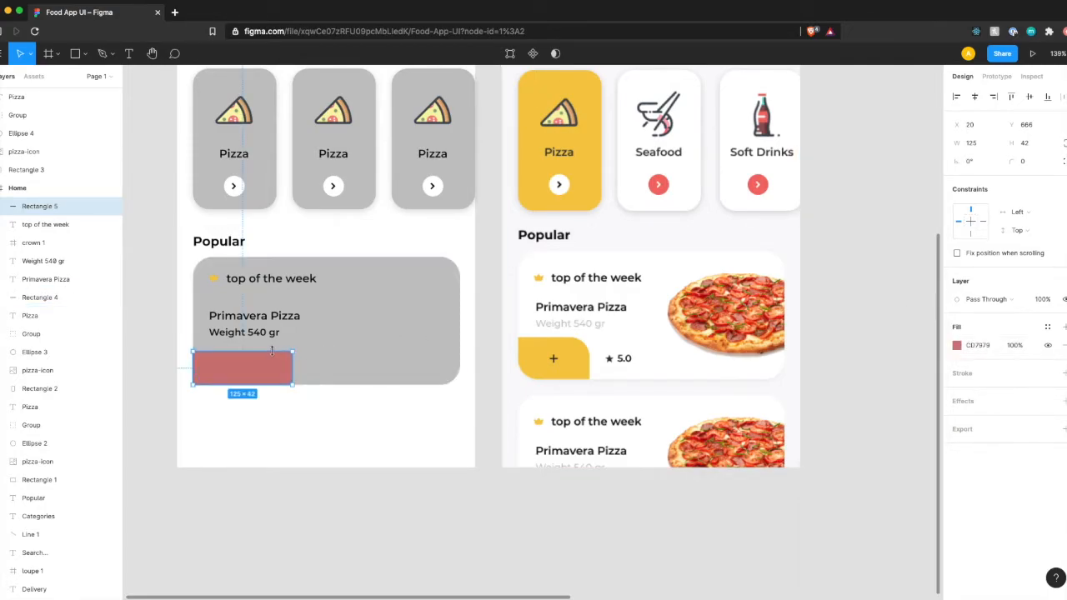
drag(268, 351, 254, 345)
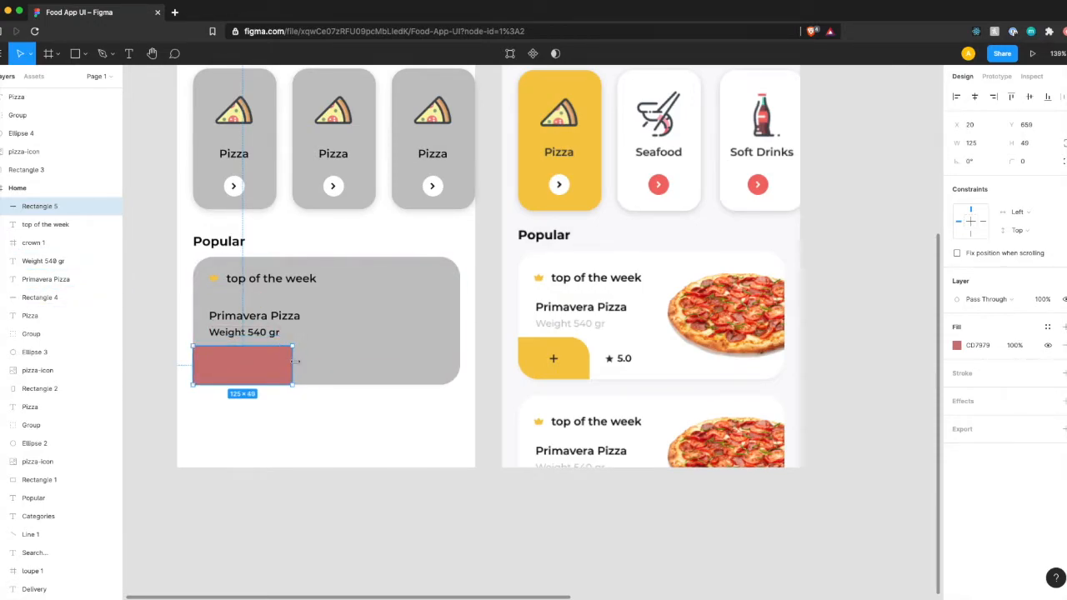
drag(296, 361, 271, 361)
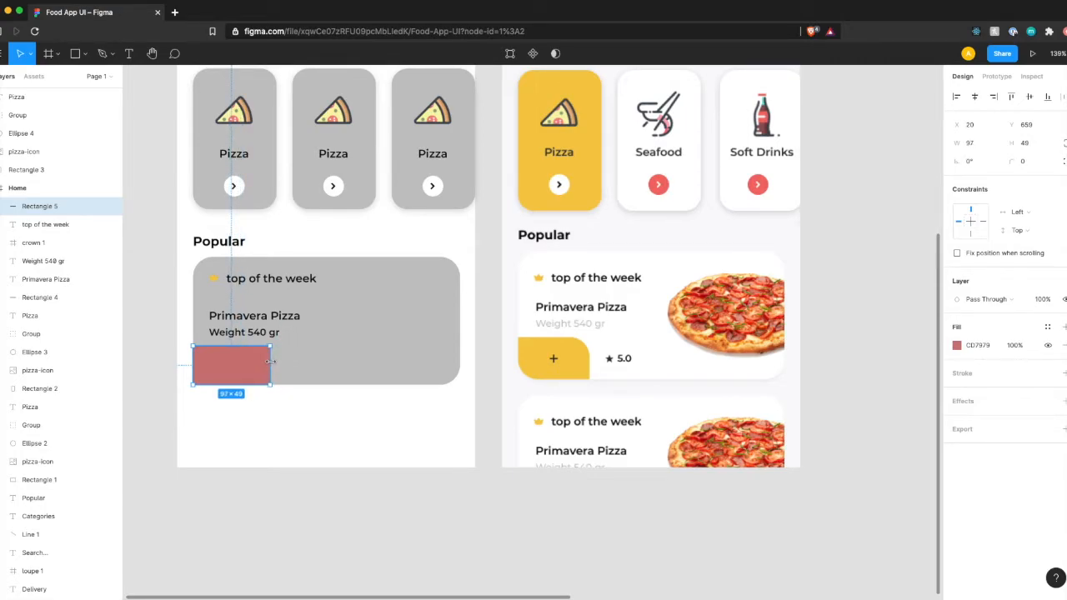
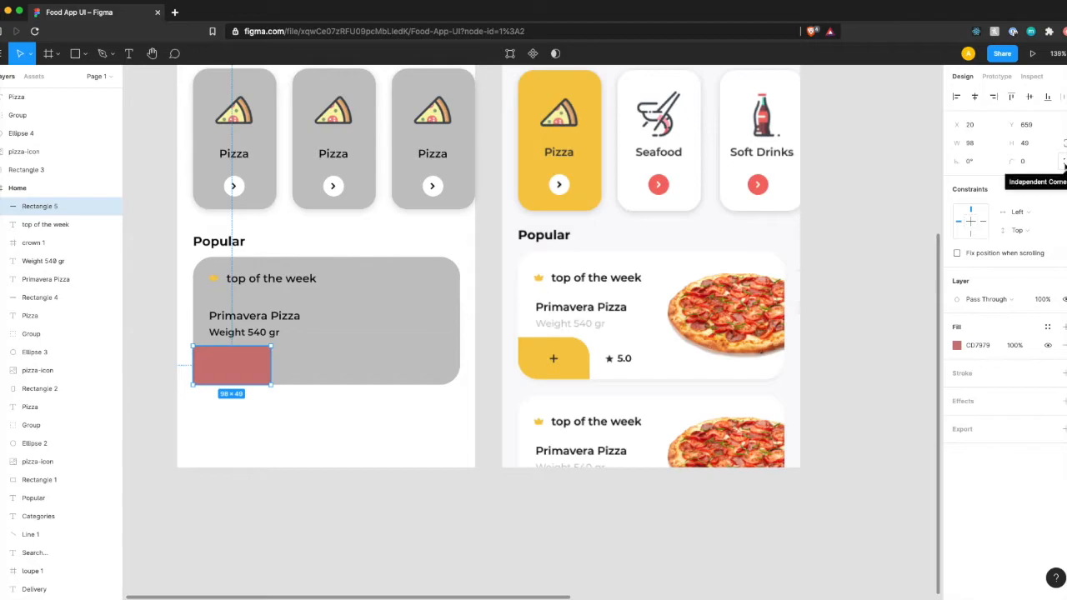
Step: Round only the red rectangle's bottom-left and top-right corners with a radius of 25
click(1063, 162)
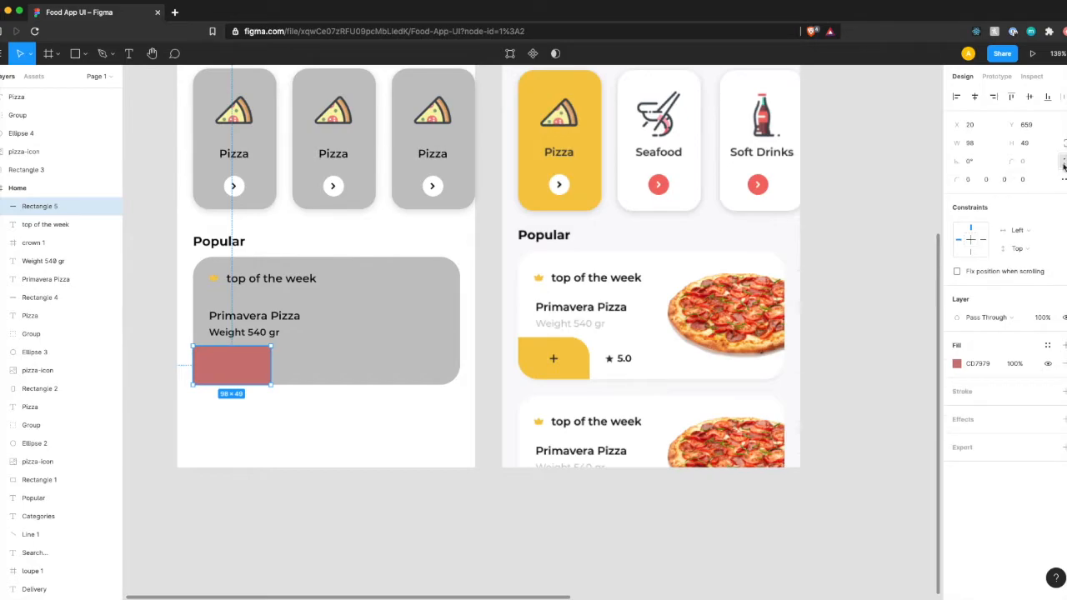
click(1005, 182)
click(1023, 180)
text(25)
key(Return)
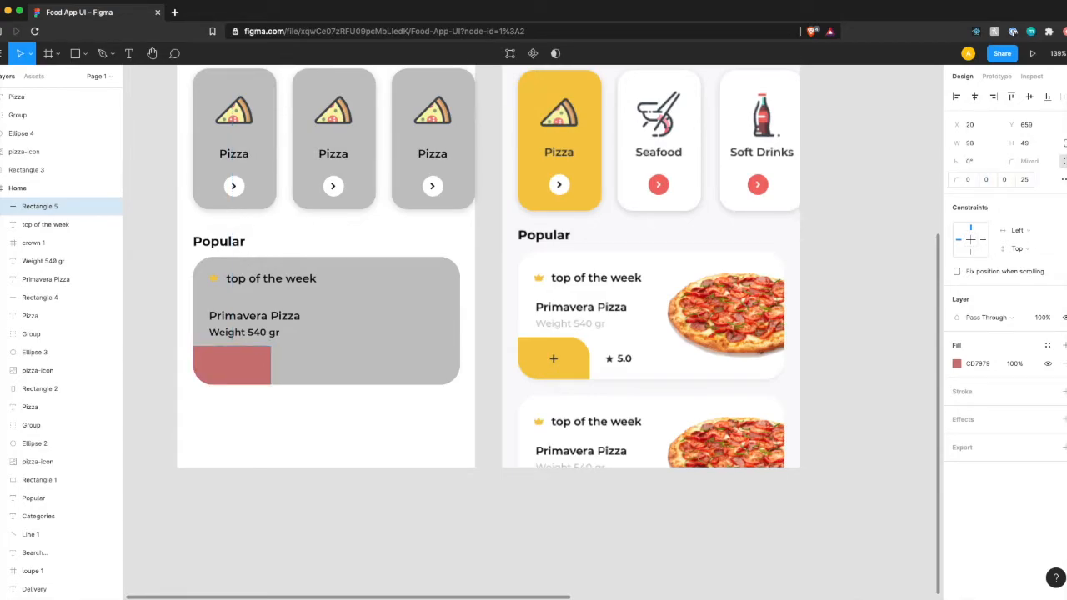
click(987, 180)
text(25)
key(Return)
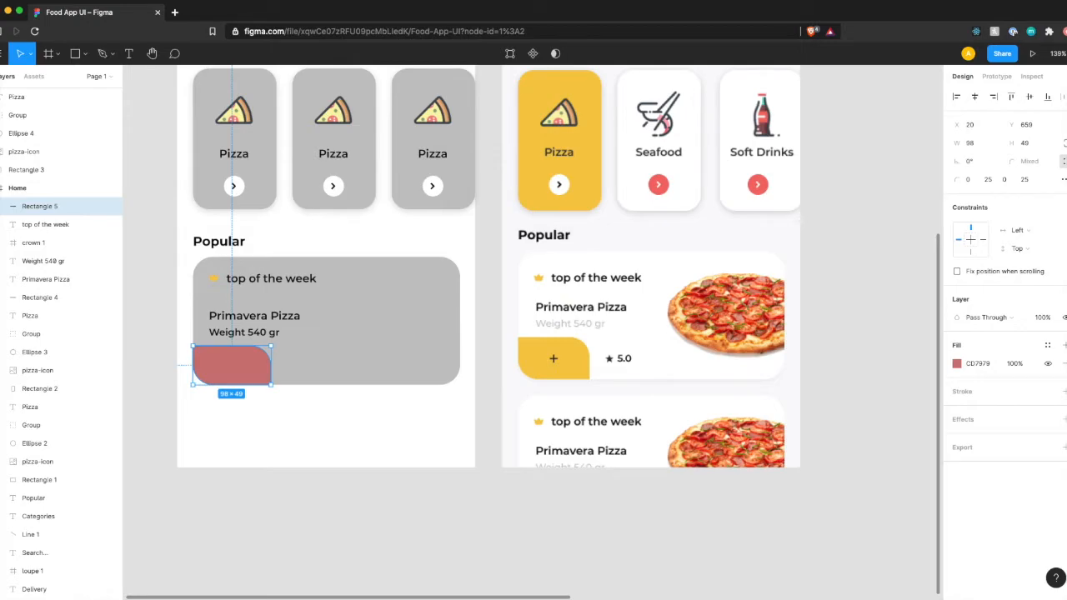
Step: Paste the plus icon into the Home frame and center it on the red rectangle
key(super+Tab)
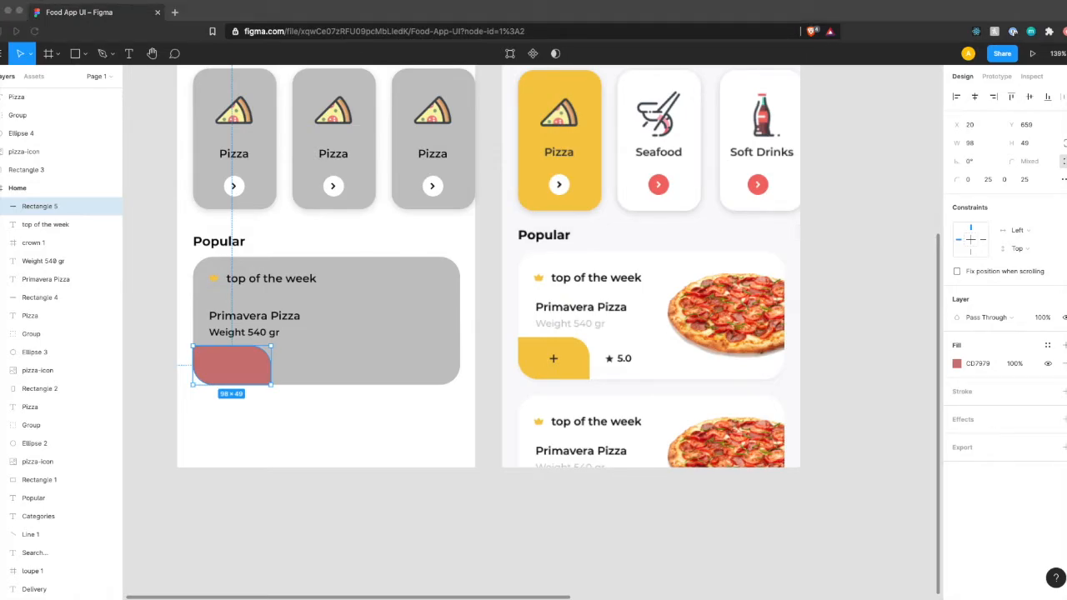
key(super+Tab)
key(super+v)
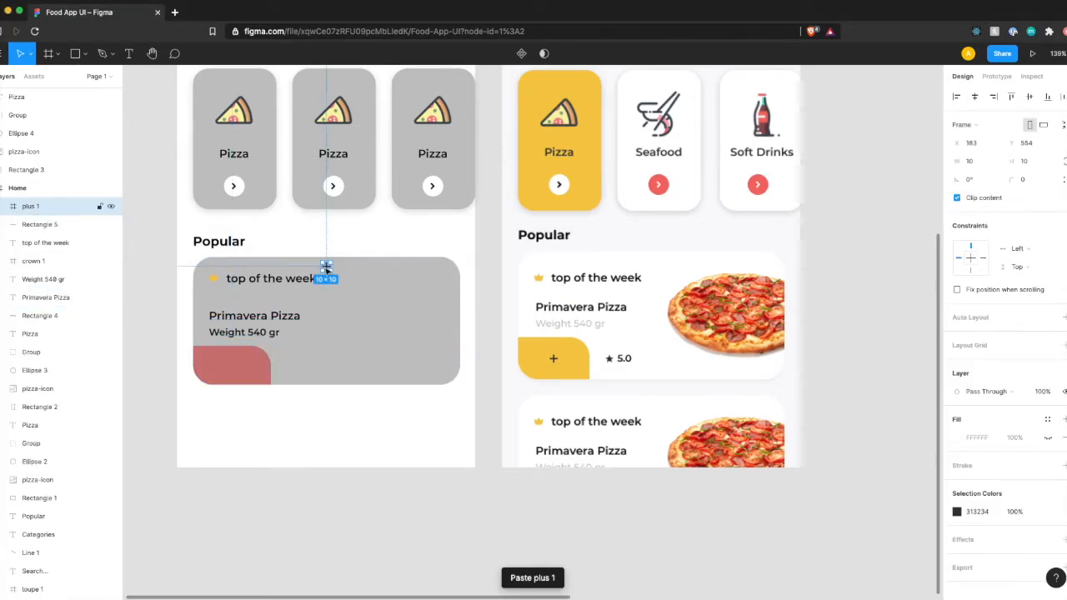
drag(325, 267, 231, 367)
shift+click(254, 371)
click(974, 96)
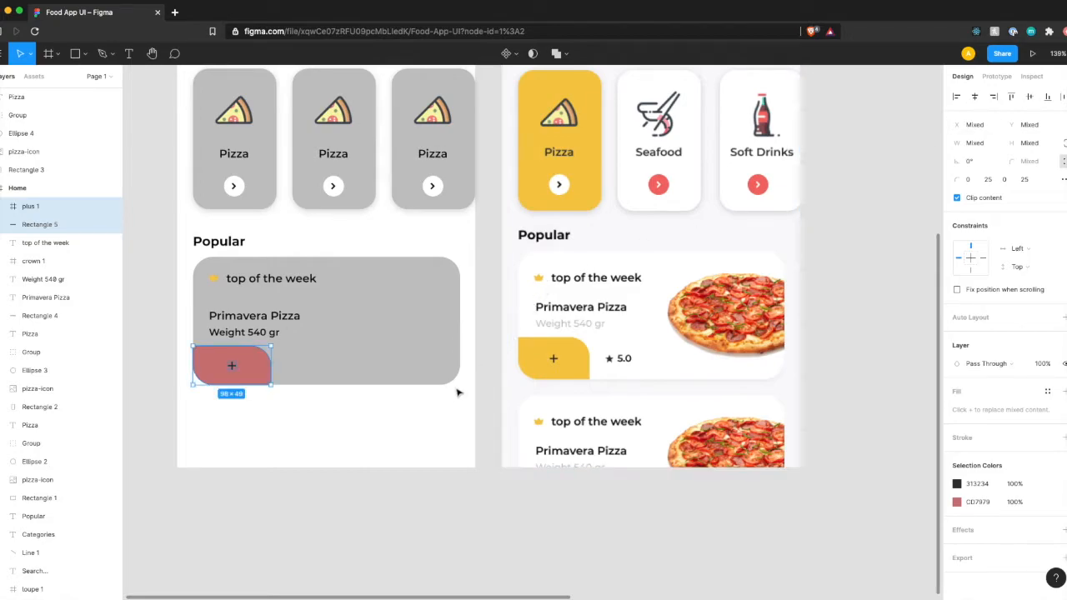
click(408, 414)
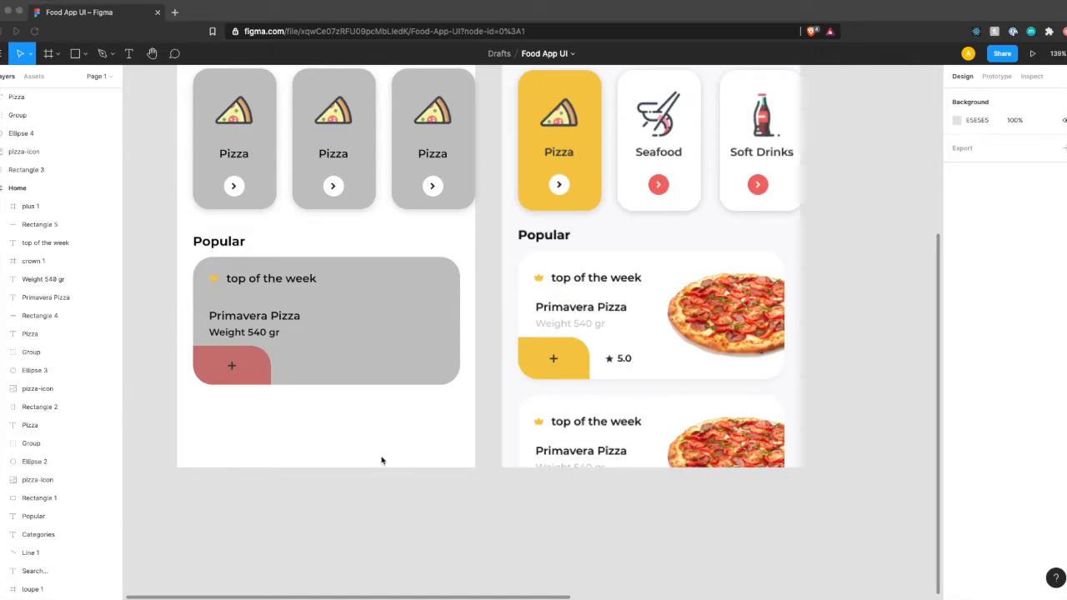
Step: Paste the star icon into the Popular card beside the red button, level with the plus icon, at X 148, Y 679
key(super+v)
drag(533, 334, 301, 365)
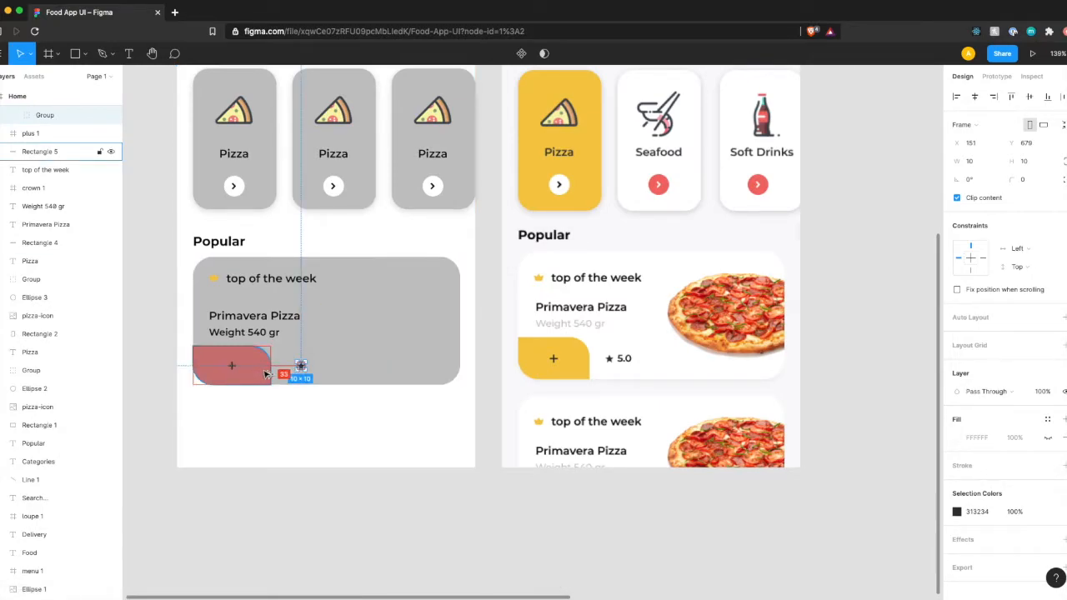
key(Right)
key(Left)
key(Left)
key(Left)
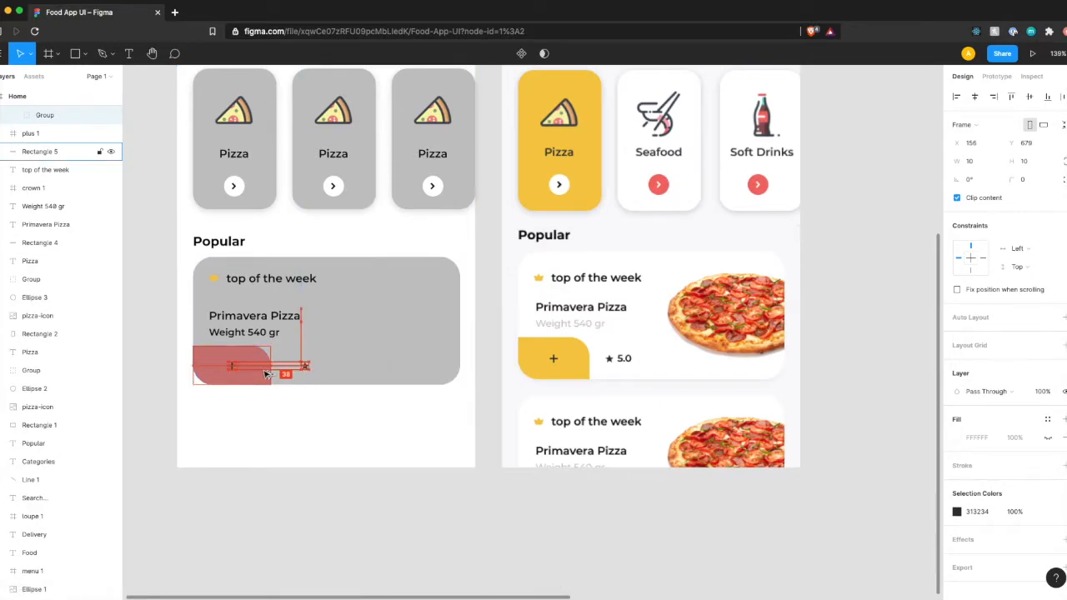
key(Left)
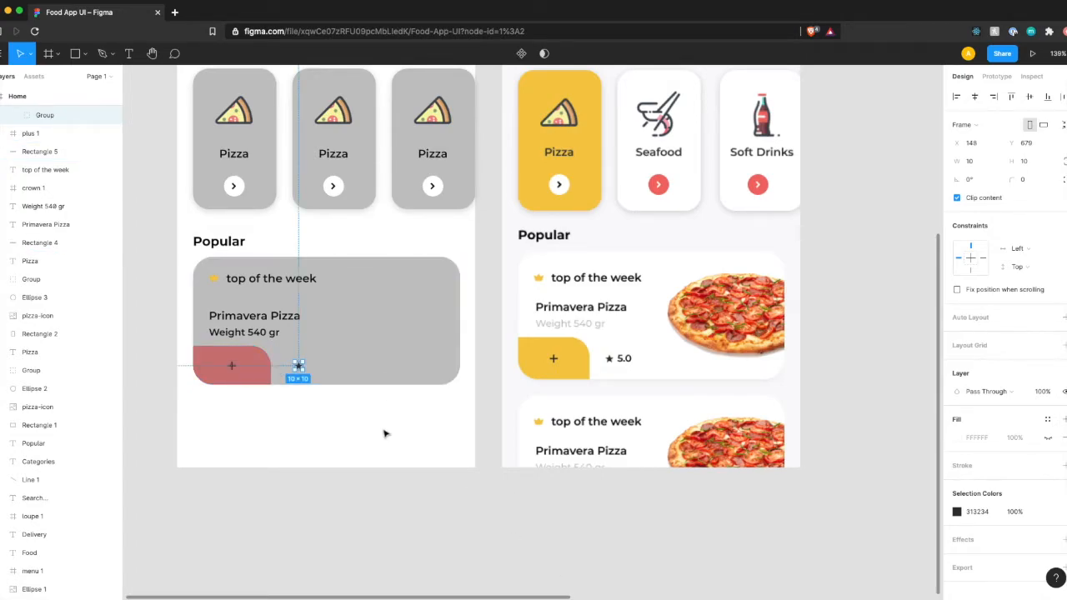
Step: Add the text "5.0" beside the star icon in the Popular card
click(317, 374)
scroll(315, 372, up, 5)
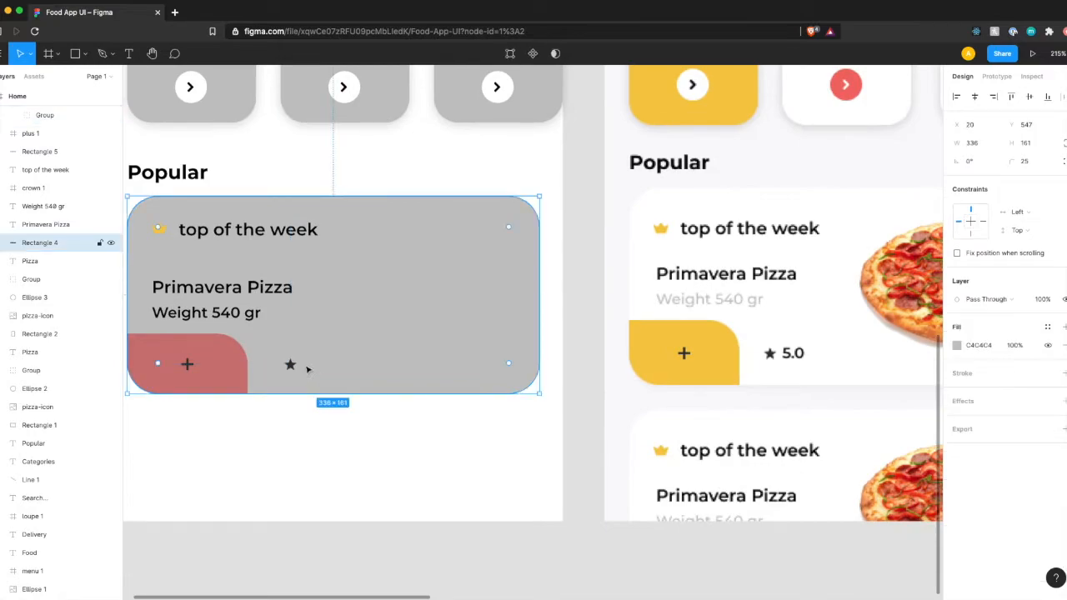
key(t)
click(301, 367)
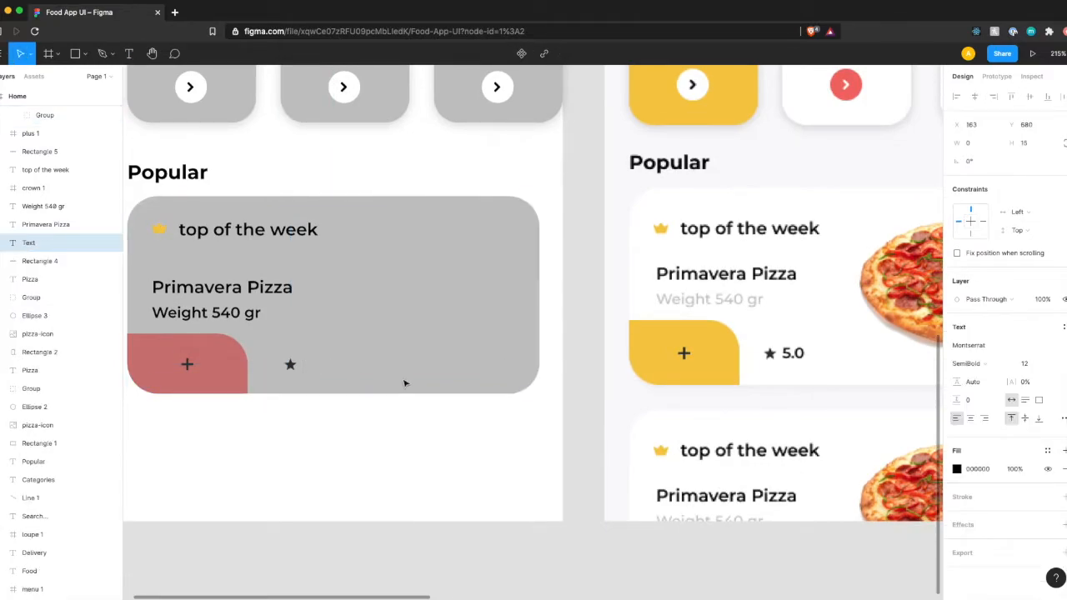
key(Escape)
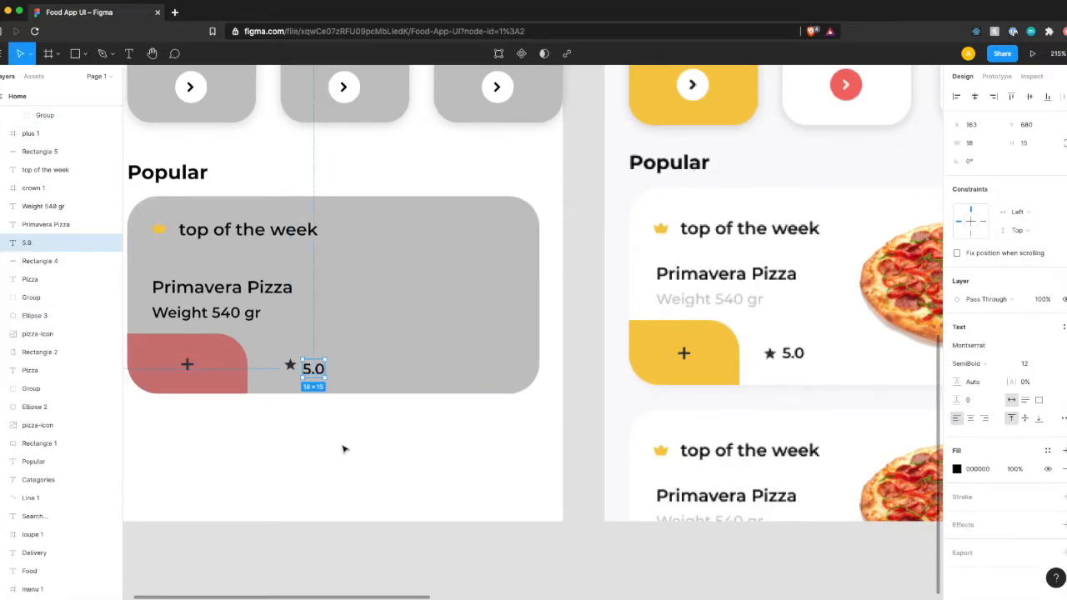
Step: Nudge the "5.0" text up to Y 676 so it lines up vertically with the star icon
key(Up)
key(Up)
key(Up)
key(Up)
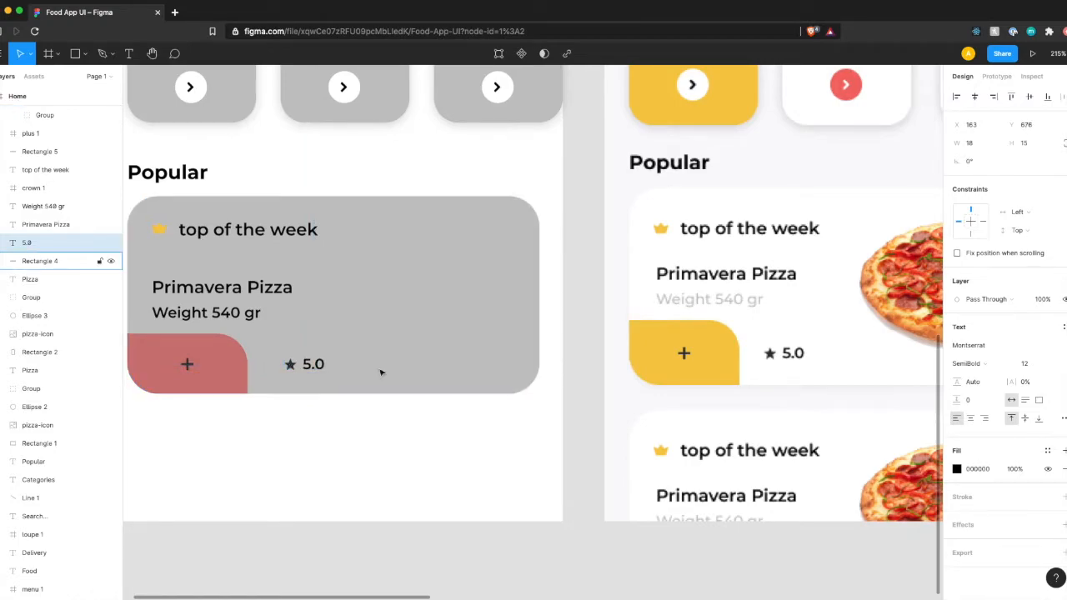
key(Down)
key(Down)
key(Up)
key(Up)
key(Up)
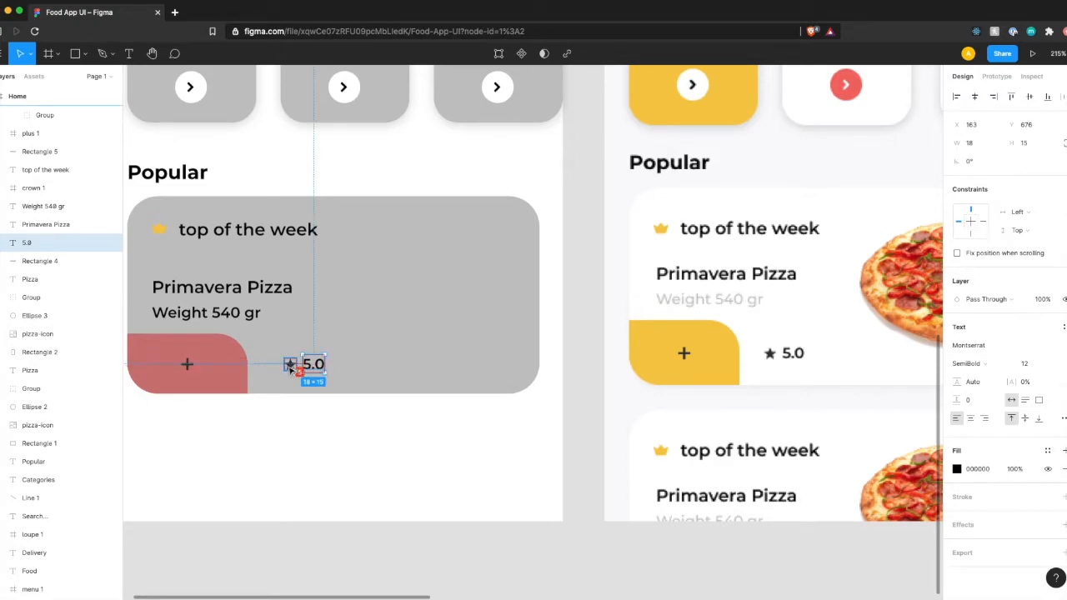
click(319, 421)
Step: Paste the pizza photo into the Home frame, scale it to about 219 × 130 and place it overlapping the Popular card's right edge
scroll(320, 422, down, 5)
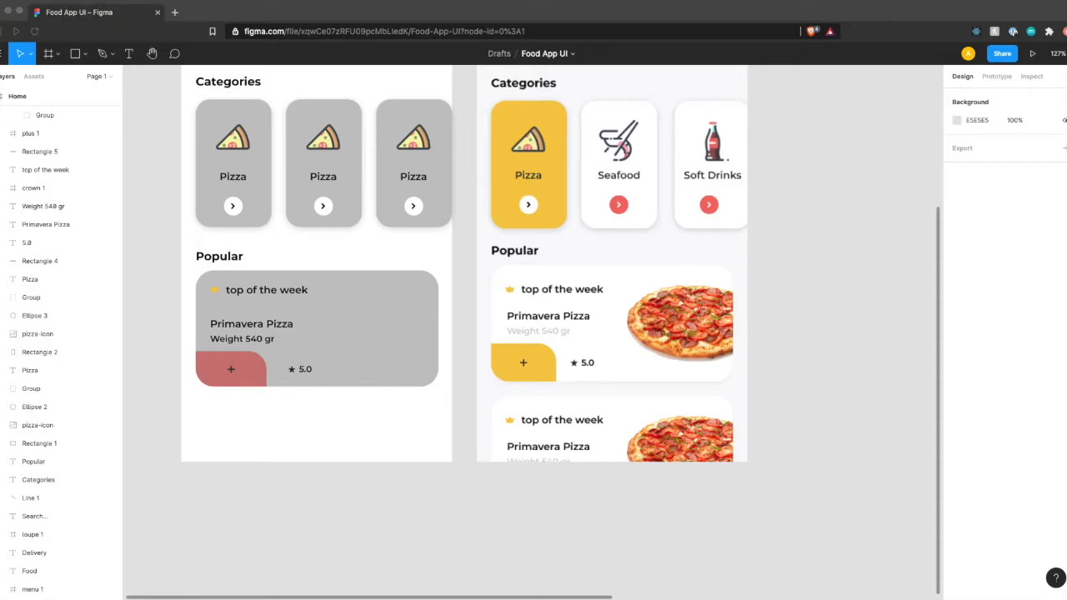
click(353, 327)
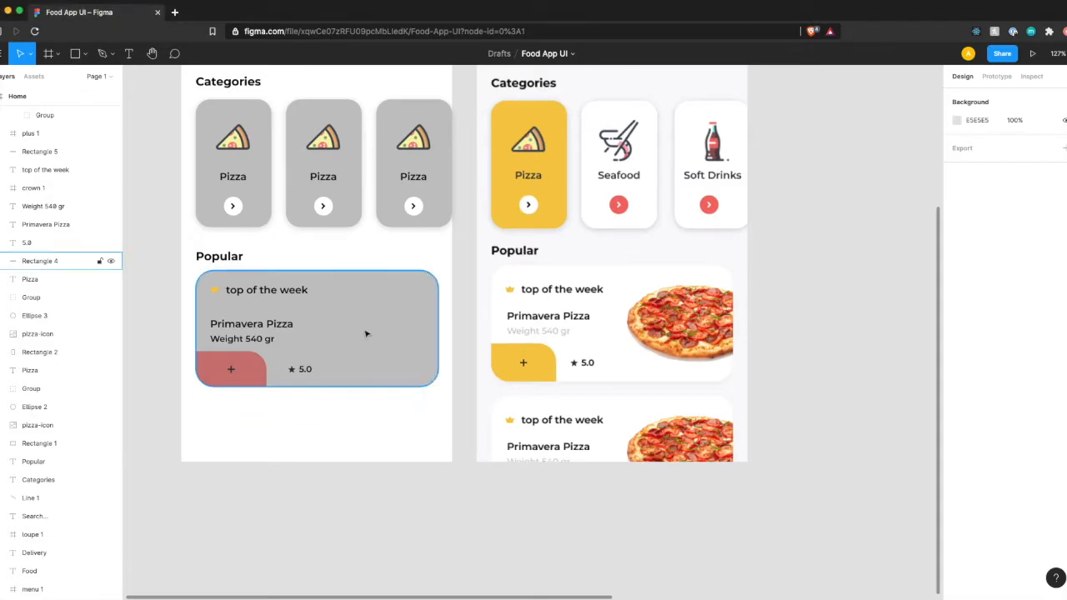
key(super+v)
drag(473, 343, 356, 339)
drag(520, 395, 458, 358)
drag(400, 315, 409, 332)
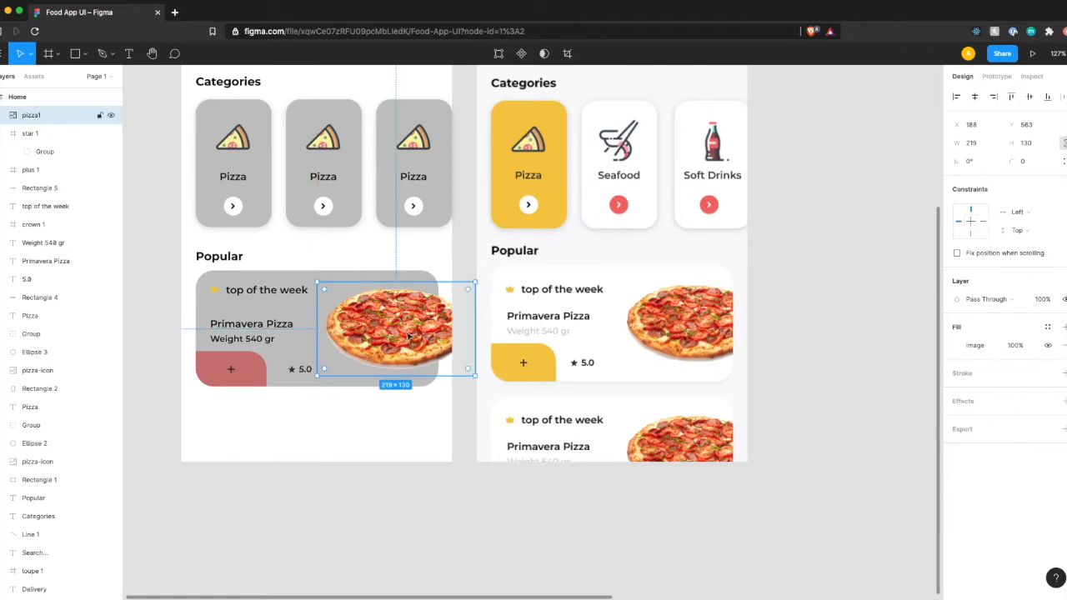
click(298, 428)
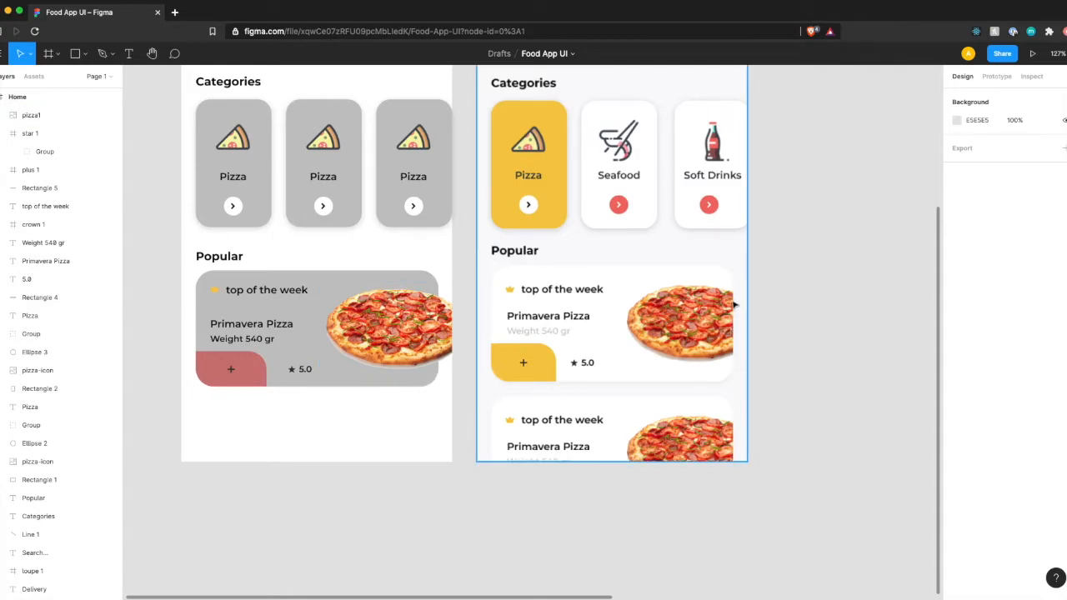
Step: Use the Popular card's grey rectangle as a mask and move the pizza1 layer directly above it so the card clips the photo
click(301, 358)
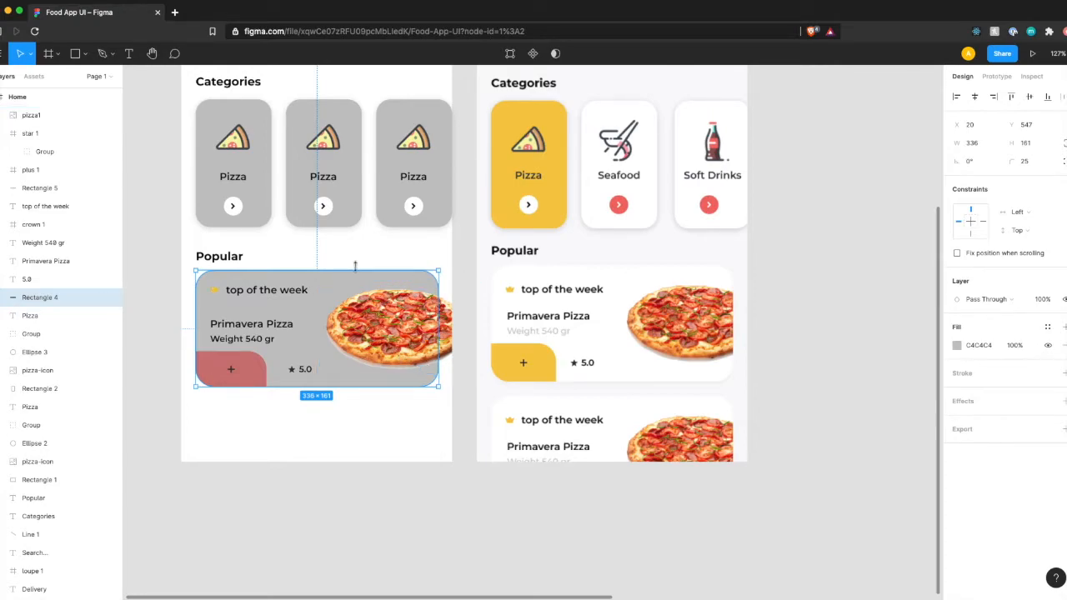
right_click(56, 301)
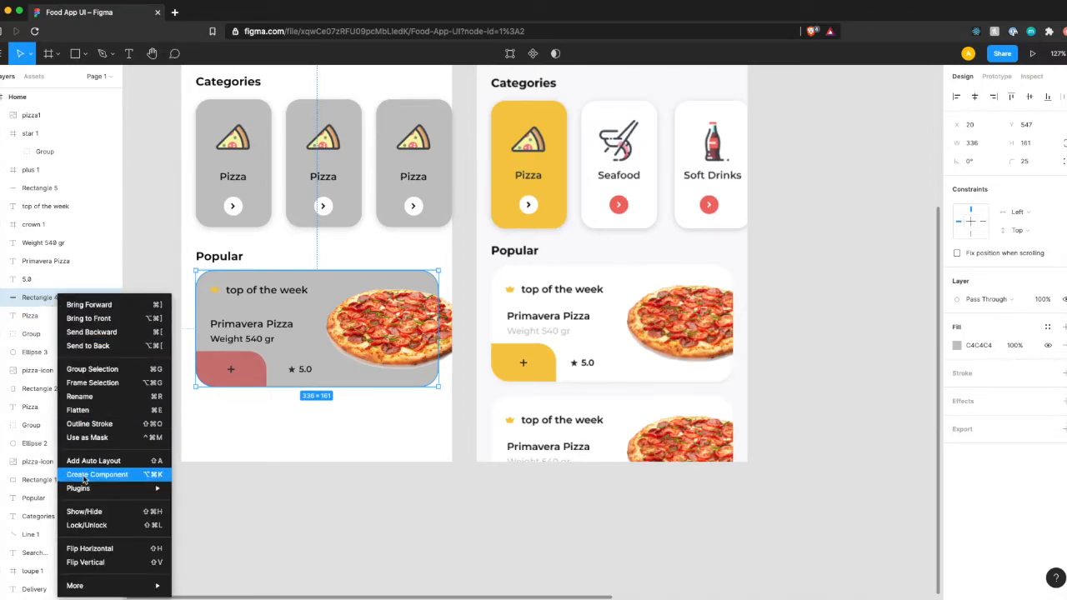
click(99, 438)
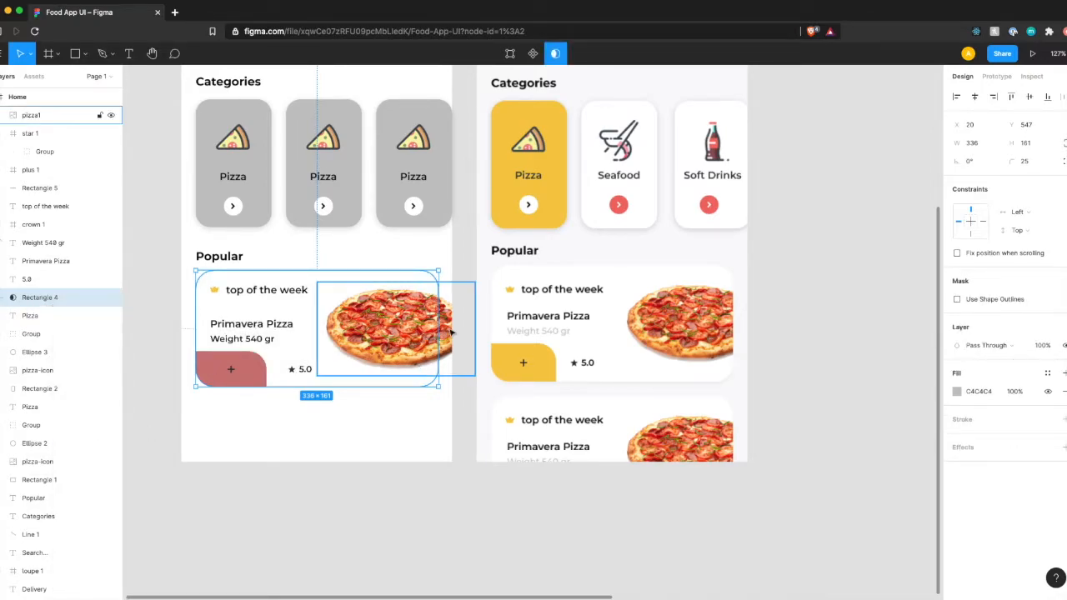
click(397, 333)
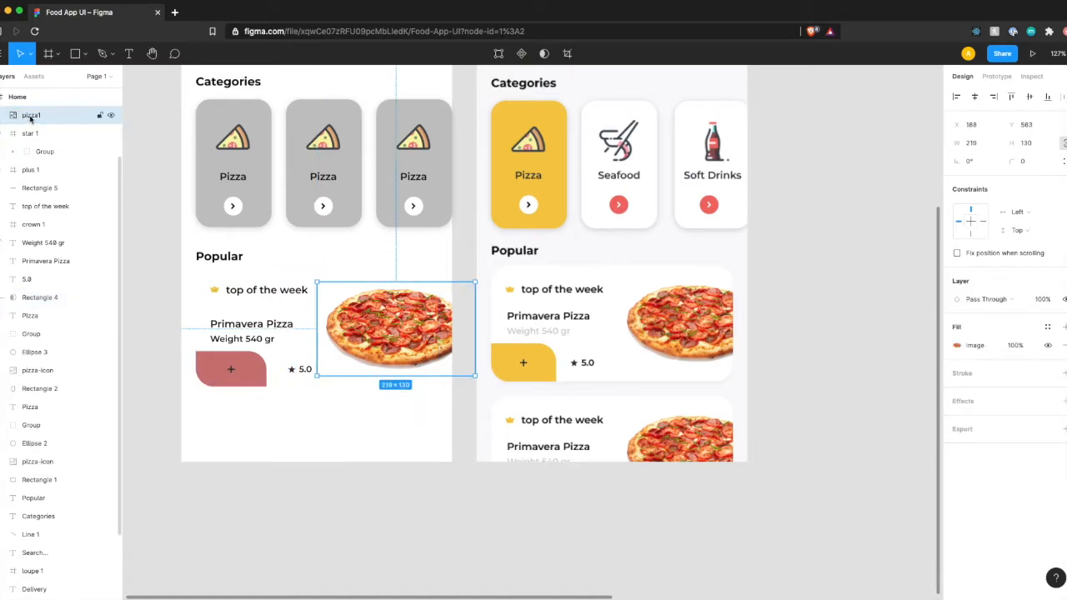
drag(39, 179, 32, 289)
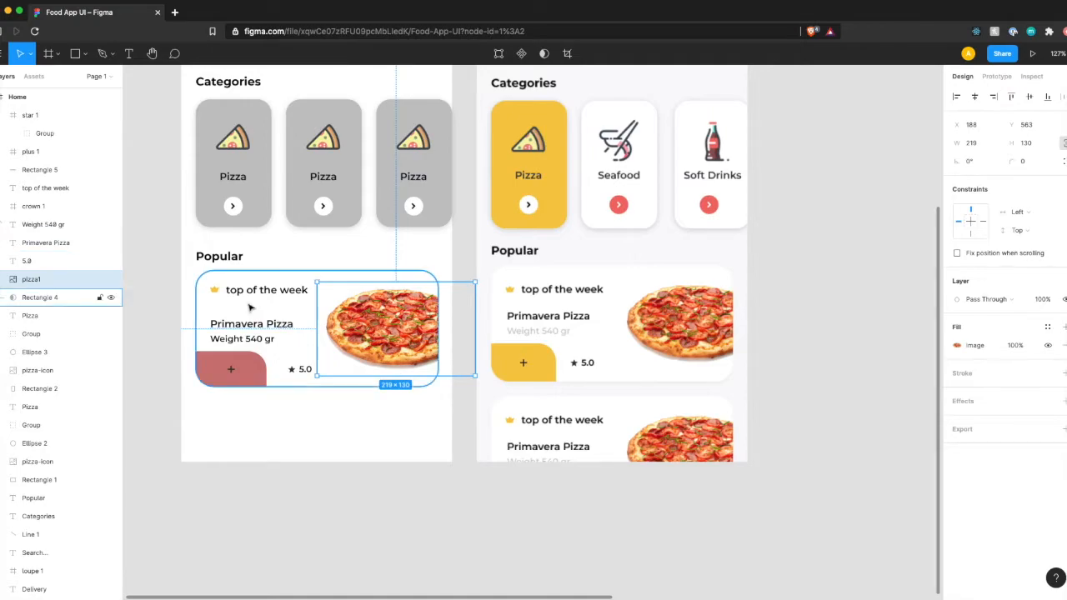
Step: Draw a rectangle of about 338 × 161 over the masked card and move its layer between pizza1 and the Rectangle 4 mask
click(43, 300)
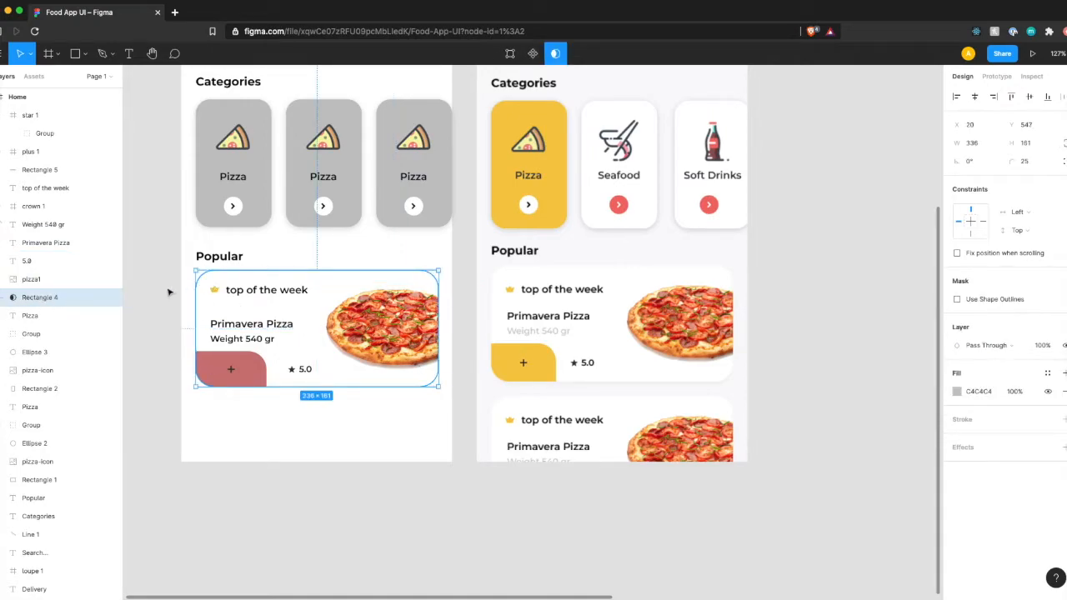
key(r)
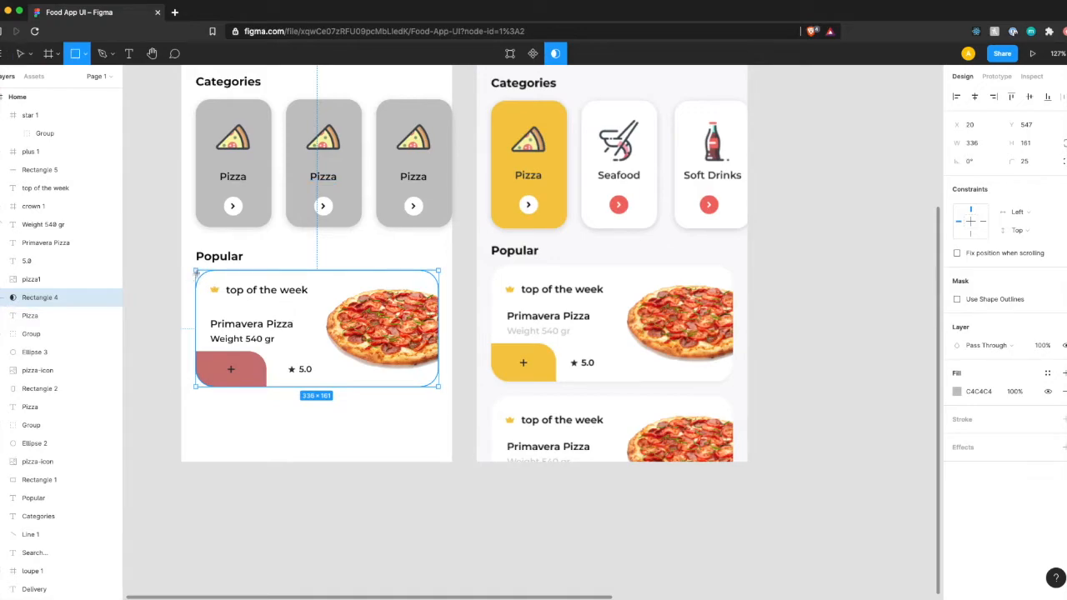
drag(194, 270, 440, 392)
drag(46, 115, 32, 307)
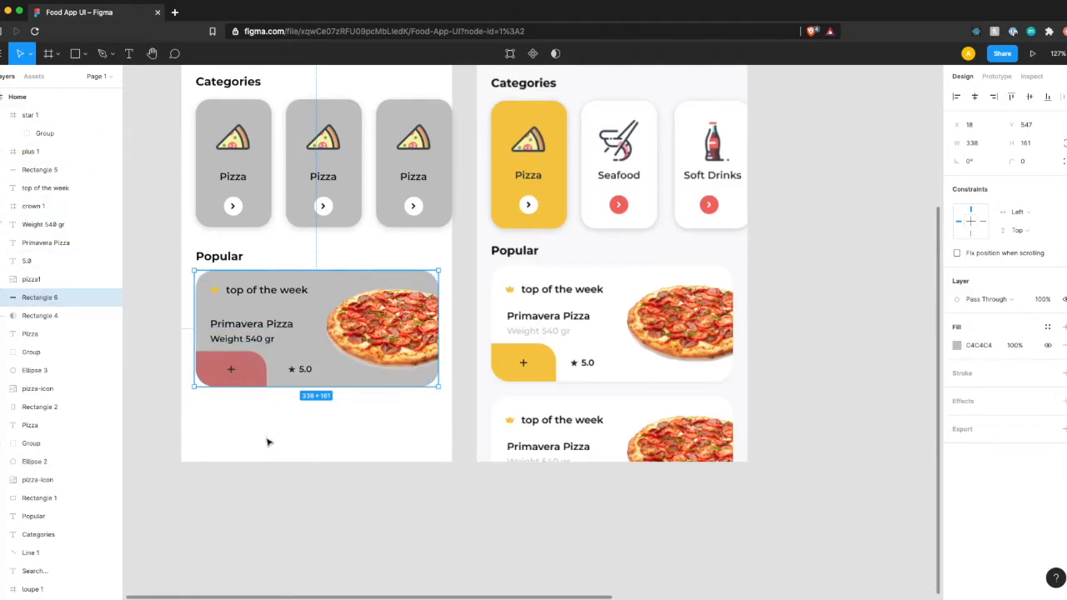
key(Escape)
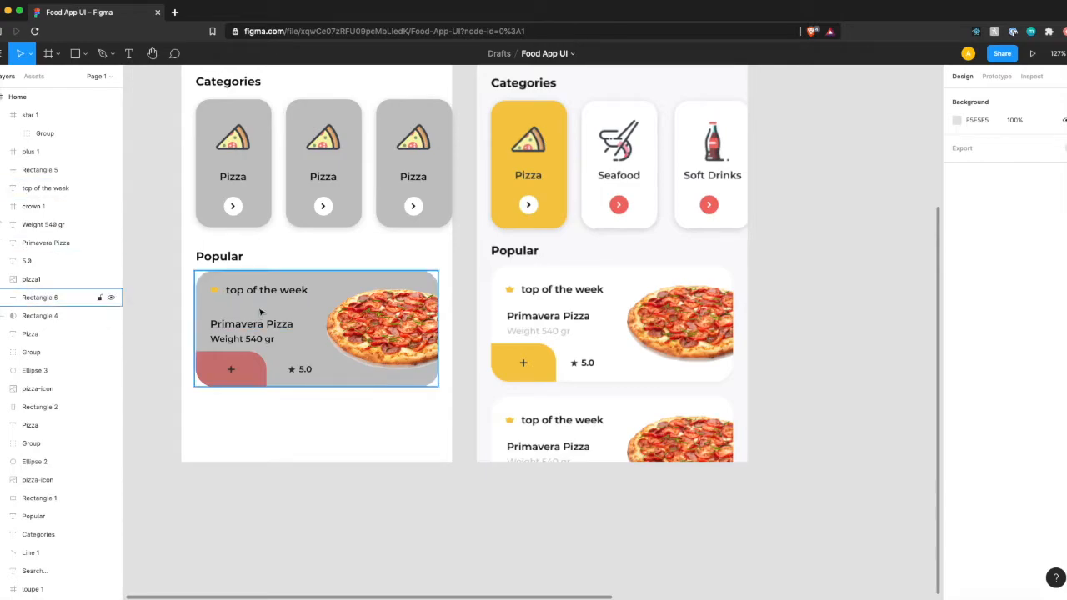
Step: Select the "Primavera Pizza" and "Weight 540 gr" texts together in the Popular card
click(261, 321)
shift+click(234, 338)
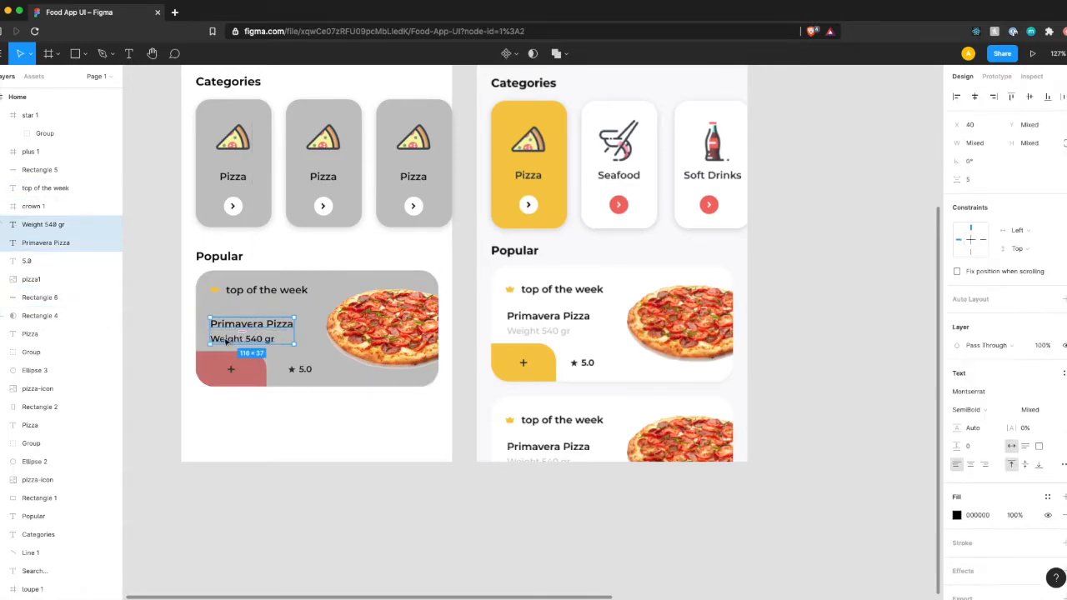
Step: Move the Primavera Pizza and Weight 540 gr texts up 10 px in the popular card
key(alt)
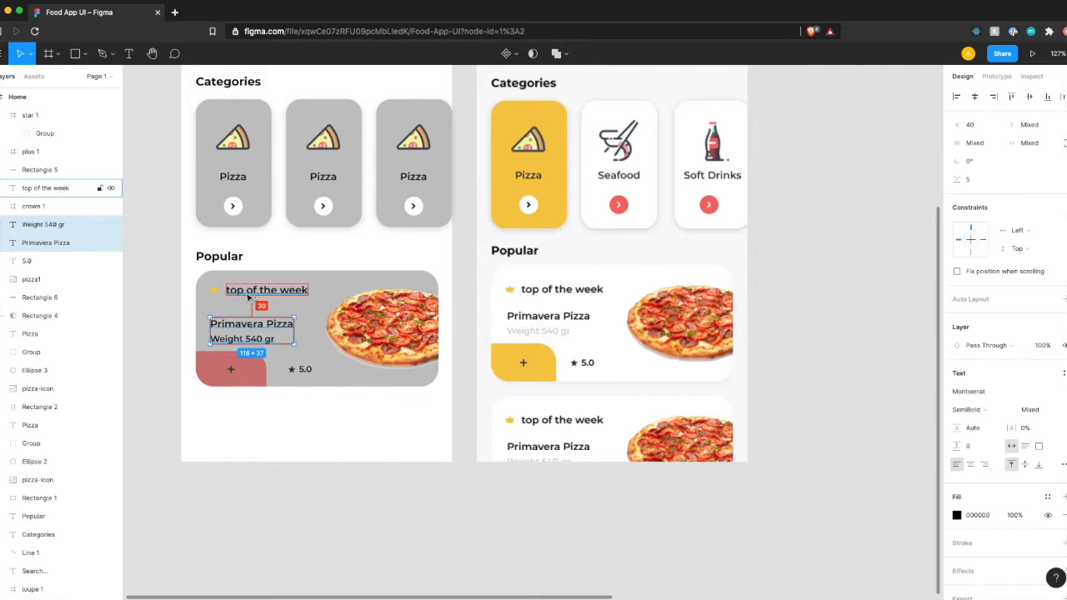
key(shift+Up)
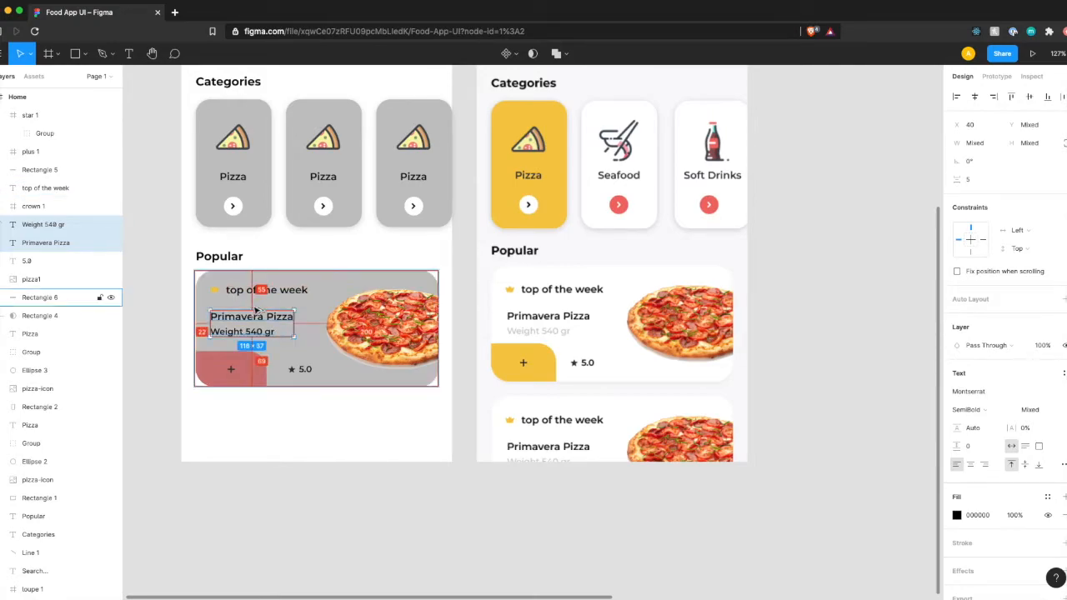
click(287, 414)
Step: Move the star icon and 5.0 rating 10 px left, leaving a 20 px gap to the red add button
click(292, 374)
shift+click(303, 370)
key(shift+Left)
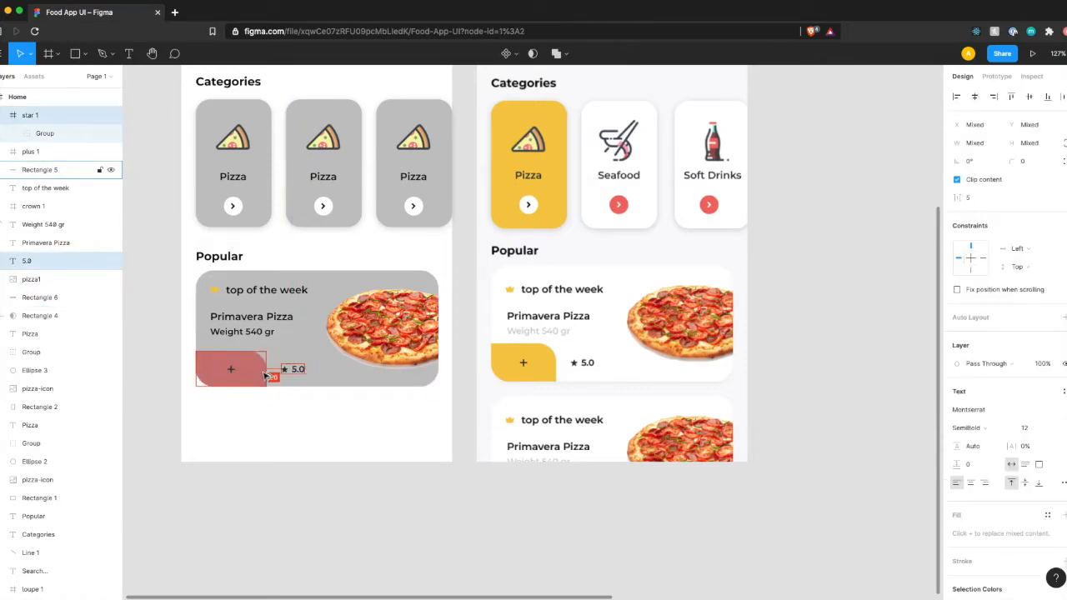
click(301, 408)
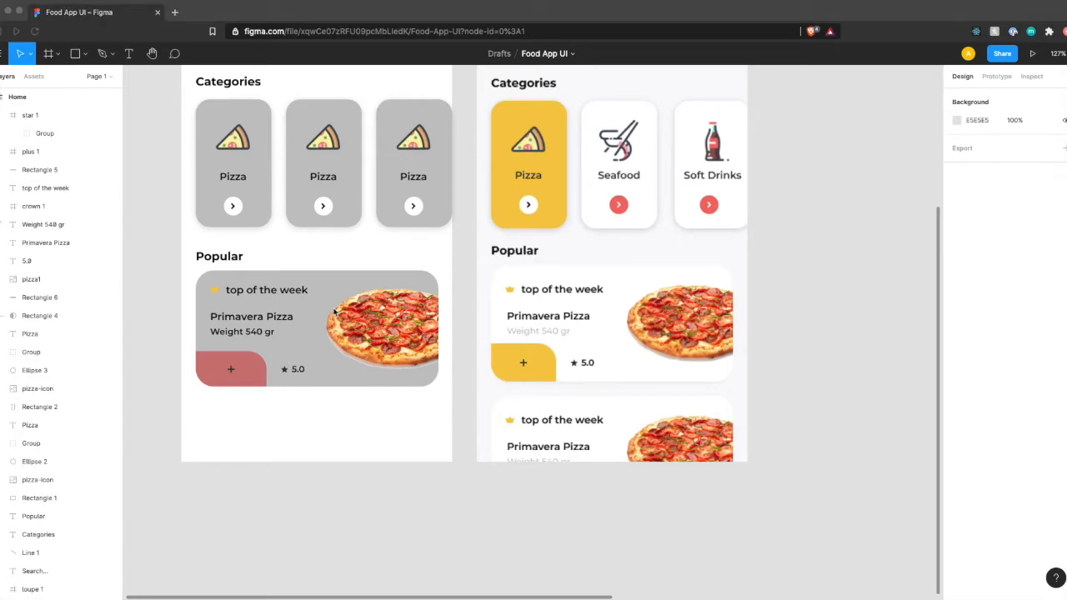
click(275, 296)
click(285, 296)
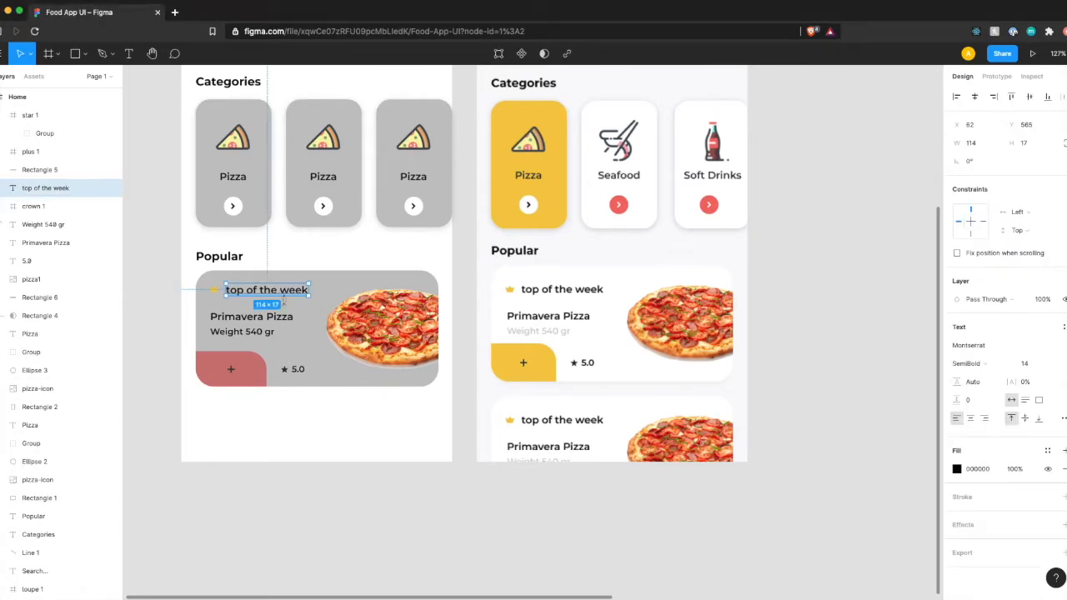
click(418, 432)
Step: Duplicate the whole popular pizza card and place the copy 20 px below the original
drag(433, 425, 189, 271)
key(ctrl+c)
key(ctrl+v)
key(shift+Down)
key(shift+Down)
key(shift+Down)
key(shift+Down)
key(shift+Down)
key(shift+Down)
key(shift+Down)
key(shift+Down)
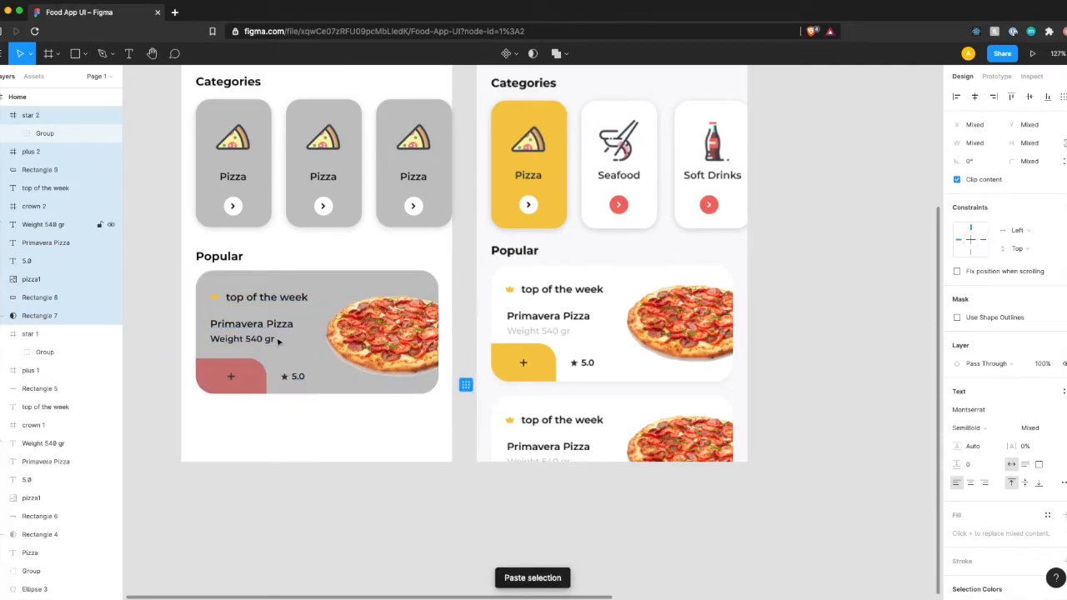
key(shift+Down)
key(shift+Down)
key(shift+Down)
key(shift+Down)
key(shift+Down)
key(shift+Down)
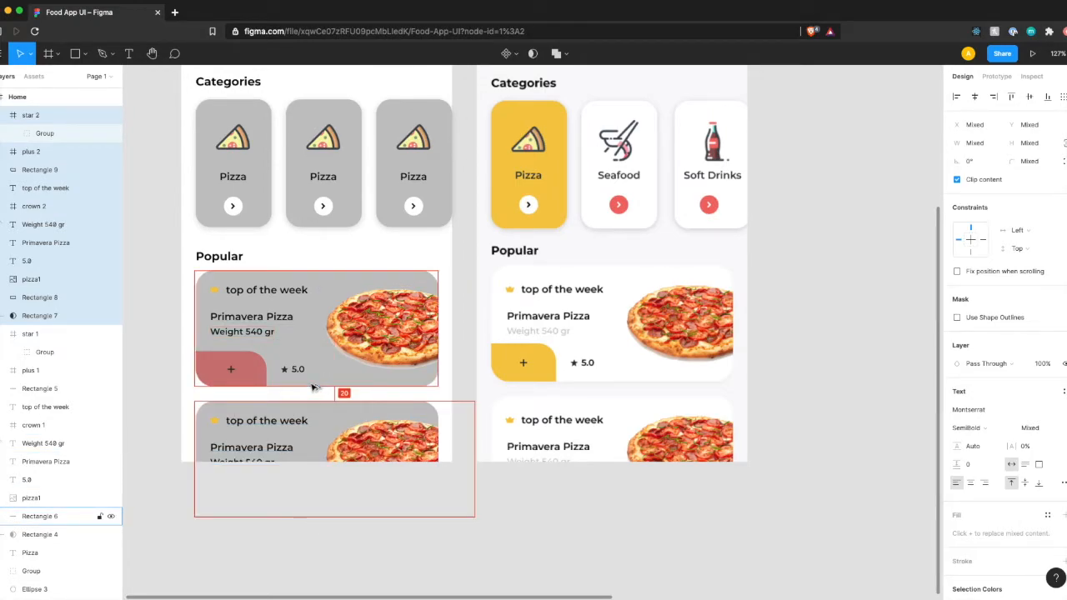
click(493, 509)
Step: Paste the colour palette group and place it on the empty canvas beside the Home frame
scroll(492, 509, down, 5)
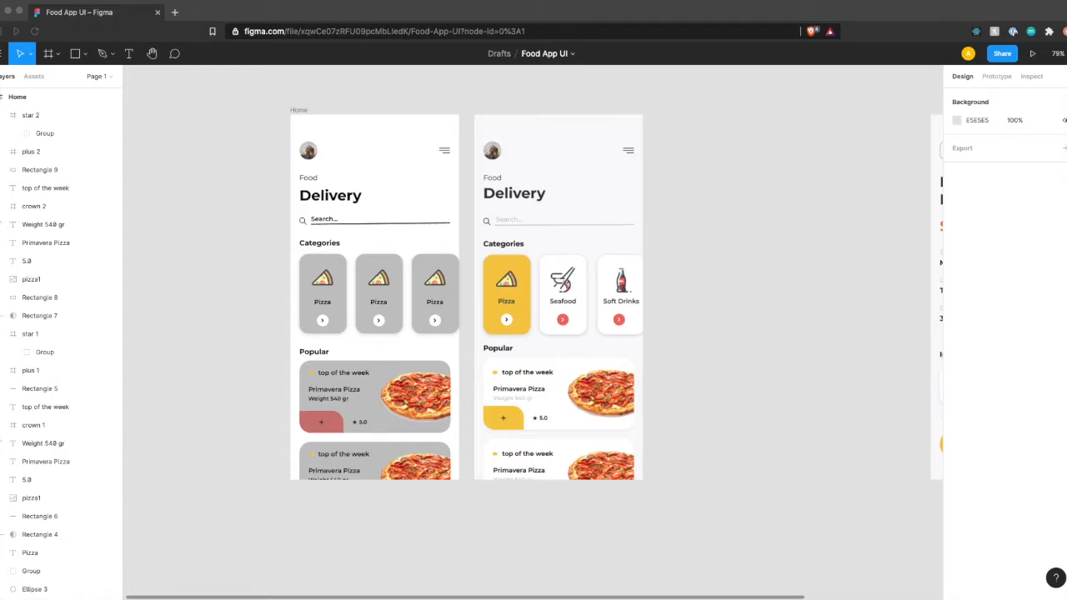
click(254, 254)
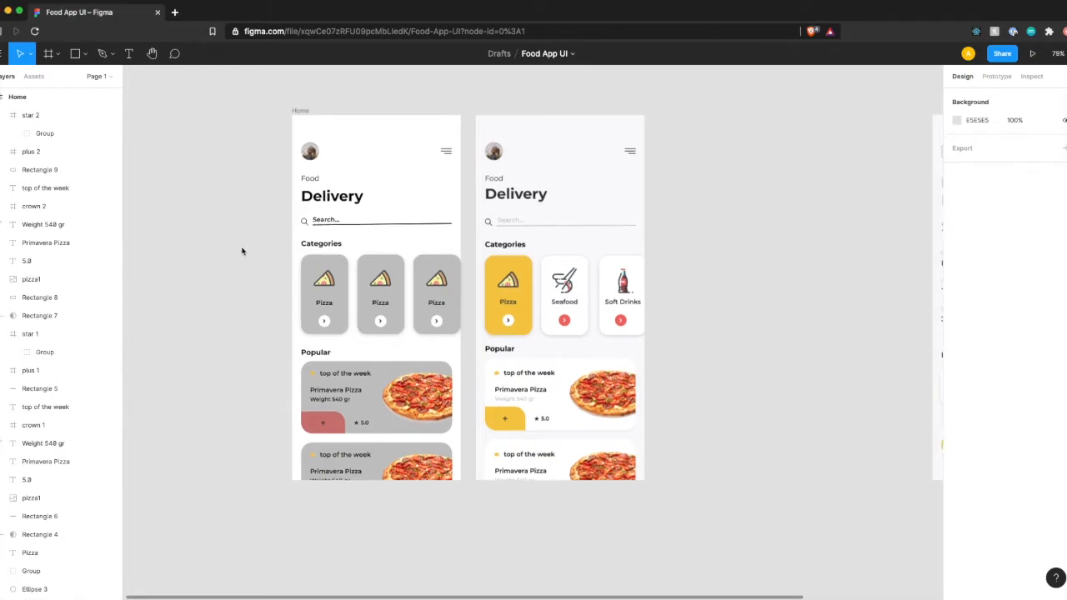
scroll(202, 241, left, 3)
scroll(203, 241, up, 2)
key(super+v)
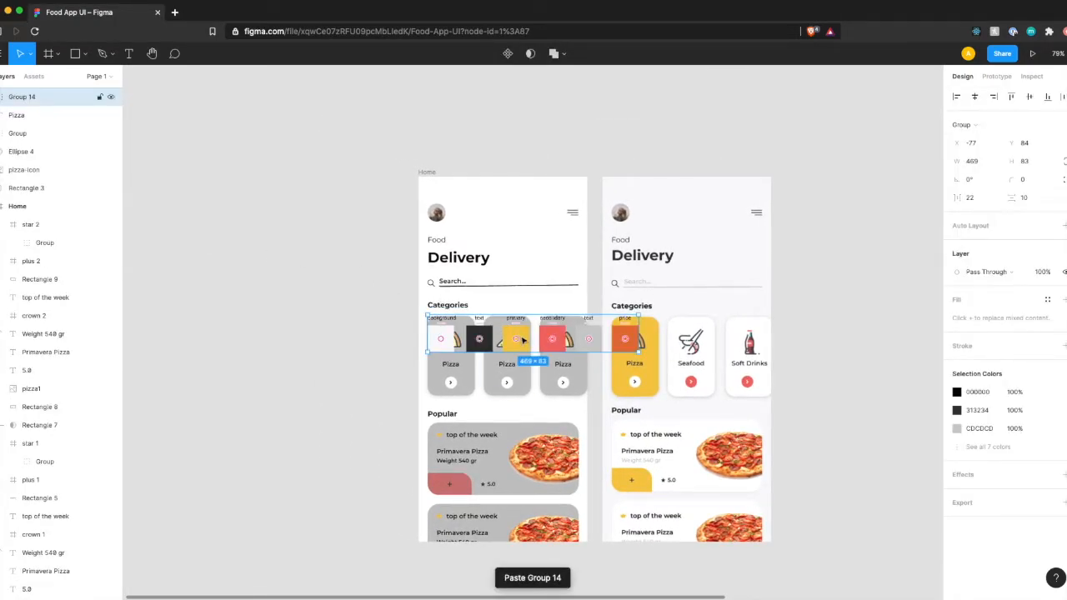
drag(531, 343, 291, 235)
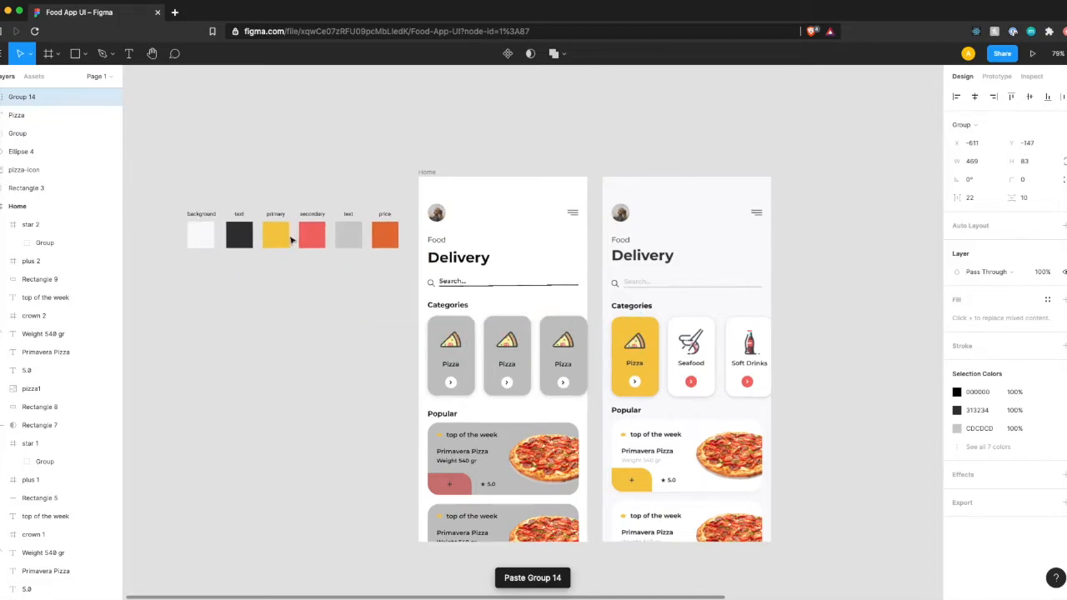
click(241, 295)
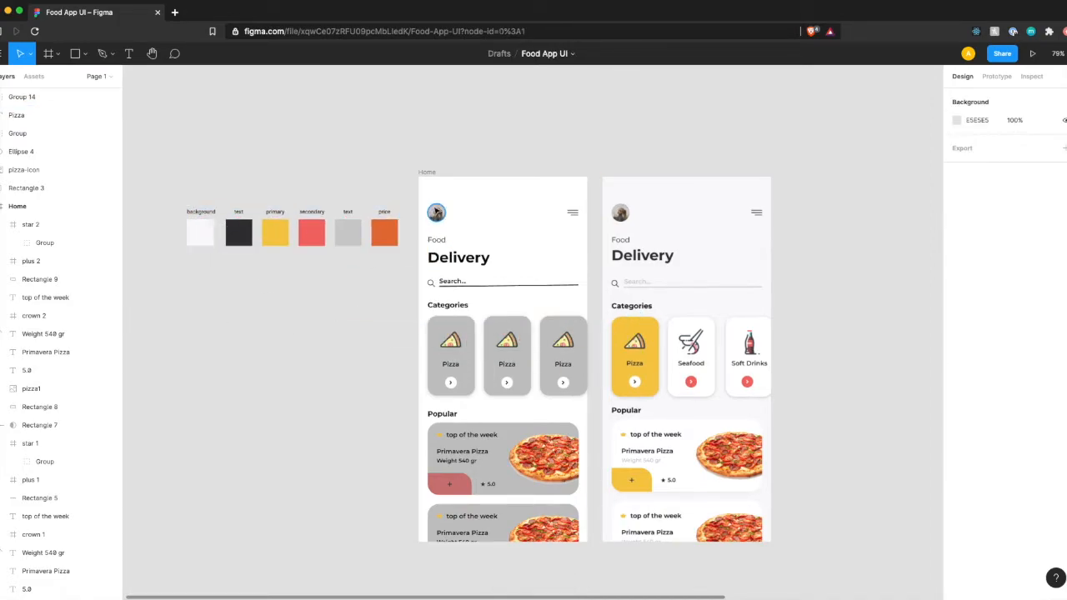
Step: Set the Home frame's fill to the palette's background colour F9F9FB by sampling its swatch
click(425, 174)
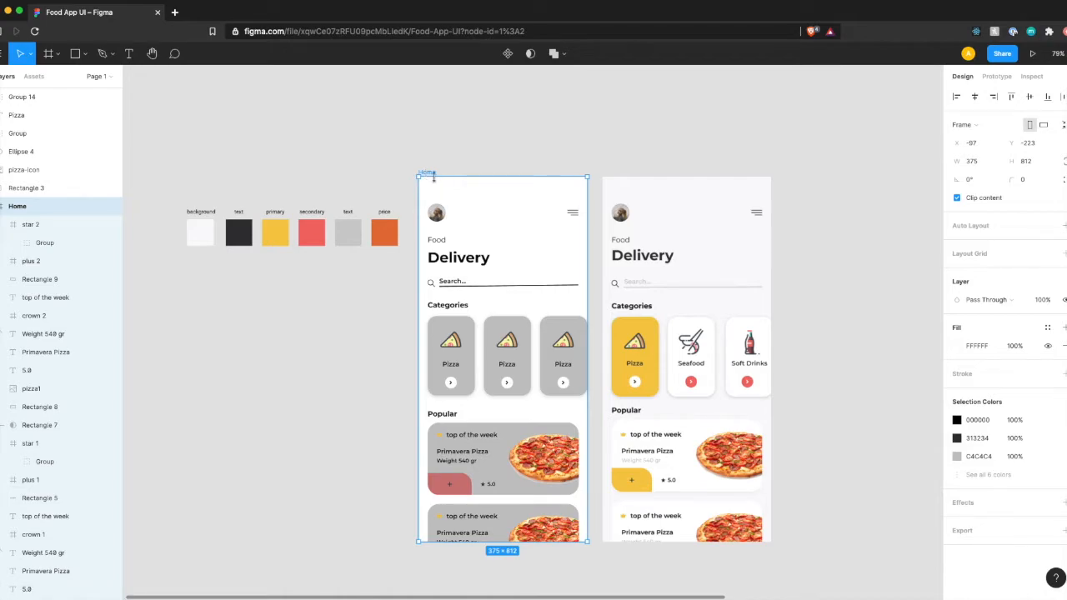
click(957, 348)
click(822, 474)
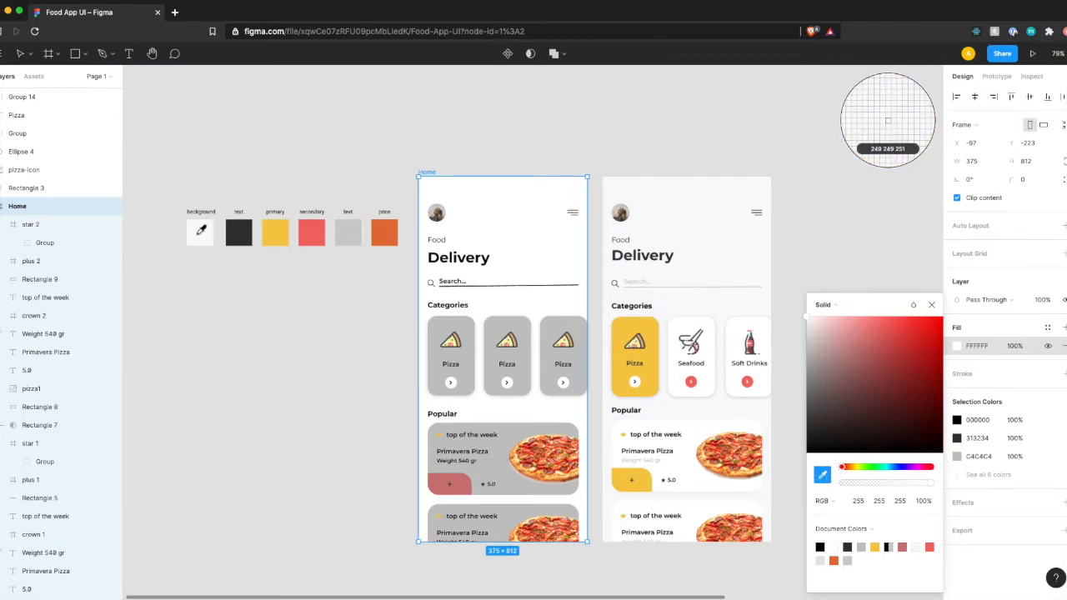
click(199, 233)
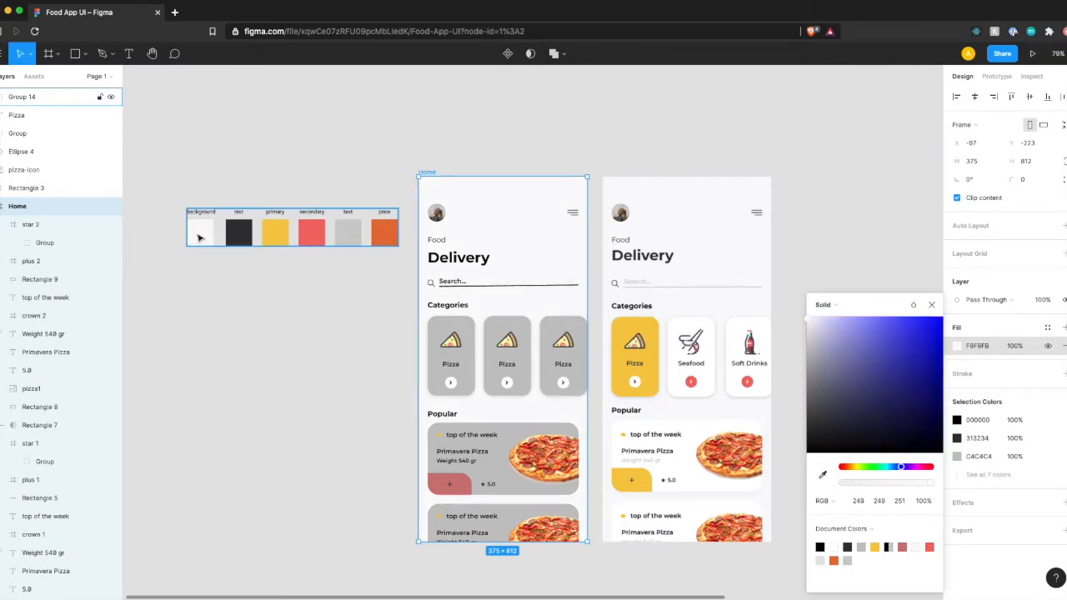
click(931, 305)
Step: Set the menu icon's colour to the palette's dark text colour 313234 by sampling its swatch
click(572, 213)
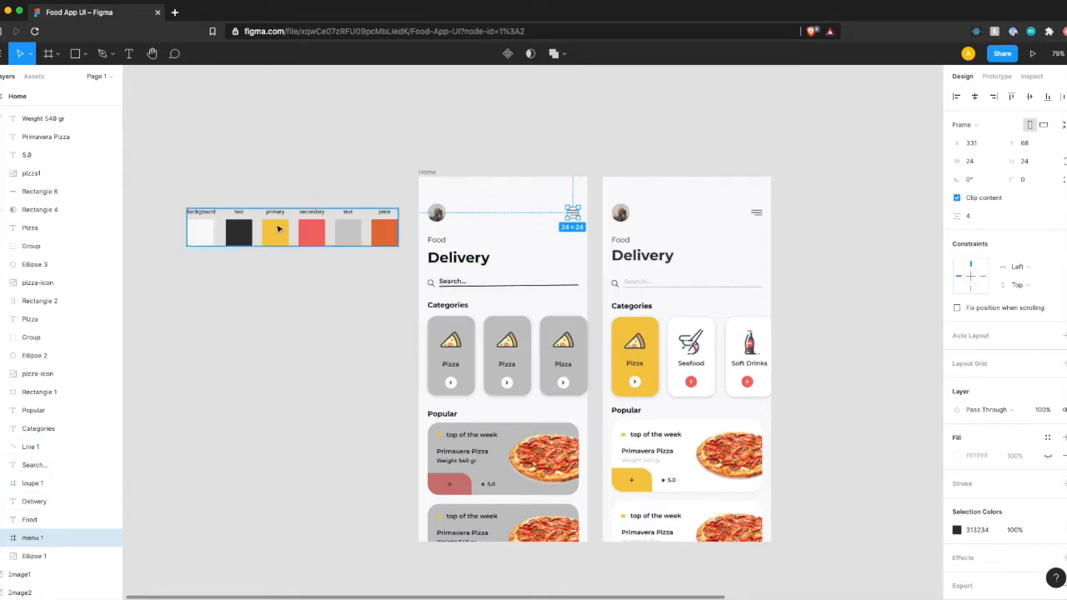
click(956, 530)
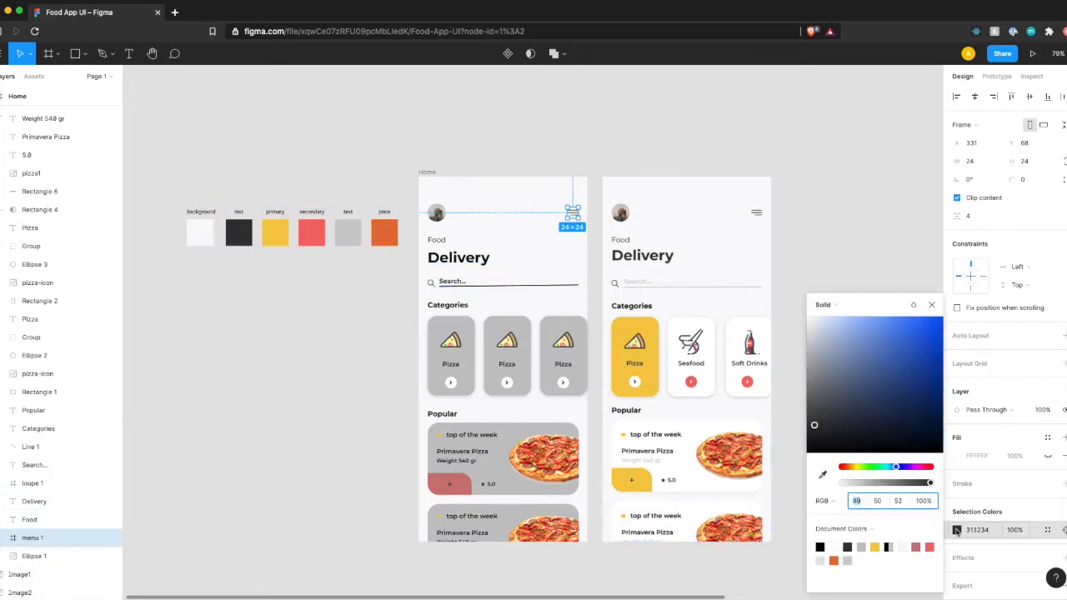
click(822, 474)
click(238, 215)
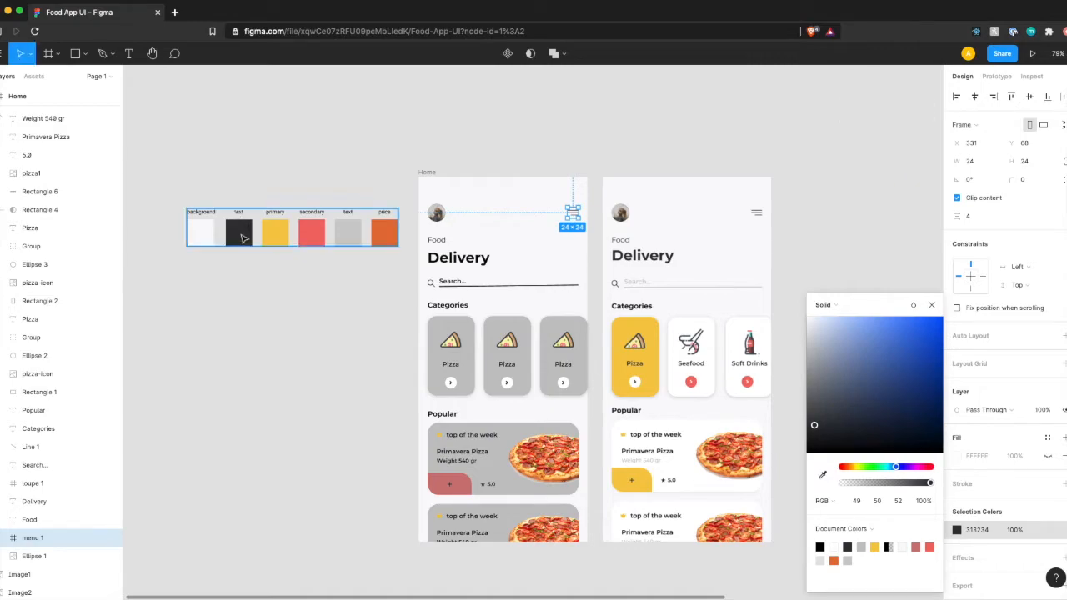
Step: Select the Food, Delivery and Search texts with the search line and icon, and set their stroke colour to the palette's dark text colour 313234
click(438, 241)
shift+click(460, 260)
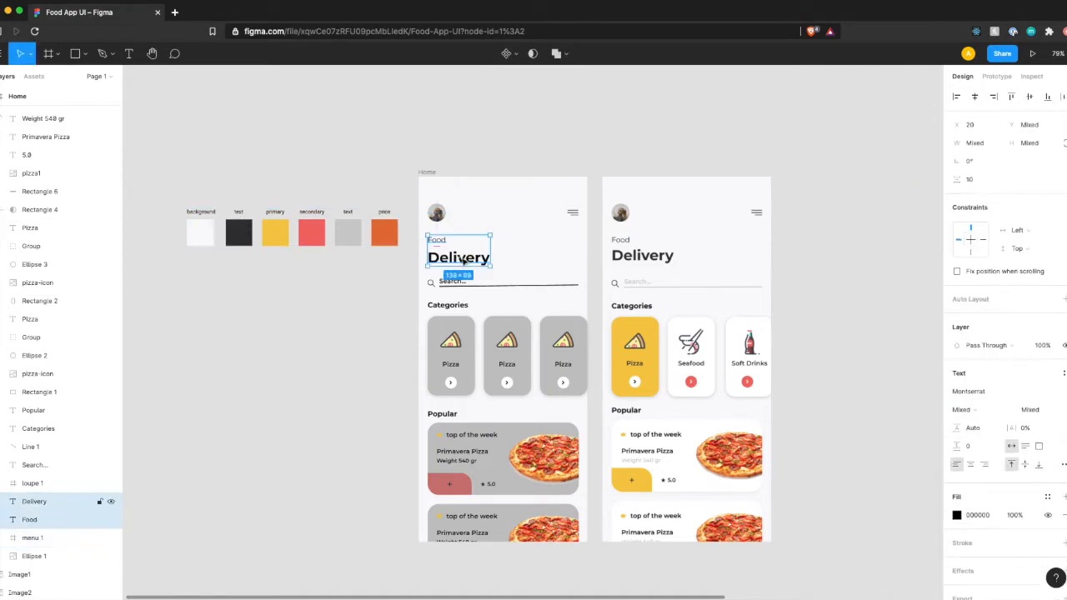
shift+click(452, 283)
shift+click(510, 288)
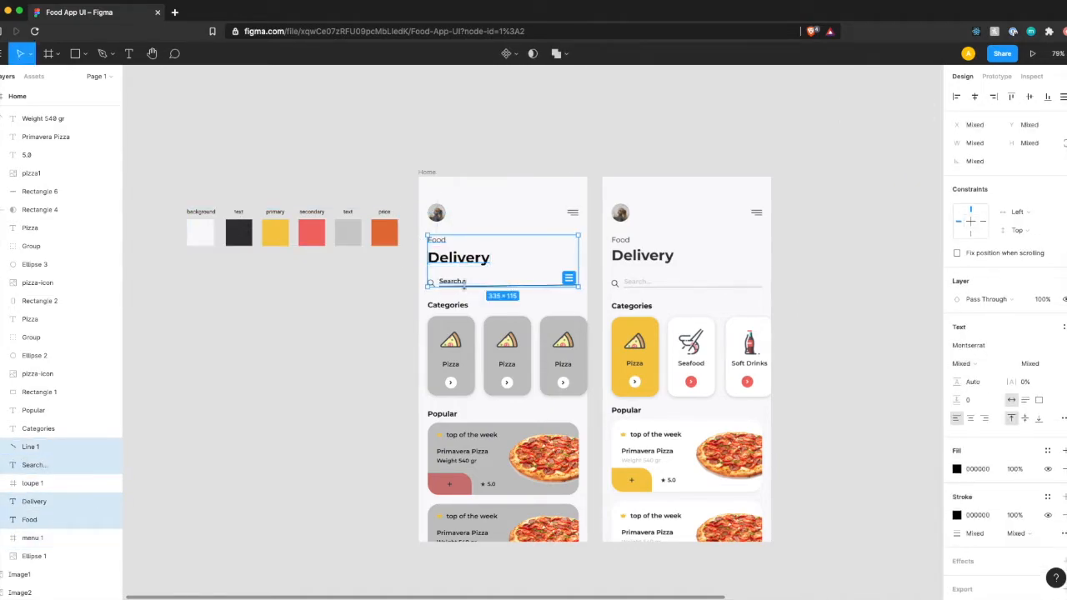
scroll(430, 282, up, 6)
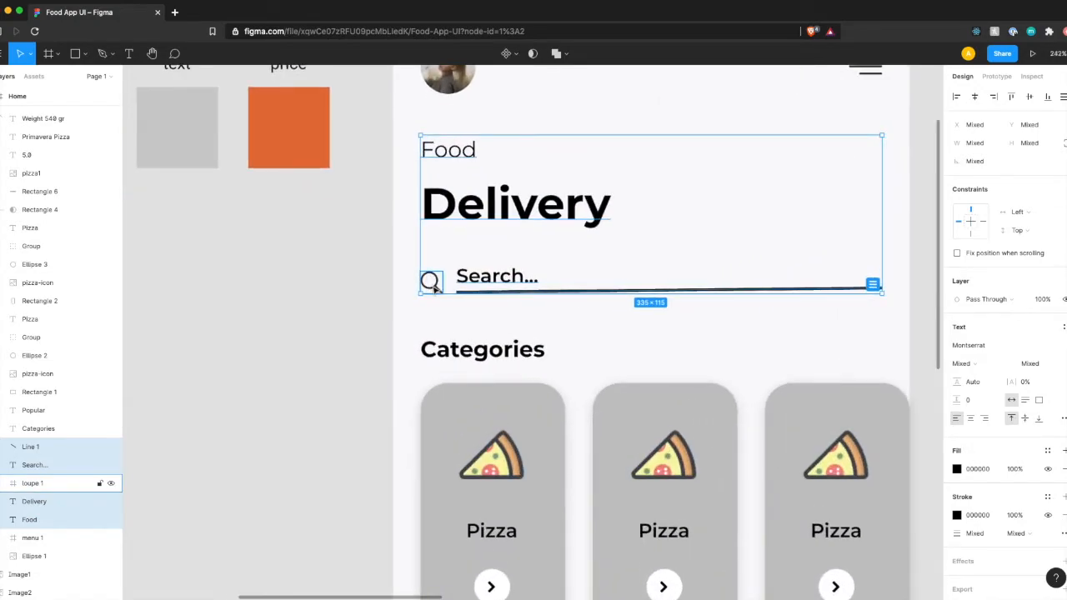
shift+click(434, 284)
scroll(558, 323, down, 4)
click(956, 533)
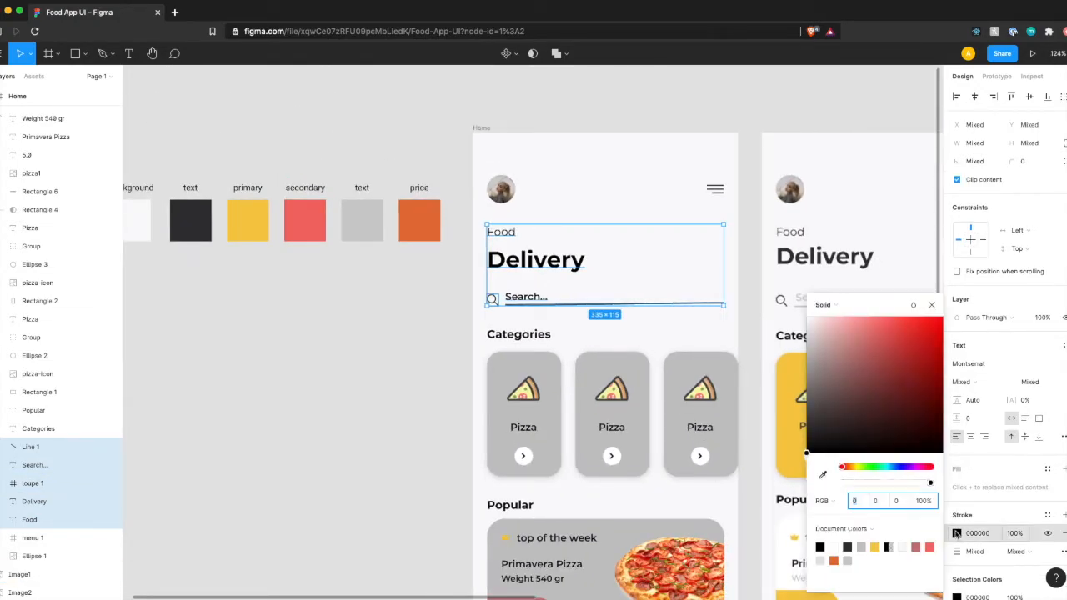
click(820, 475)
click(185, 219)
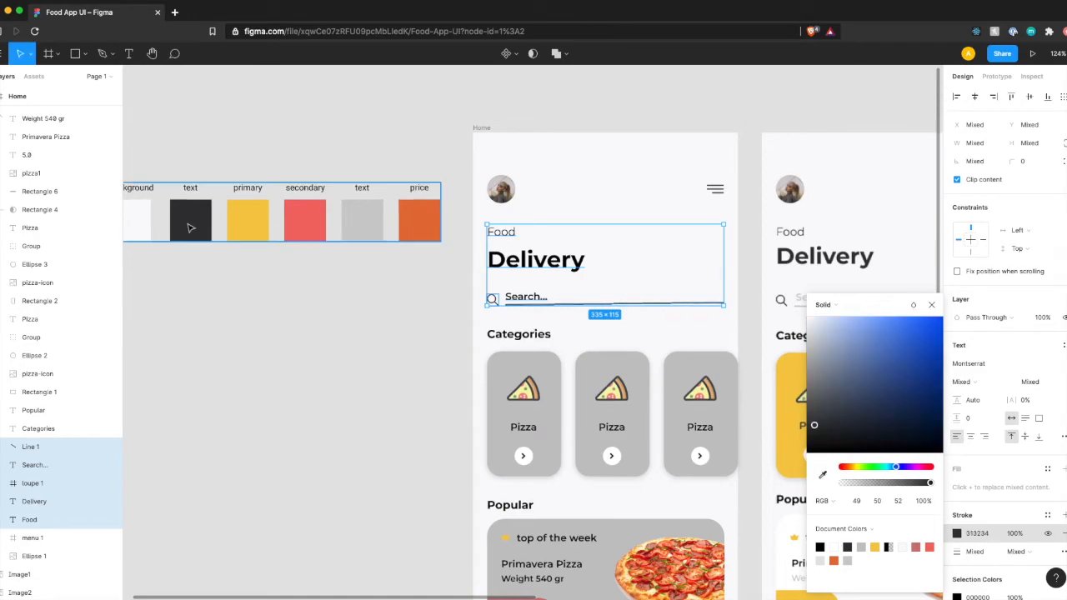
Step: Recolour the three category Pizza labels, both popular cards' title, name and weight texts, and the first card's plus icon with the dark text colour 313234
scroll(516, 400, down, 2)
scroll(516, 400, right, 2)
click(522, 393)
scroll(523, 392, down, 1)
scroll(522, 392, right, 1)
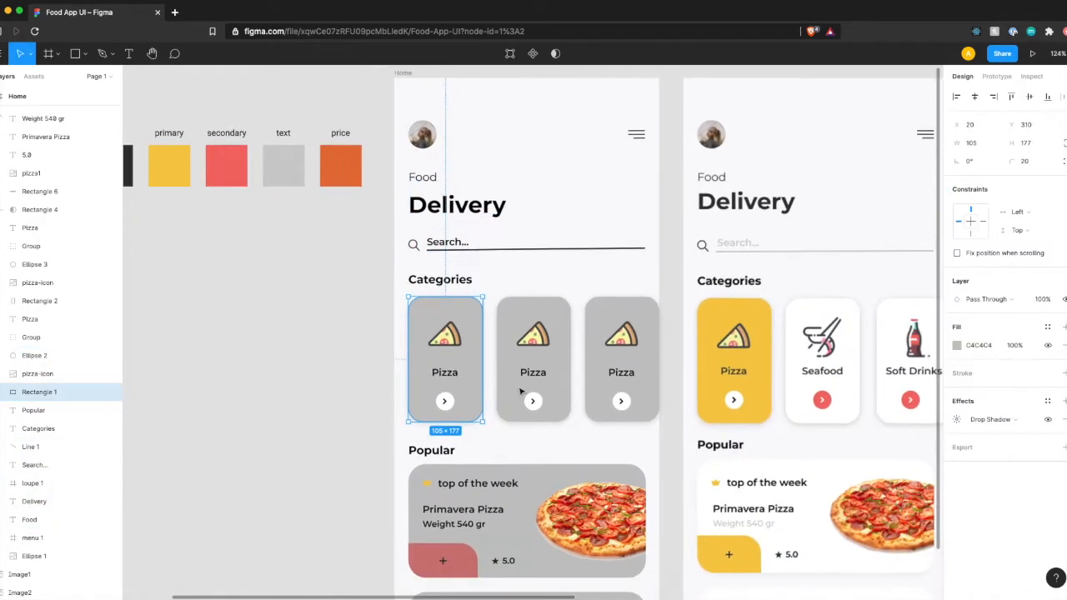
click(458, 375)
shift+click(535, 375)
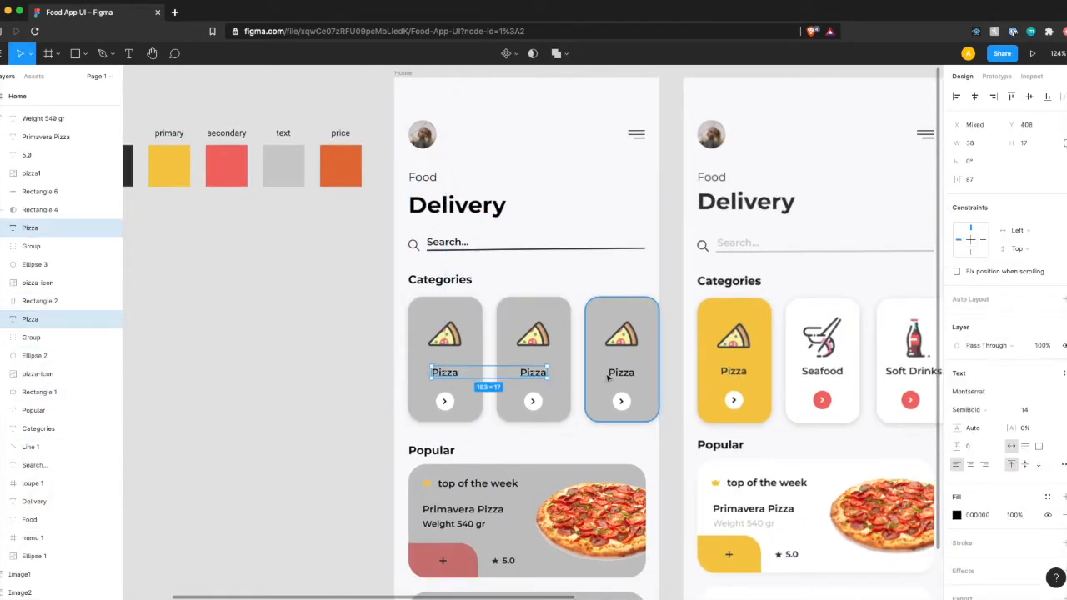
shift+click(617, 377)
scroll(600, 433, down, 1)
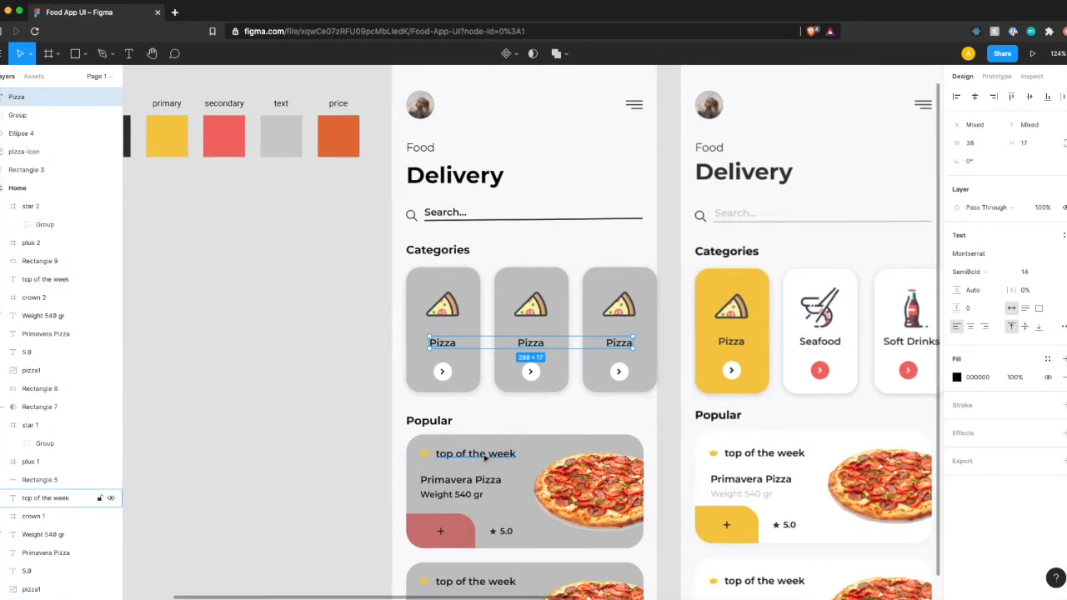
shift+click(483, 456)
shift+click(460, 481)
shift+click(454, 495)
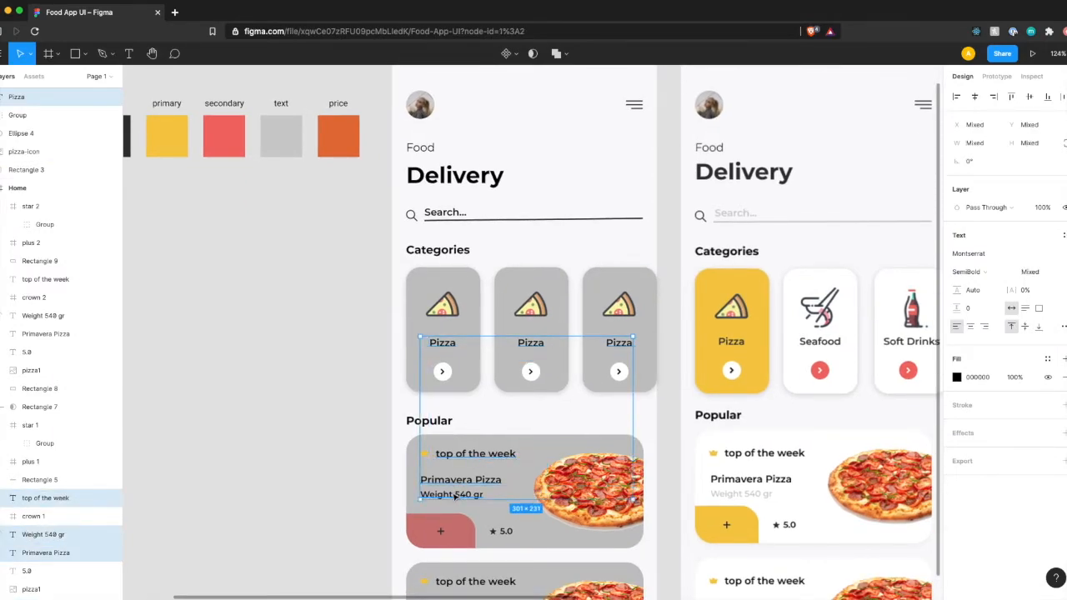
scroll(467, 491, down, 2)
scroll(467, 492, right, 1)
shift+click(423, 468)
shift+click(432, 520)
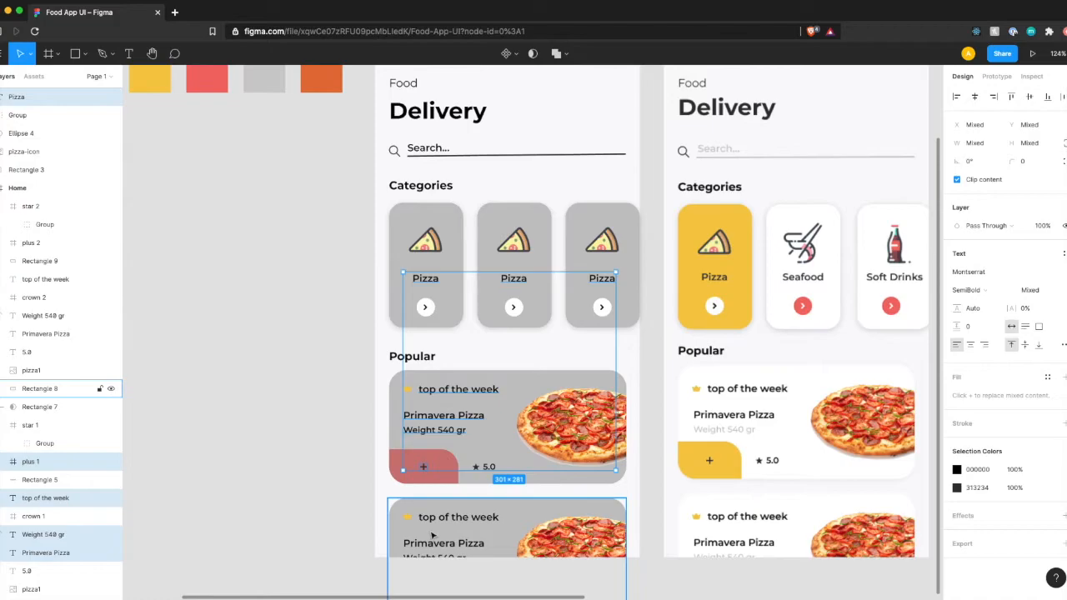
shift+click(434, 543)
shift+click(428, 556)
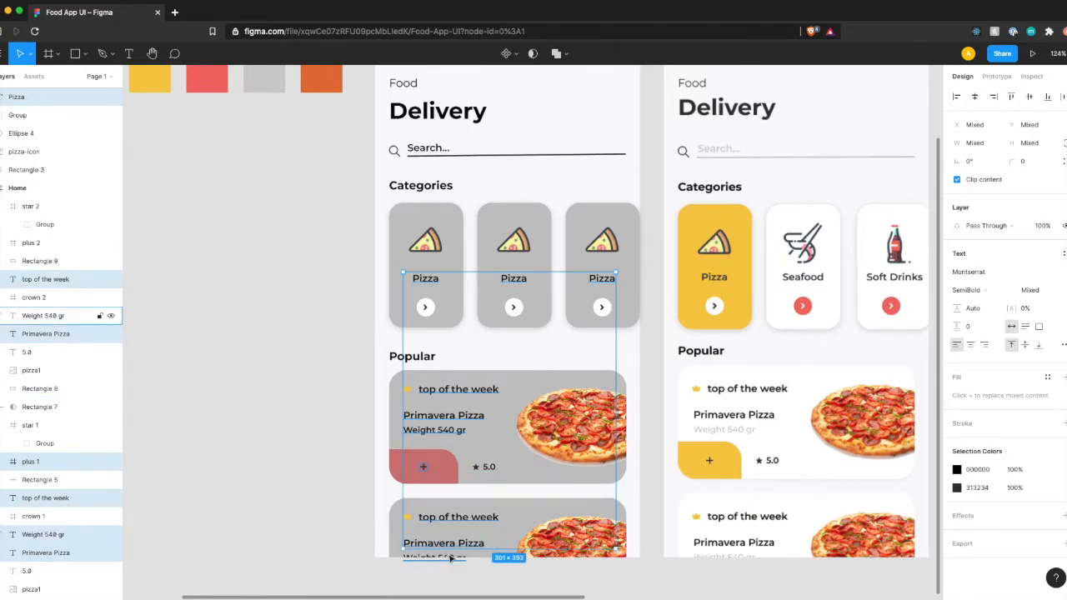
click(957, 470)
click(822, 476)
scroll(490, 297, left, 2)
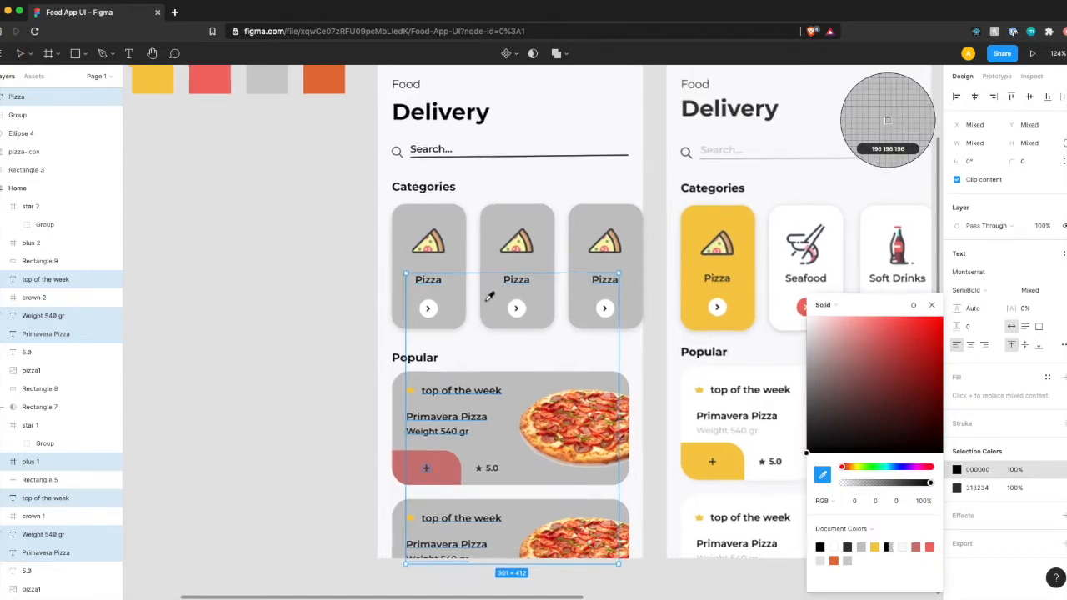
scroll(490, 297, up, 1)
click(196, 114)
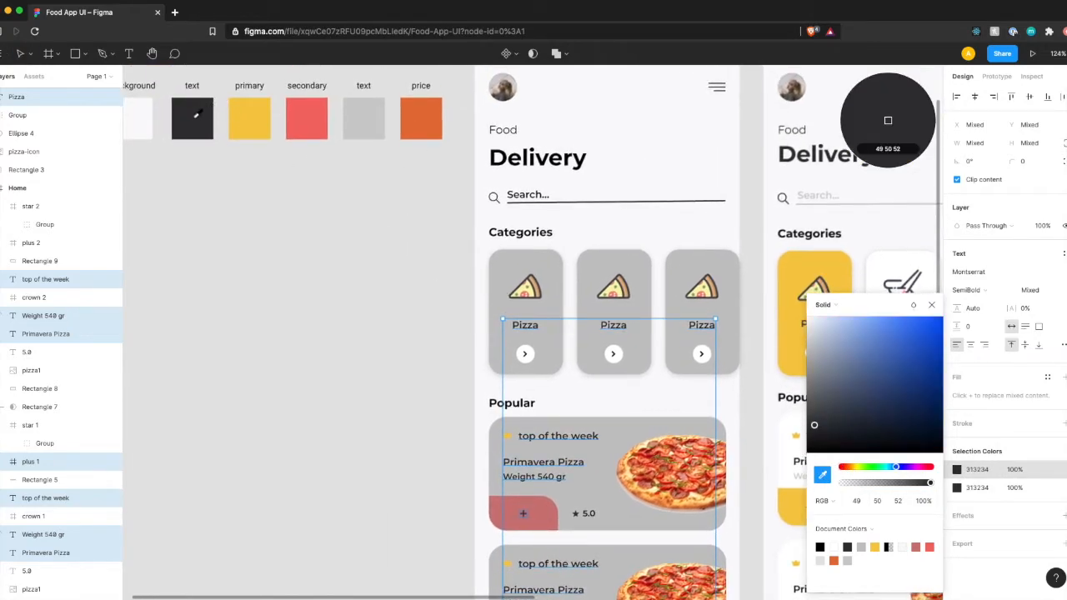
click(931, 305)
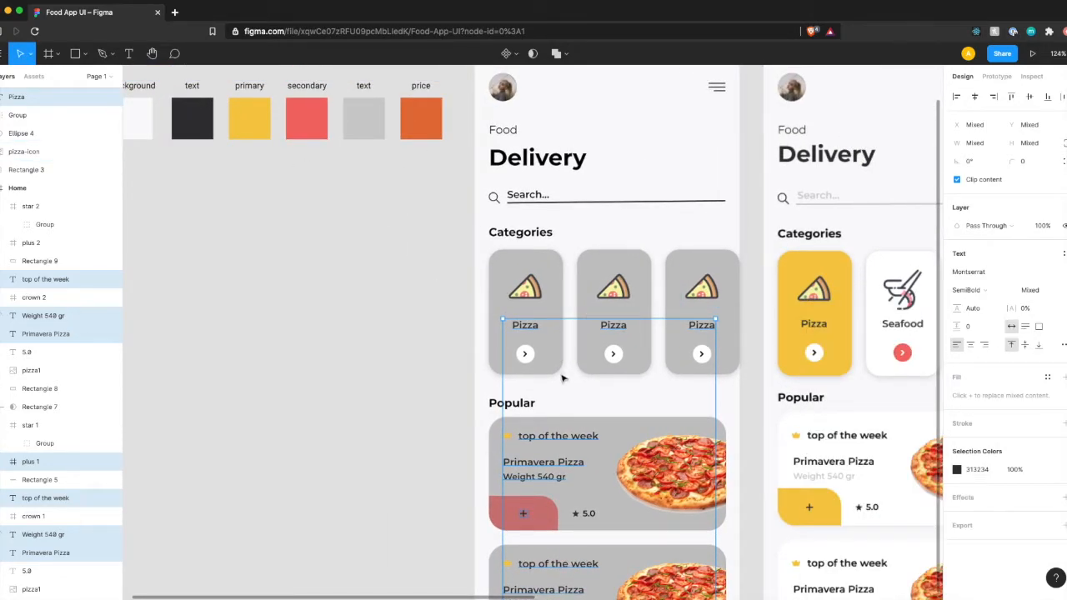
Step: Set the first category card's fill to the palette's primary yellow F5CA48 by sampling its swatch
scroll(550, 368, right, 2)
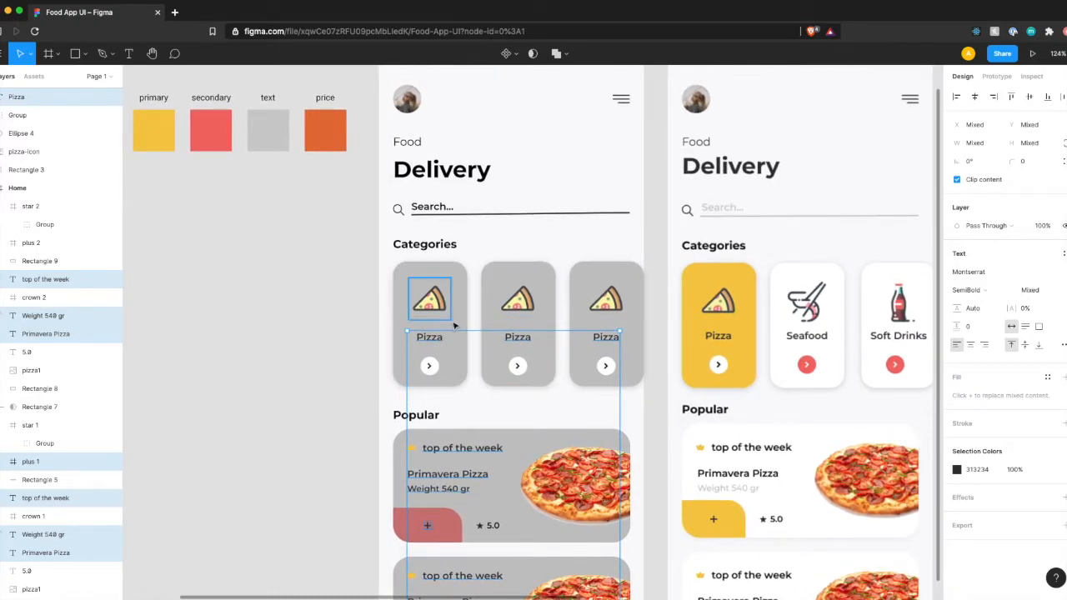
click(448, 308)
click(466, 333)
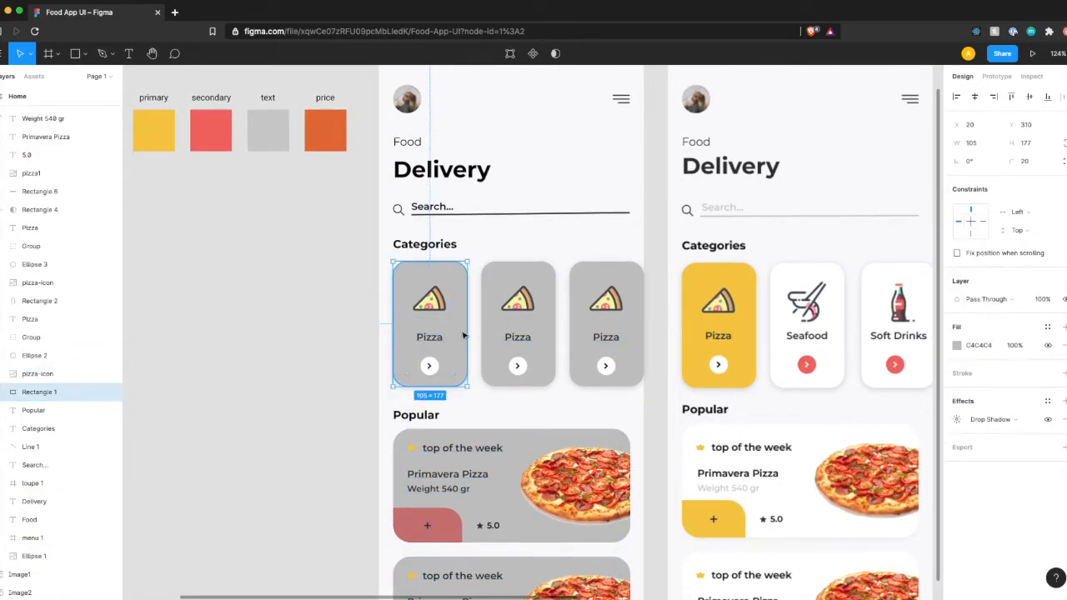
click(956, 345)
click(823, 473)
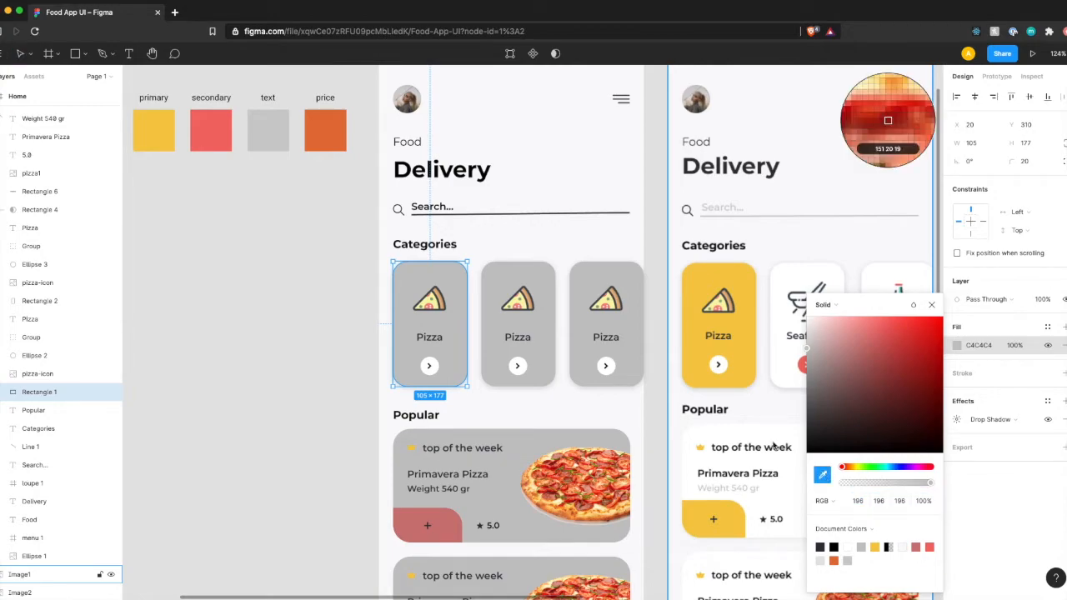
click(153, 129)
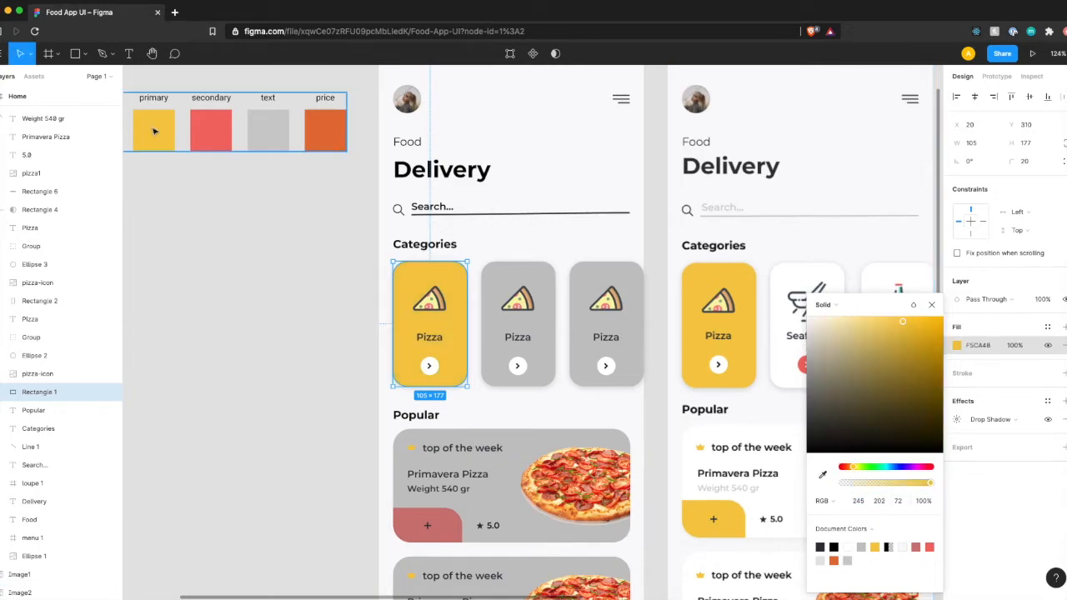
Step: Set the second category card's fill to white FFFFFF
click(548, 329)
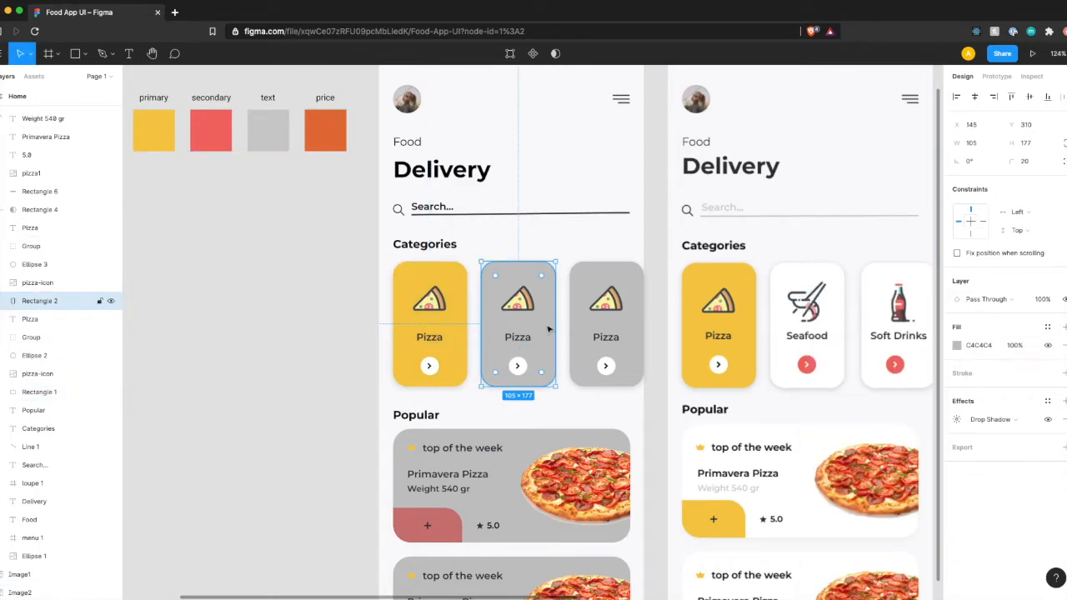
click(957, 345)
drag(815, 414, 797, 217)
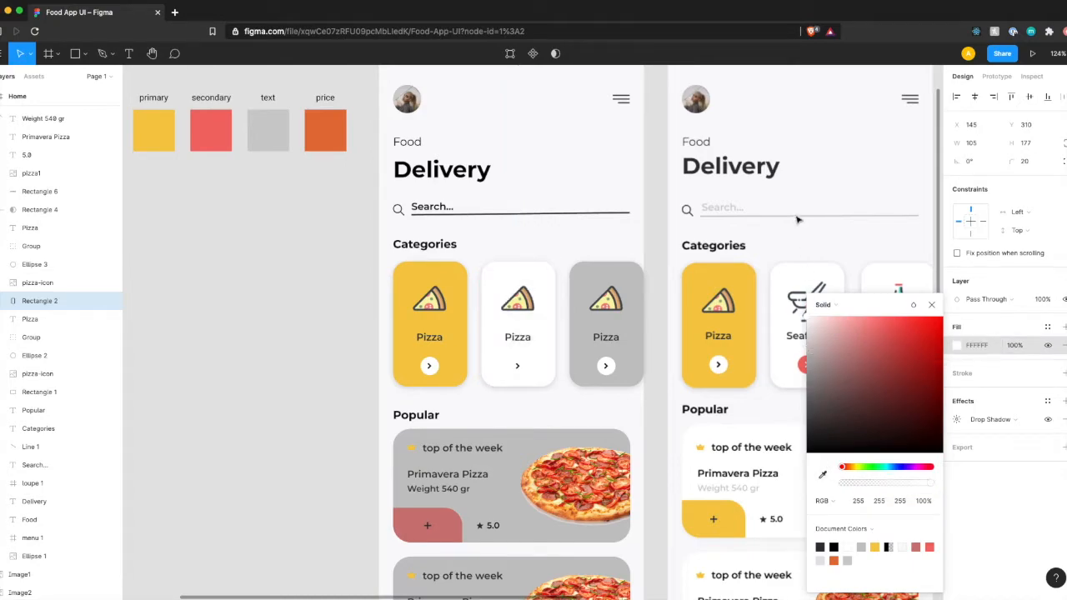
Step: Fill the second category card's arrow circle with the palette's secondary red and make its arrow white
click(522, 375)
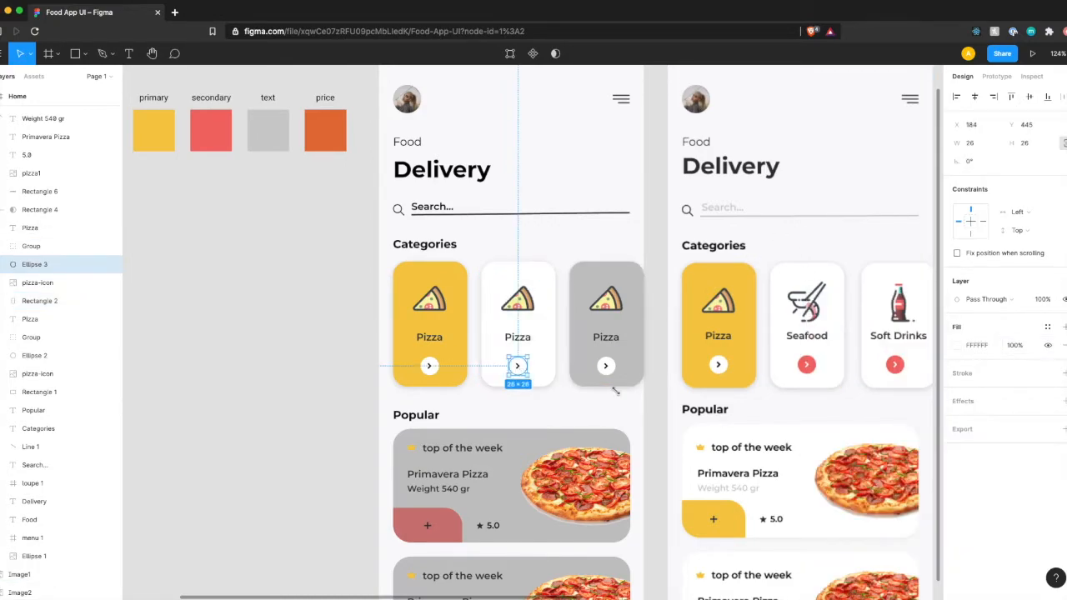
click(957, 345)
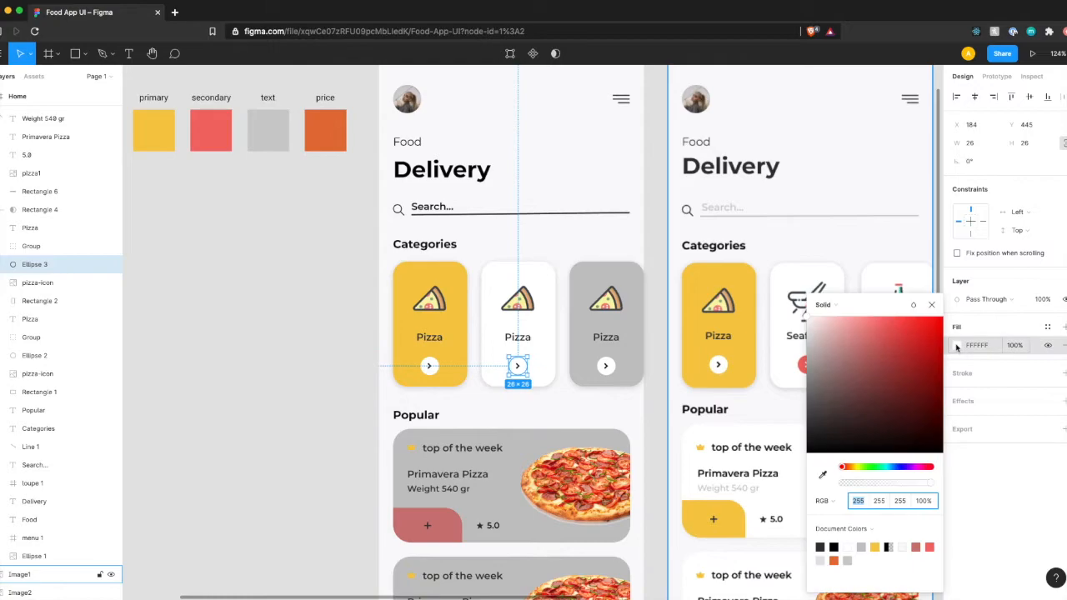
click(822, 474)
click(211, 130)
click(540, 373)
click(956, 392)
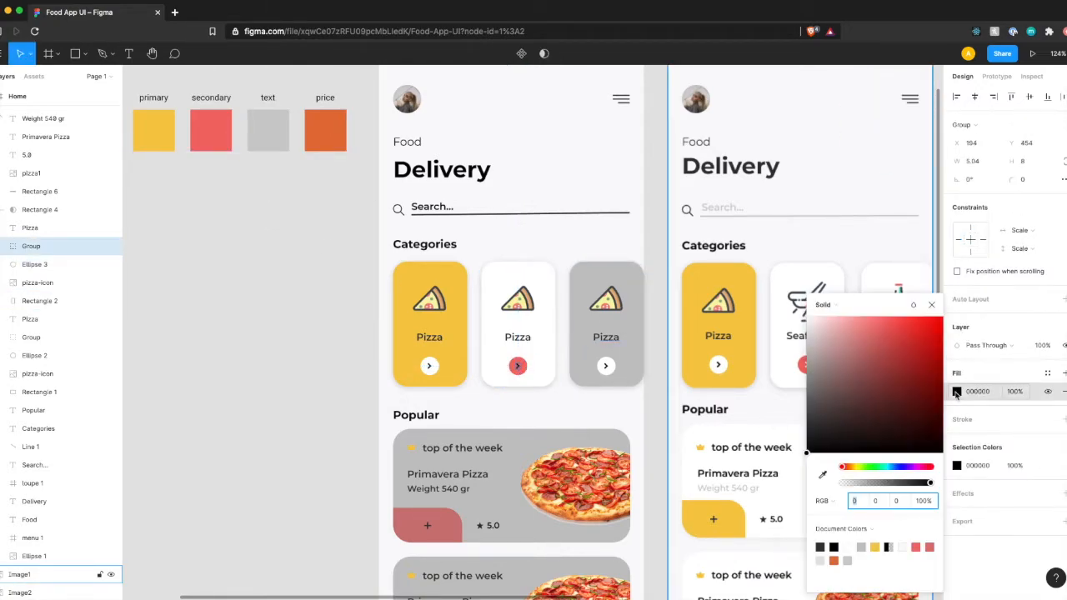
Step: Set the third category card's fill to white FFFFFF
click(631, 354)
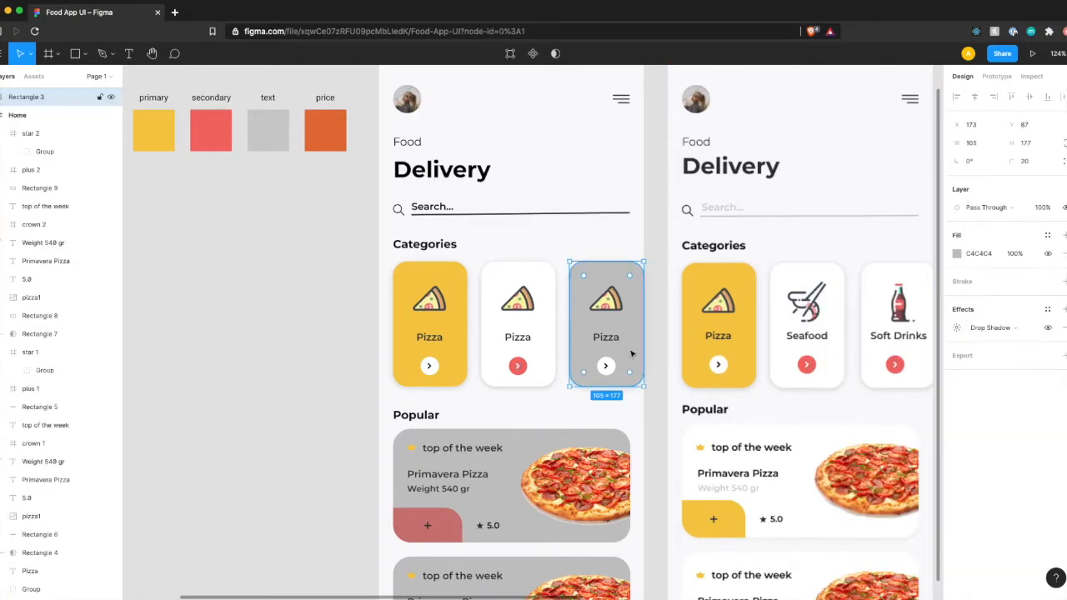
click(956, 253)
drag(878, 284, 791, 245)
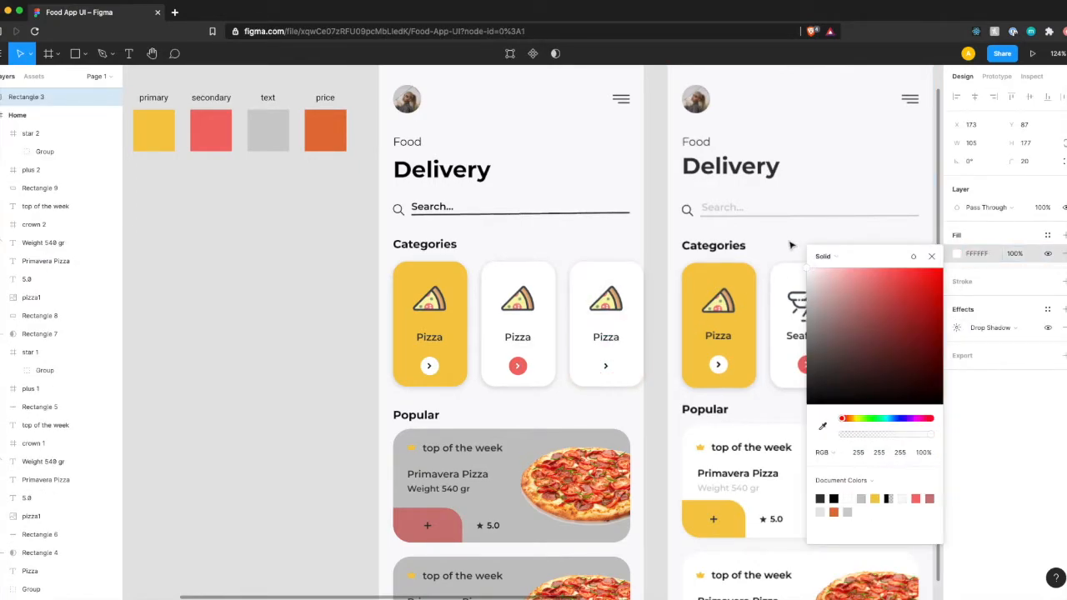
Step: Fill the third category card's arrow circle with the secondary red F26C68 from the palette and set its arrow to white FFFFFF
click(606, 365)
click(956, 257)
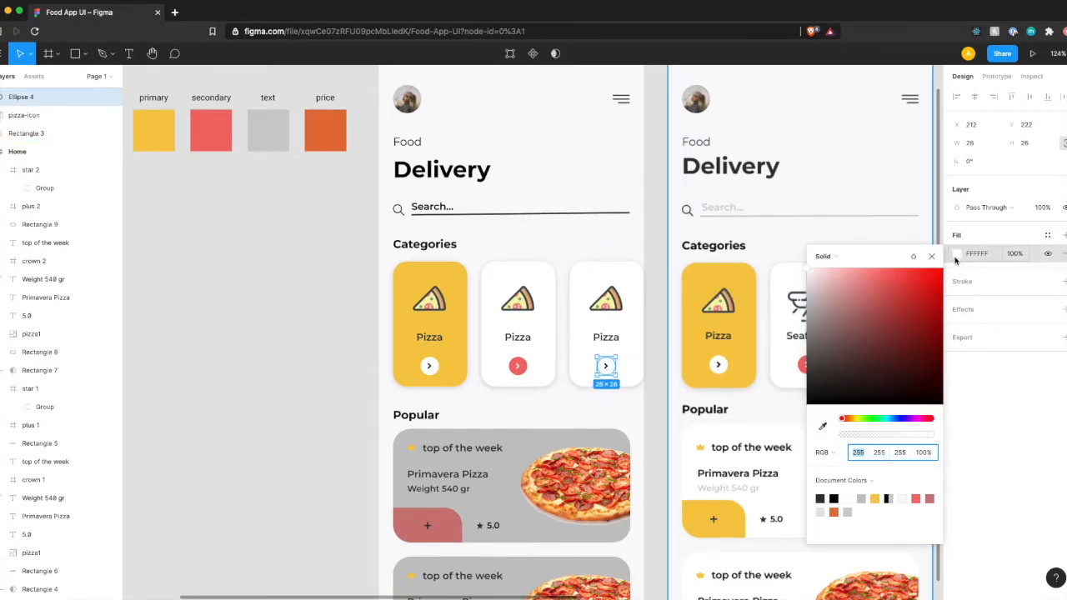
click(821, 427)
click(211, 130)
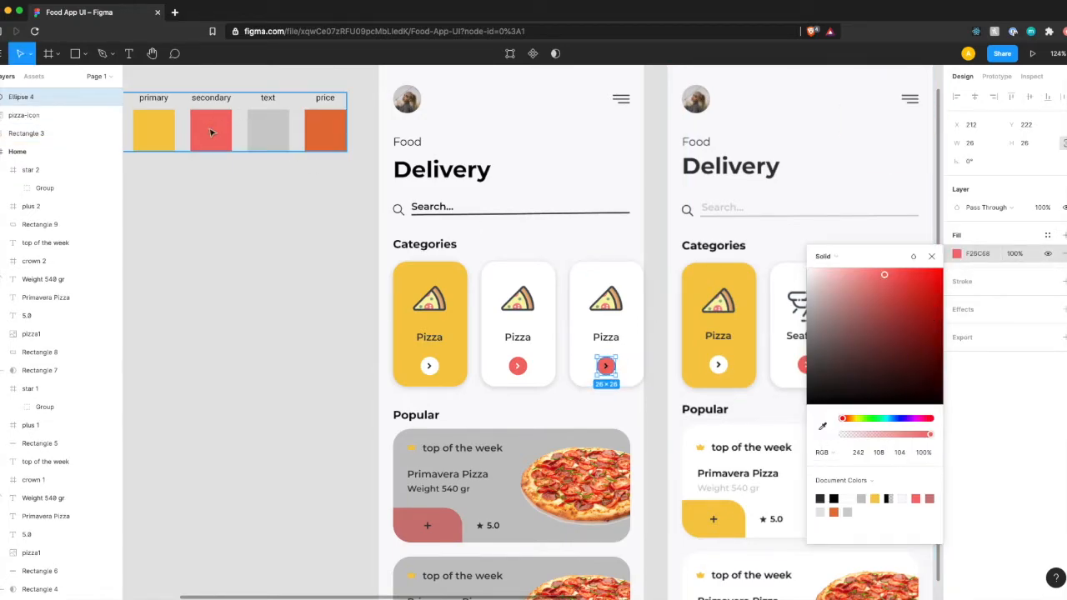
click(607, 367)
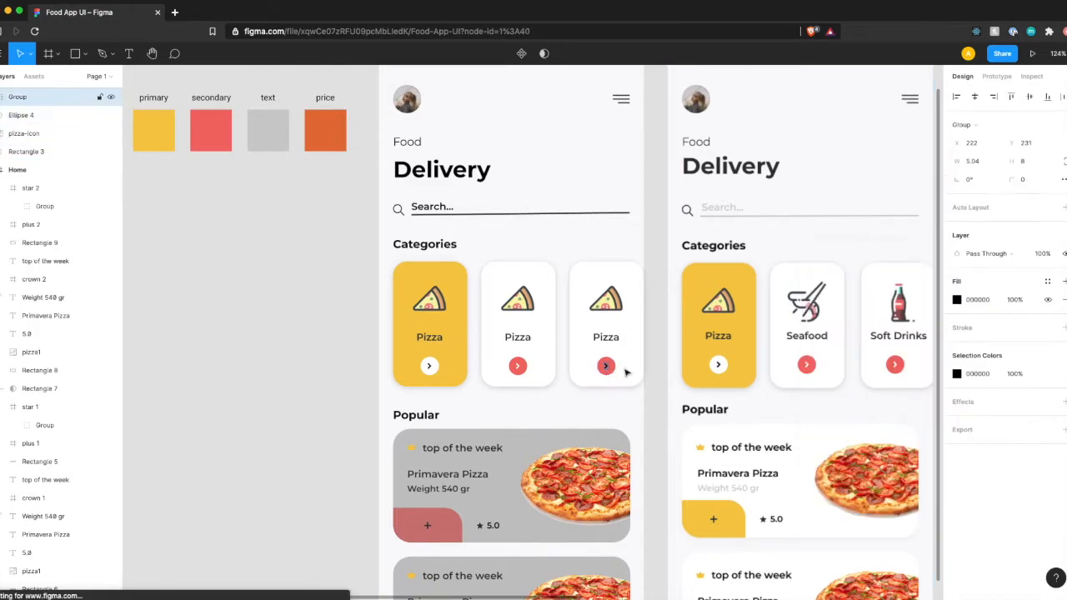
click(956, 374)
drag(832, 344, 769, 284)
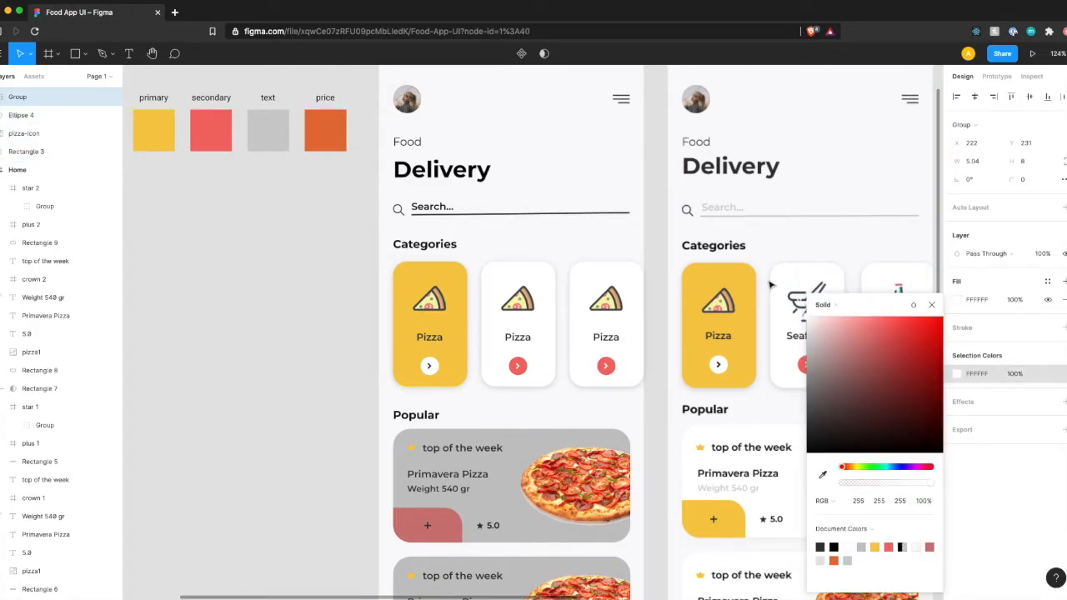
click(932, 304)
Step: Set the background fill of both popular cards to white FFFFFF
scroll(499, 438, down, 3)
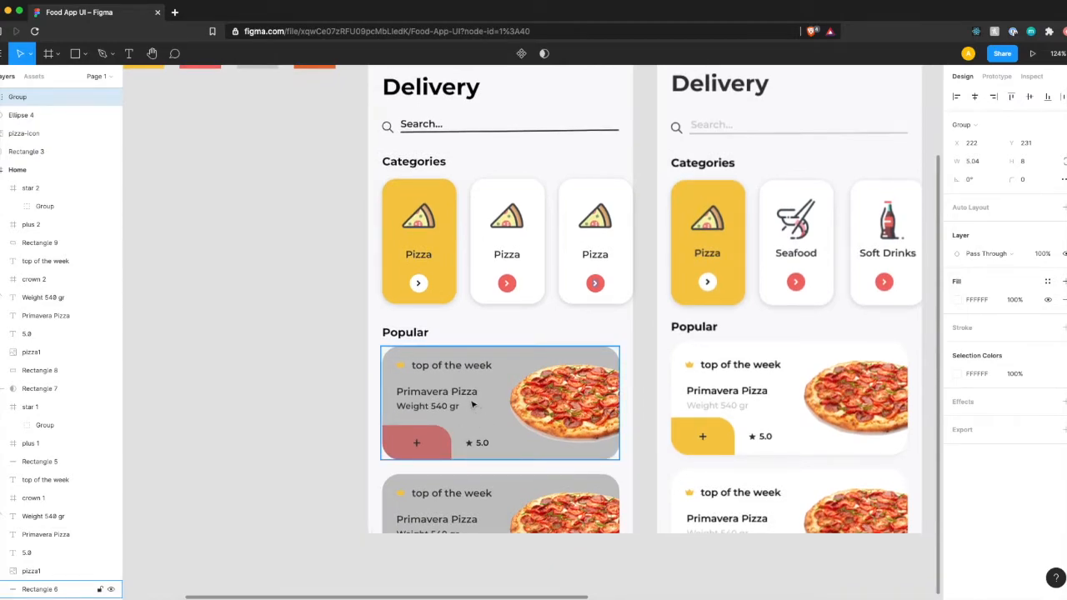
click(485, 422)
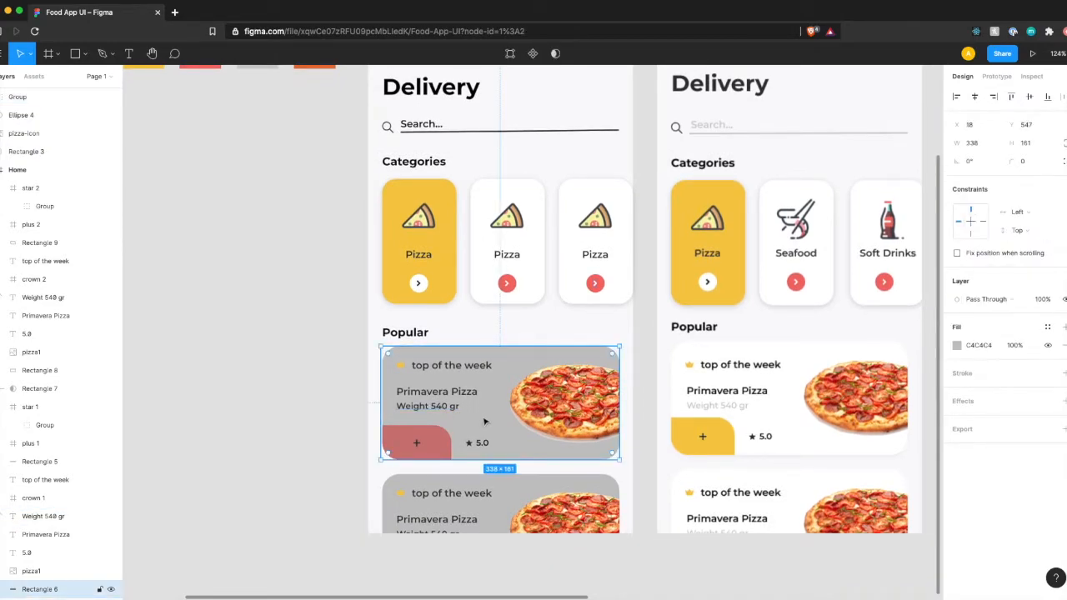
click(958, 345)
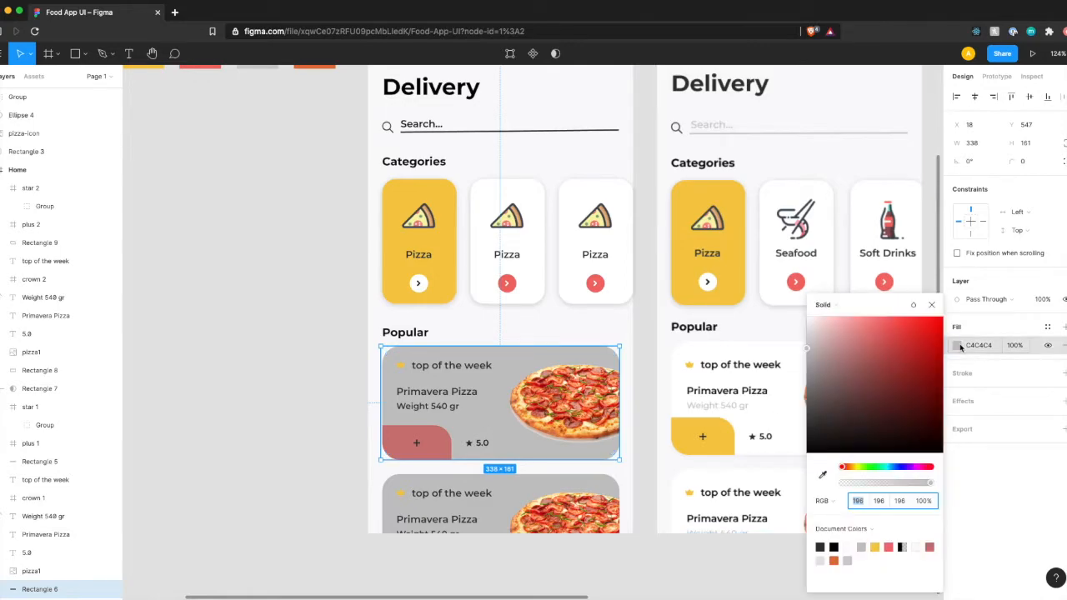
drag(817, 340, 790, 286)
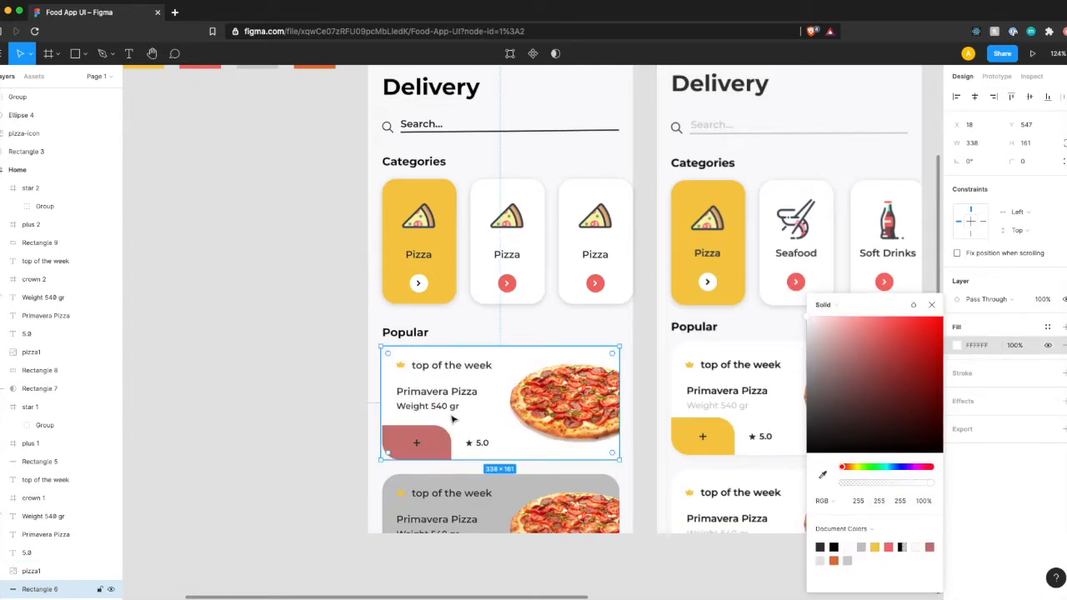
shift+click(515, 492)
click(493, 495)
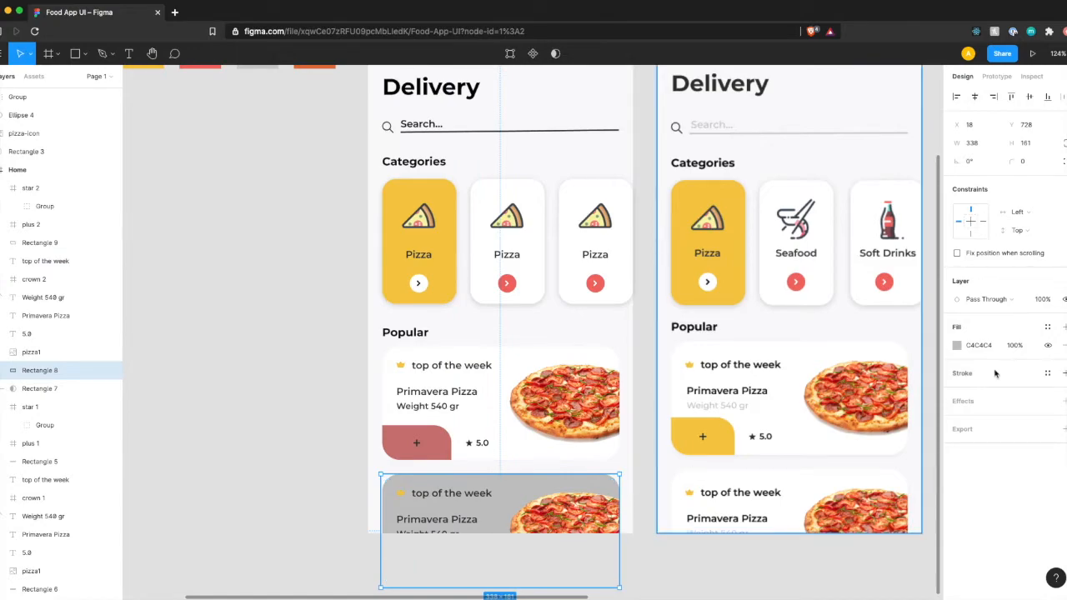
click(958, 345)
drag(836, 343, 771, 249)
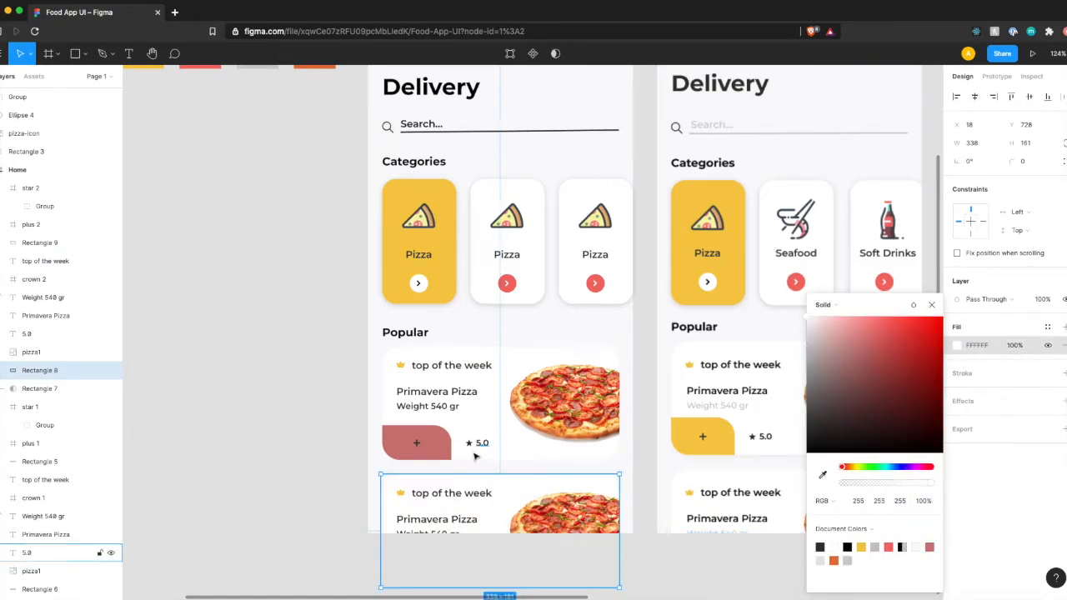
Step: Set the first popular card's weight text to the palette's light grey text colour CDCDCD by sampling its swatch
click(470, 444)
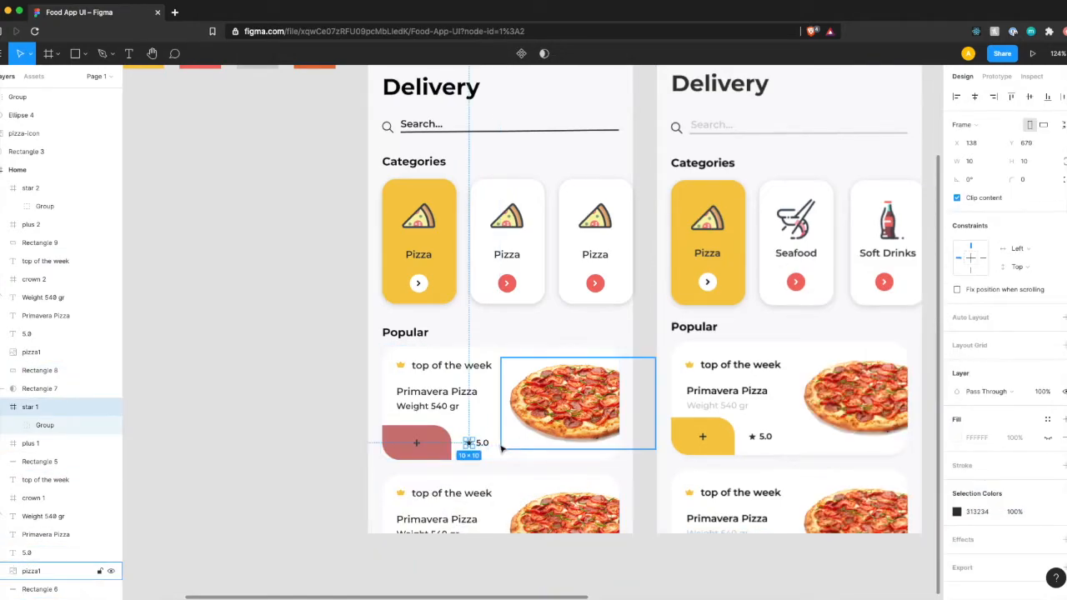
click(426, 406)
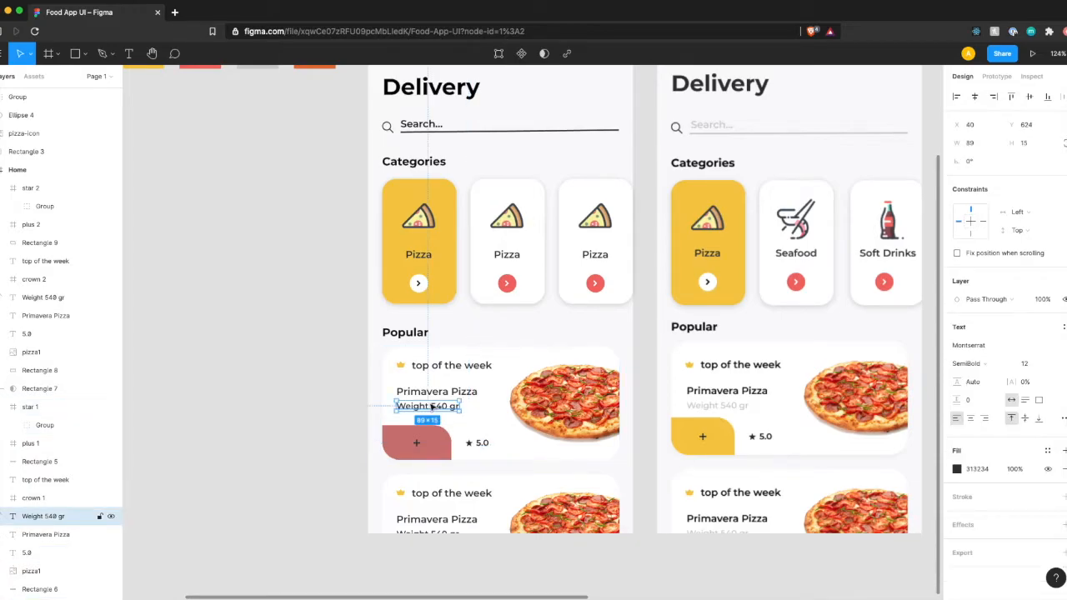
click(957, 468)
scroll(800, 467, up, 3)
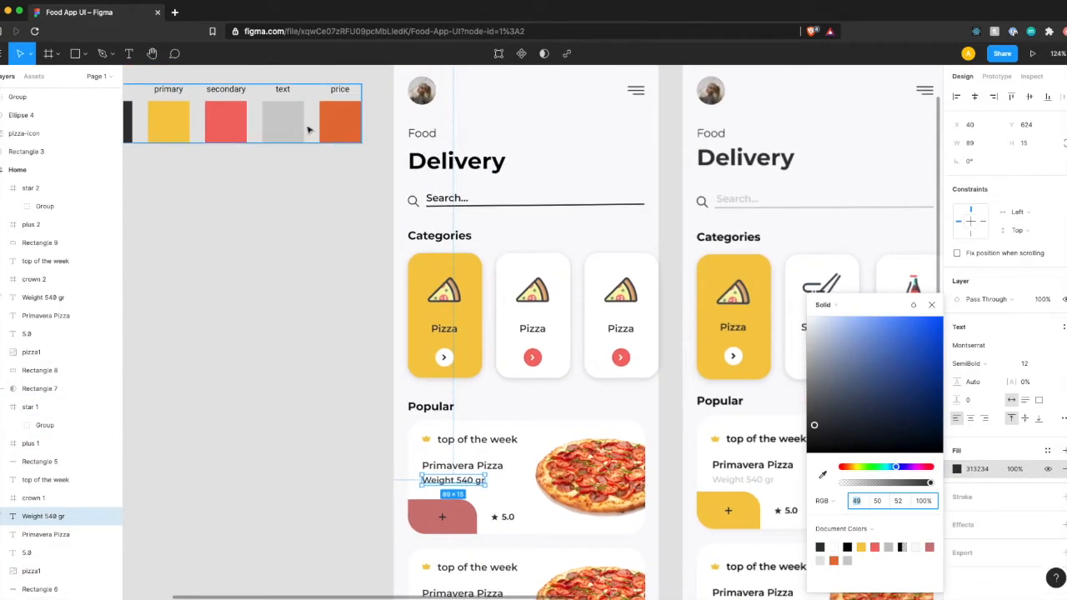
click(821, 474)
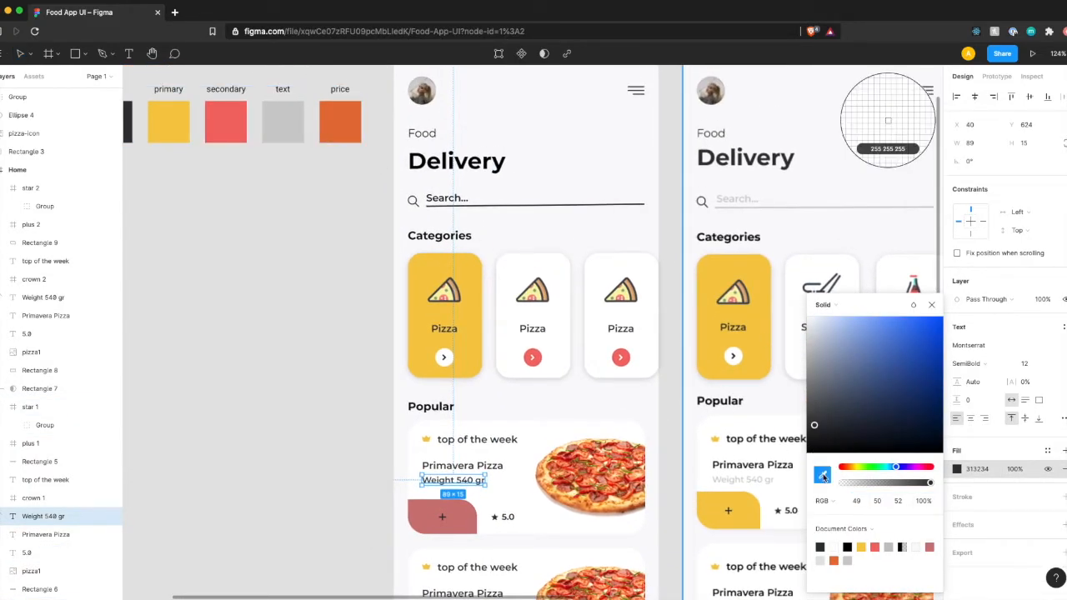
click(295, 121)
Step: Recolour the second popular card's weight text with the palette's light grey text swatch
scroll(547, 464, down, 2)
scroll(547, 464, down, 1)
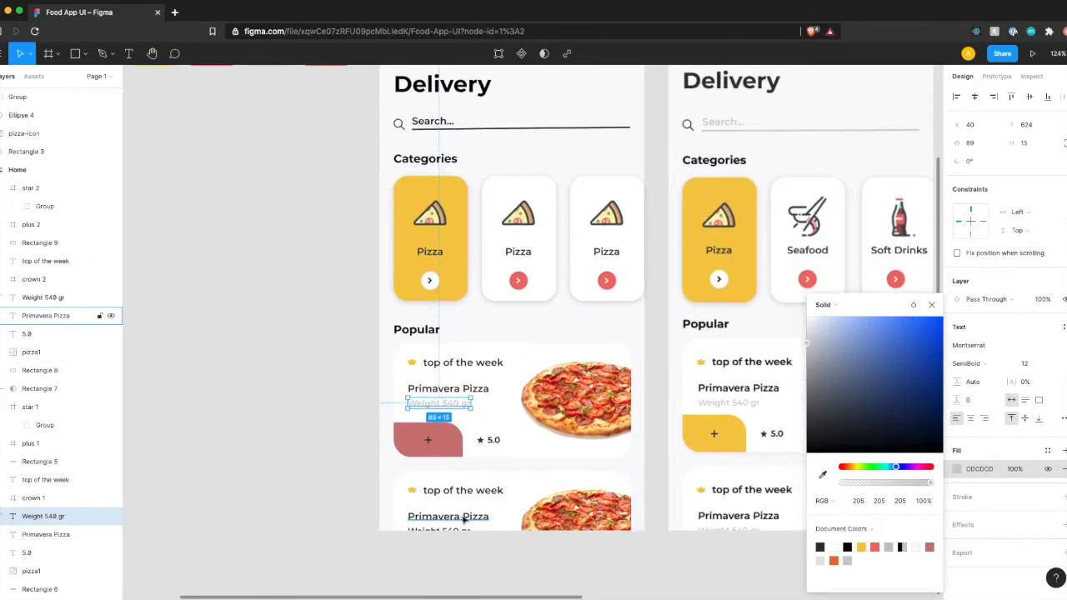
click(450, 530)
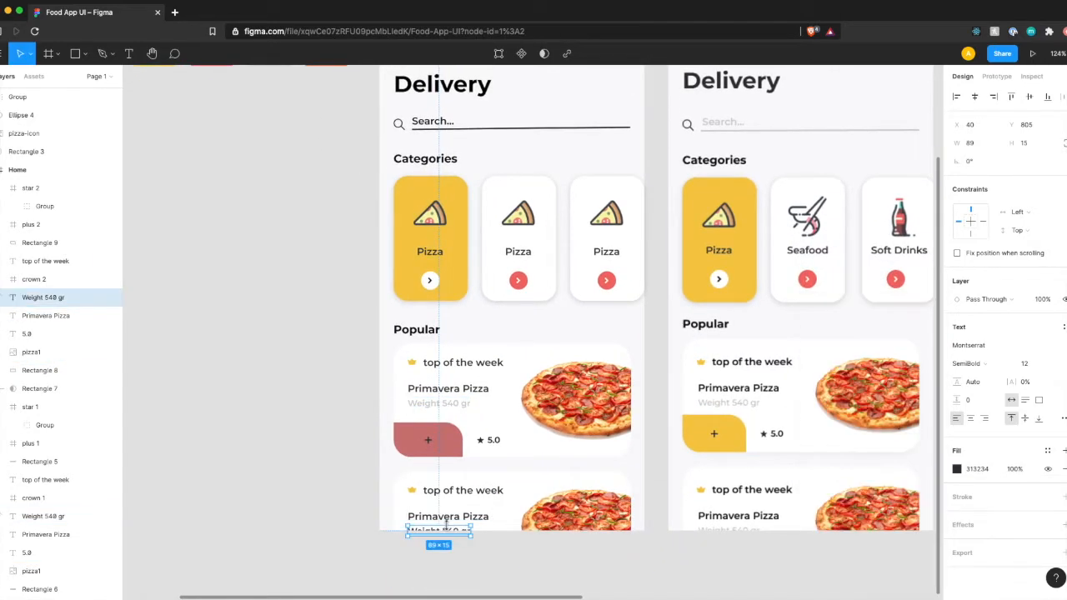
click(956, 469)
click(820, 475)
scroll(295, 123, up, 3)
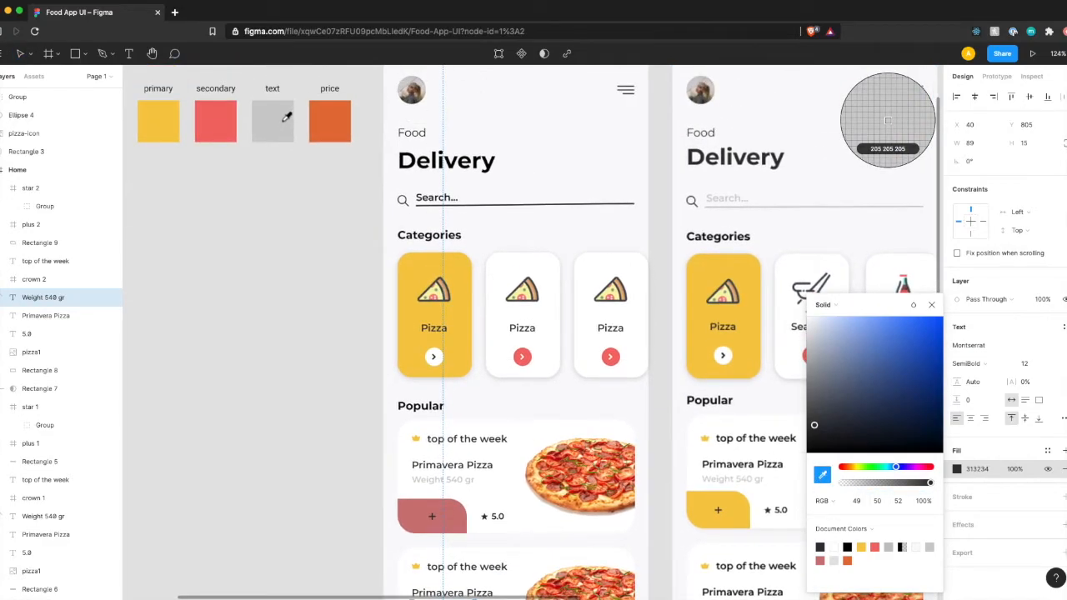
click(274, 118)
scroll(321, 383, down, 3)
click(317, 408)
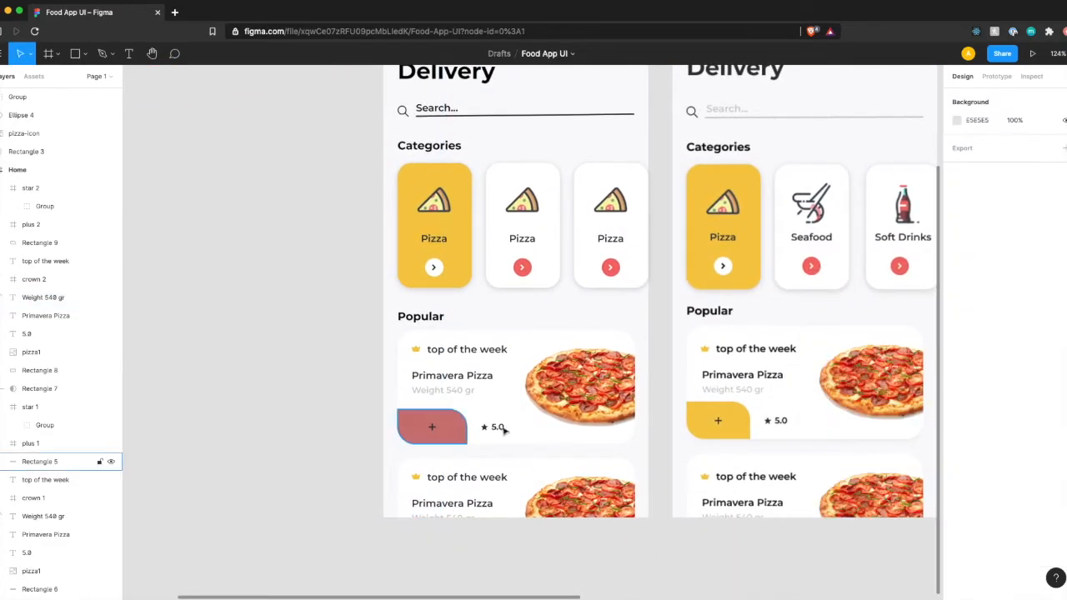
Step: Set the fill of the first popular card's plus button to the primary yellow F5CA48 from the document colours
click(439, 428)
click(956, 364)
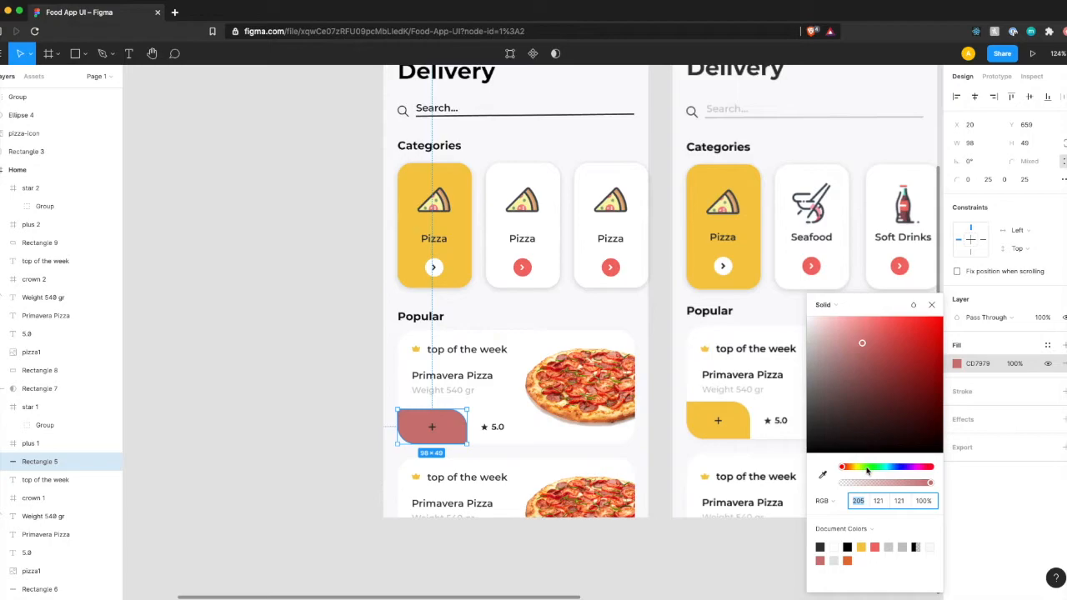
click(863, 546)
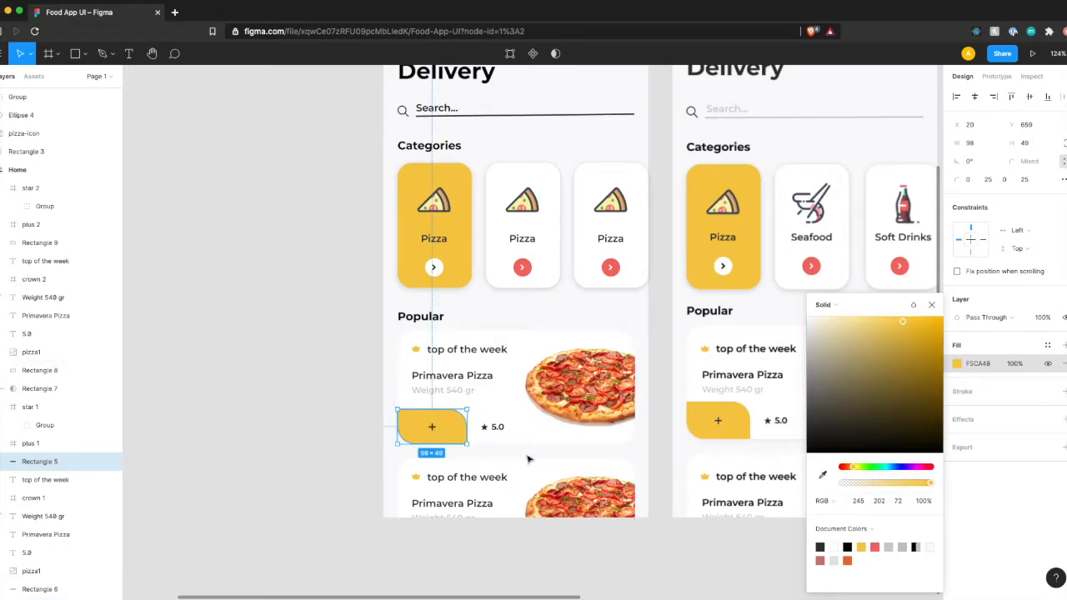
click(527, 459)
Step: Add a drop shadow to the first popular card's background with blur 10 and Y offset 2, and adjust the shadow's opacity
scroll(527, 459, right, 1)
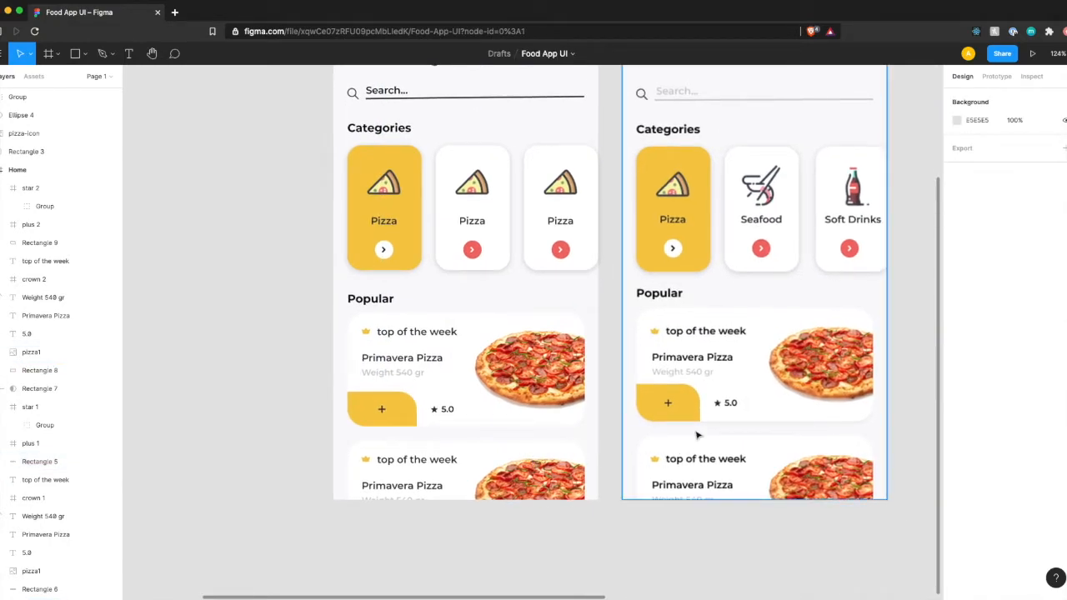
scroll(737, 422, up, 5)
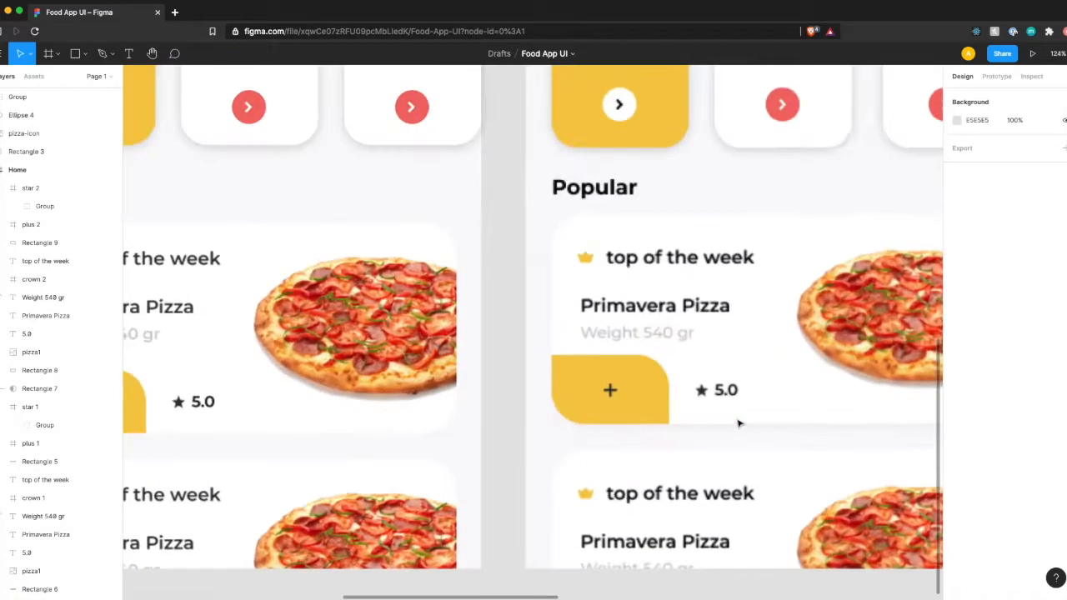
scroll(392, 428, left, 1)
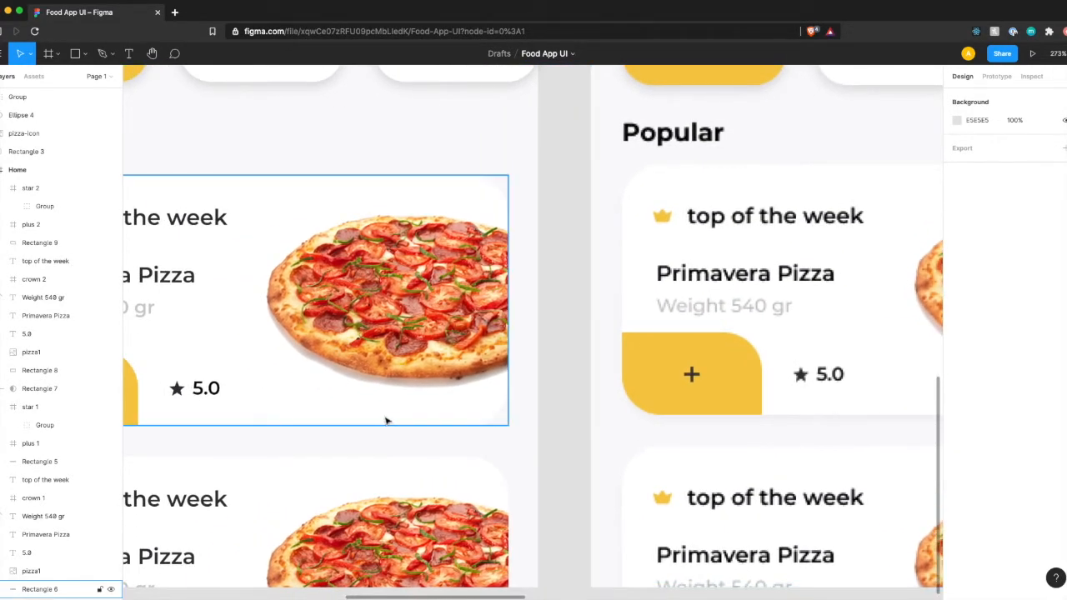
click(386, 421)
scroll(386, 420, down, 5)
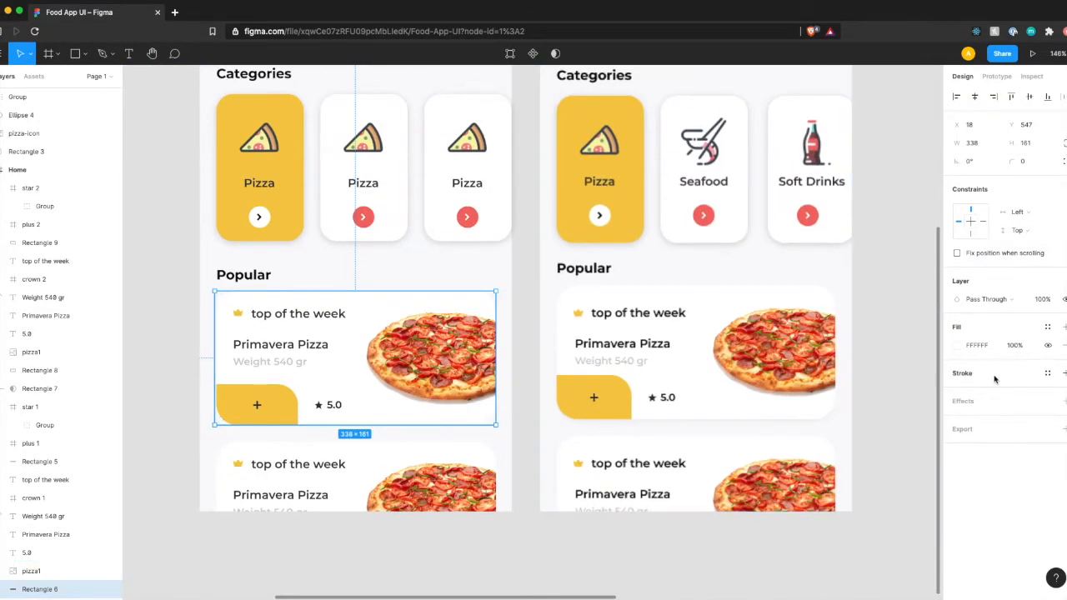
click(1062, 401)
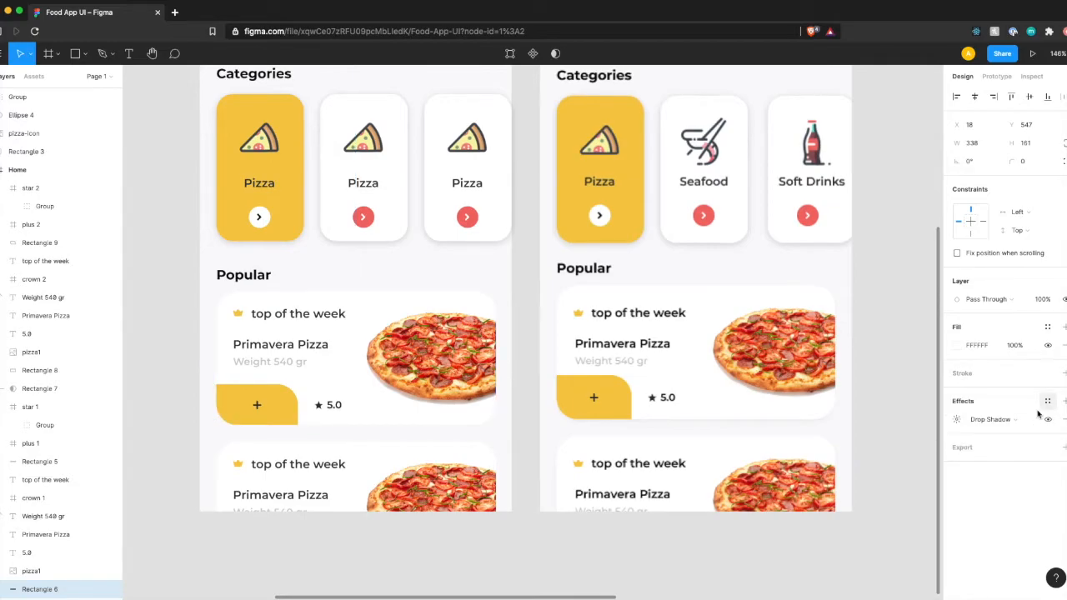
click(957, 419)
drag(876, 448, 948, 452)
click(838, 466)
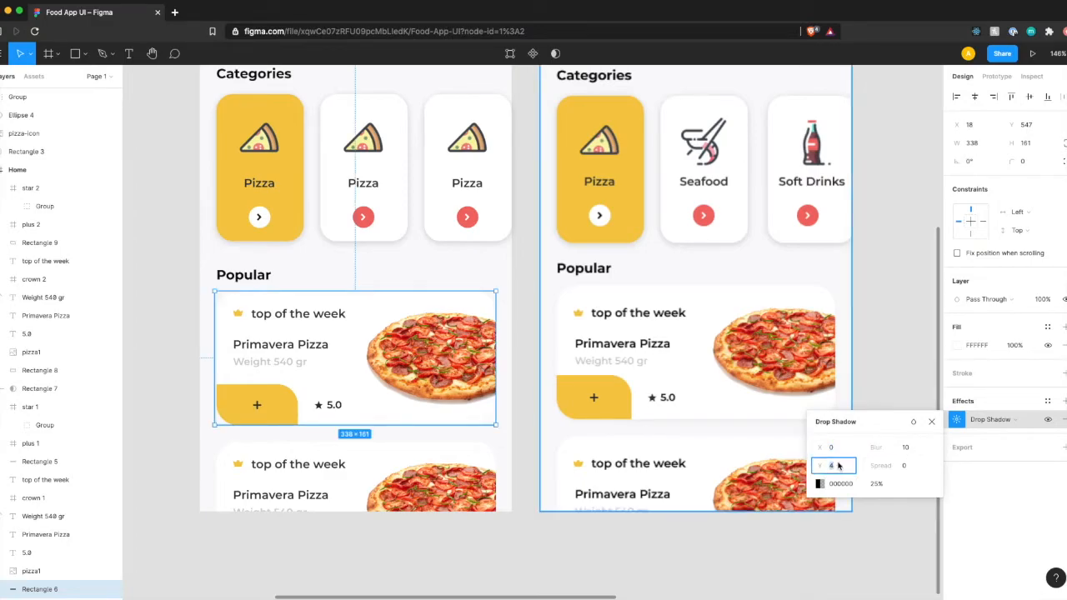
click(880, 484)
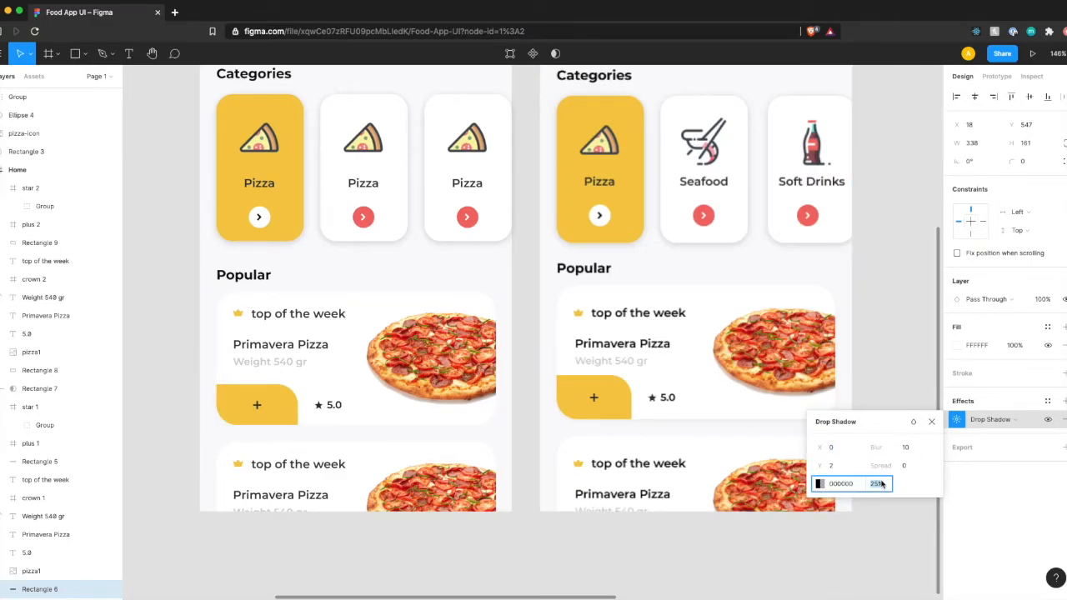
click(207, 428)
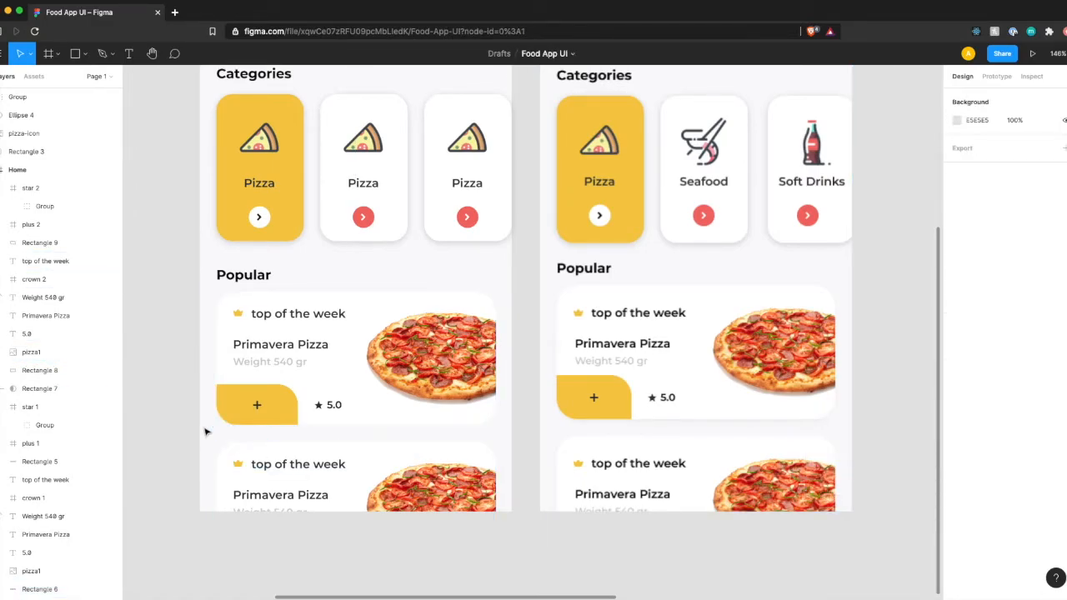
Step: Delete the second popular card's background, mask, texts, crown, pizza image and yellow button shape
click(267, 446)
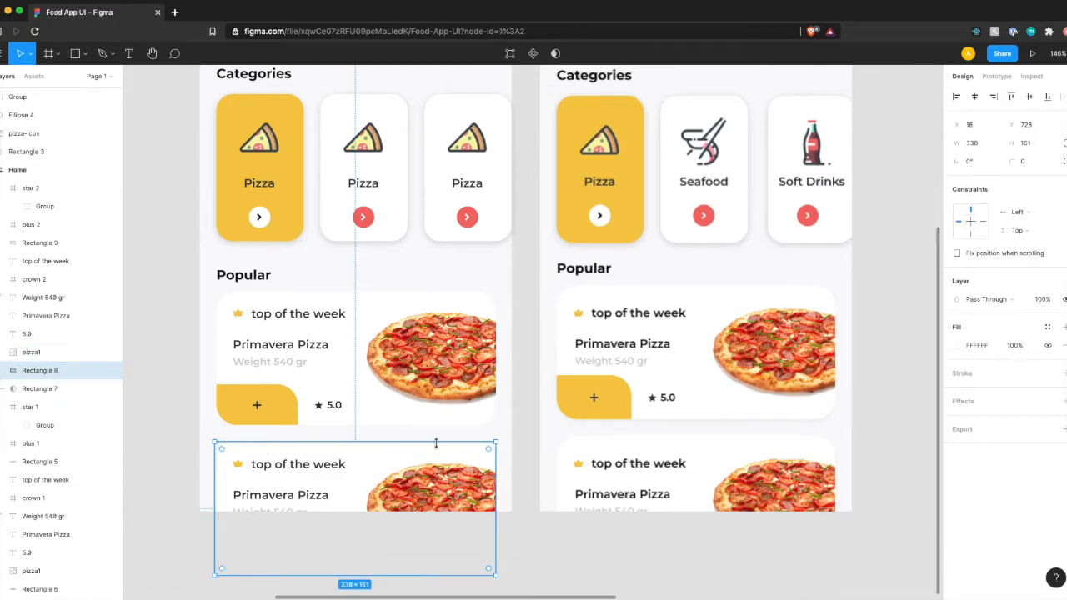
key(Delete)
click(332, 453)
key(Delete)
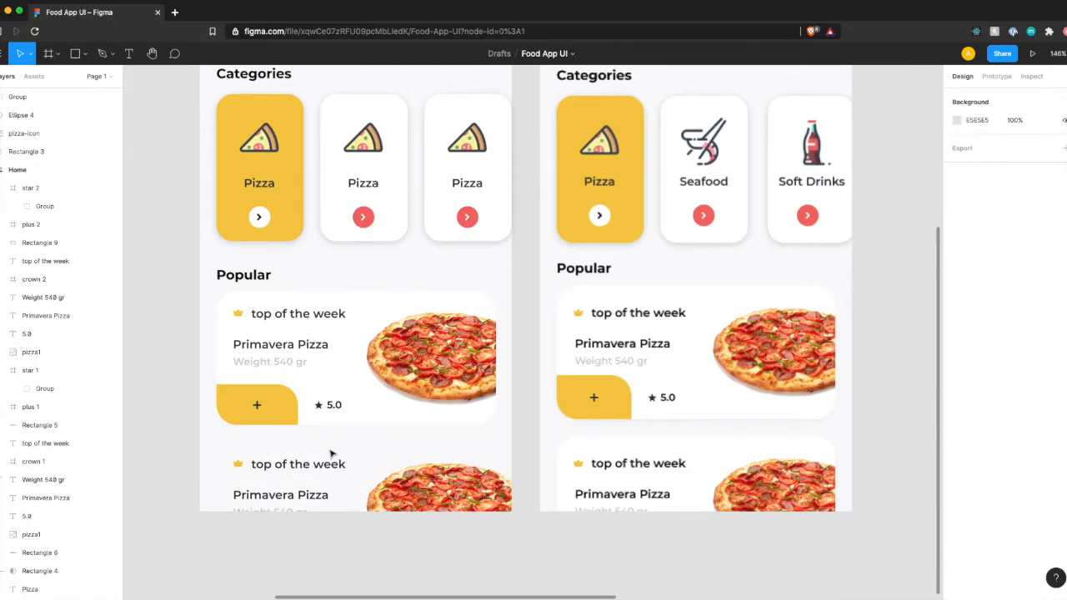
drag(226, 446, 485, 549)
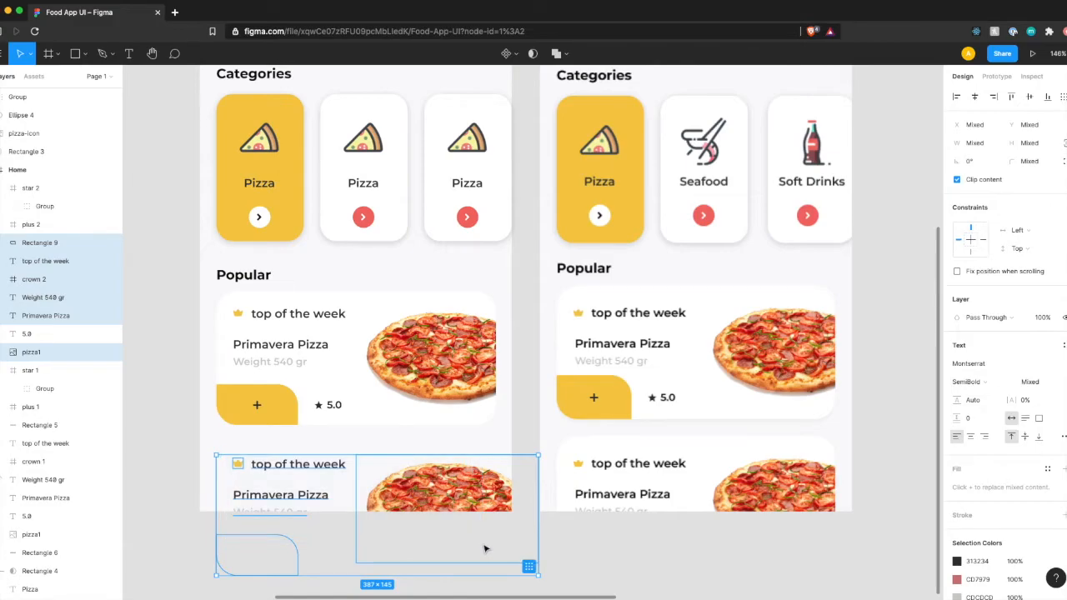
key(Delete)
Step: Copy all elements of the first popular card and place the pasted card directly below the original
drag(474, 487, 225, 290)
key(ctrl+v)
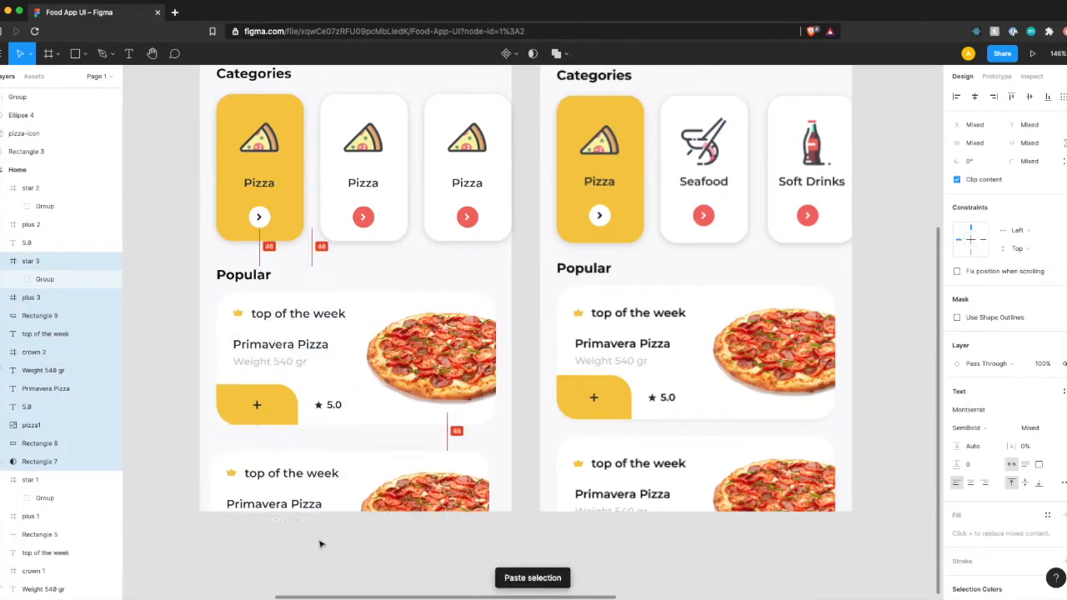
drag(321, 527, 324, 526)
key(alt)
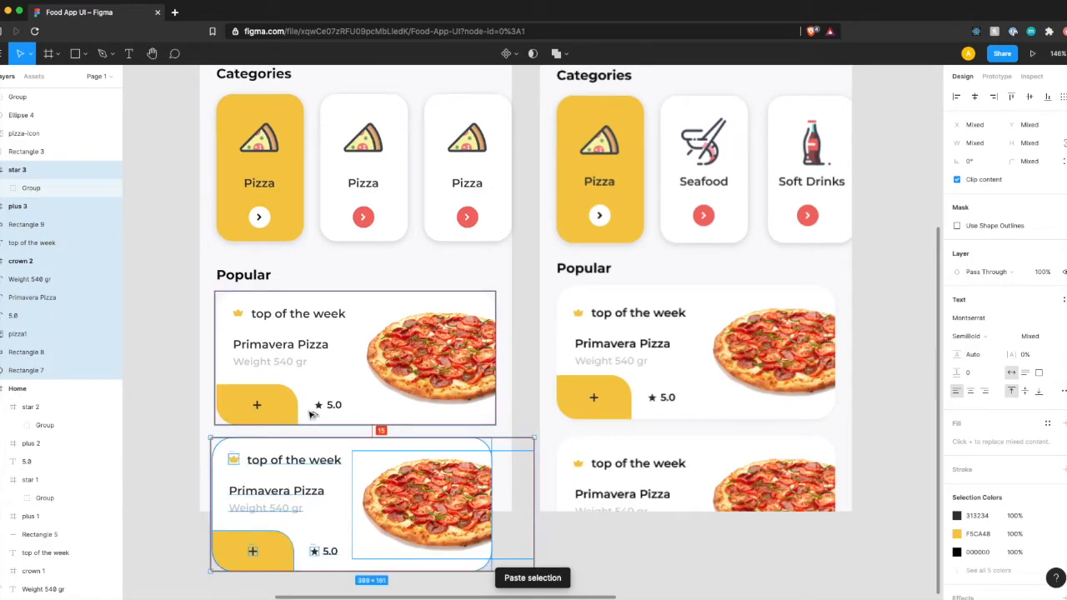
Step: Nudge the pasted popular card down and to the right so it lines up under the first card
key(alt+Down)
key(Down)
key(Down)
key(Down)
key(Down)
key(Down)
key(Down)
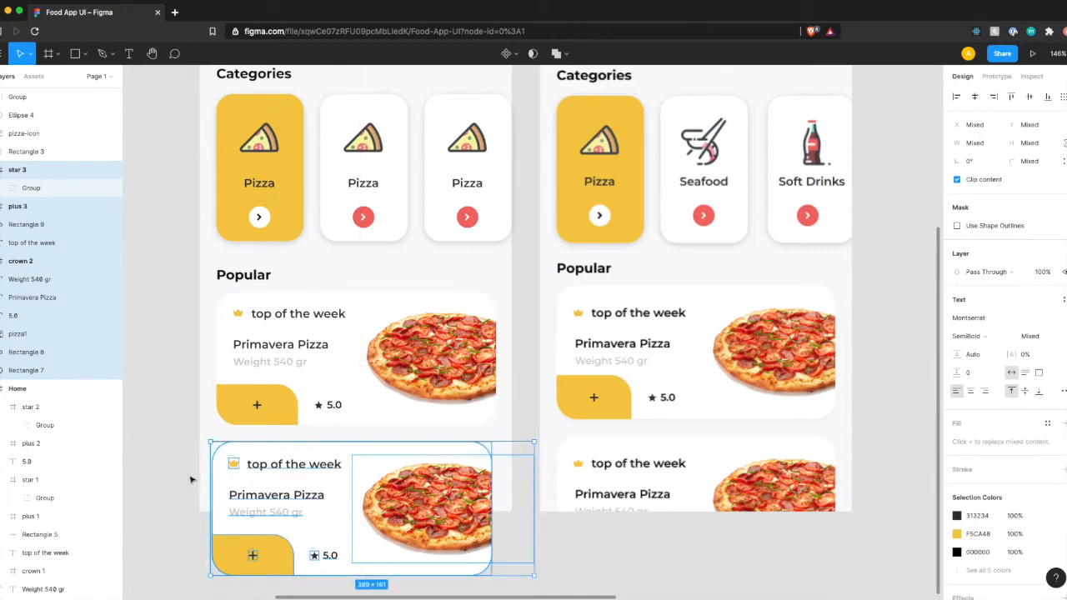
key(Right)
key(Right)
key(Right)
key(Right)
key(Right)
key(Right)
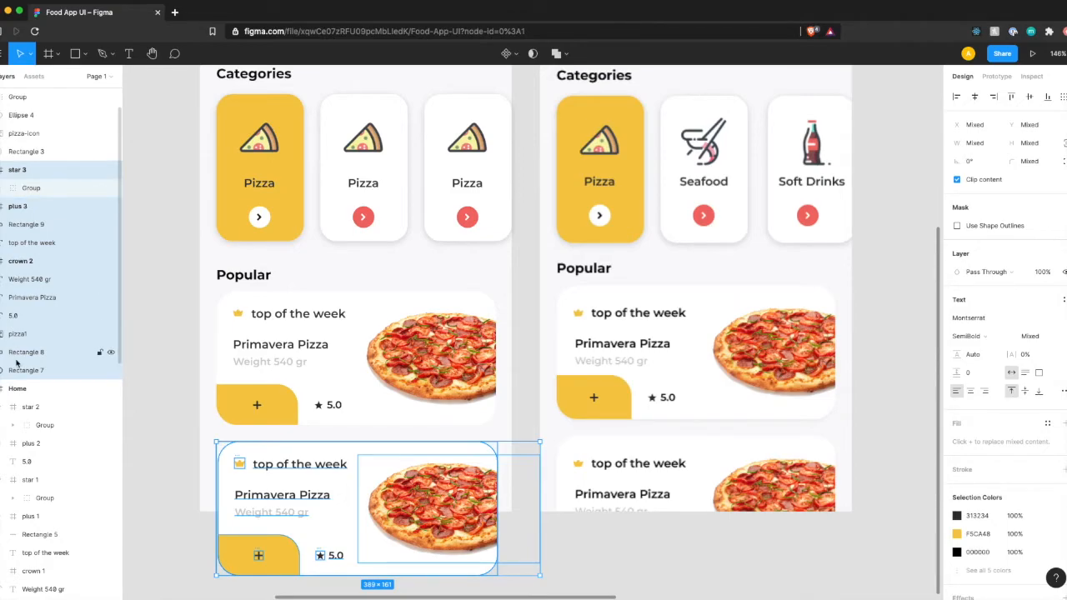
Step: Move all layers of the pasted popular card, from star 3 to Rectangle 7, into the Home frame
scroll(16, 362, up, 2)
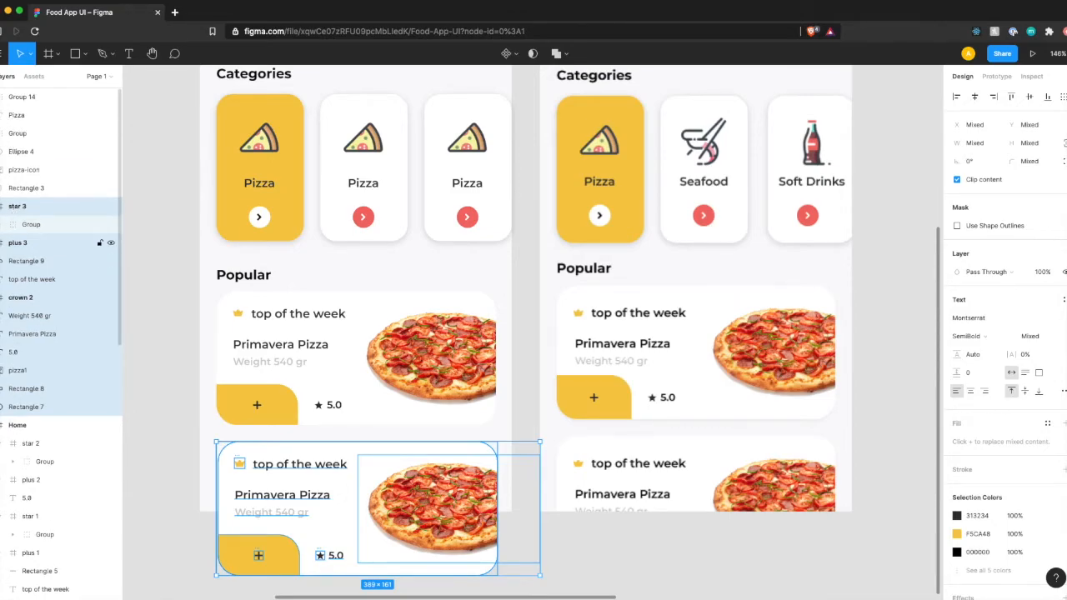
click(159, 360)
click(33, 406)
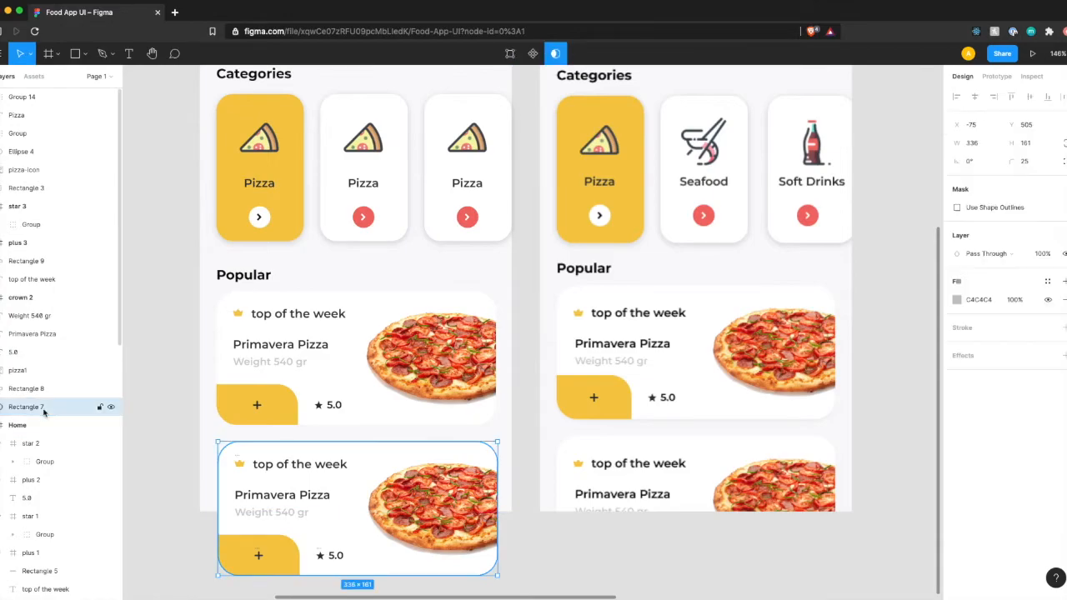
shift+click(21, 209)
drag(16, 408, 15, 439)
click(153, 462)
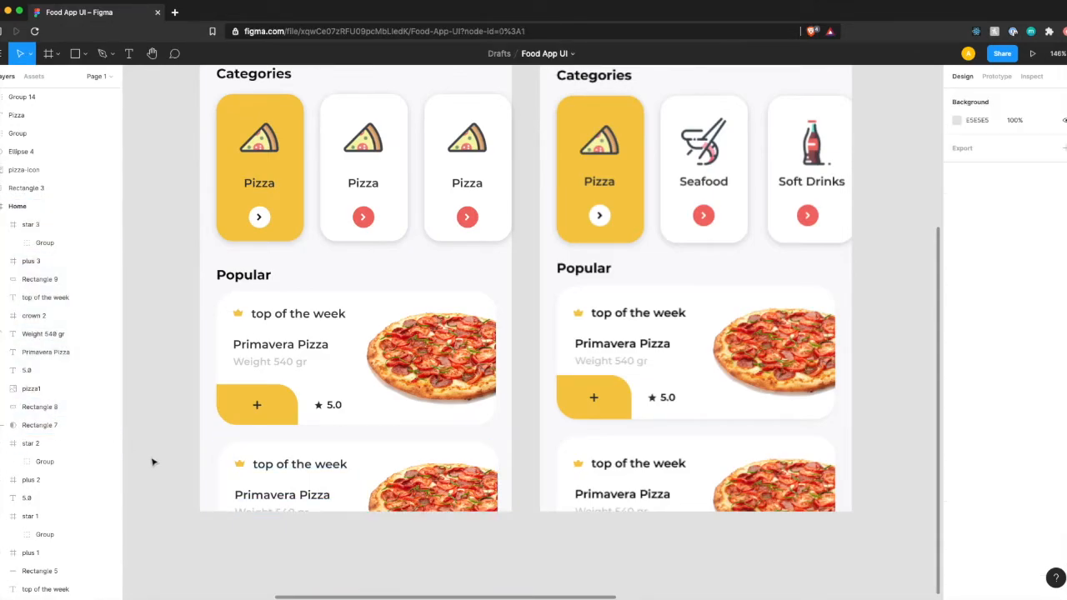
Step: Move the Home reference image far to the right and bring the Primavera Pizza detail reference closer to the Home frame
key(shift+1)
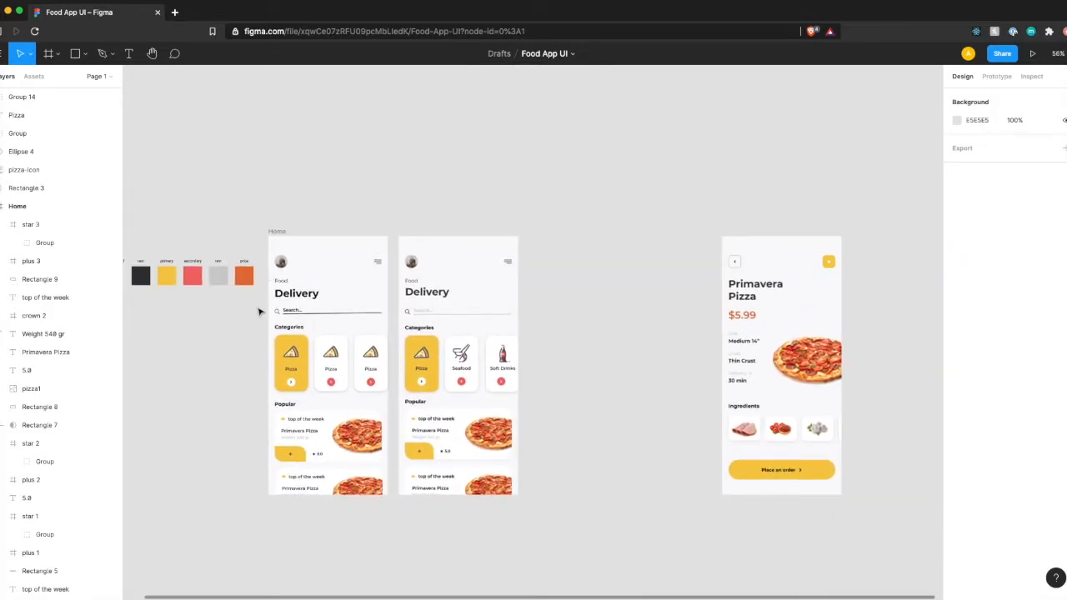
scroll(628, 365, right, 2)
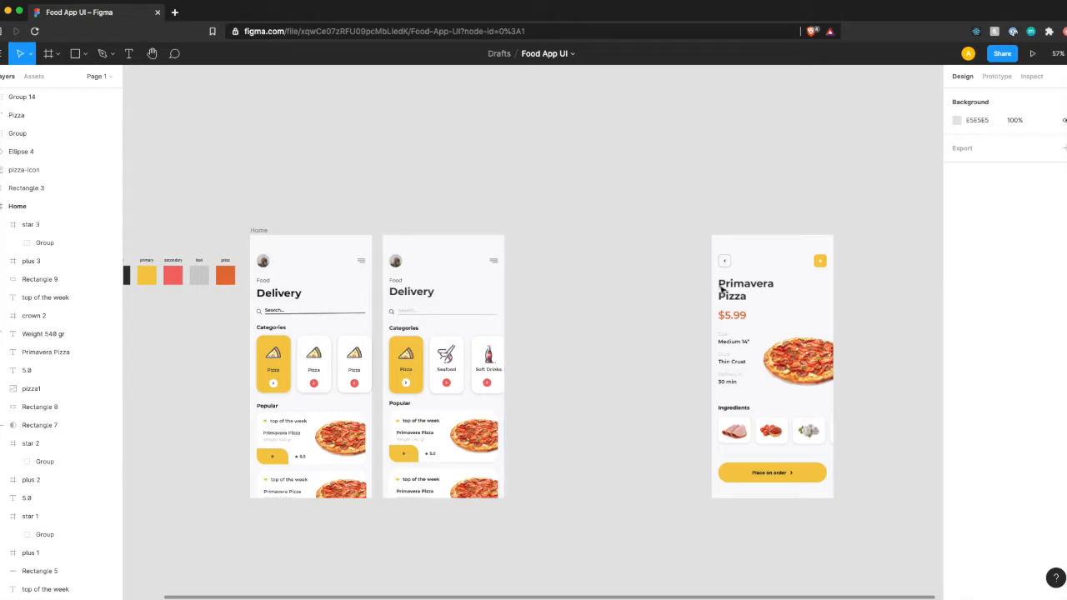
drag(442, 335, 887, 334)
drag(767, 347, 593, 341)
click(413, 273)
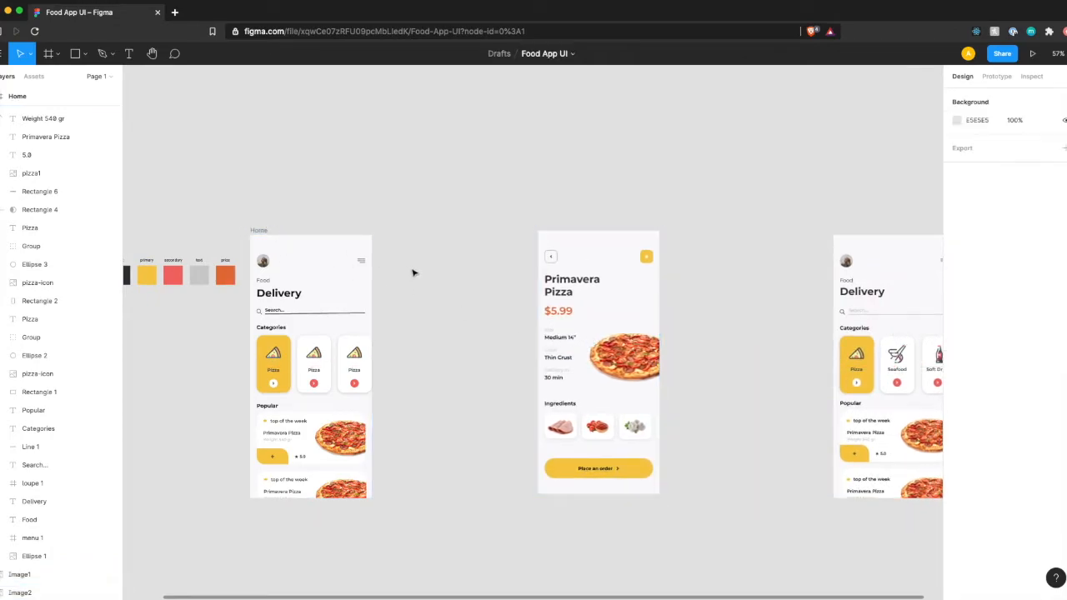
Step: Create an iPhone 11 Pro / X frame between the Home frame and the pizza detail reference, and level the reference with it
click(57, 54)
click(71, 79)
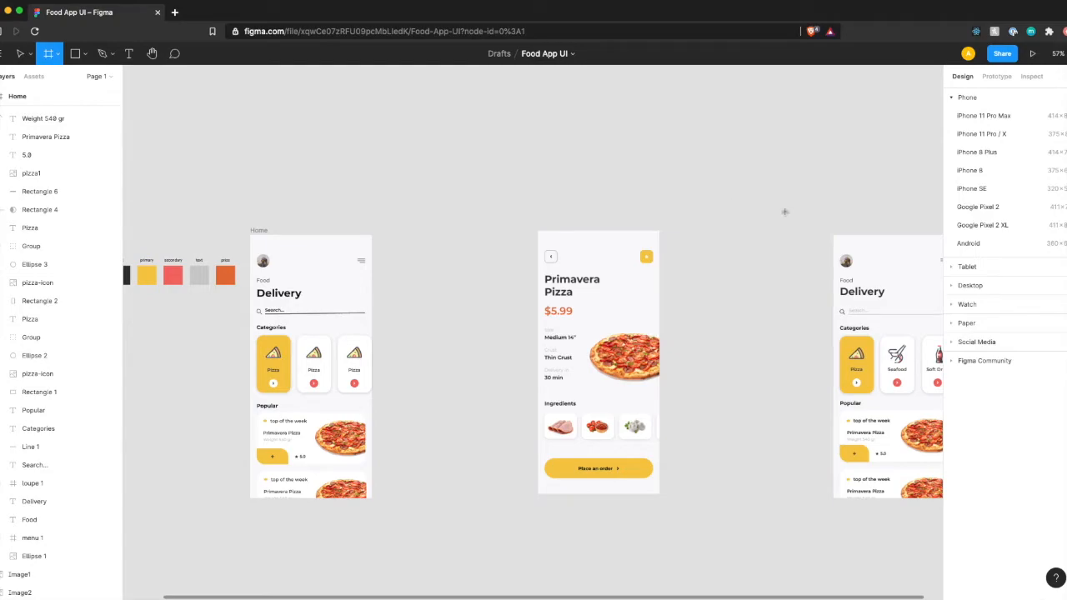
click(984, 135)
drag(717, 303, 438, 337)
drag(563, 341, 558, 345)
click(429, 305)
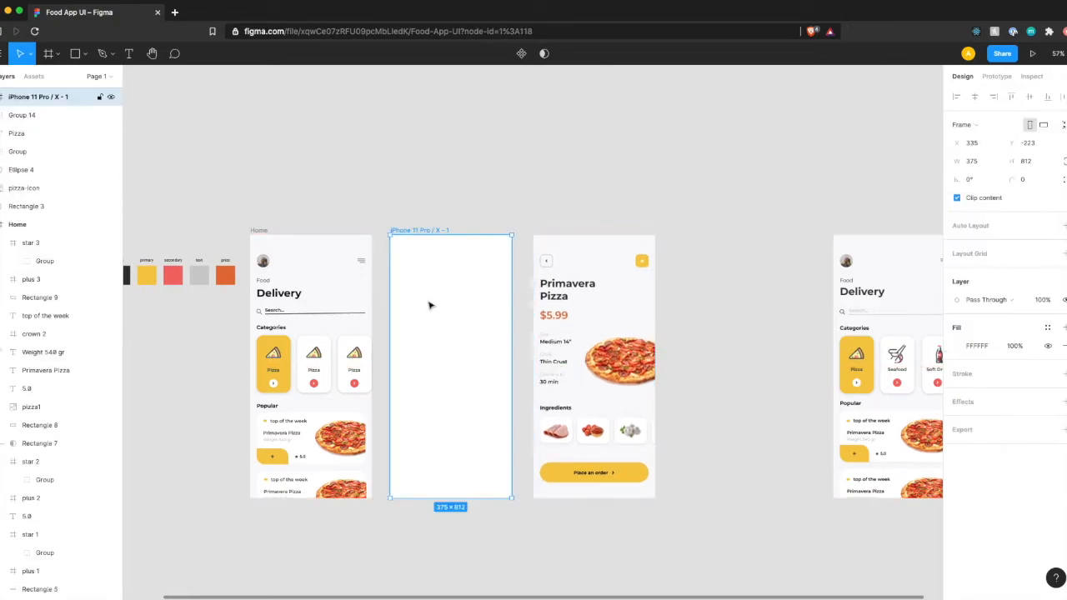
Step: Set the new frame's fill to the background colour F9F9FB by sampling the palette's background swatch
scroll(409, 279, left, 2)
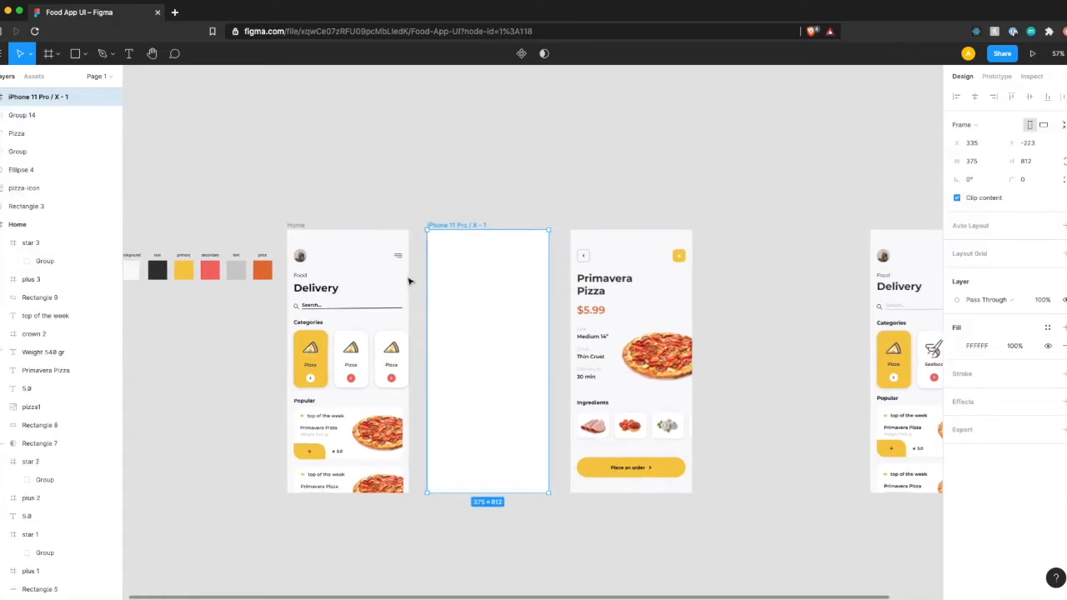
click(957, 345)
click(821, 474)
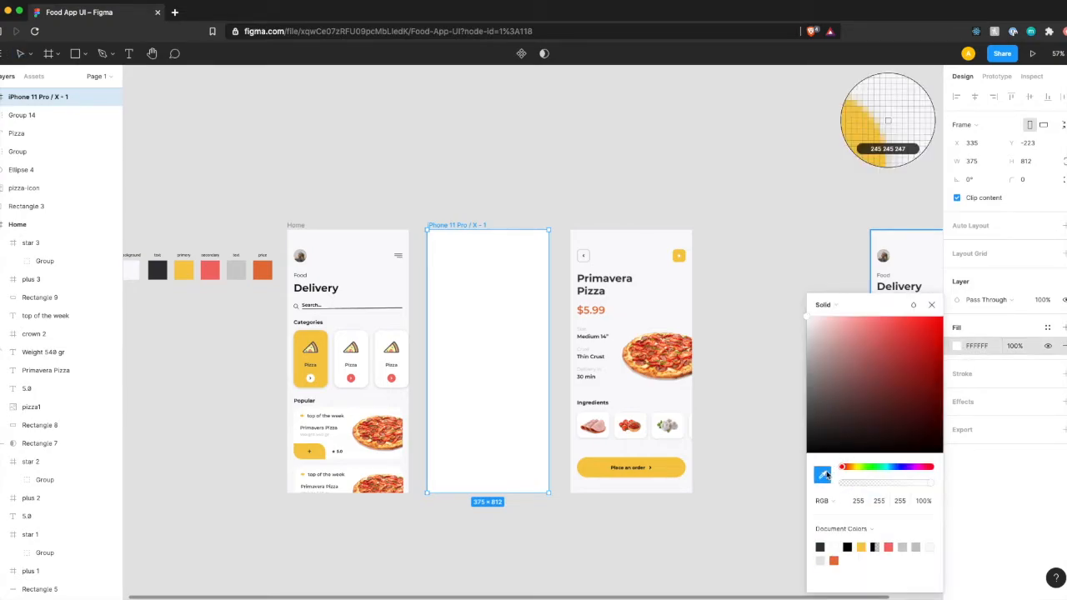
click(133, 268)
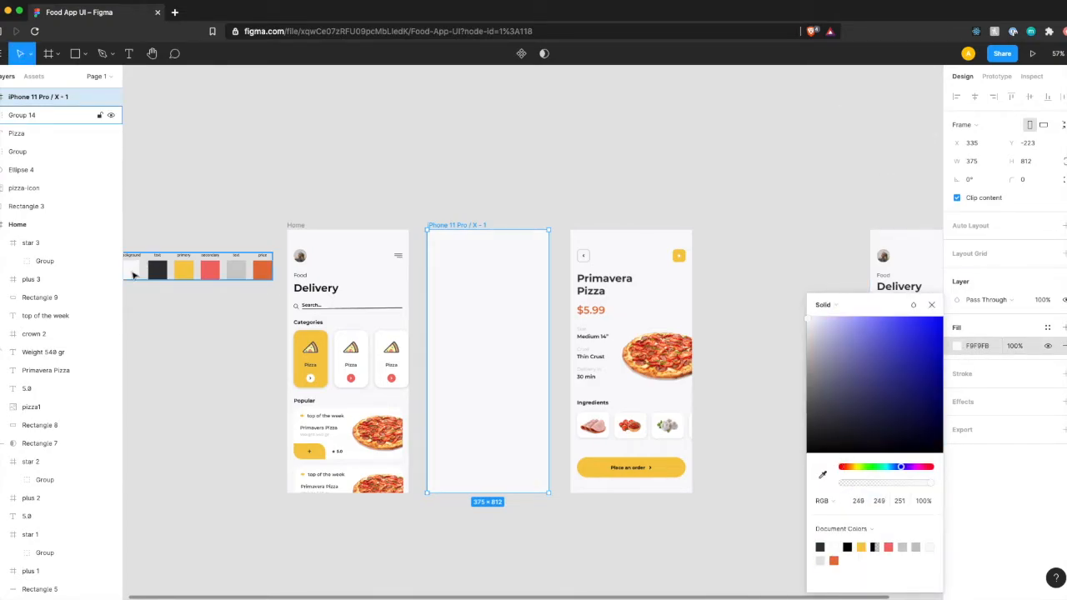
click(931, 305)
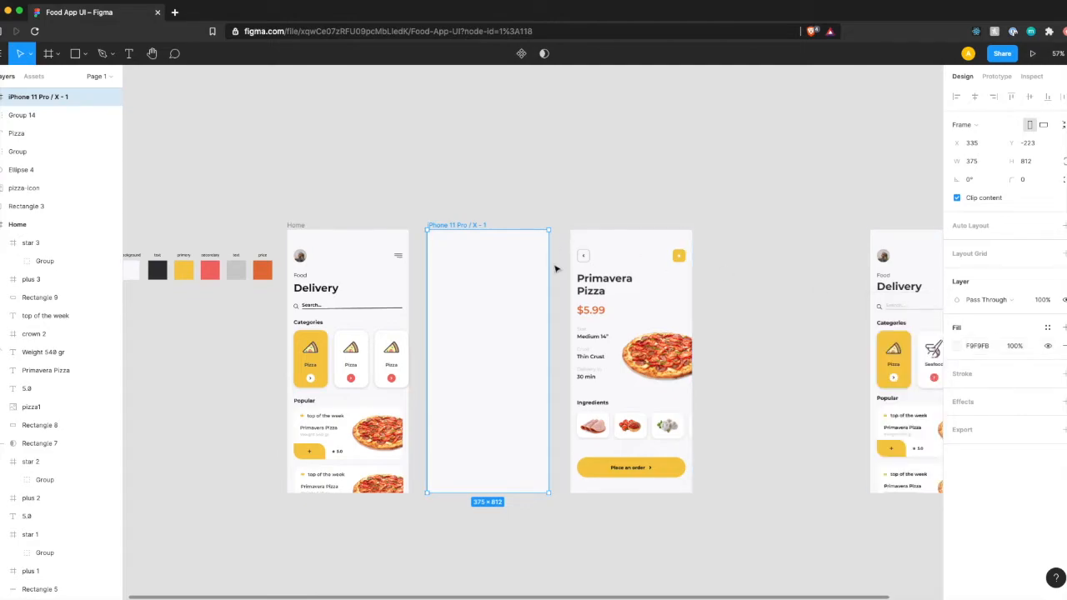
Step: Draw a 40 × 40 square near the new frame's upper-left corner, matching the back button in the pizza detail reference
scroll(595, 269, up, 5)
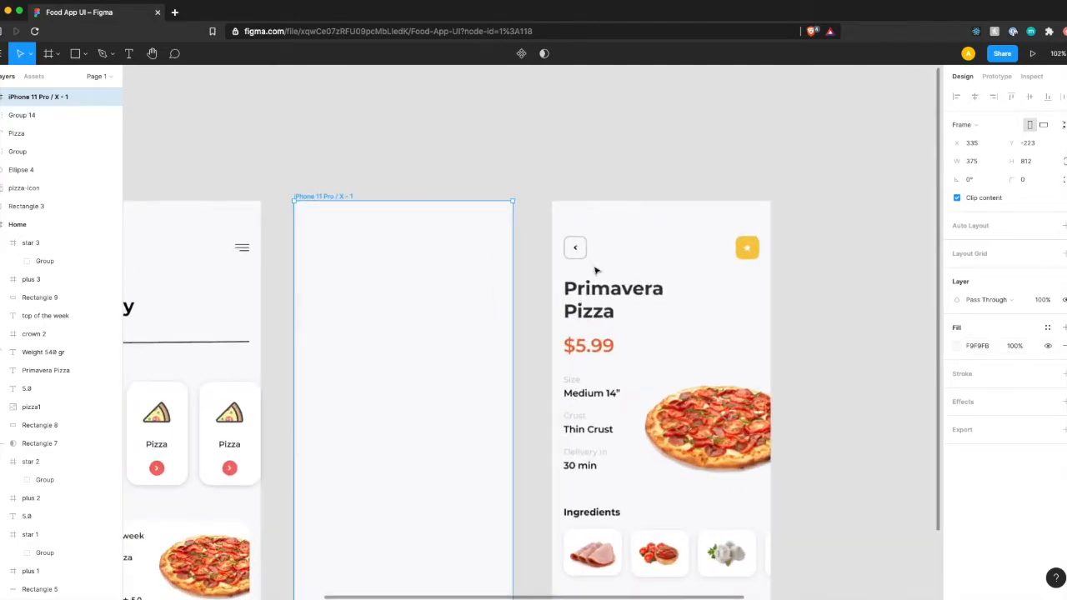
scroll(686, 270, down, 2)
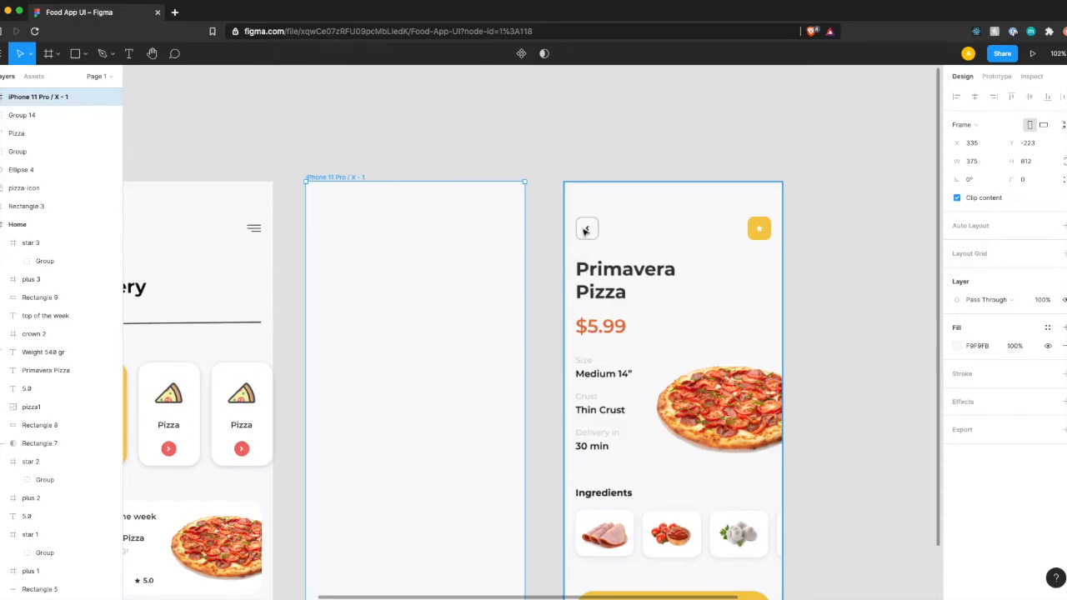
scroll(587, 233, up, 5)
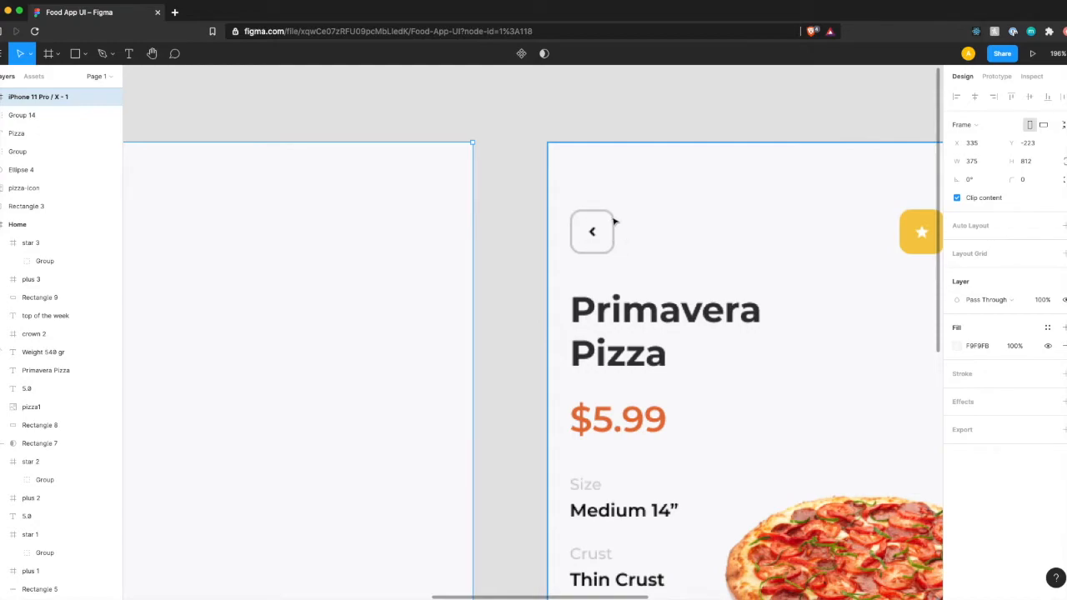
scroll(708, 244, right, 3)
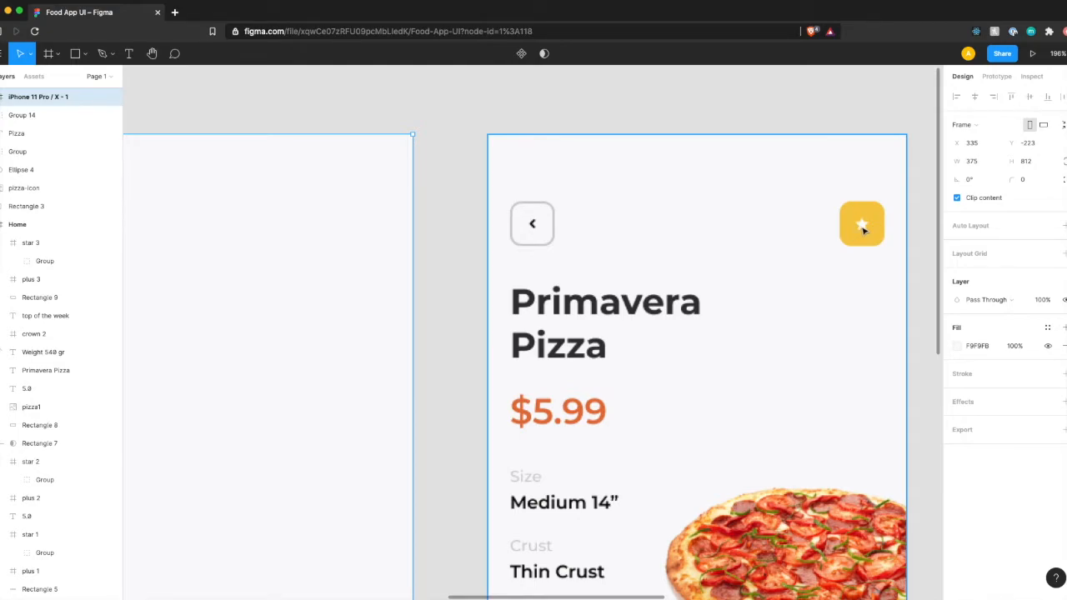
scroll(664, 240, down, 5)
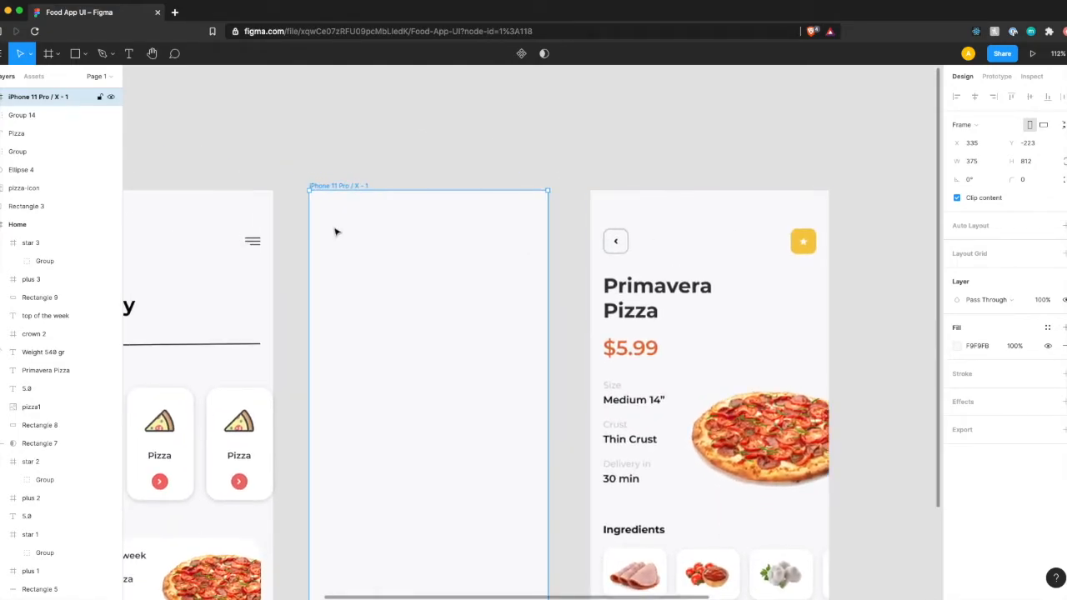
scroll(336, 231, left, 3)
key(r)
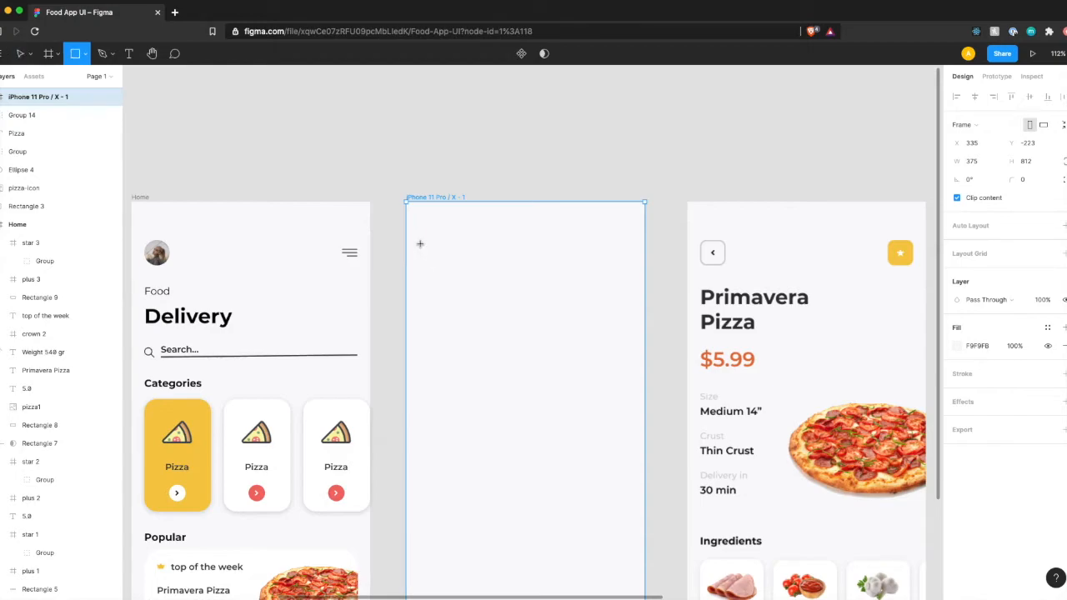
mouse_move(417, 238)
mouse_down()
mouse_move(440, 265)
mouse_move(441, 254)
mouse_up()
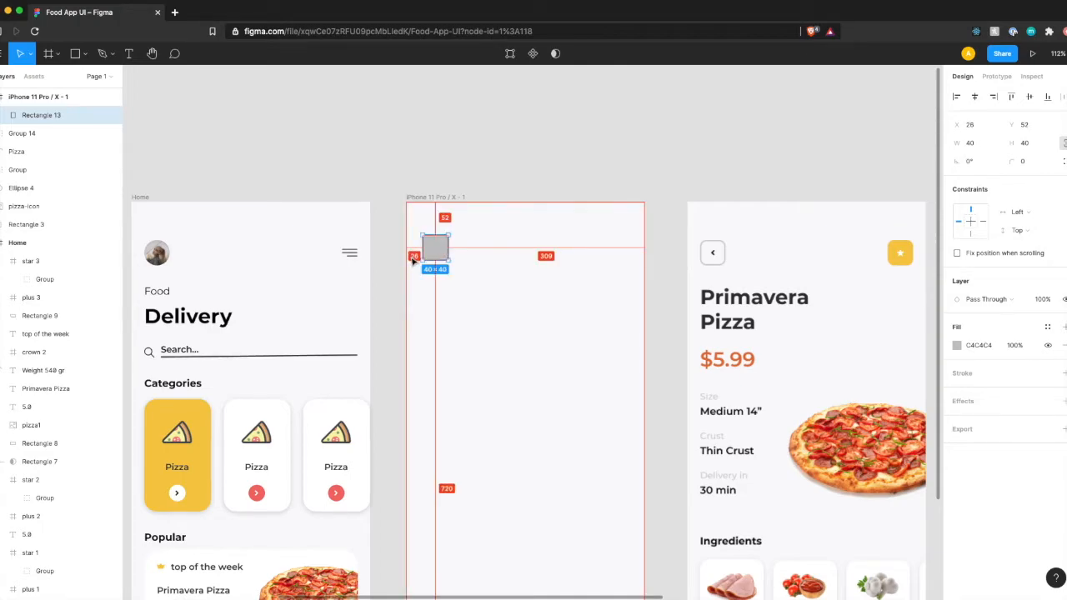
Step: Nudge the back button square to X 20, Y 60 in the new frame
key(Left)
key(Left)
key(Left)
key(Left)
key(Left)
key(Left)
key(Down)
key(Down)
key(Down)
key(Down)
key(Down)
key(Down)
key(Down)
key(Down)
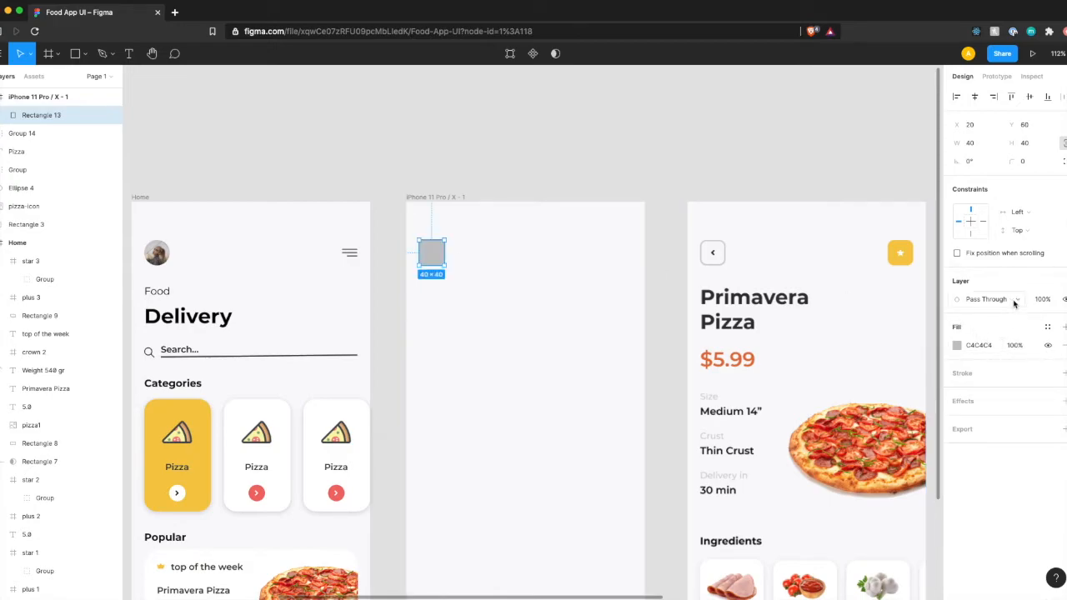
Step: Round the corners of the back button square with a radius of 10
click(1030, 160)
key(Return)
click(1029, 160)
text(10)
key(Return)
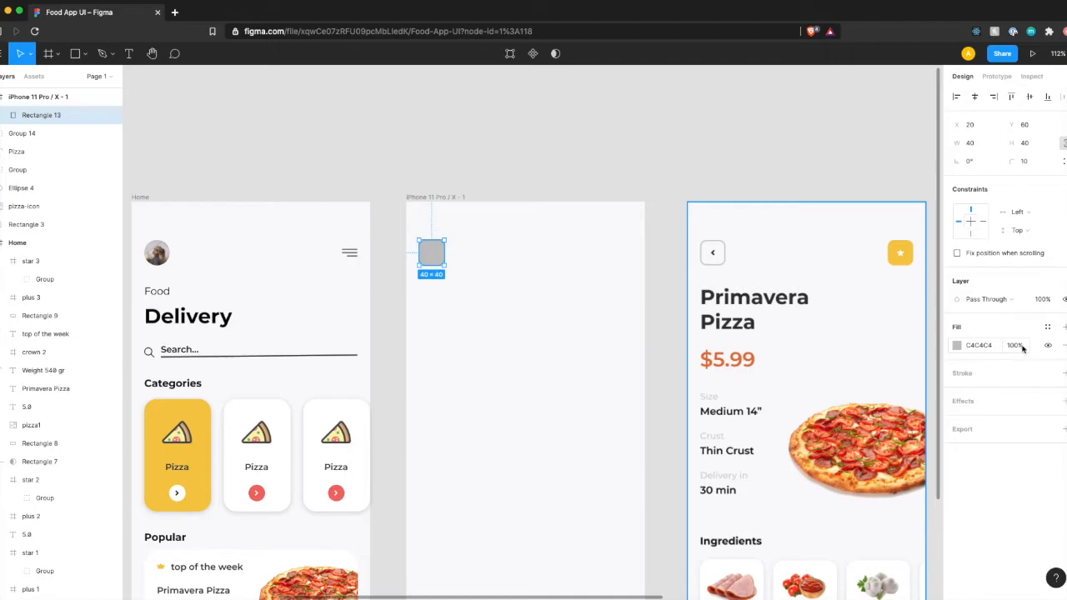
Step: Replace the back button's fill with a CDCDCD stroke sampled from the palette's grey text swatch
click(1064, 345)
click(1063, 354)
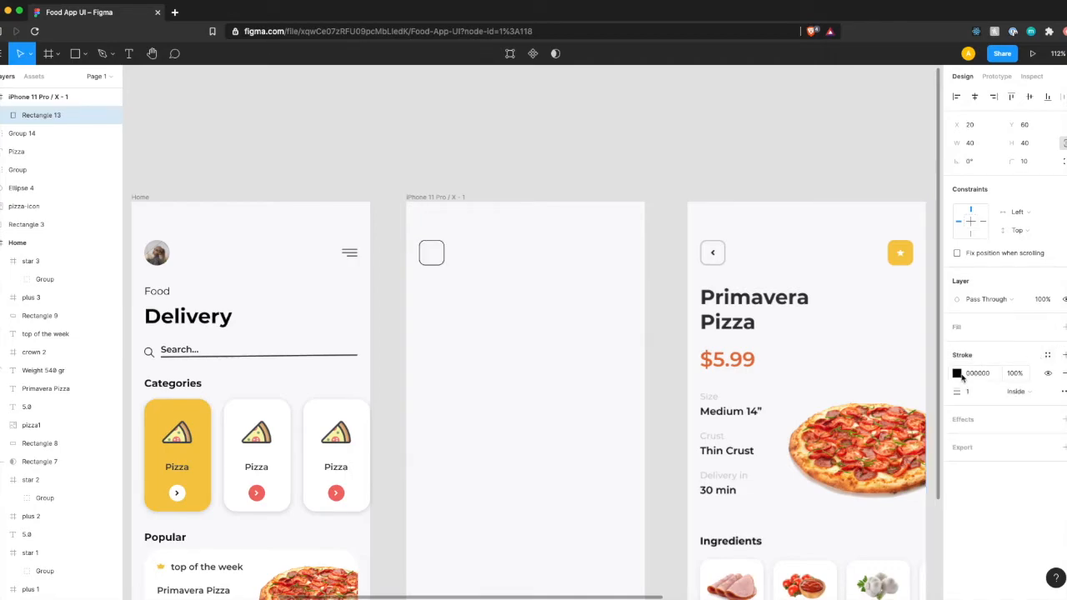
click(957, 373)
click(822, 474)
scroll(542, 330, down, 2)
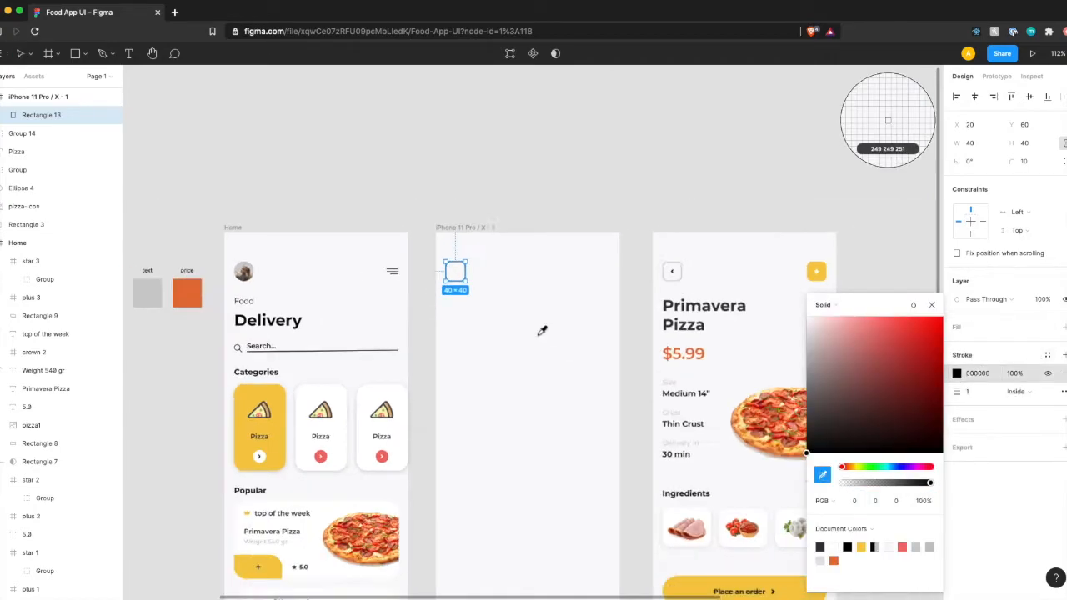
scroll(542, 331, down, 2)
click(240, 305)
scroll(638, 293, up, 5)
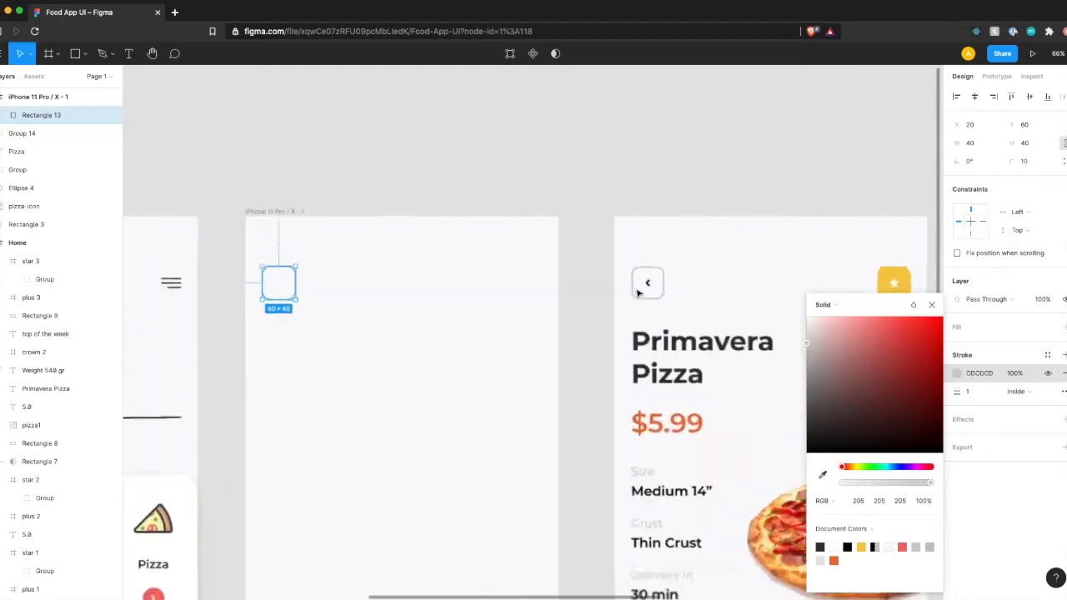
scroll(638, 293, up, 2)
scroll(238, 310, left, 1)
Step: Set the back button's stroke width to 2
click(978, 396)
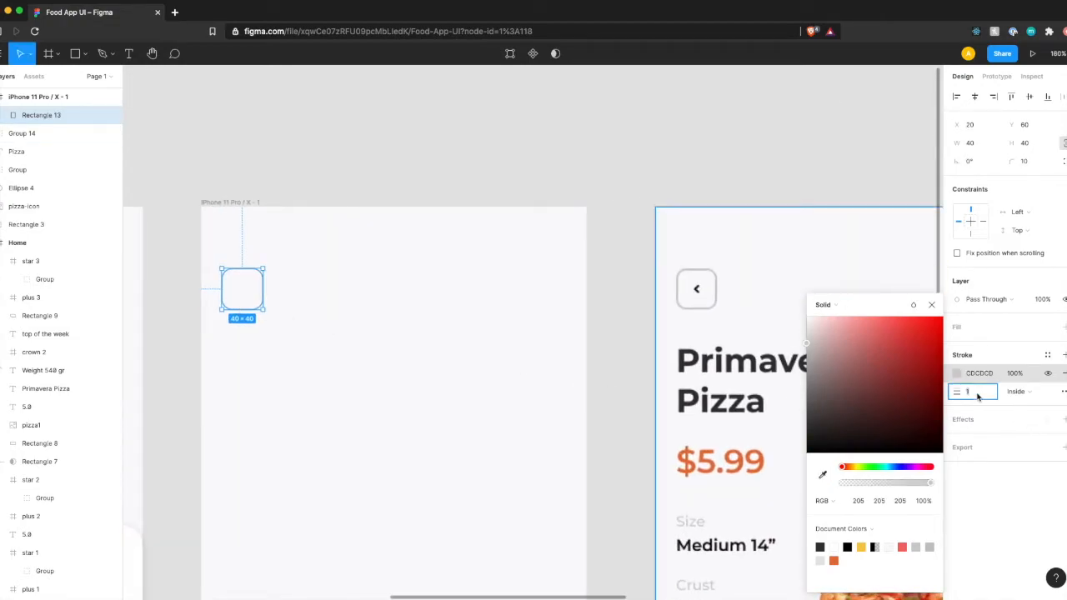
key(Return)
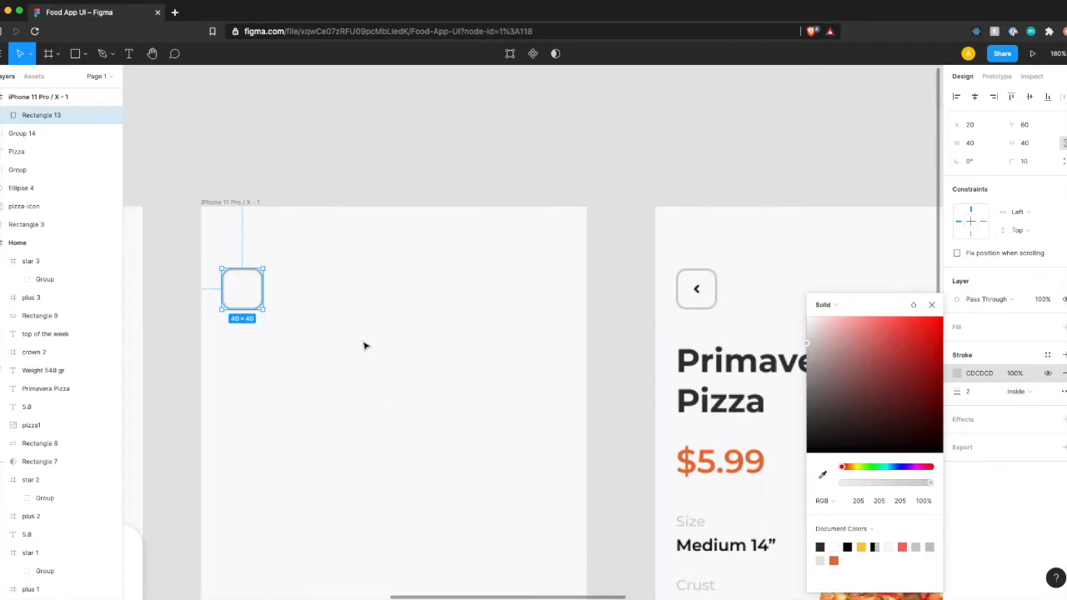
click(361, 344)
Step: Duplicate the arrow from Home's yellow Pizza category card and move the copy into the new frame
scroll(251, 300, down, 5)
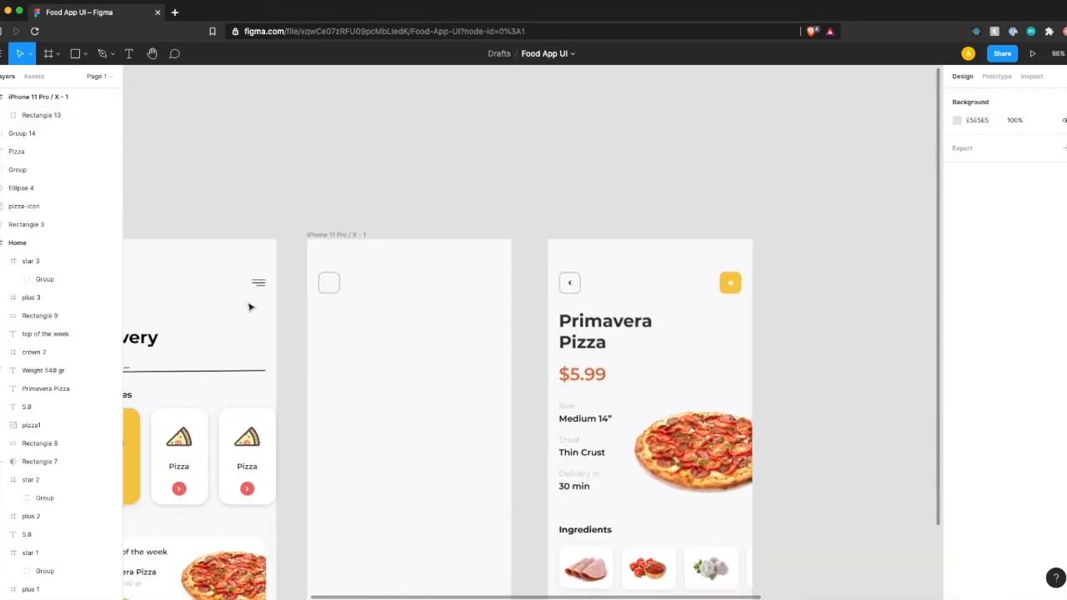
scroll(240, 333, down, 1)
scroll(240, 334, left, 1)
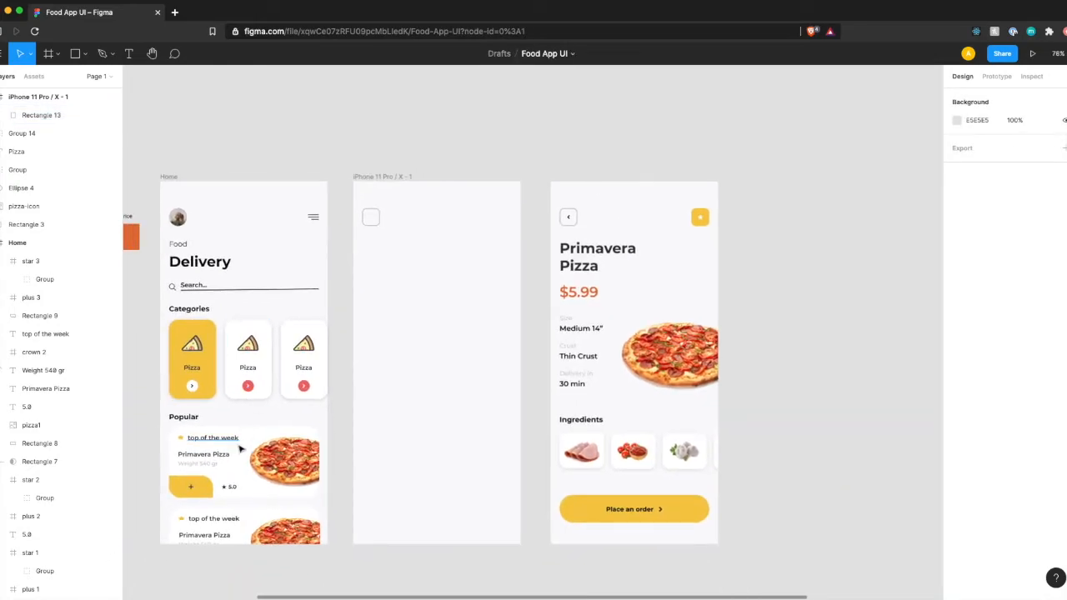
click(193, 390)
key(super+v)
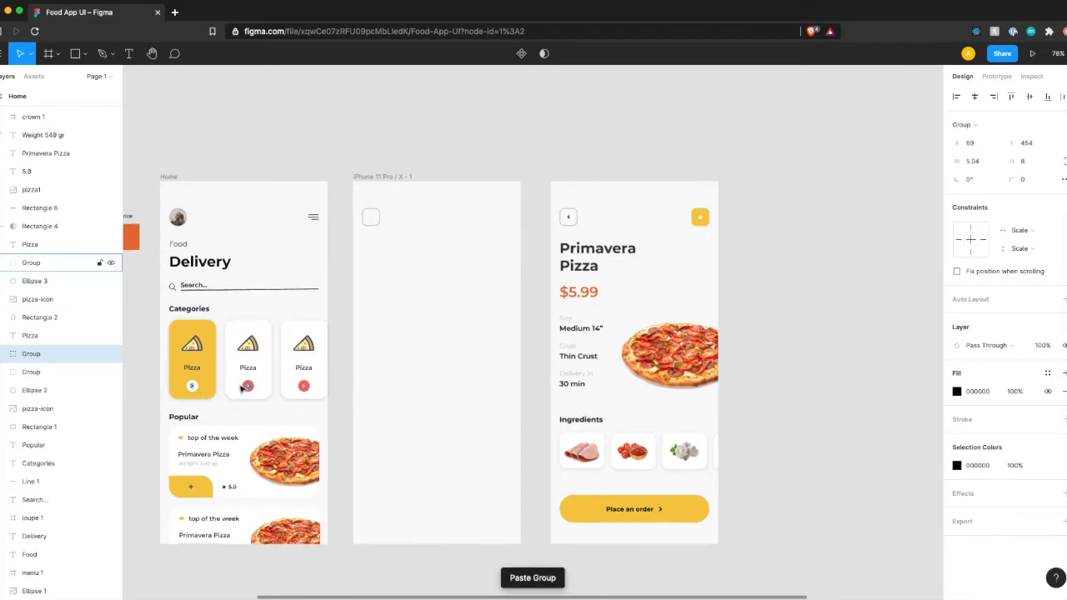
key(shift+Right)
key(shift+Right)
key(shift+Right)
key(shift+Right)
key(shift+Right)
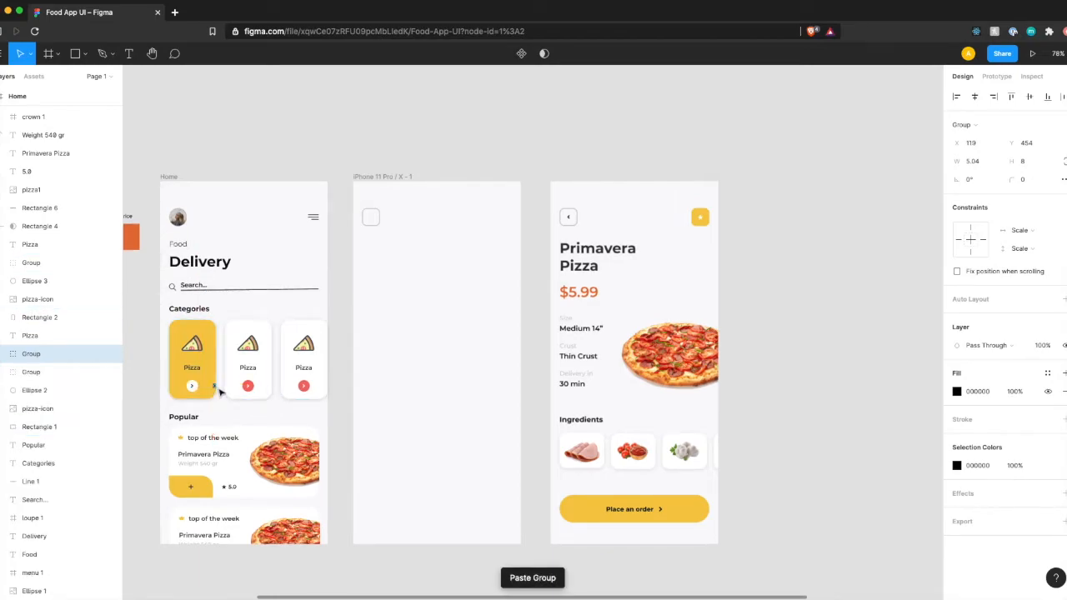
scroll(216, 389, up, 5)
drag(216, 388, 673, 158)
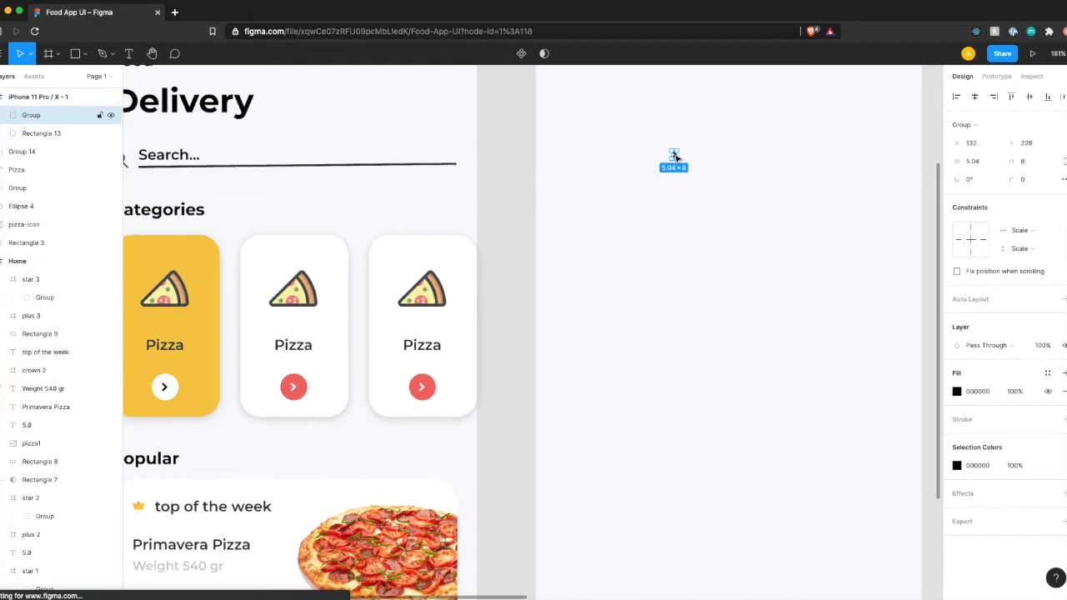
Step: Place the copied arrow in the middle of the back button and rotate it to 180°
scroll(676, 160, up, 5)
drag(595, 335, 500, 182)
click(969, 180)
text(180)
key(Return)
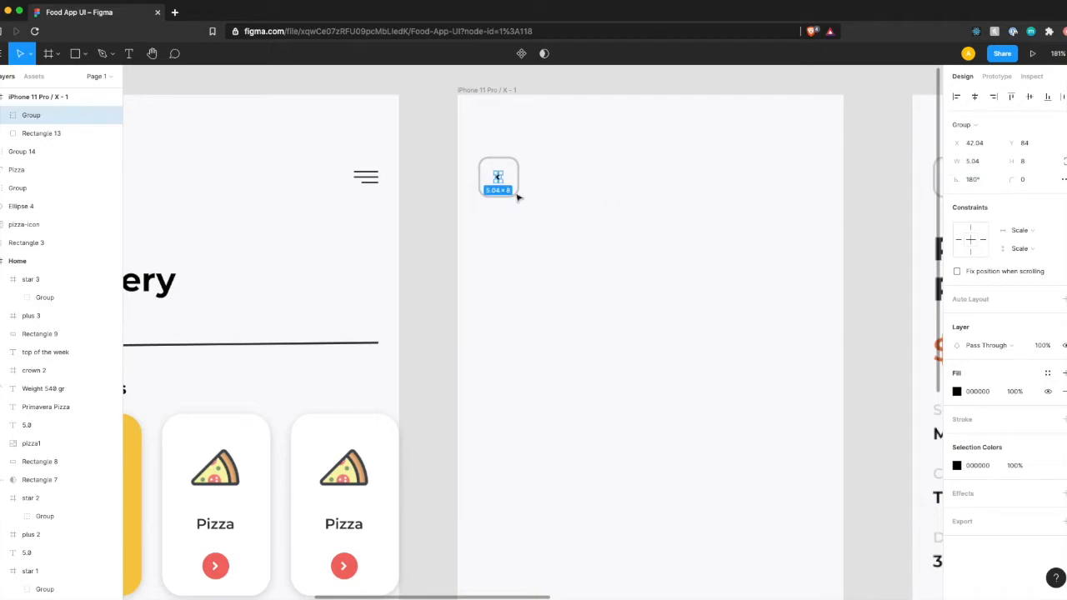
click(583, 221)
Step: Duplicate the back button with its arrow and place the copy at the same height, 20 px from the frame's right edge
key(shift+1)
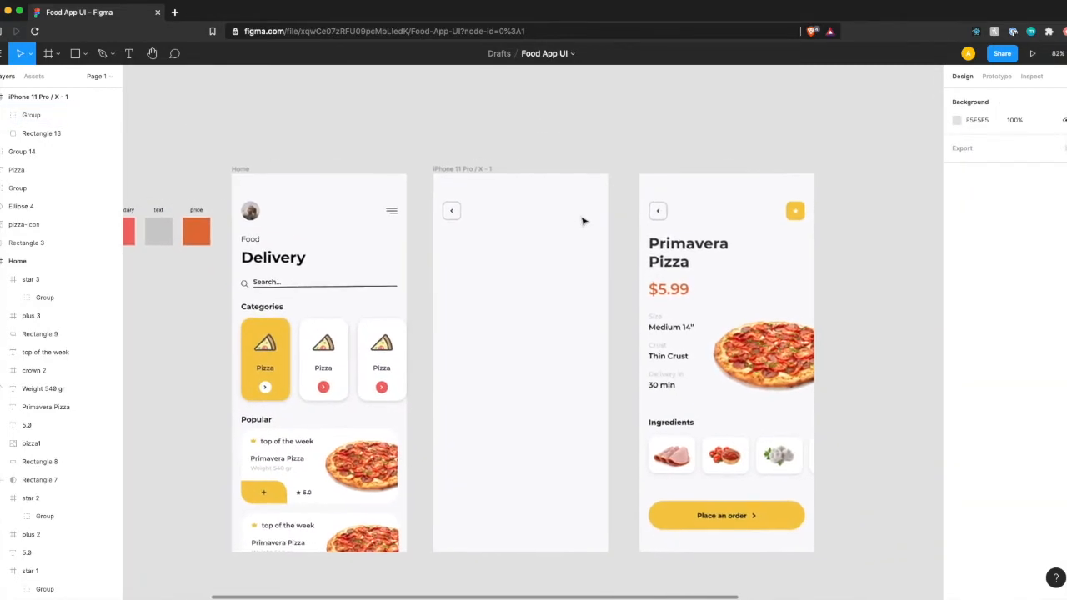
drag(458, 232, 429, 200)
key(super+c)
key(super+v)
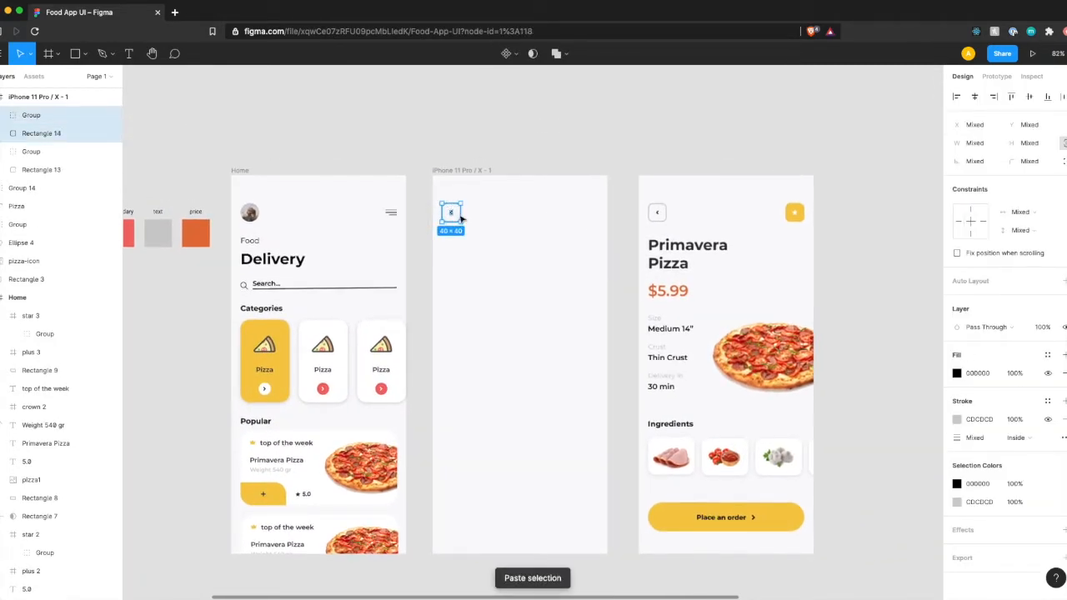
drag(458, 218, 592, 218)
key(alt)
key(Right)
key(Right)
key(Right)
key(Right)
key(Right)
key(Right)
key(Right)
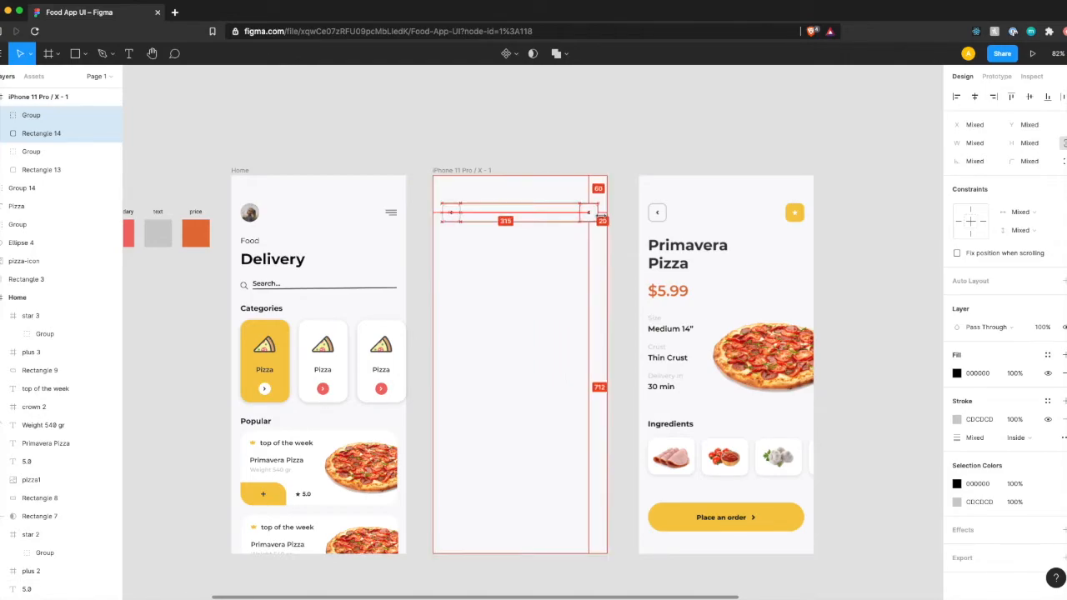
Step: Remove the stroke from the duplicated button's square and give it a solid fill instead
scroll(590, 233, up, 4)
scroll(590, 234, right, 1)
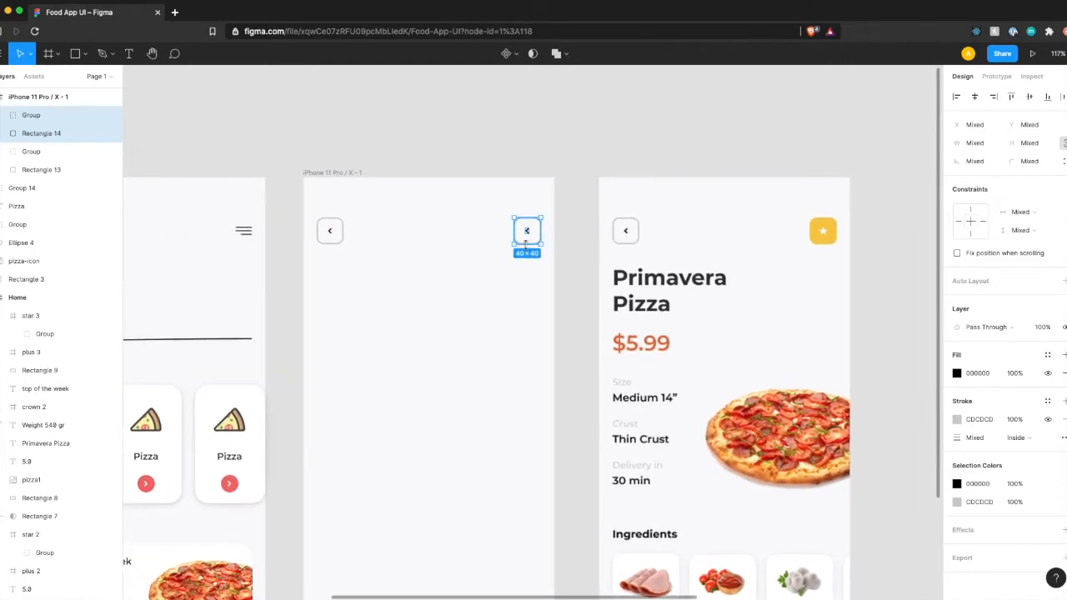
click(536, 264)
click(527, 240)
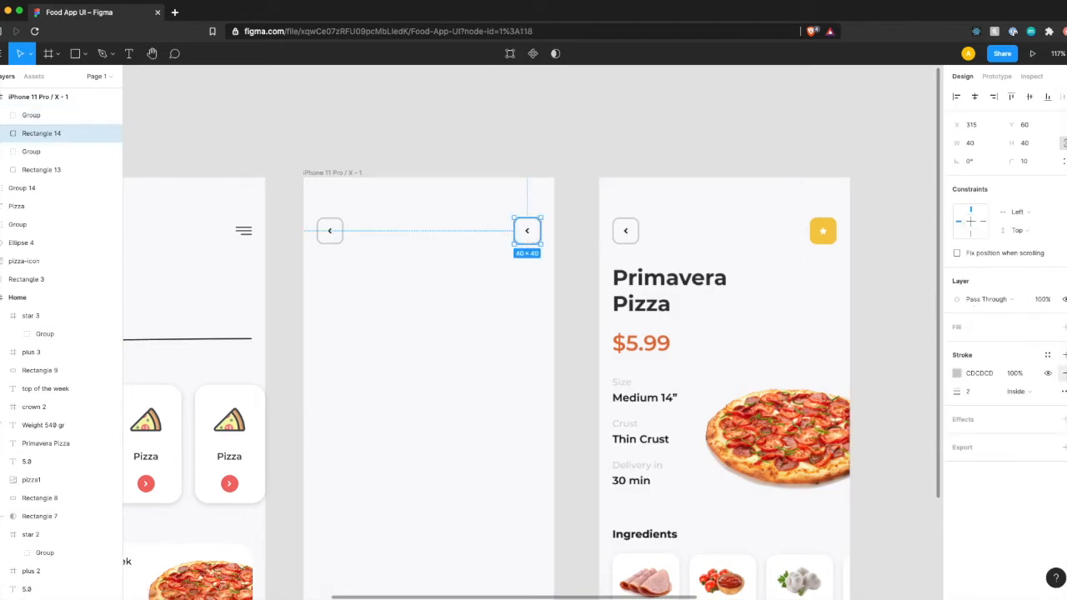
click(1064, 373)
click(1002, 332)
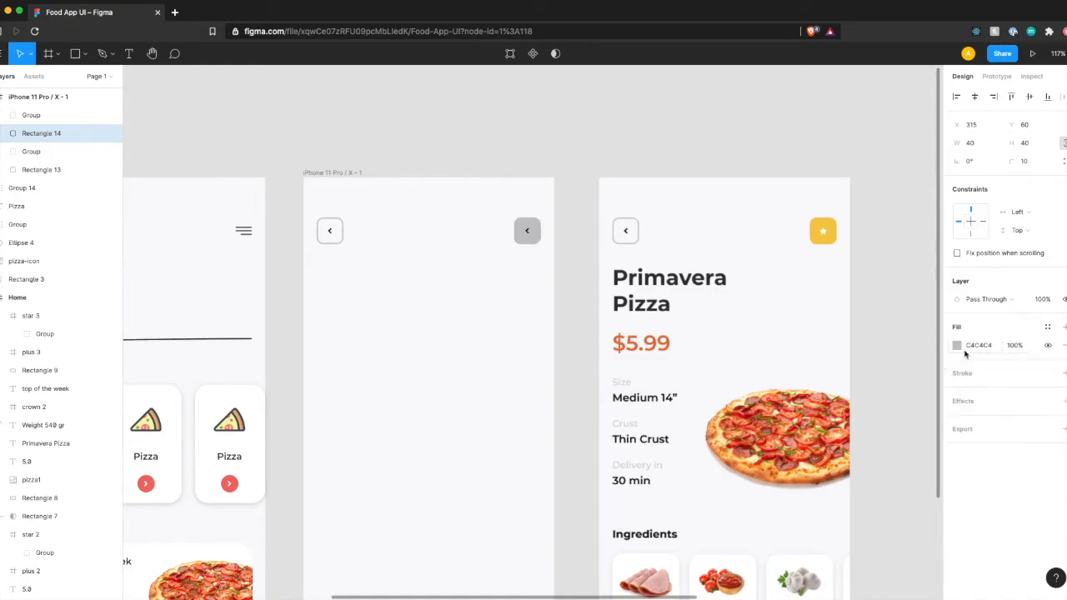
Step: Set the duplicated button's fill to F5CA48 by sampling the palette's primary swatch
click(957, 346)
click(822, 473)
scroll(612, 367, down, 5)
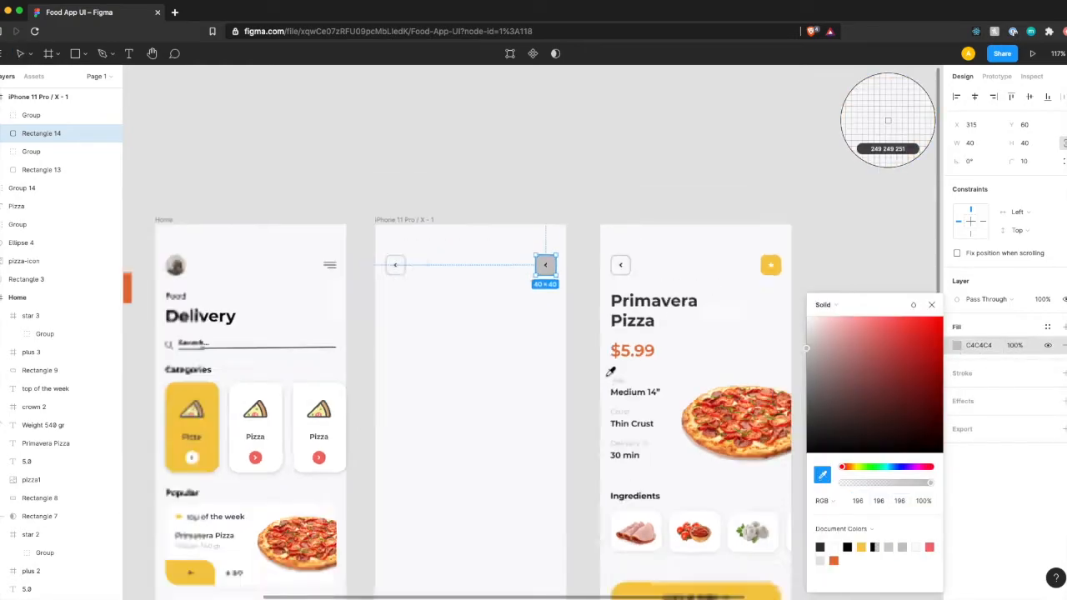
click(243, 327)
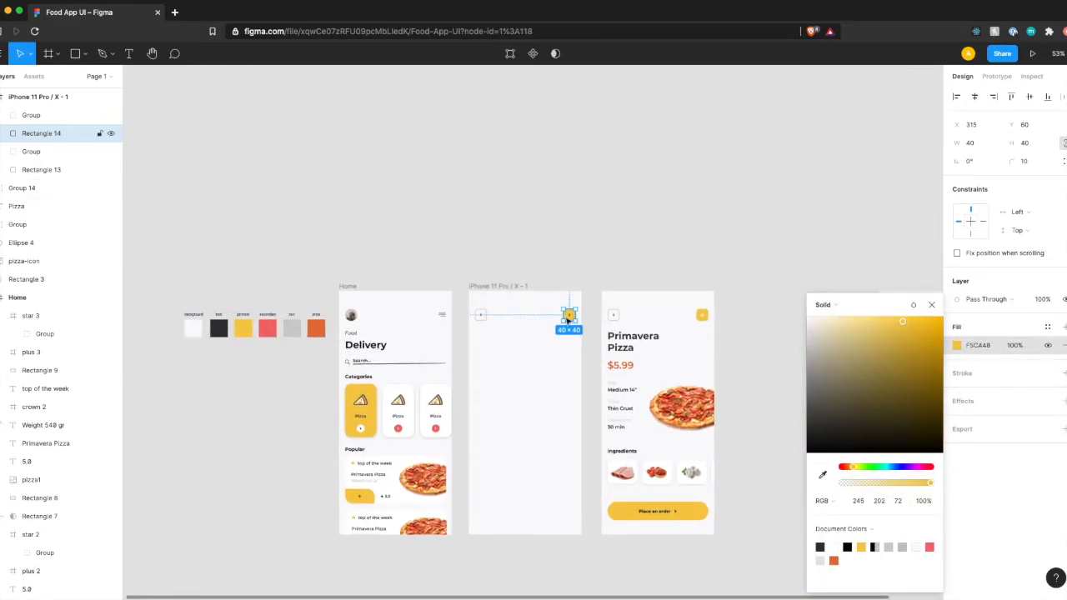
scroll(569, 317, up, 2)
scroll(569, 317, up, 5)
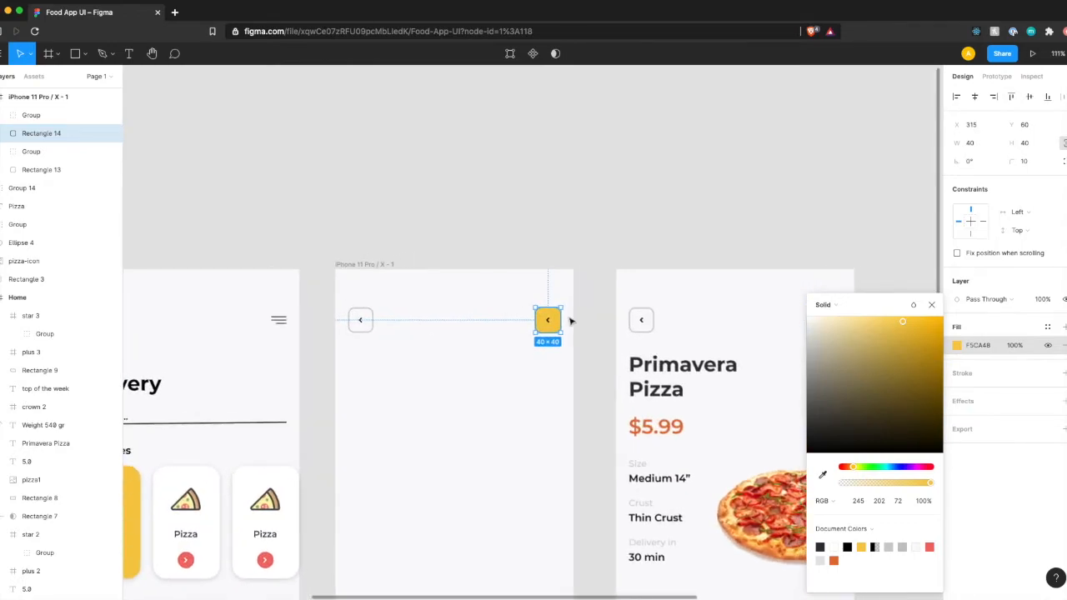
Step: Copy the rating star from Home's first popular card and place the copy just below the new frame's yellow button
click(398, 327)
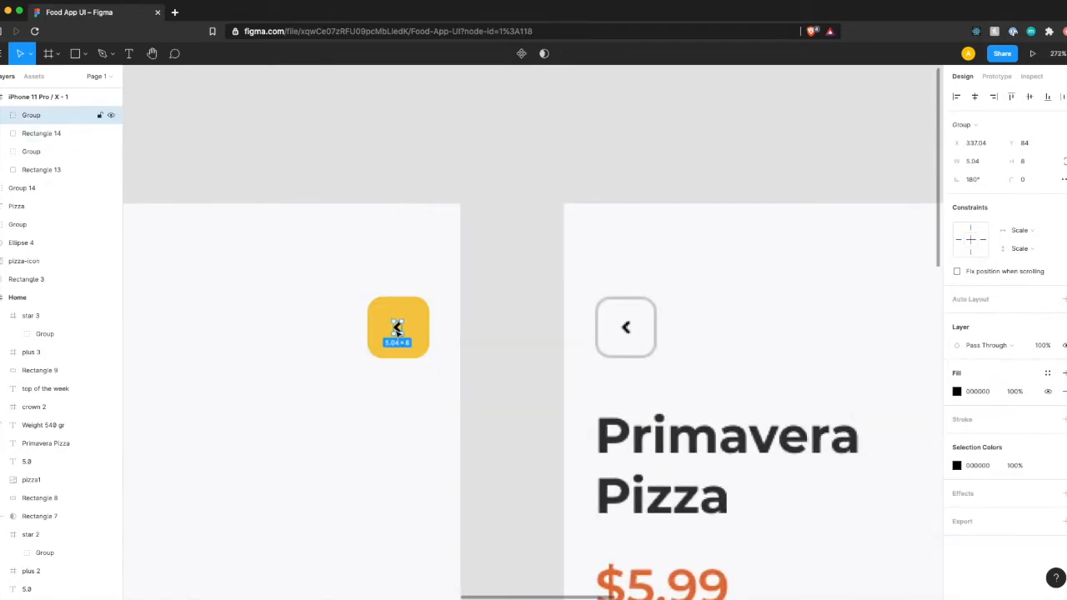
scroll(440, 356, down, 2)
scroll(440, 357, down, 5)
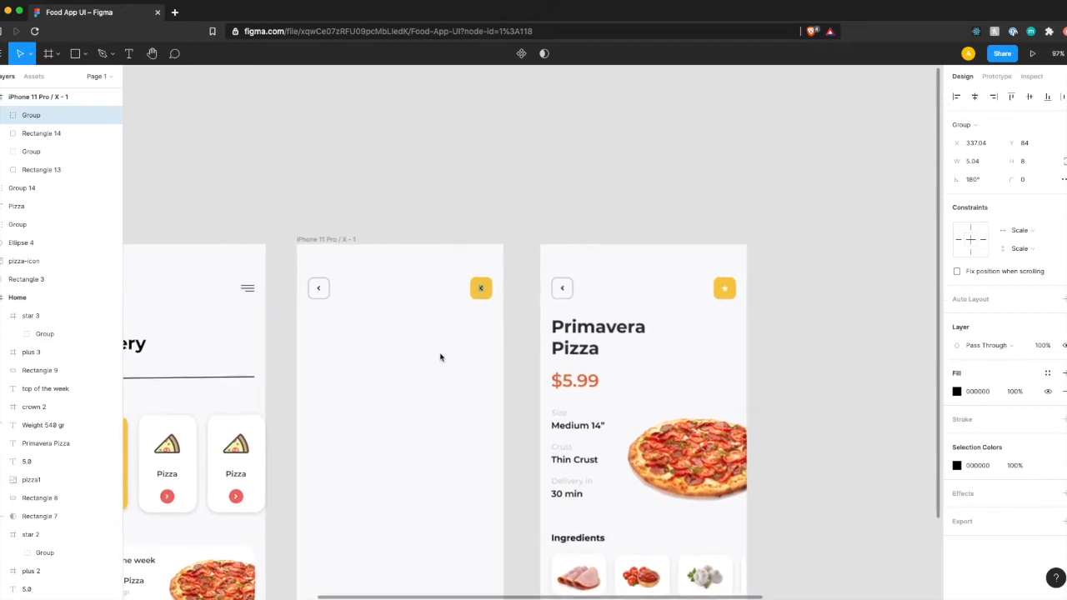
scroll(440, 357, left, 8)
scroll(441, 356, right, 1)
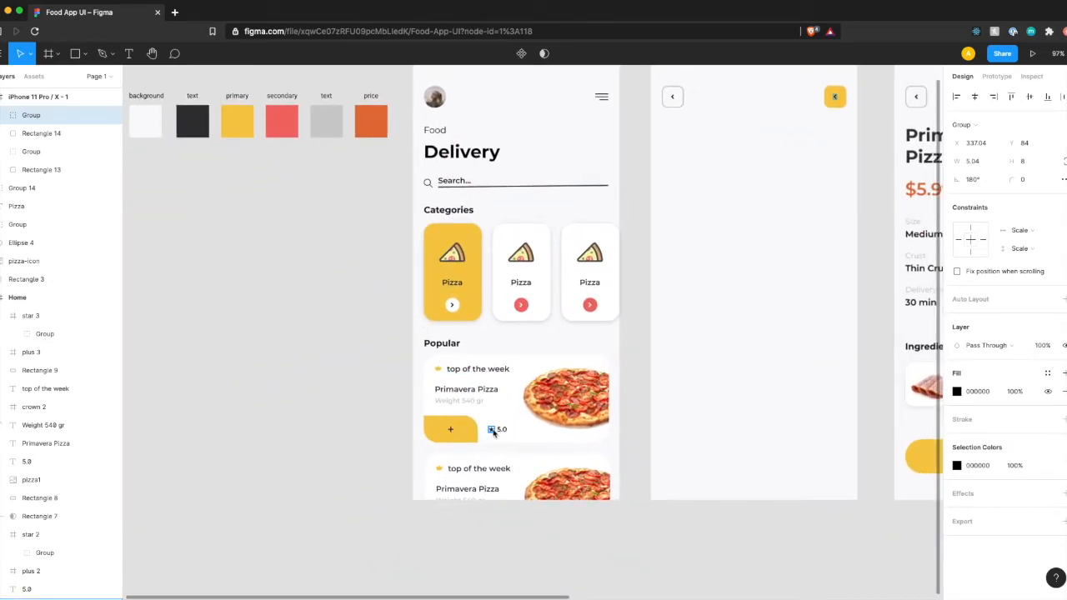
click(493, 429)
key(super+v)
drag(491, 431, 801, 192)
scroll(802, 191, right, 2)
scroll(714, 220, up, 5)
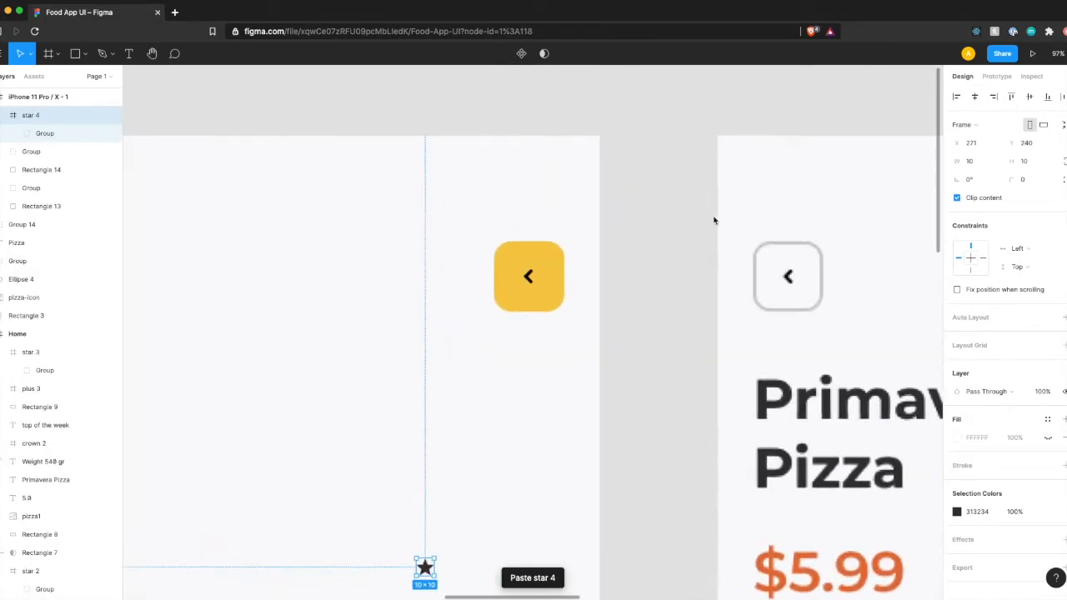
drag(424, 568, 528, 334)
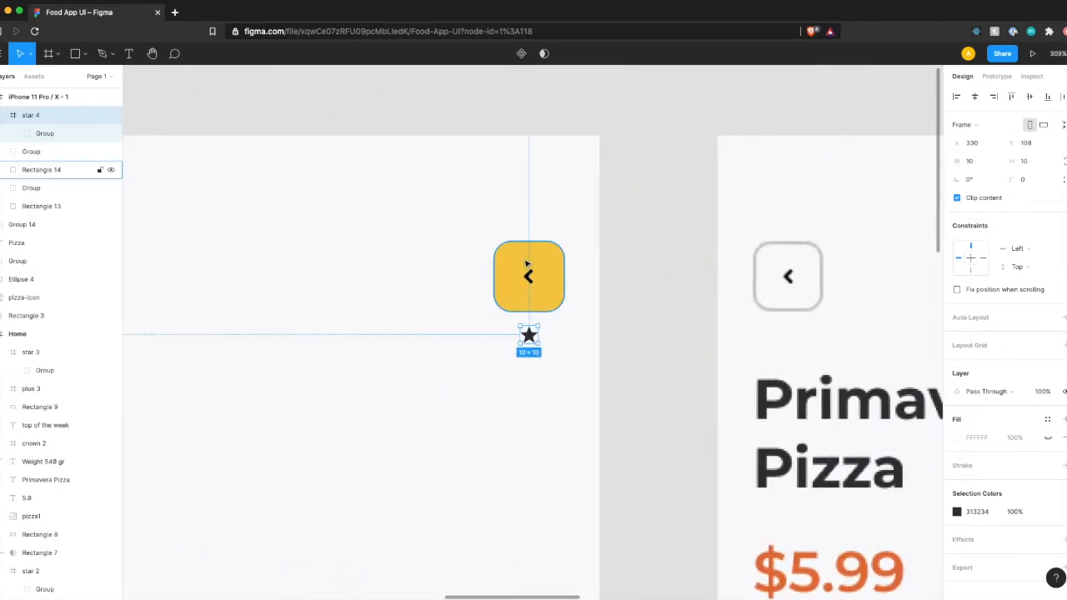
Step: Delete the arrow from the yellow button and centre the star in its place at X 330, Y 75
click(528, 277)
click(528, 279)
key(Delete)
click(528, 335)
drag(528, 335, 528, 277)
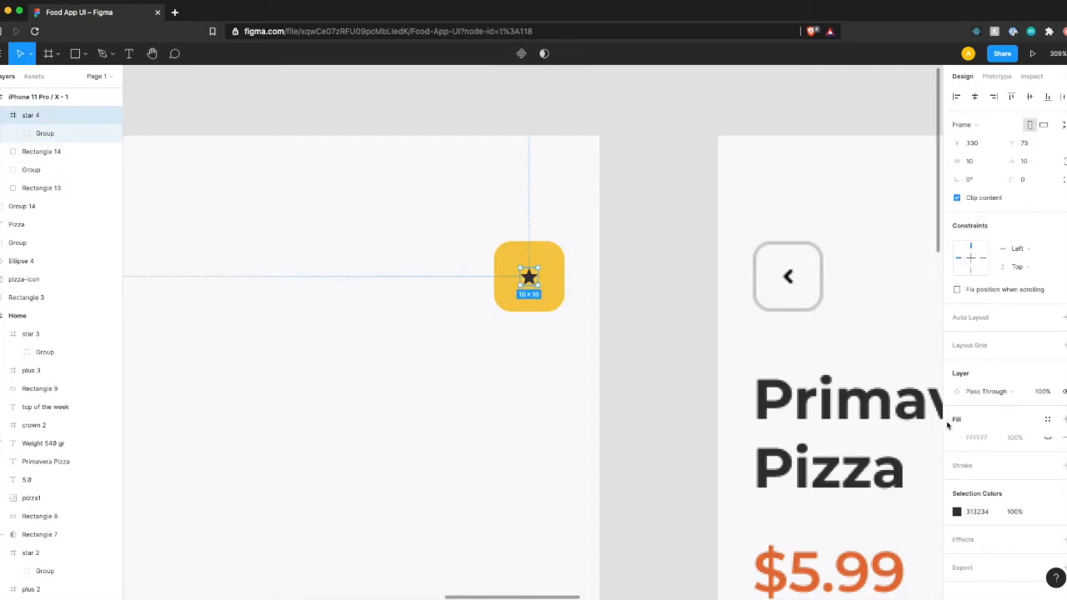
scroll(666, 438, right, 2)
drag(666, 438, 643, 480)
scroll(643, 480, down, 5)
scroll(664, 476, down, 1)
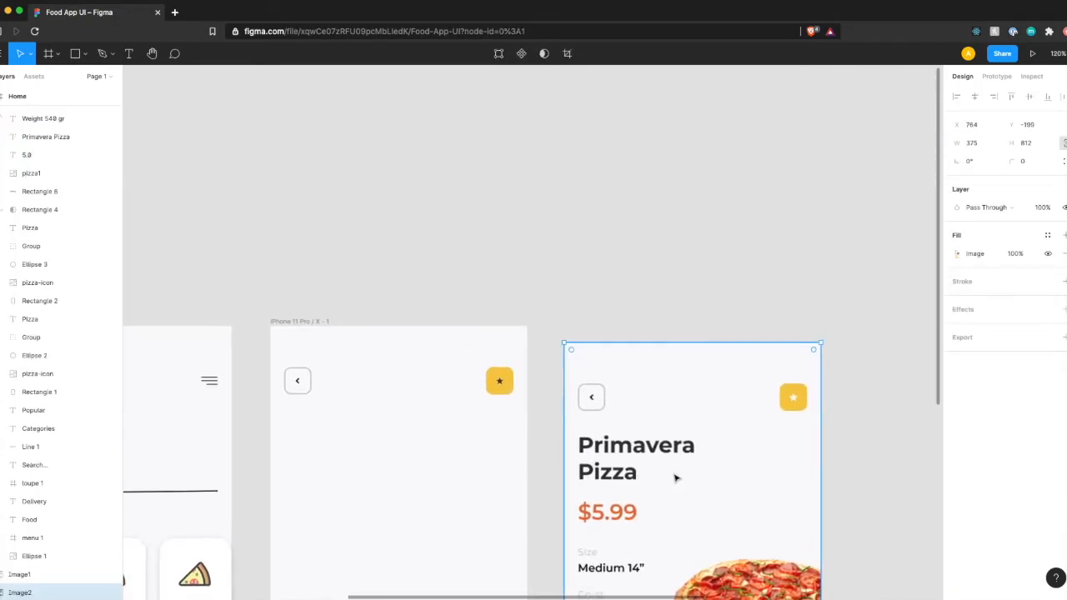
key(super+z)
Step: Recolour the star in the yellow button white to match the pizza detail reference
click(956, 511)
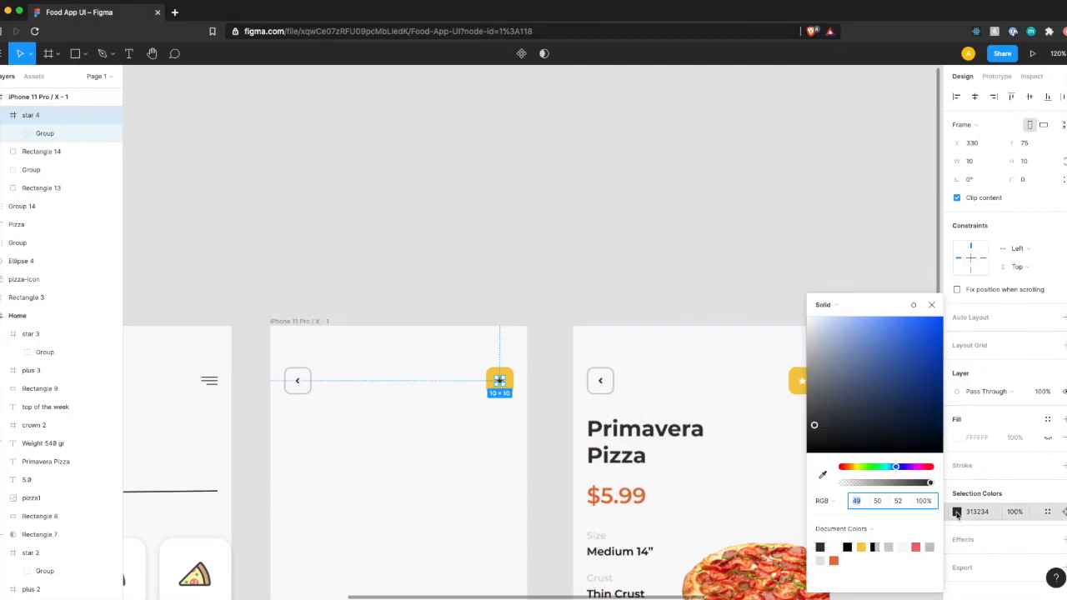
click(450, 466)
scroll(450, 467, down, 3)
scroll(449, 467, down, 3)
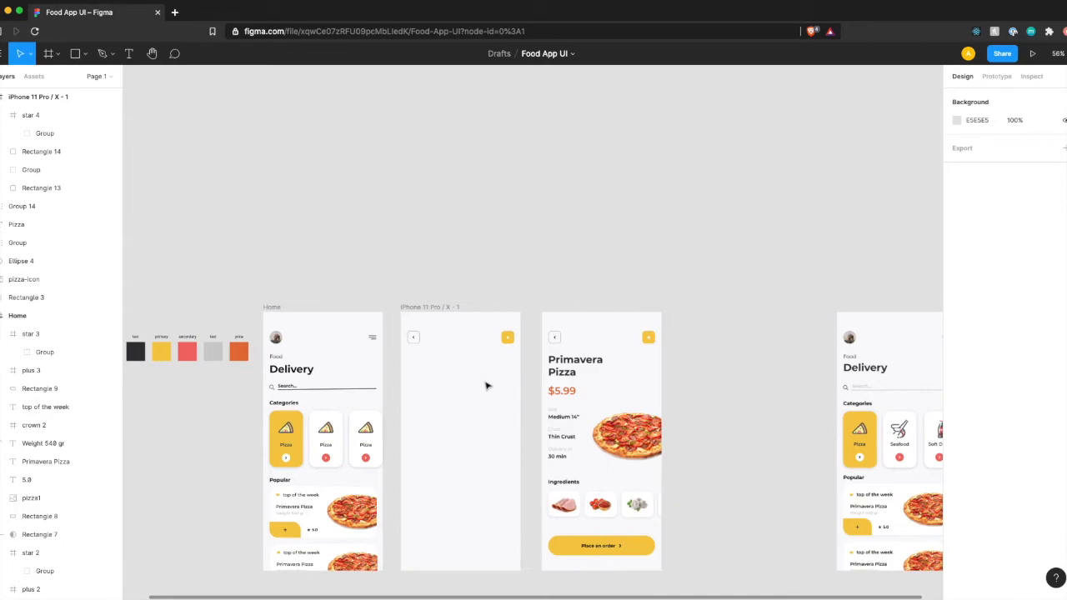
Step: Duplicate Home's Delivery heading into the new frame below the back button, at X 20, Y 142
scroll(362, 354, up, 3)
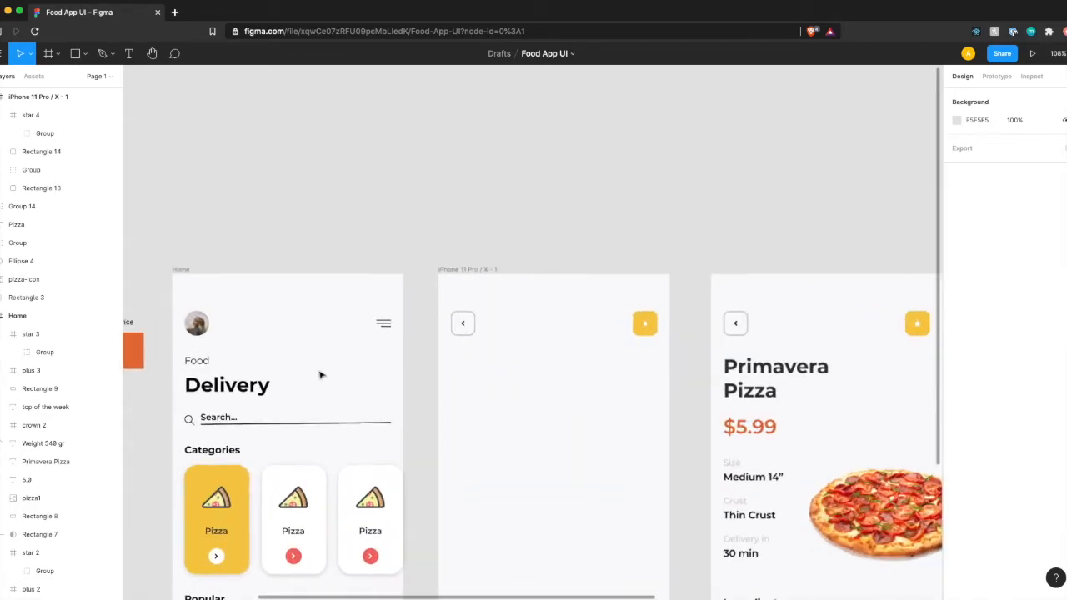
click(245, 388)
drag(246, 388, 512, 377)
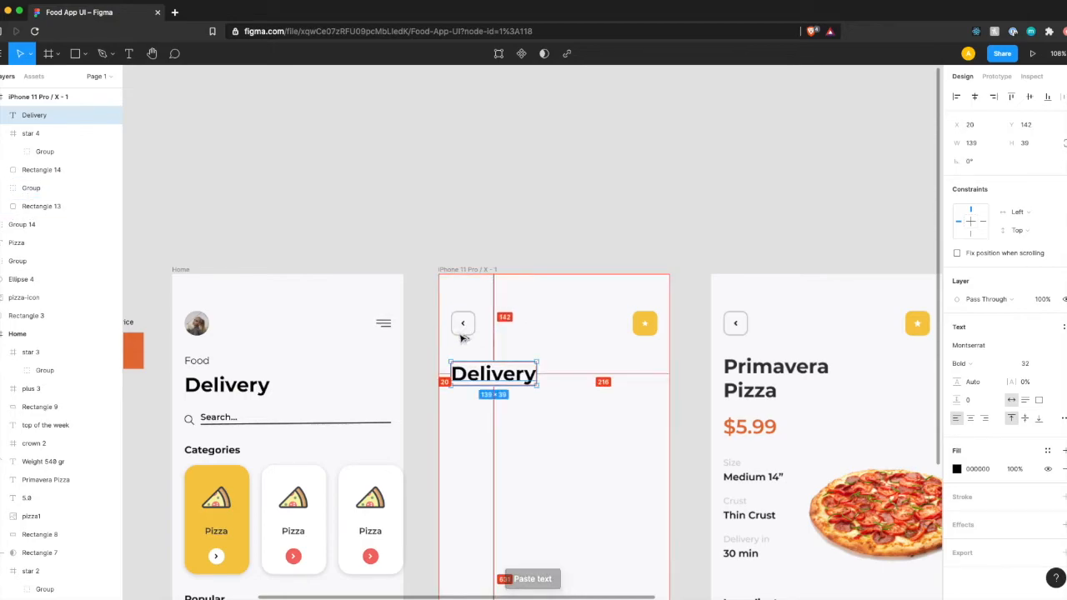
Step: Nudge the copied heading up to Y 130, checking its distance from the back button
key(Up)
key(Up)
key(Up)
key(Up)
key(Up)
key(Up)
key(Up)
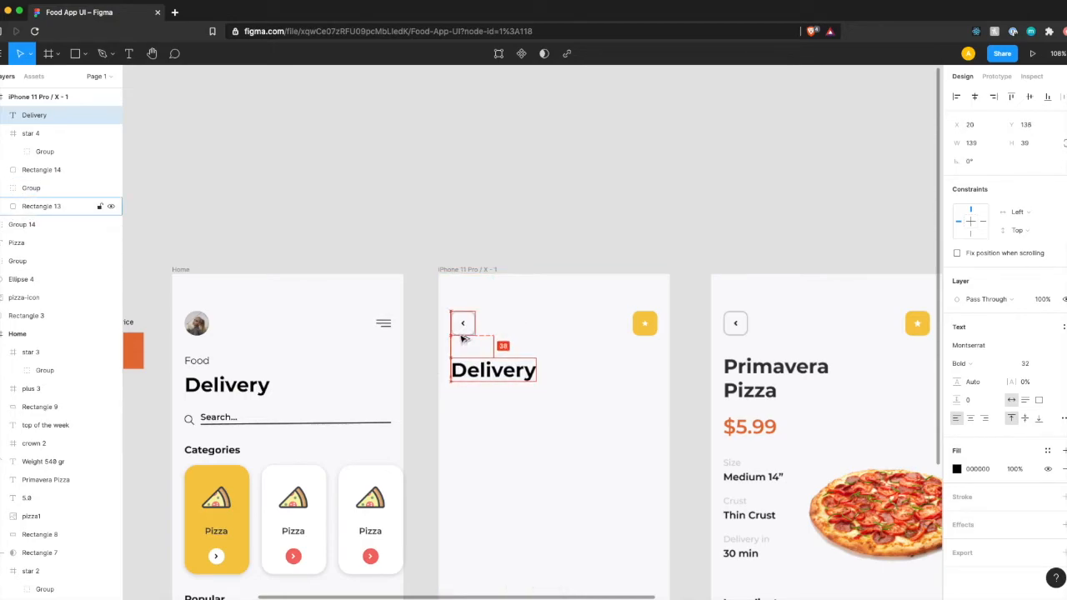
key(Up)
key(Up)
key(Up)
key(Up)
key(Up)
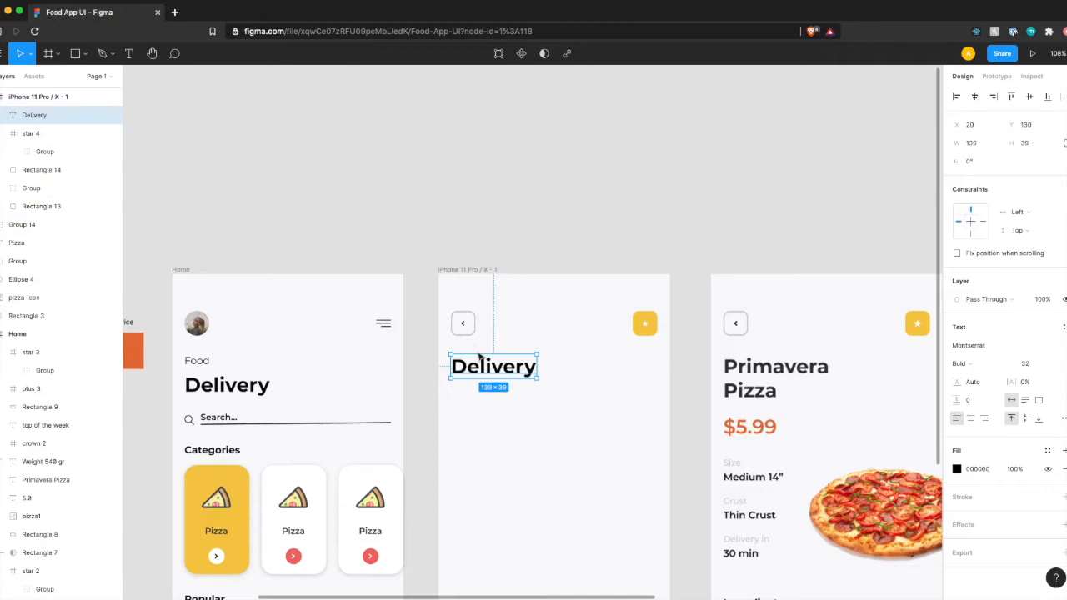
Step: Replace the copied Delivery heading's text with "Primavera Pizza" on two lines
double_click(477, 368)
text(Primavera)
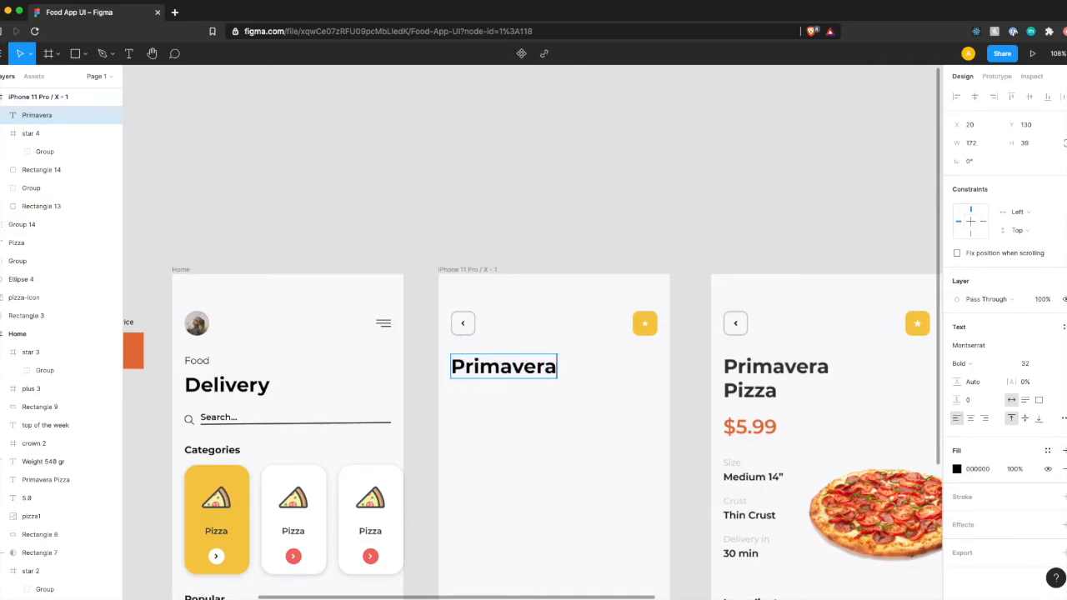
key(Return)
text(Pizza)
key(Escape)
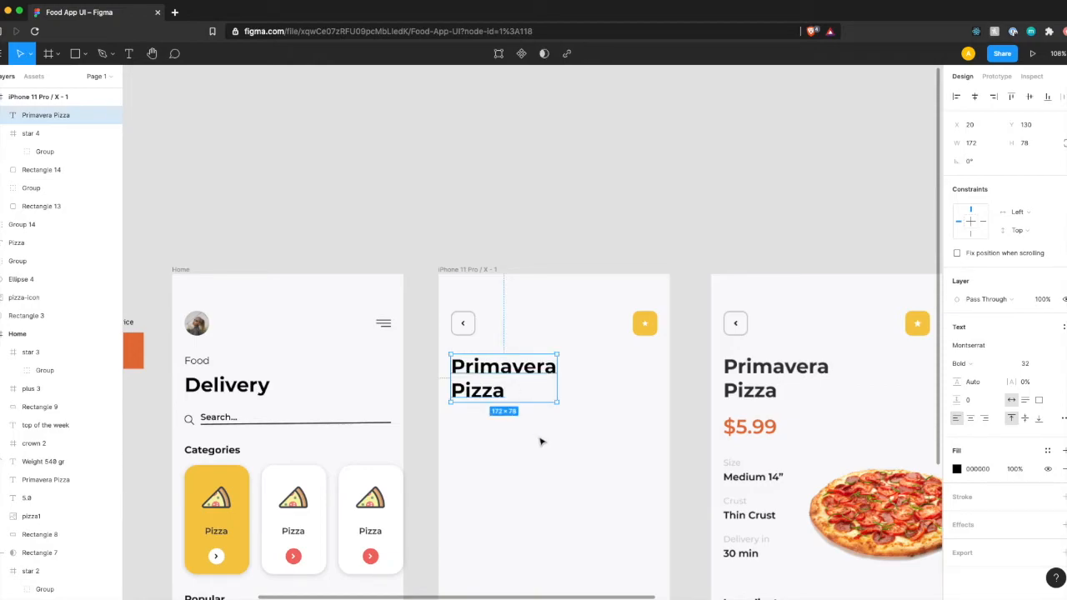
Step: Add the price text "$5.99" below the Primavera Pizza heading, at X 20, Y 236
scroll(540, 442, down, 2)
scroll(540, 442, right, 2)
scroll(540, 442, down, 1)
scroll(540, 442, right, 1)
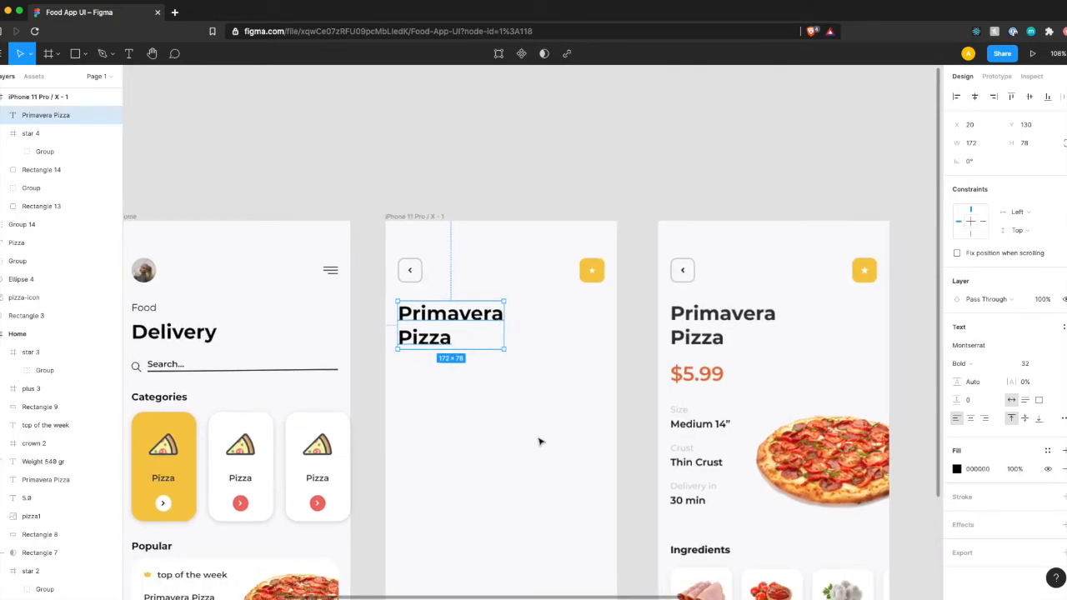
click(522, 433)
key(t)
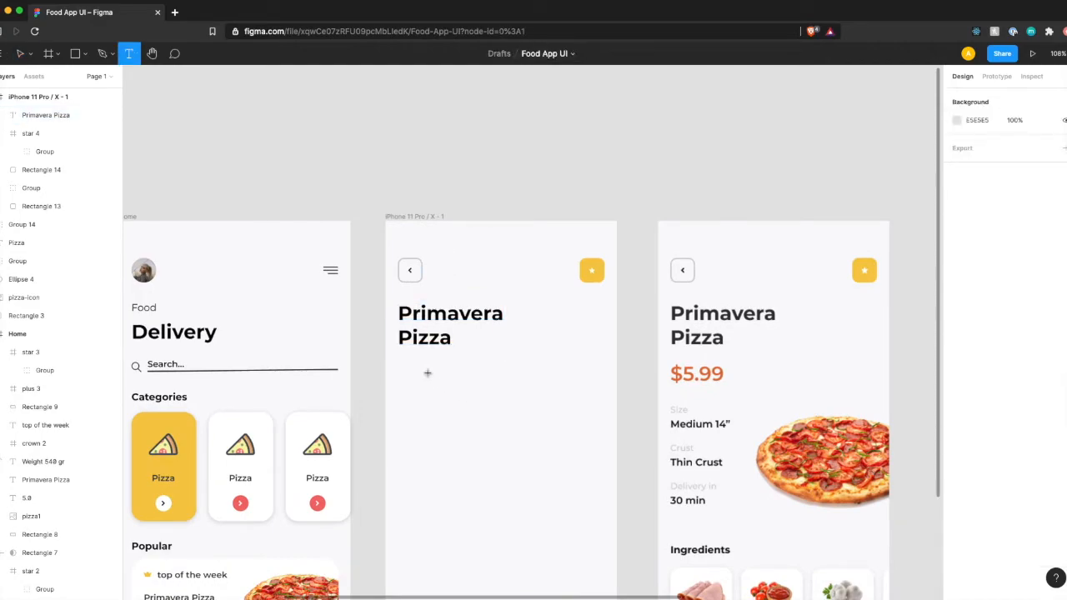
click(398, 367)
text($5.99)
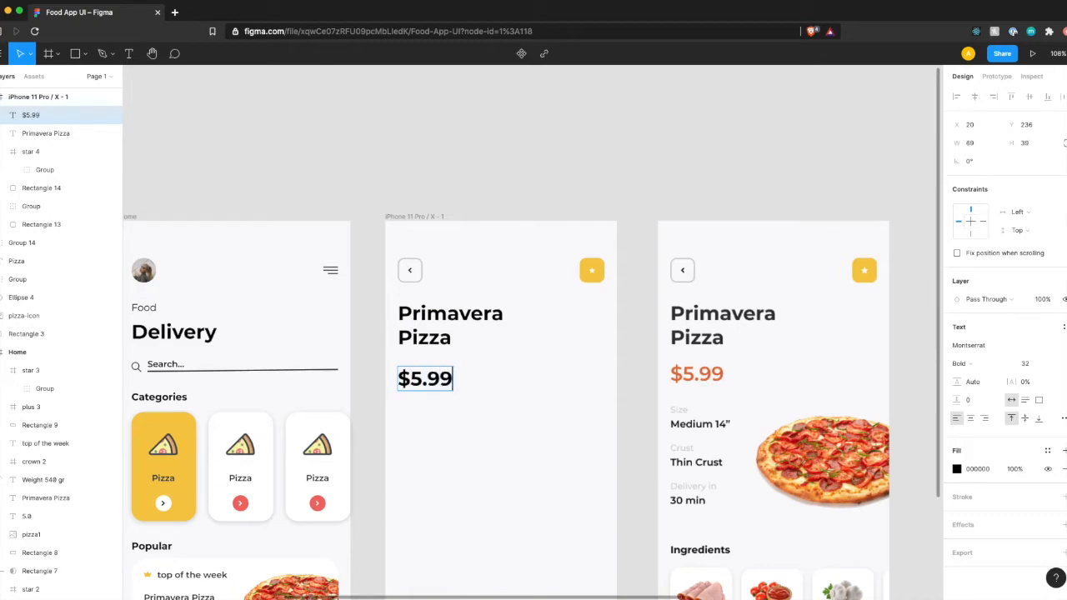
key(Escape)
Step: Nudge the $5.99 price up to Y 228, checking its distance from the heading
key(alt)
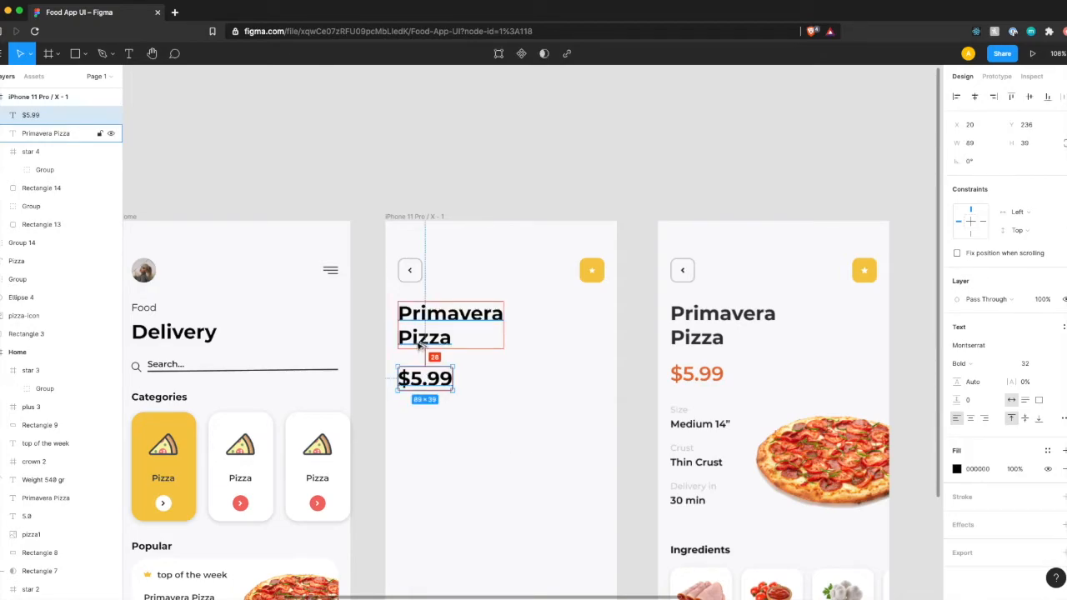
key(Up)
key(Up)
key(Up)
key(Up)
key(Up)
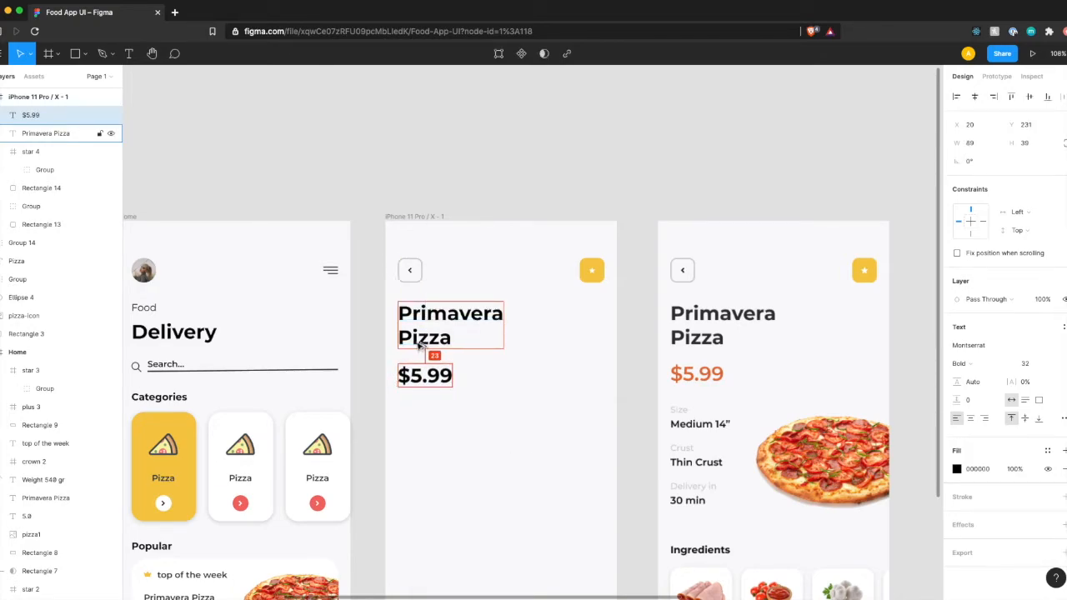
click(492, 396)
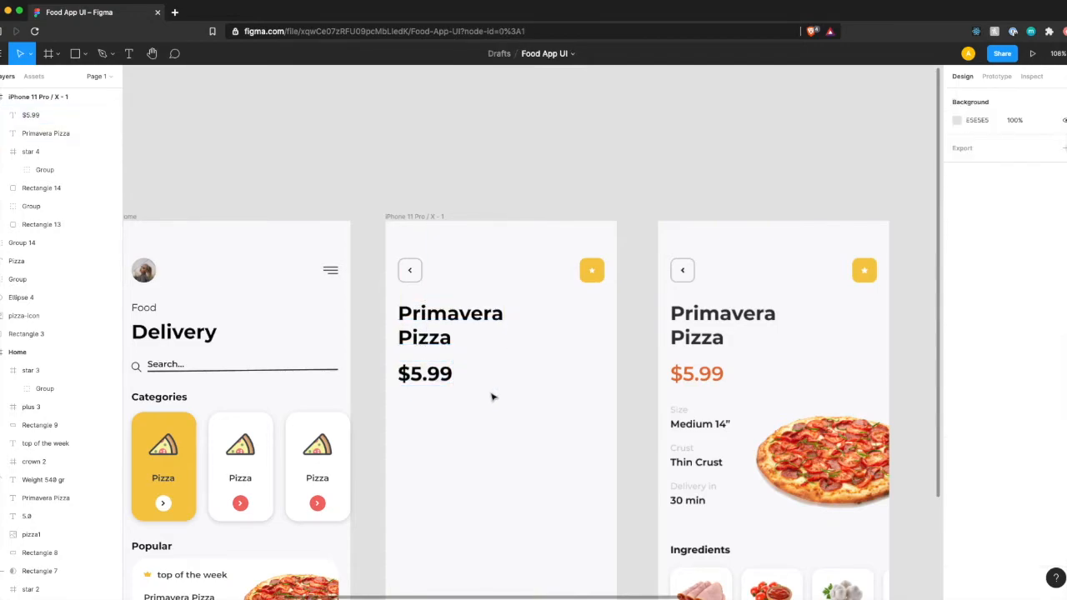
Step: Set the $5.99 price's font weight to SemiBold
scroll(491, 396, right, 3)
click(371, 371)
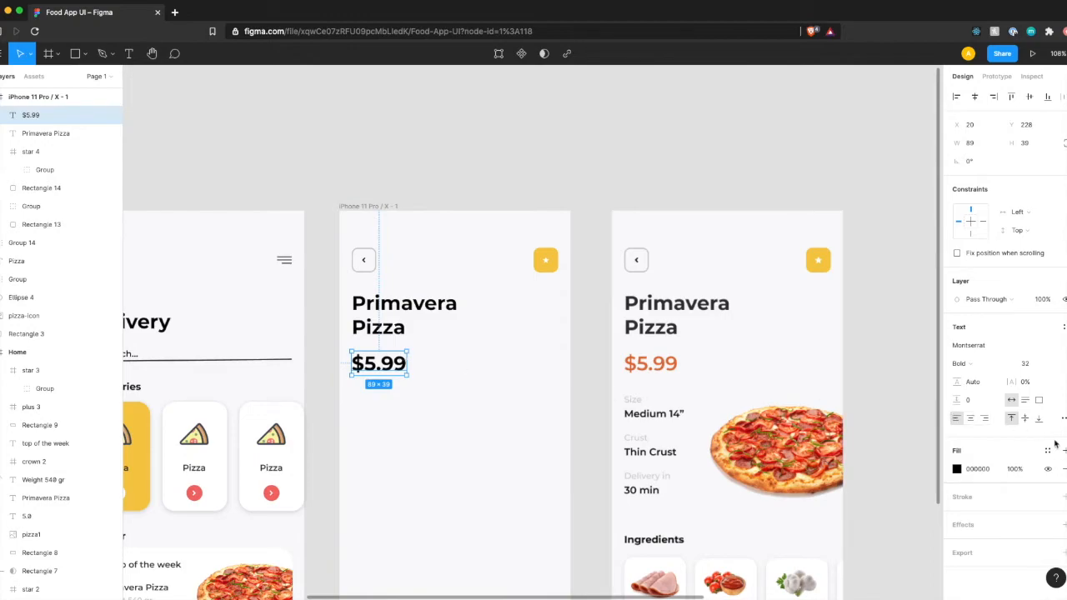
click(970, 363)
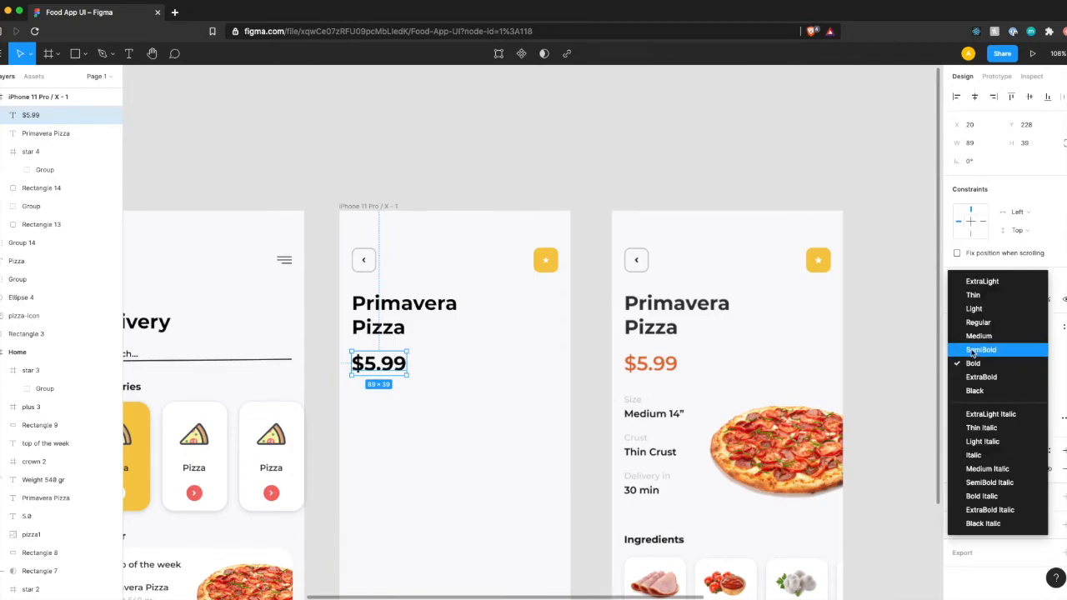
click(975, 348)
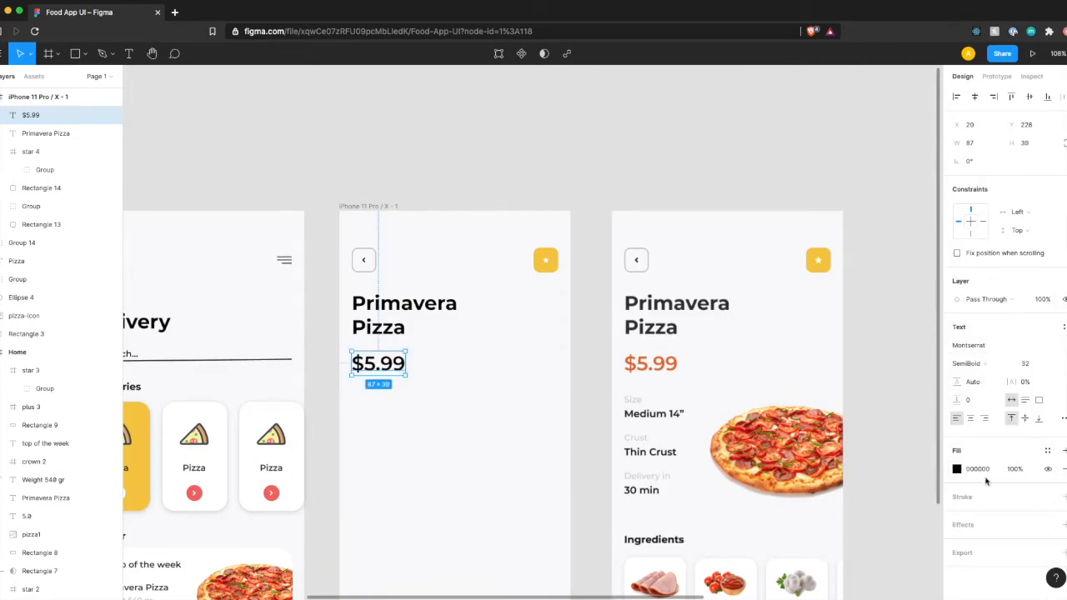
Step: Recolour the $5.99 price with the orange sampled from the palette's price swatch, E4723C
click(957, 470)
click(821, 474)
scroll(600, 395, down, 5)
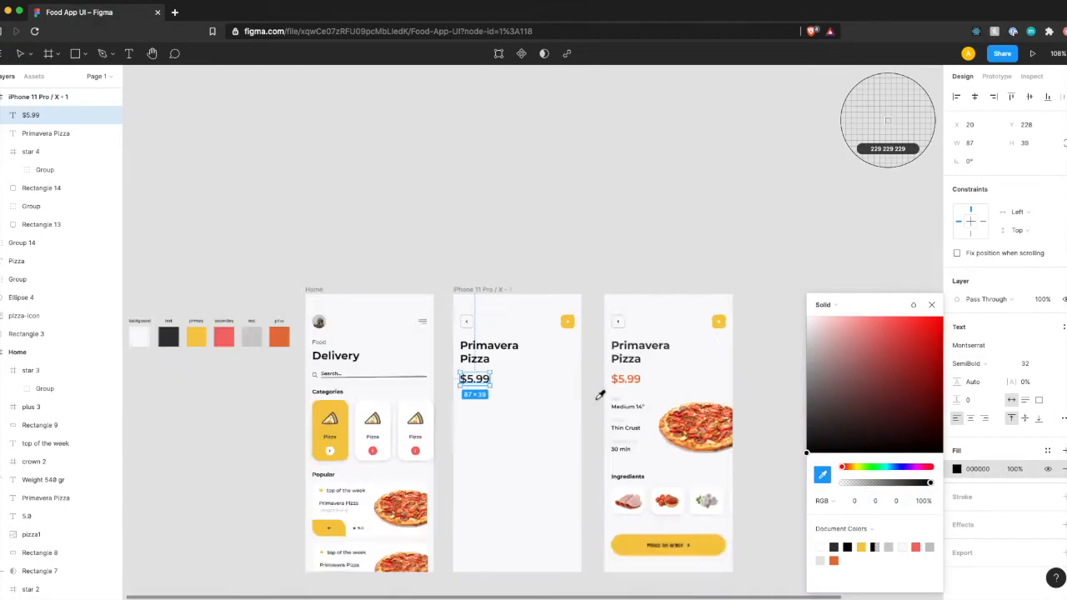
scroll(421, 372, up, 6)
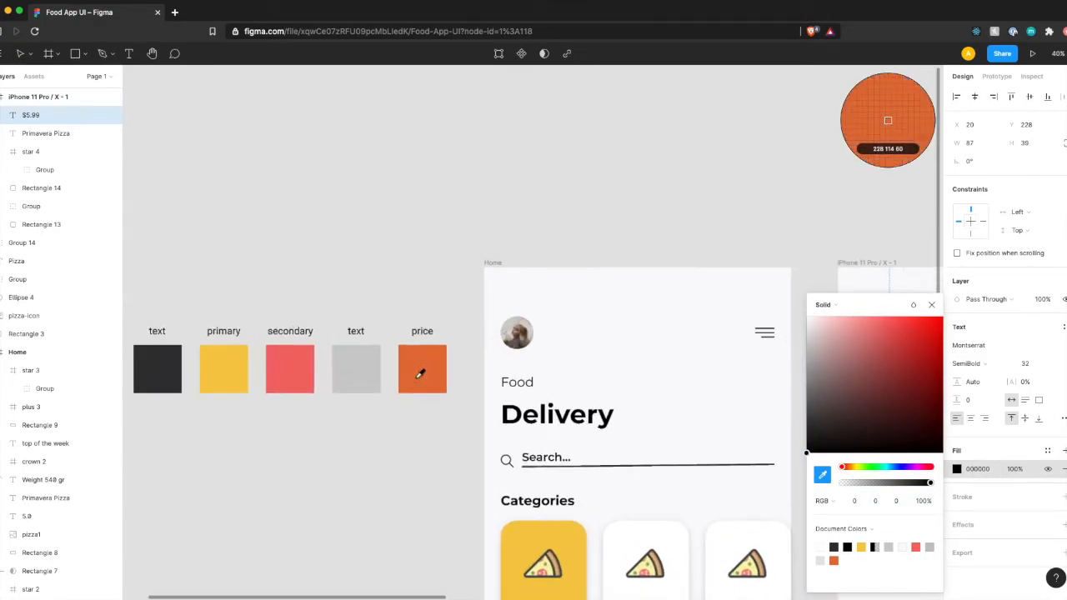
click(427, 362)
scroll(428, 367, right, 10)
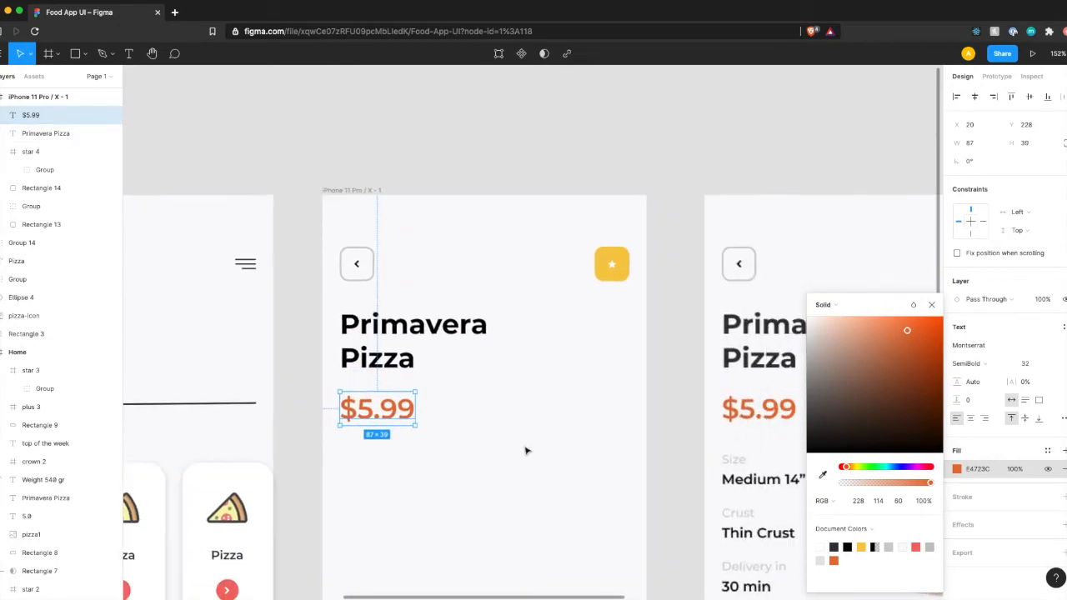
click(525, 451)
Step: Add a "Size" label below the price and set its font size to 14
scroll(531, 457, down, 2)
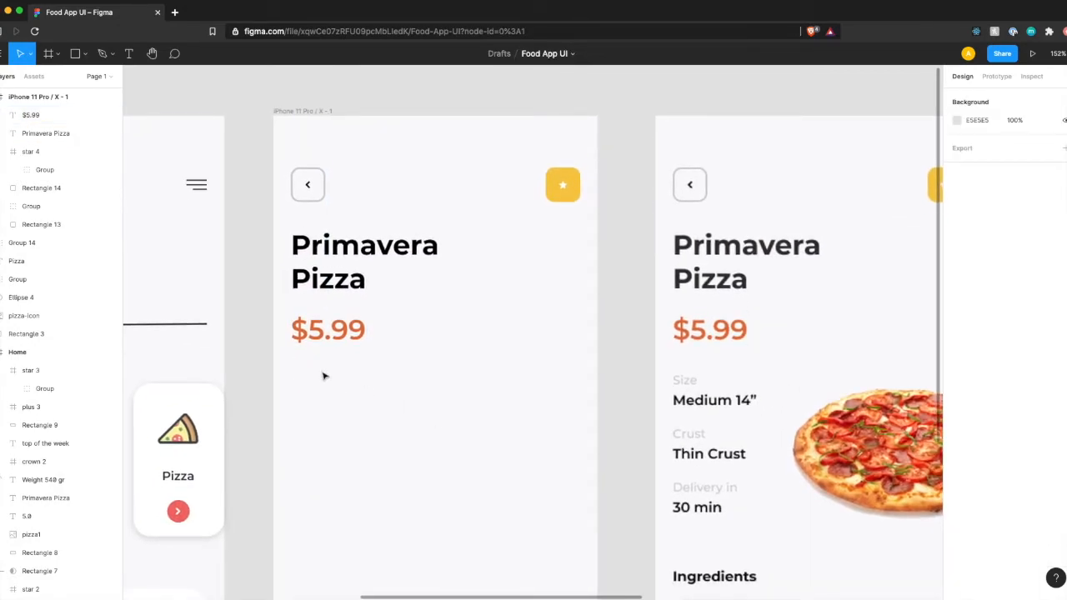
key(t)
click(293, 376)
text(Size)
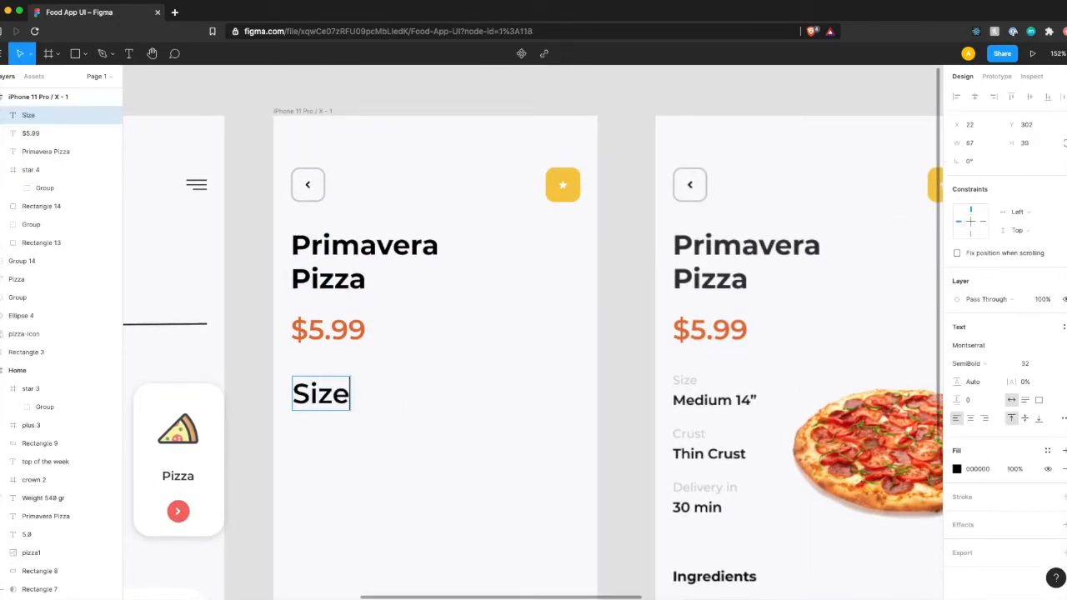
key(Escape)
click(1031, 368)
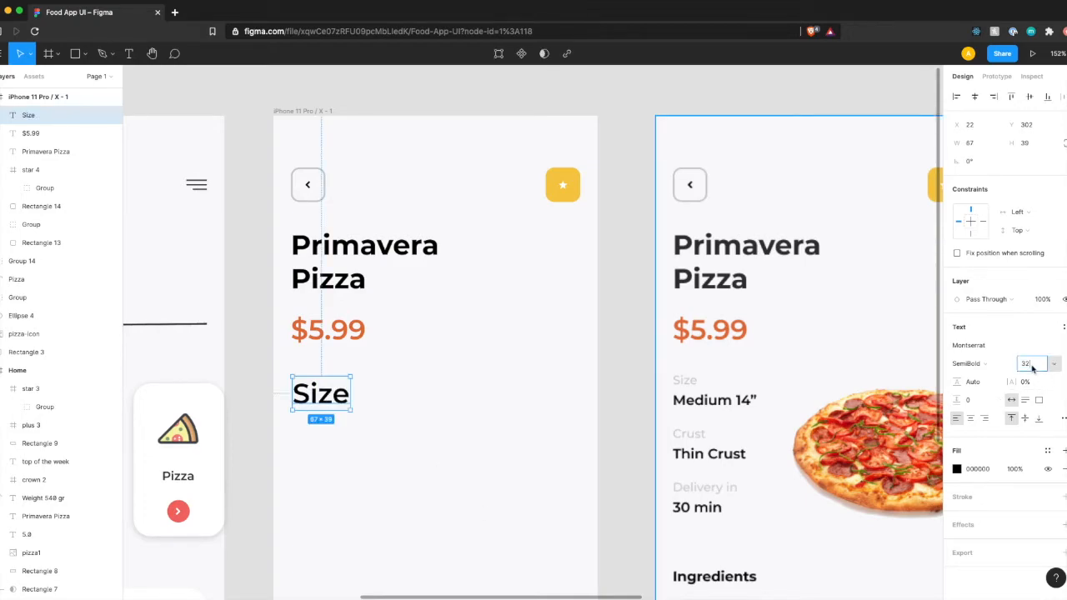
text(14)
key(Return)
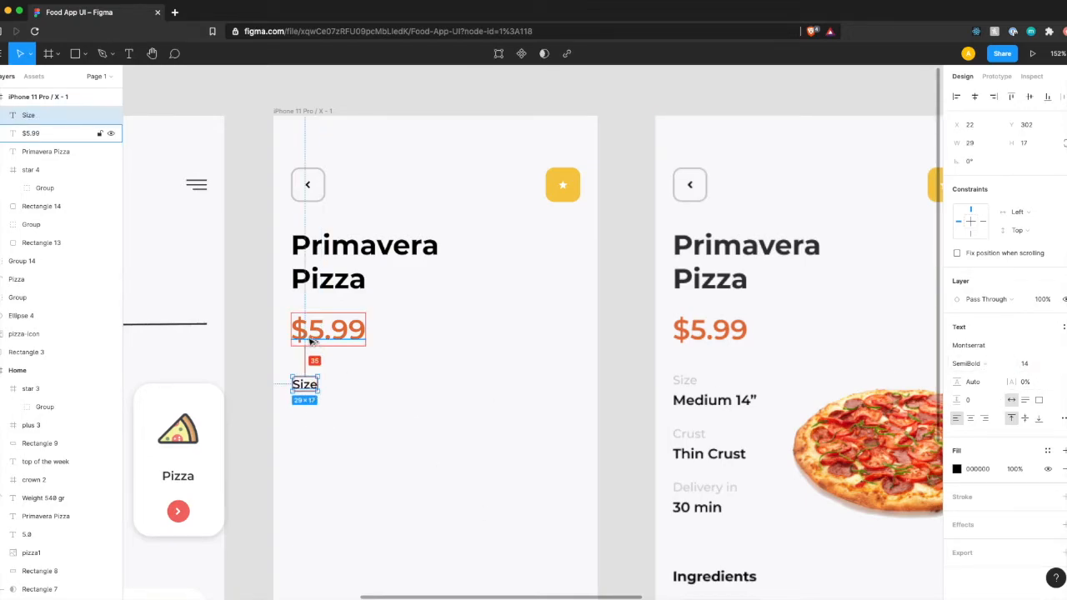
Step: Nudge the Size label to X 20, Y 297 so it aligns with the price's left edge
key(Up)
key(Up)
key(Up)
key(Up)
key(Up)
key(Left)
key(Left)
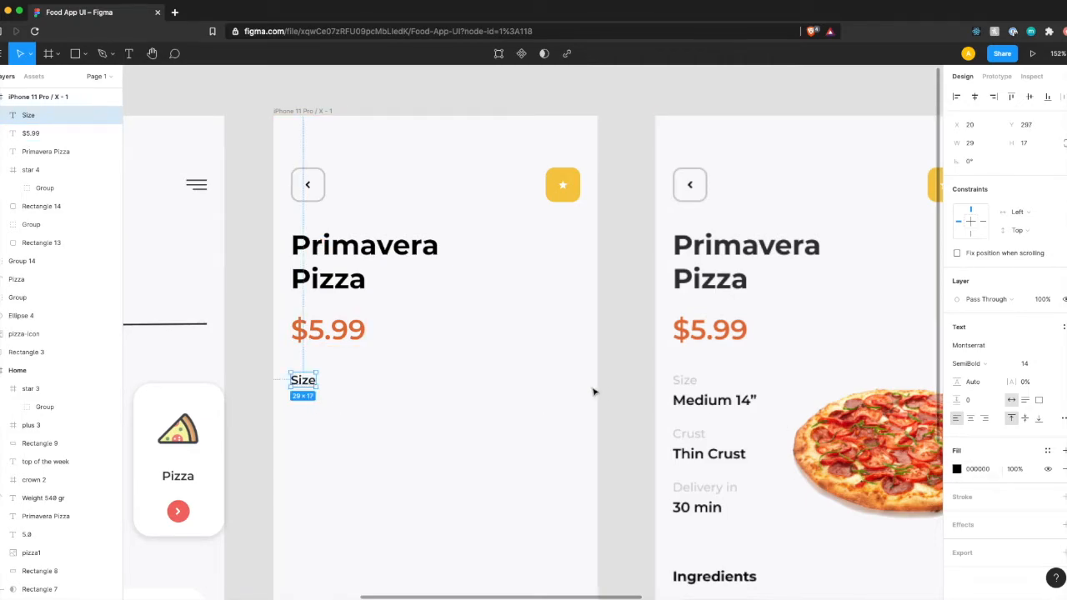
click(313, 412)
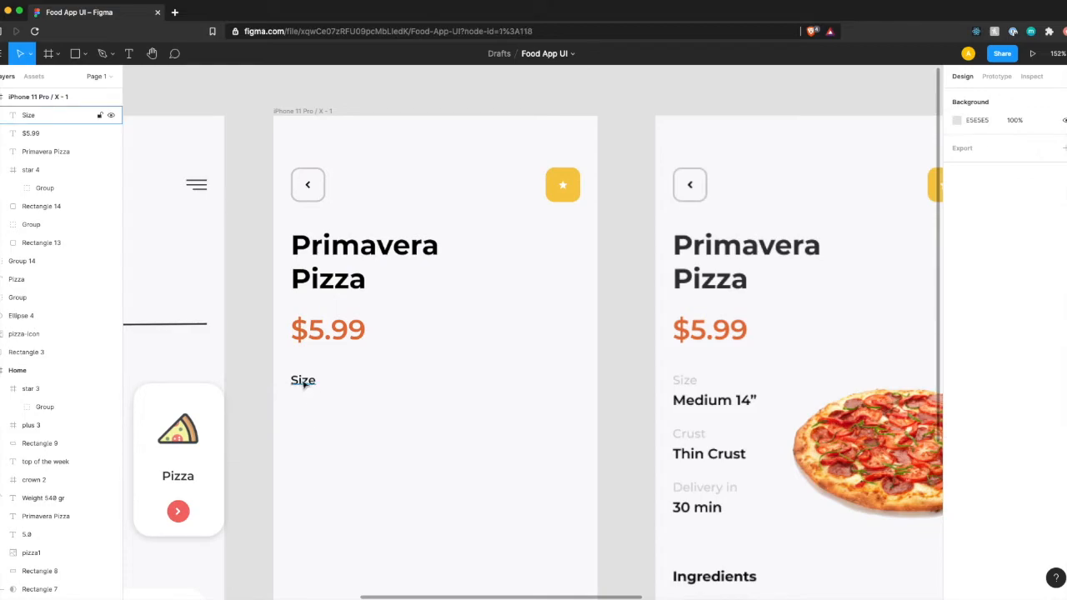
Step: Duplicate the Size label directly below at Y 319 and change the copy's text to Medium 14”
click(308, 382)
key(ctrl+c)
key(ctrl+v)
key(shift+Down)
key(shift+Down)
key(Down)
key(Down)
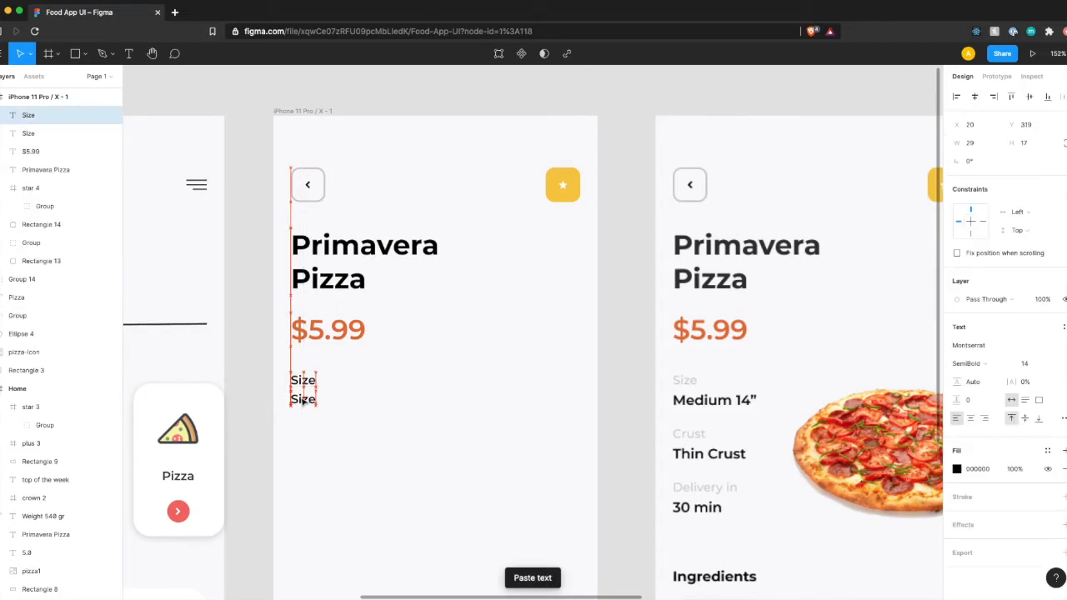
key(Return)
text(Medium 14)
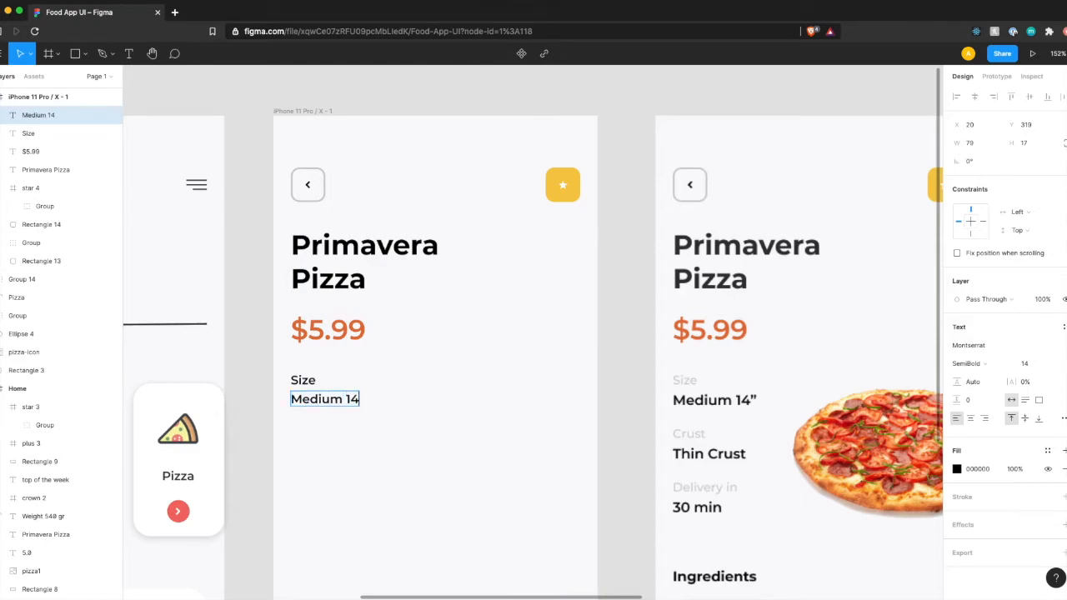
key(Escape)
Step: Set the Medium 14” text's font size to 16
drag(379, 423, 285, 374)
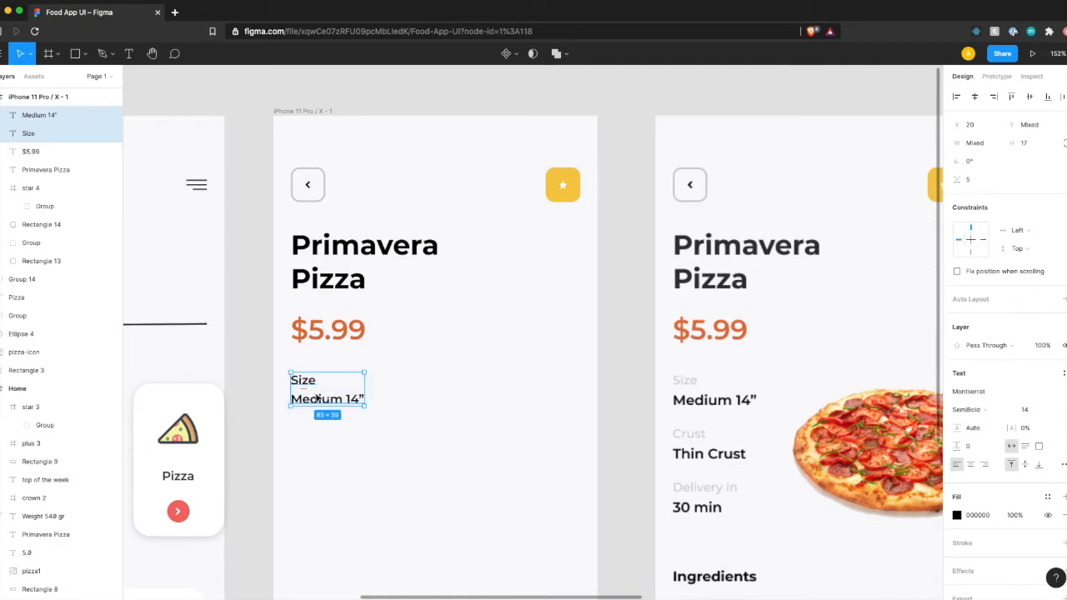
click(333, 445)
click(317, 400)
click(1027, 364)
text(16)
key(Return)
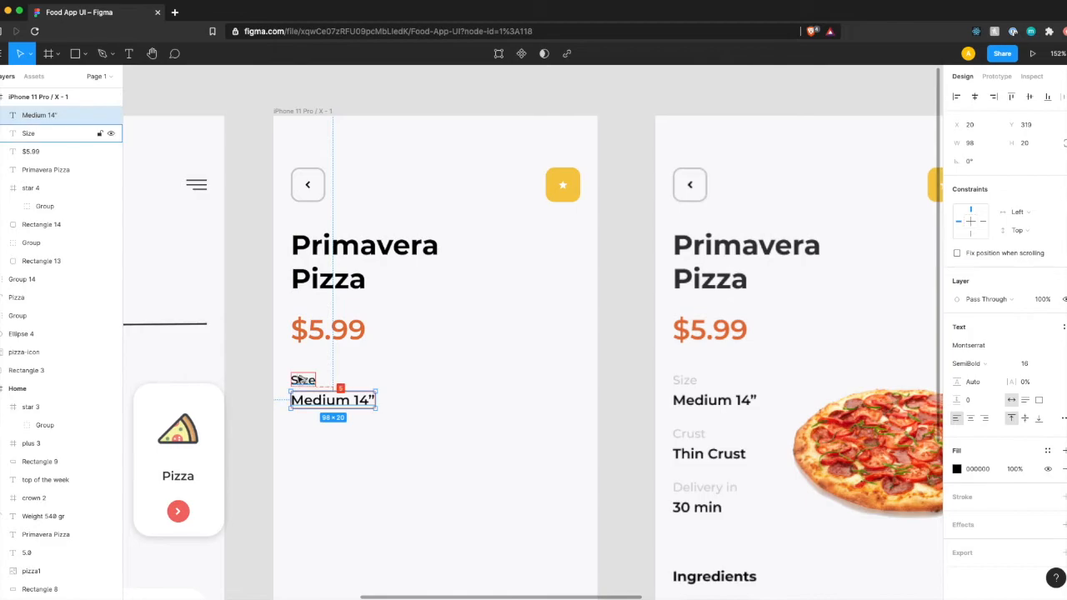
Step: Duplicate the Size and Medium 14” pair below the original, with the copied label at Y 369
click(355, 434)
drag(385, 434, 285, 370)
key(super+c)
key(super+v)
drag(319, 401, 319, 459)
key(Down)
key(Down)
key(Down)
key(Down)
key(Down)
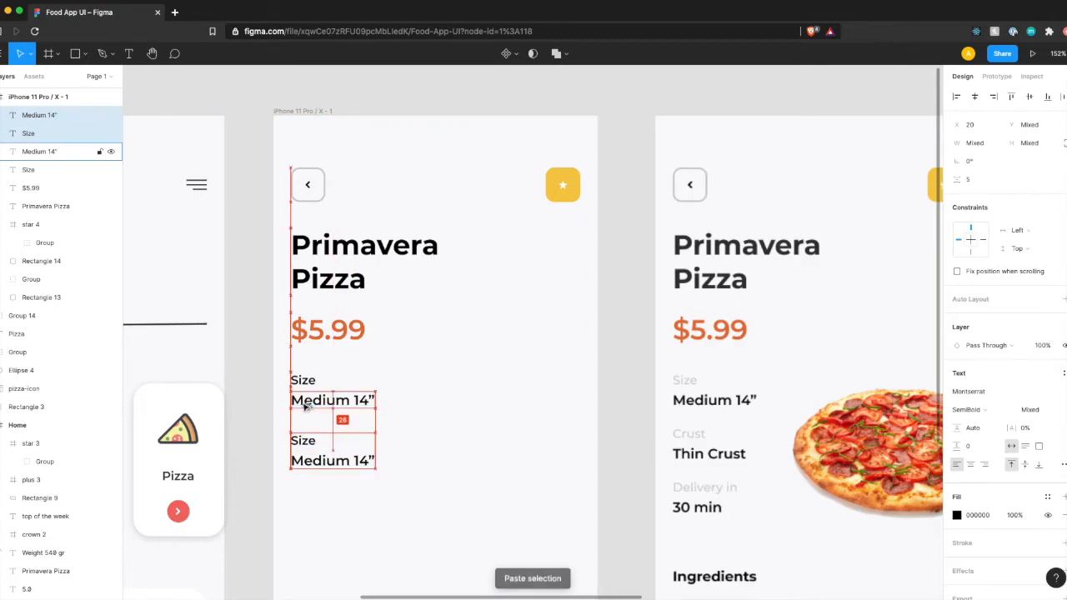
Step: Add a third copy of the Size and Medium 14” pair, 30 px below the second
drag(381, 491, 320, 535)
key(super+c)
key(super+v)
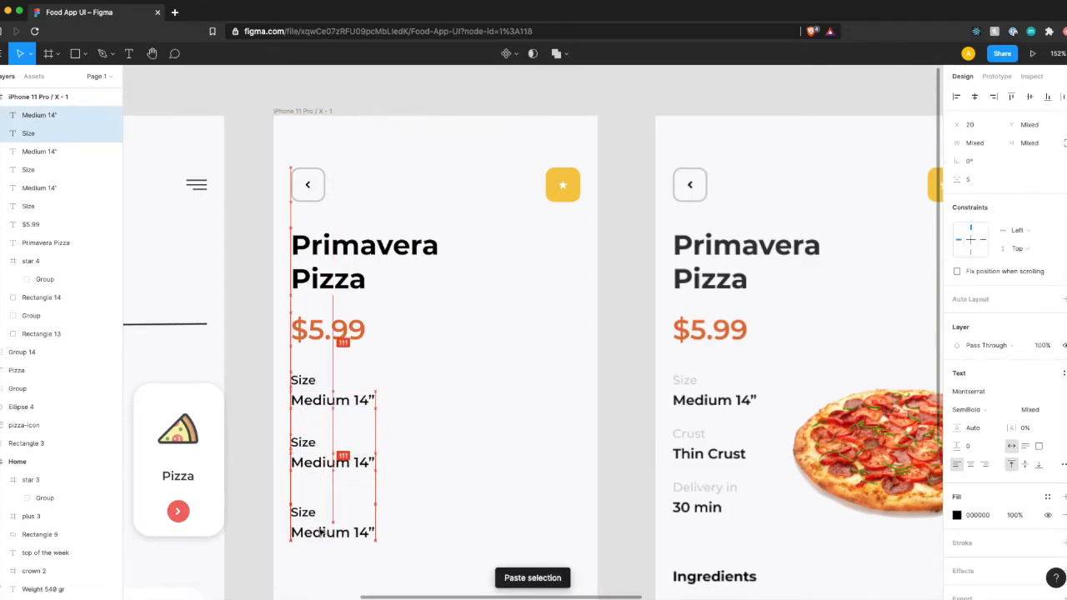
key(Up)
key(Up)
key(Up)
key(Up)
key(Up)
key(Up)
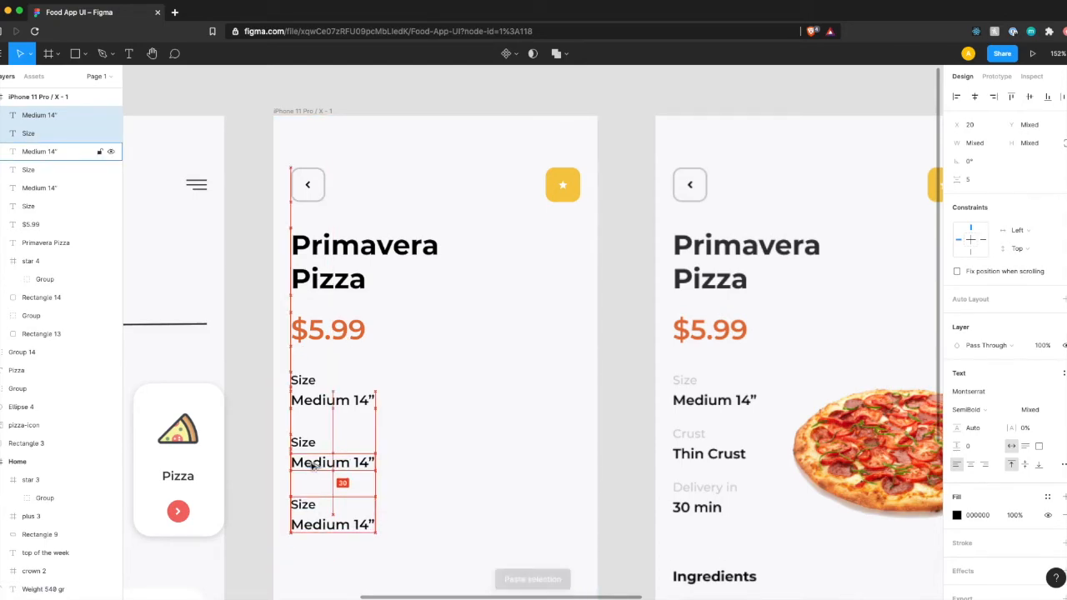
Step: Change the second pair's texts to "Crust" and "Thin Crust"
click(411, 512)
double_click(302, 442)
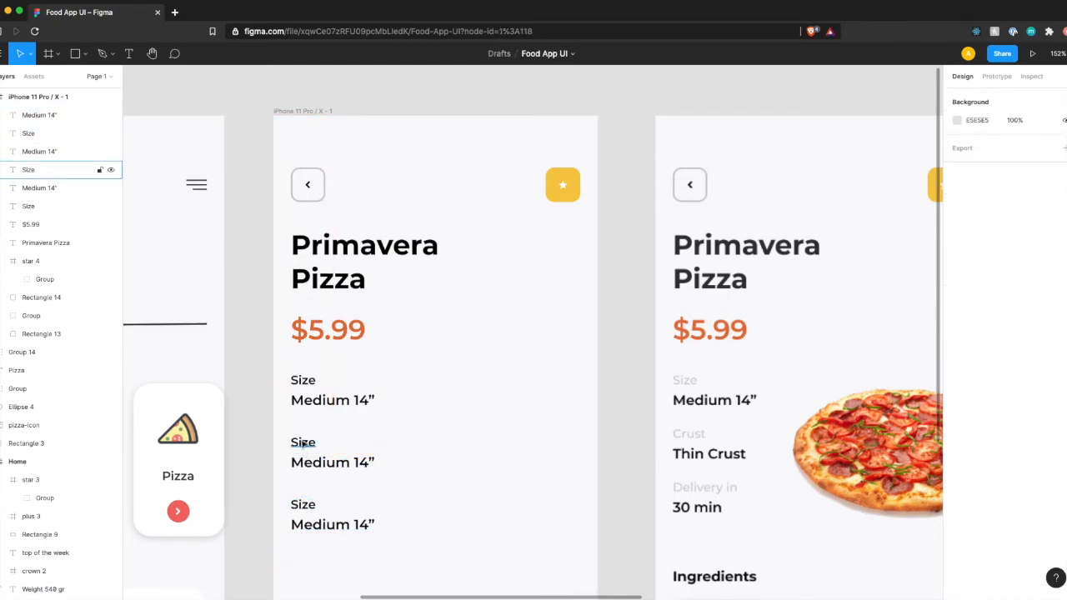
double_click(302, 442)
text(Crust)
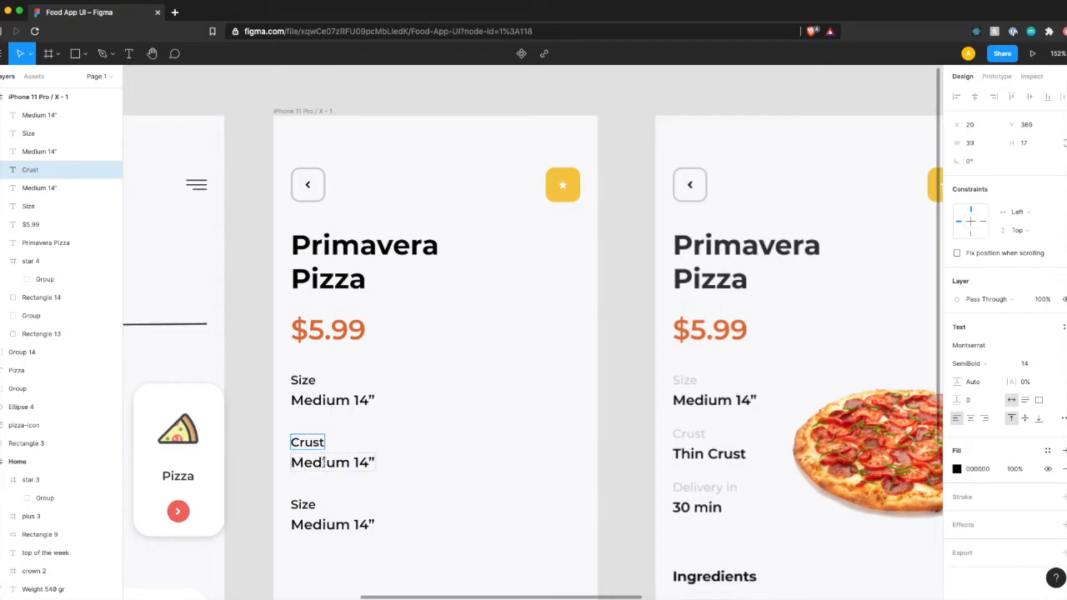
double_click(323, 462)
key(ctrl+a)
text(Thin Crust)
Step: Change the third pair's texts to "Delivery in" and "30 min"
double_click(303, 504)
text(Delivery in)
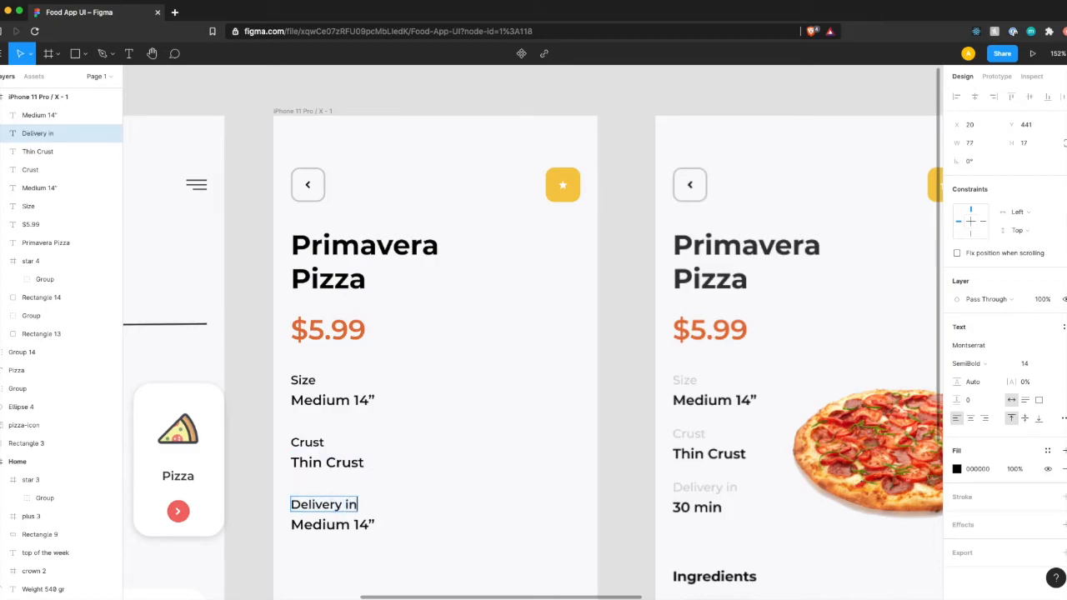
double_click(323, 525)
text(30 min)
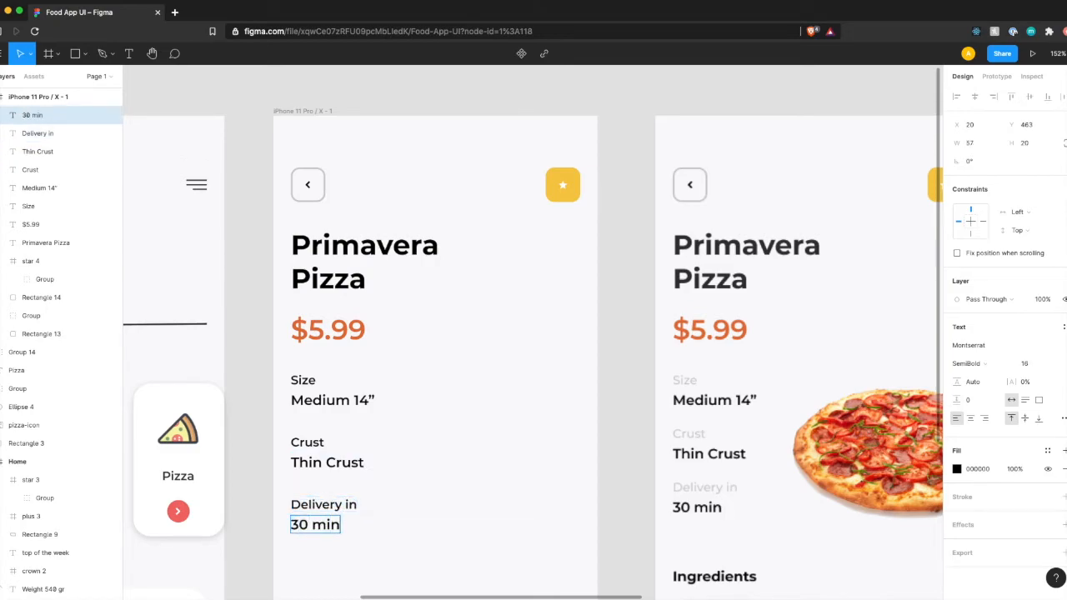
key(Escape)
Step: Recolour the Size, Crust and Delivery in labels with the light grey CDCDCD sampled from the palette swatches
click(341, 505)
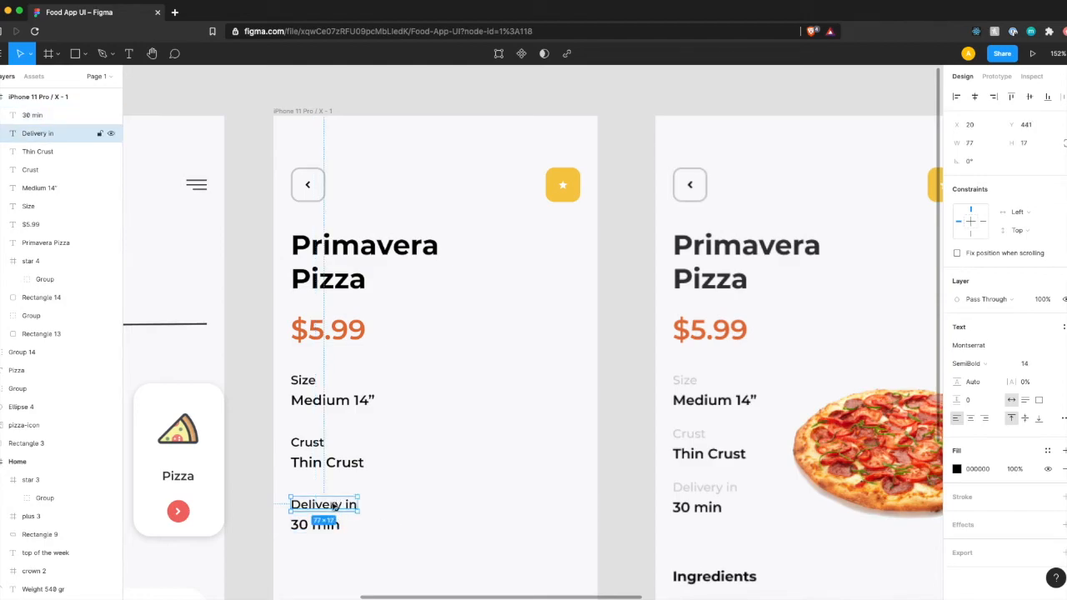
shift+click(310, 448)
shift+click(302, 381)
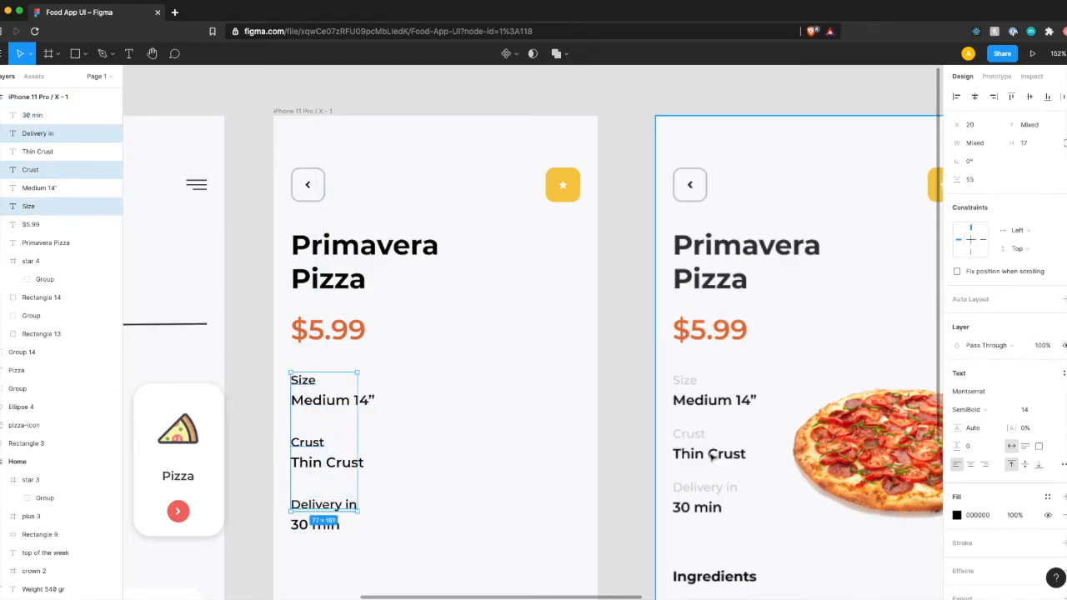
click(957, 515)
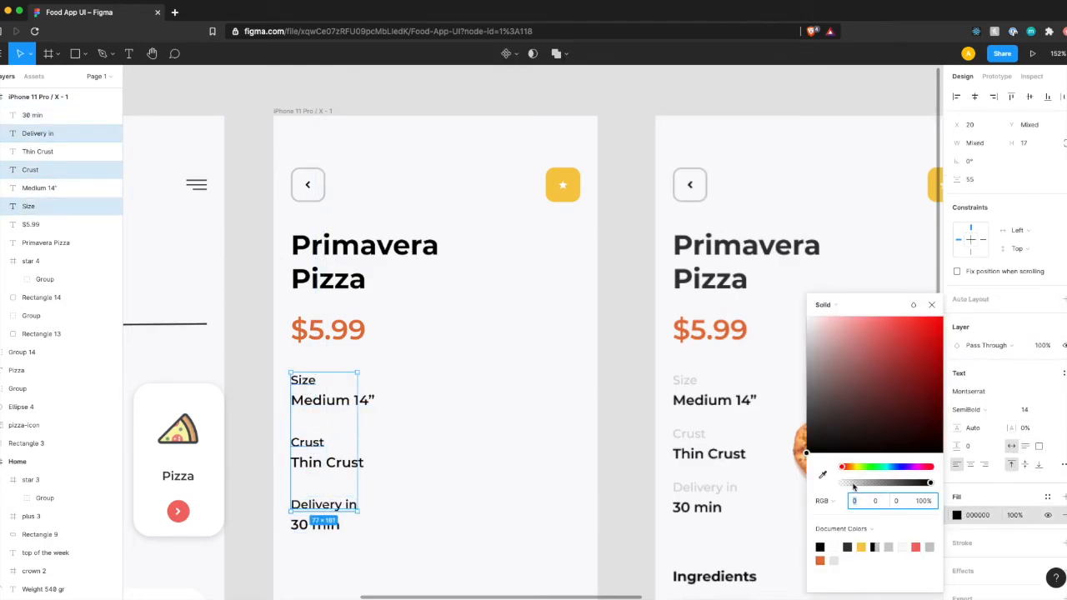
click(822, 474)
scroll(517, 336, down, 10)
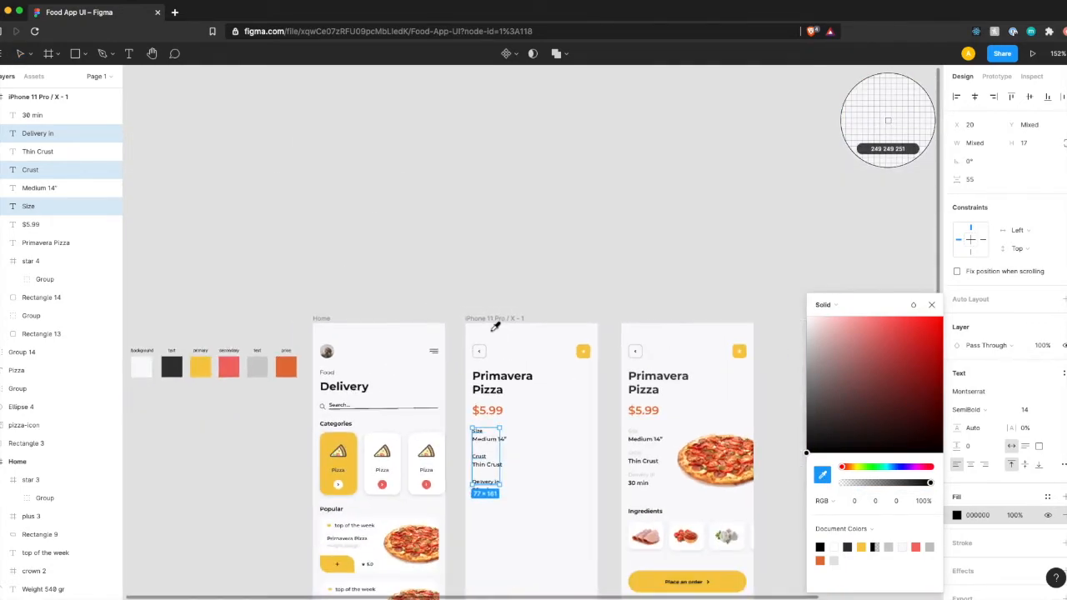
click(260, 365)
scroll(529, 474, up, 10)
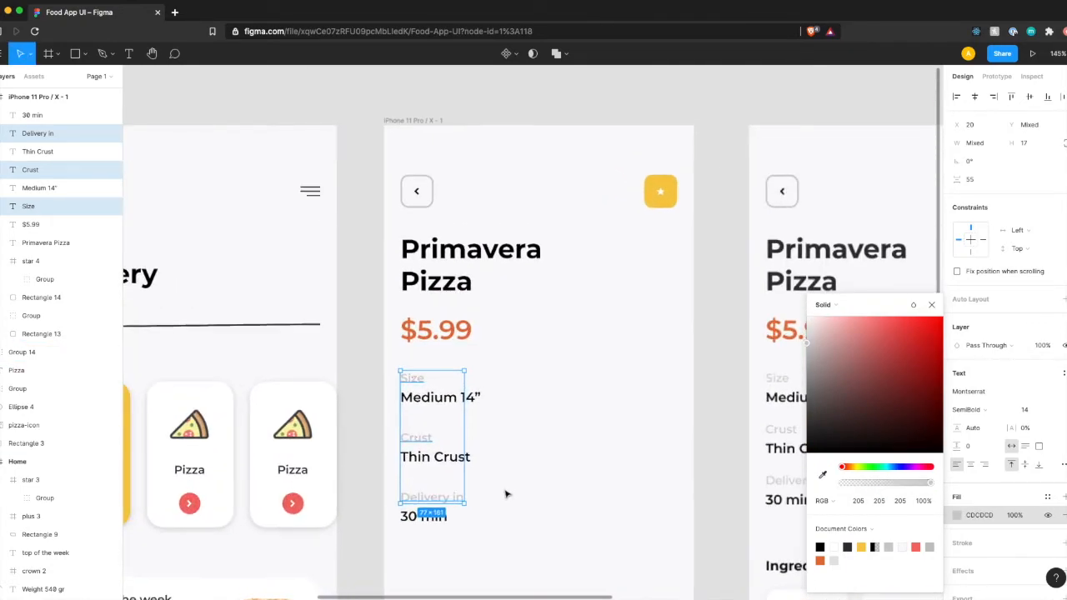
Step: Set the font weight of the Size, Crust and Delivery in labels to Medium
click(483, 496)
click(429, 499)
shift+click(418, 439)
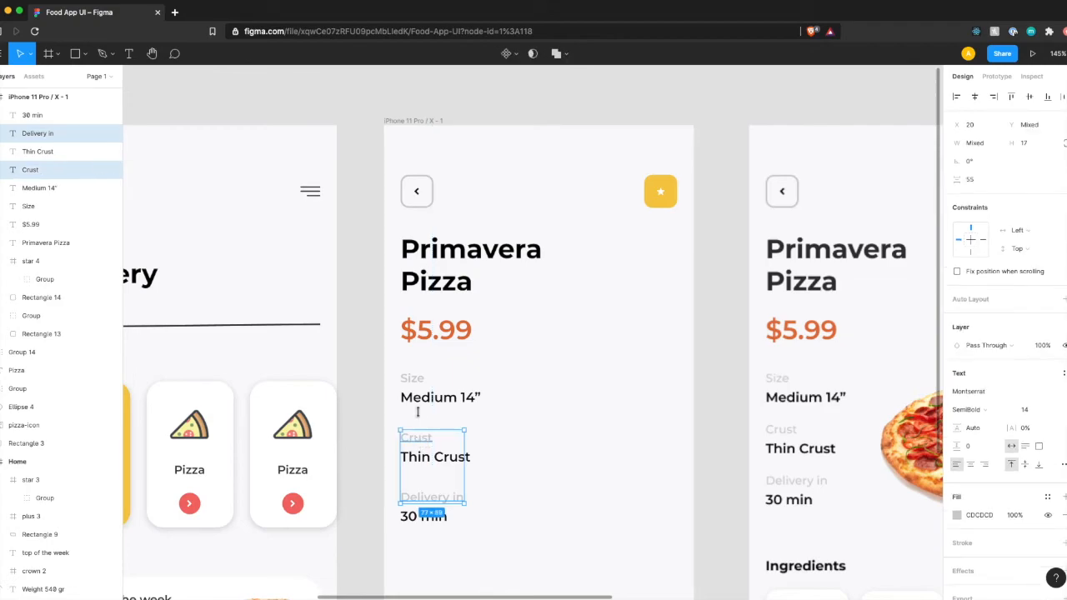
shift+click(414, 379)
click(973, 409)
click(977, 398)
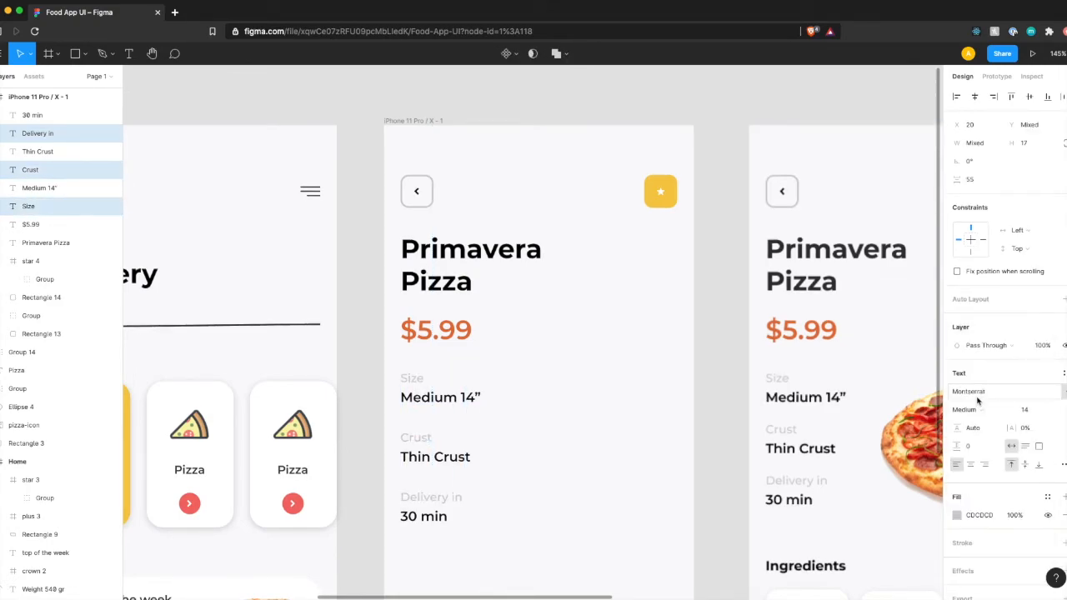
scroll(600, 495, down, 1)
scroll(600, 495, right, 1)
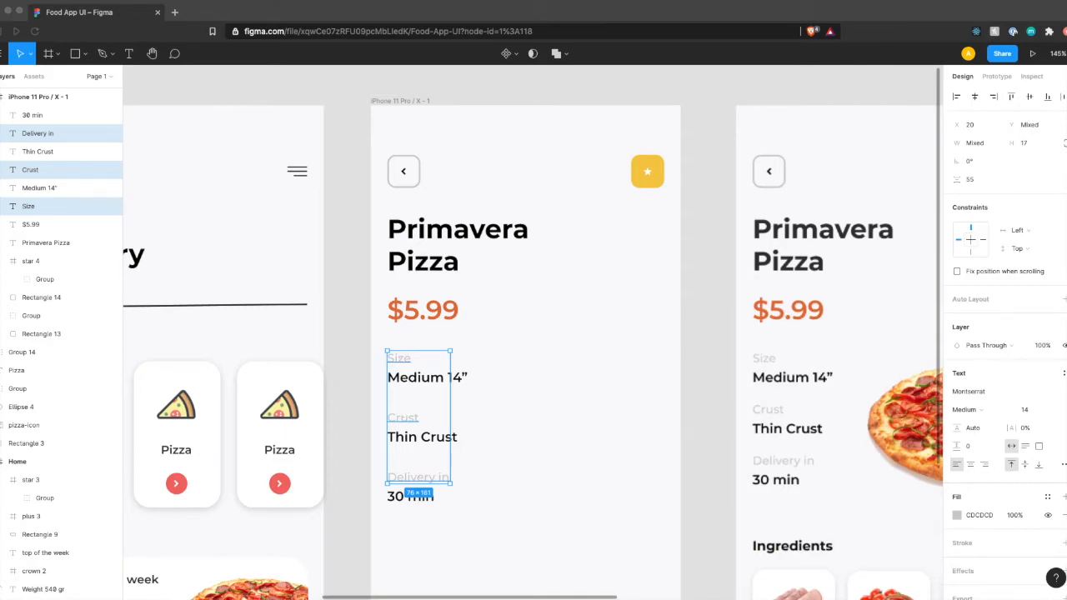
click(506, 435)
click(489, 482)
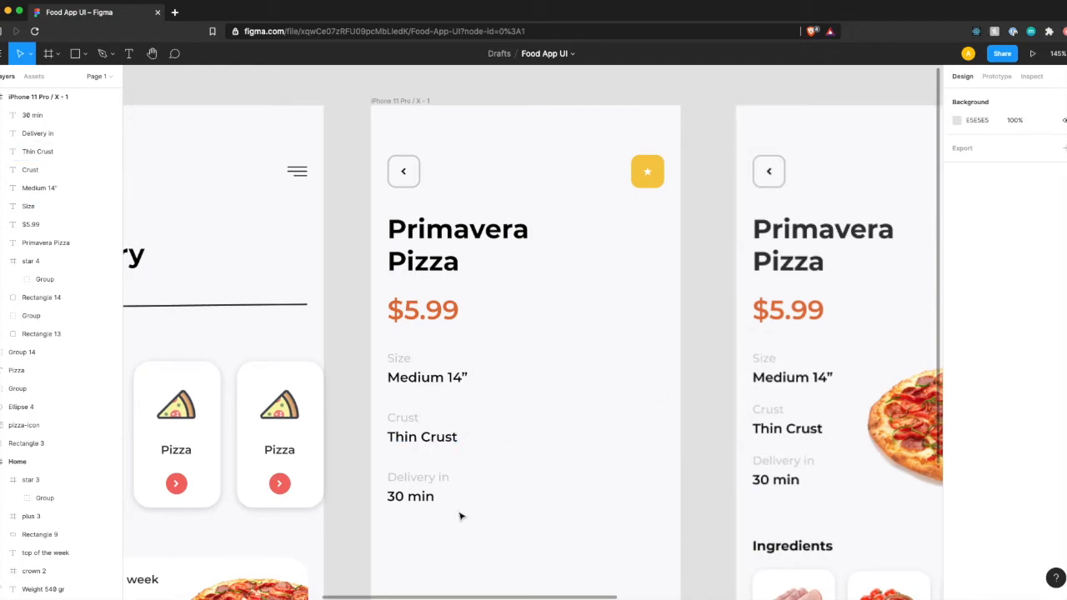
Step: Move the Crust and Delivery in pairs up so that each sits 20 px below the pair above it
drag(460, 515, 382, 410)
key(alt)
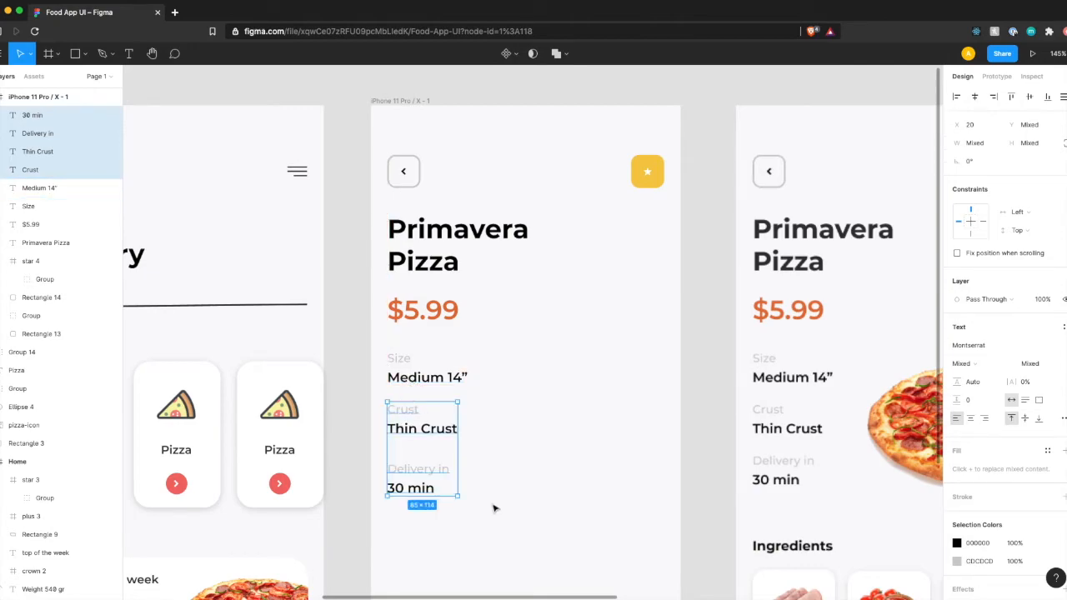
click(479, 507)
drag(467, 508, 388, 462)
key(alt)
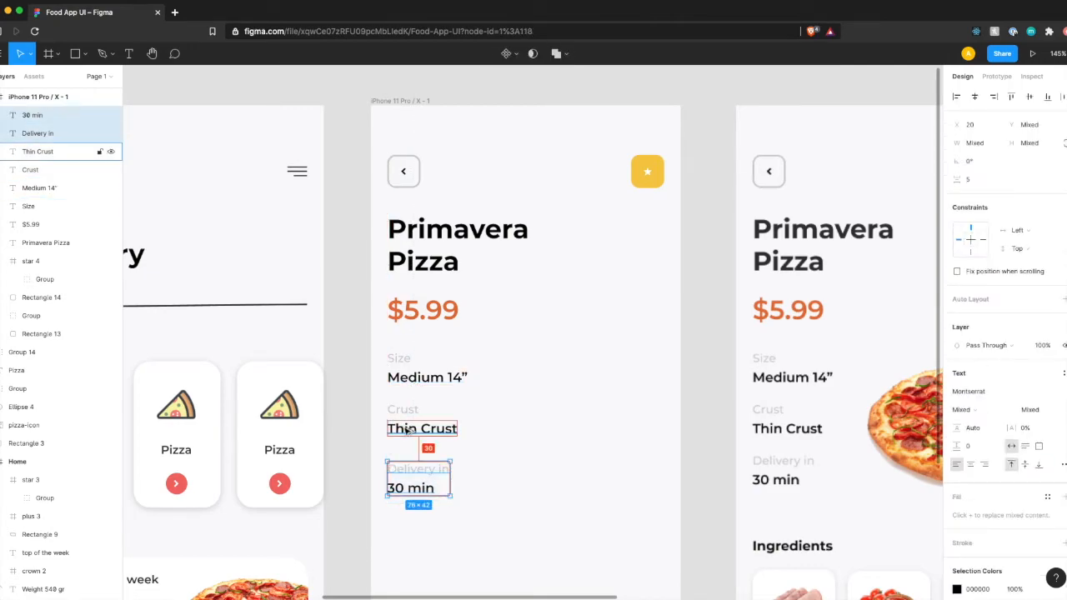
key(shift+Up)
click(482, 519)
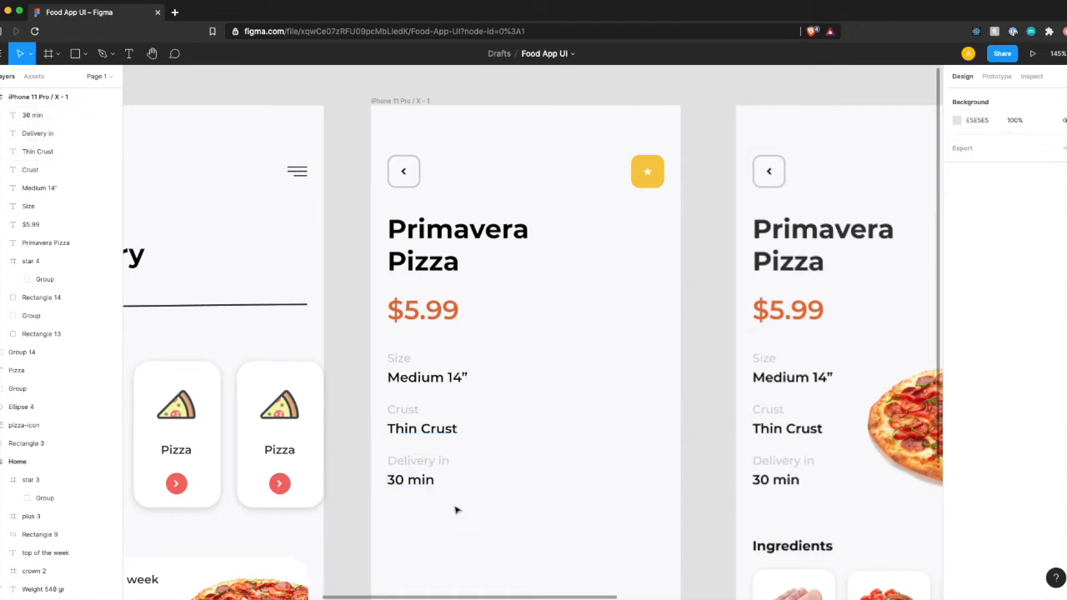
Step: Recolour the Medium 14”, Thin Crust and 30 min texts with the dark text swatch colour 313234 from the palette
click(420, 486)
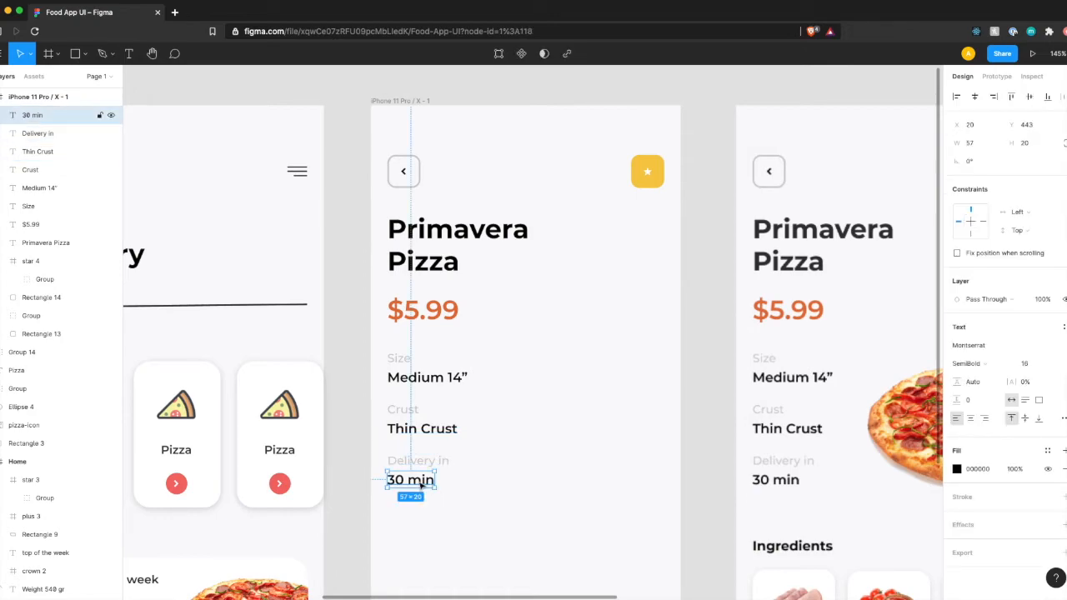
shift+click(423, 428)
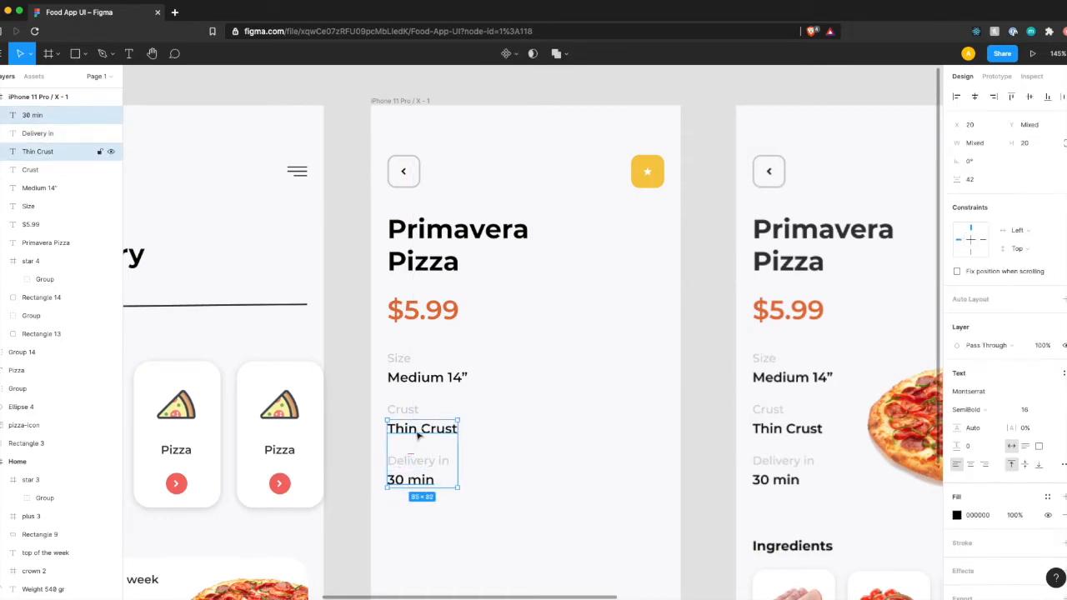
shift+click(430, 378)
click(956, 515)
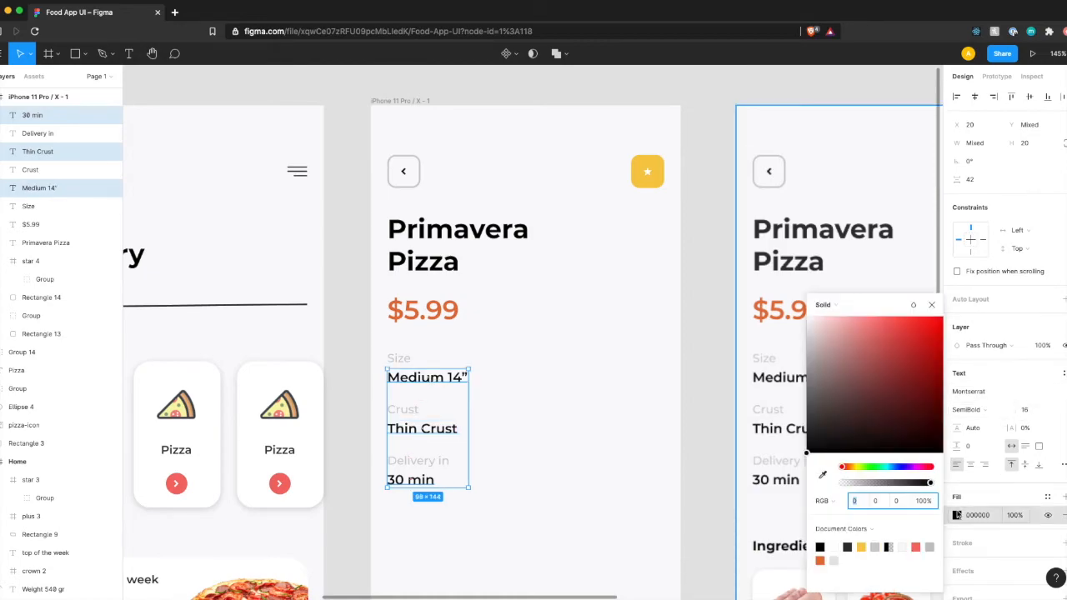
click(823, 475)
ctrl+scroll(412, 321, down, 5)
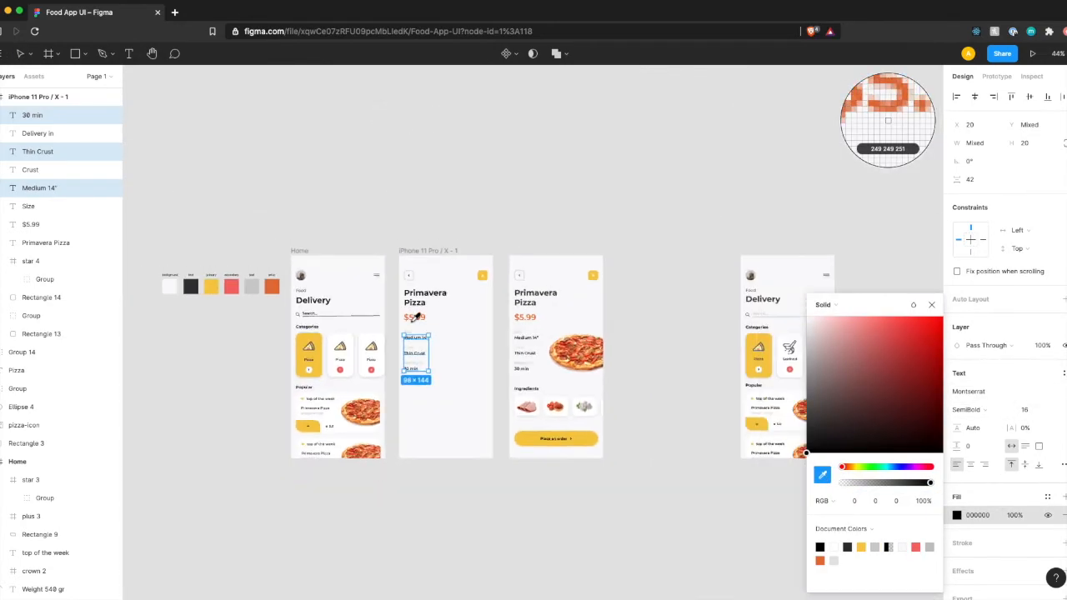
click(191, 289)
ctrl+scroll(476, 398, up, 10)
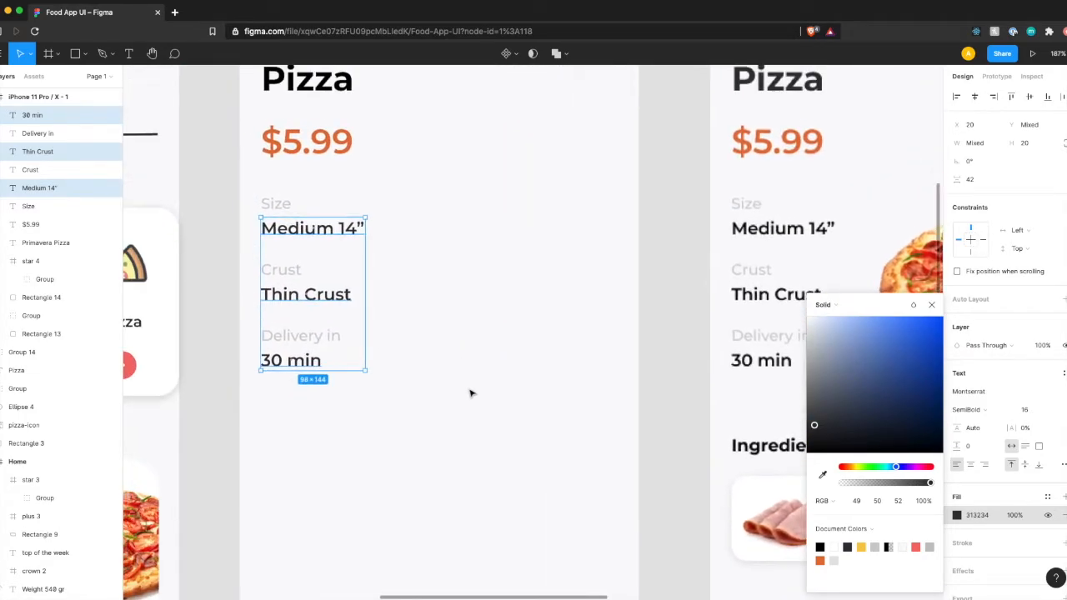
click(433, 361)
ctrl+scroll(434, 362, down, 3)
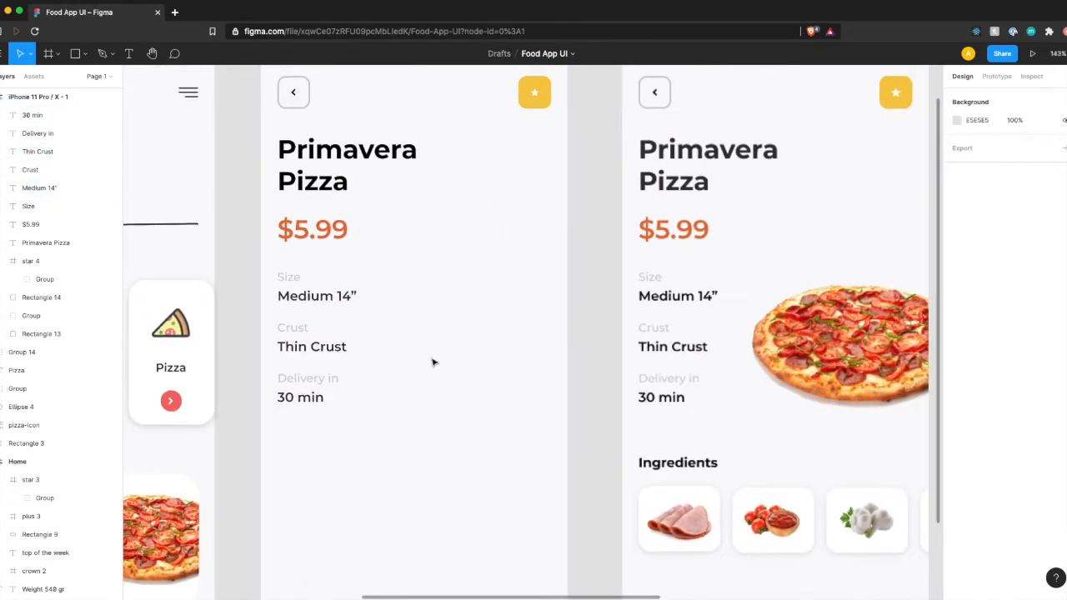
Step: Add an "Ingredients" text about 50 px below the 30 min text
click(332, 302)
scroll(431, 426, down, 2)
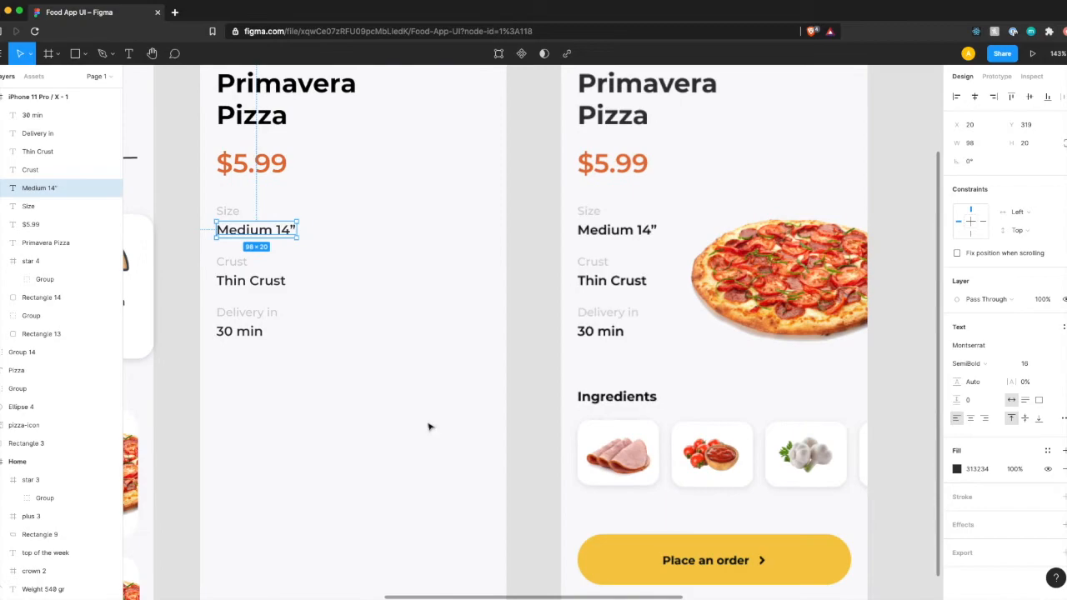
scroll(346, 387, left, 1)
scroll(259, 386, left, 3)
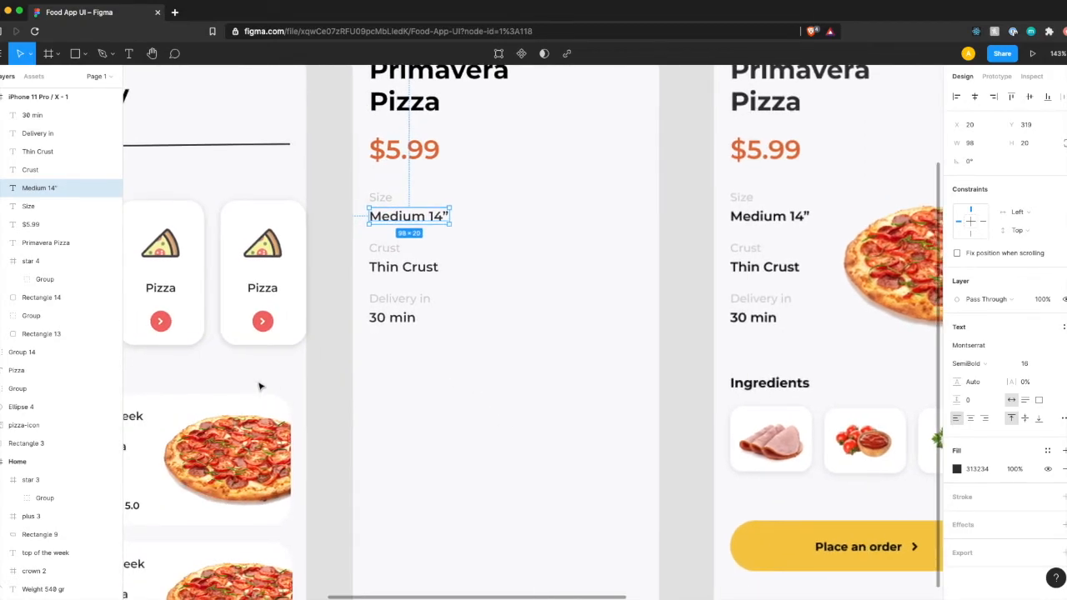
scroll(259, 386, up, 1)
scroll(259, 385, right, 1)
click(361, 424)
key(t)
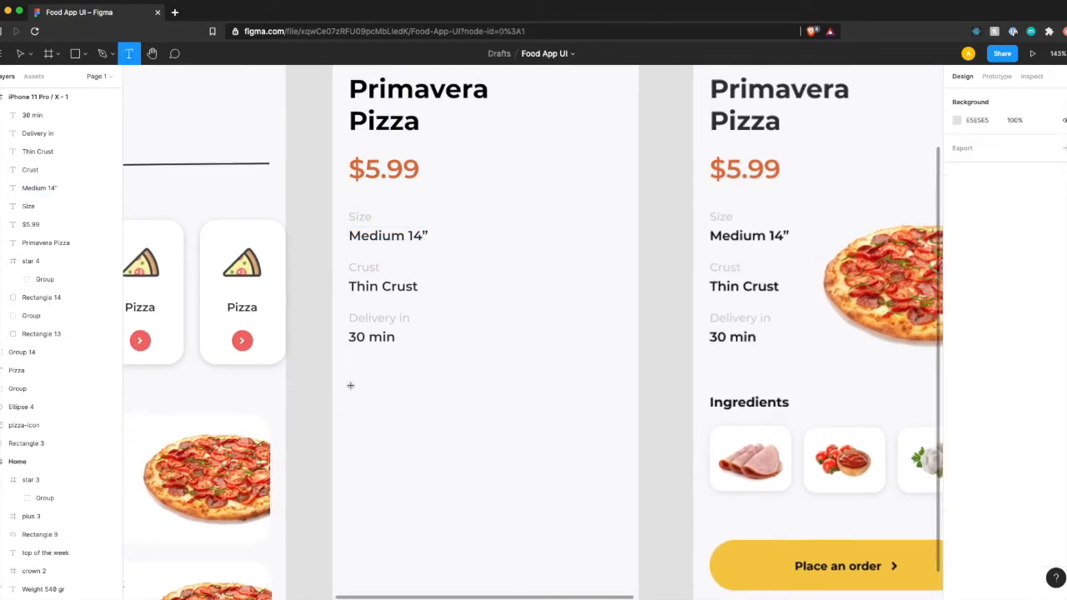
click(350, 384)
text(Ingredients)
key(Escape)
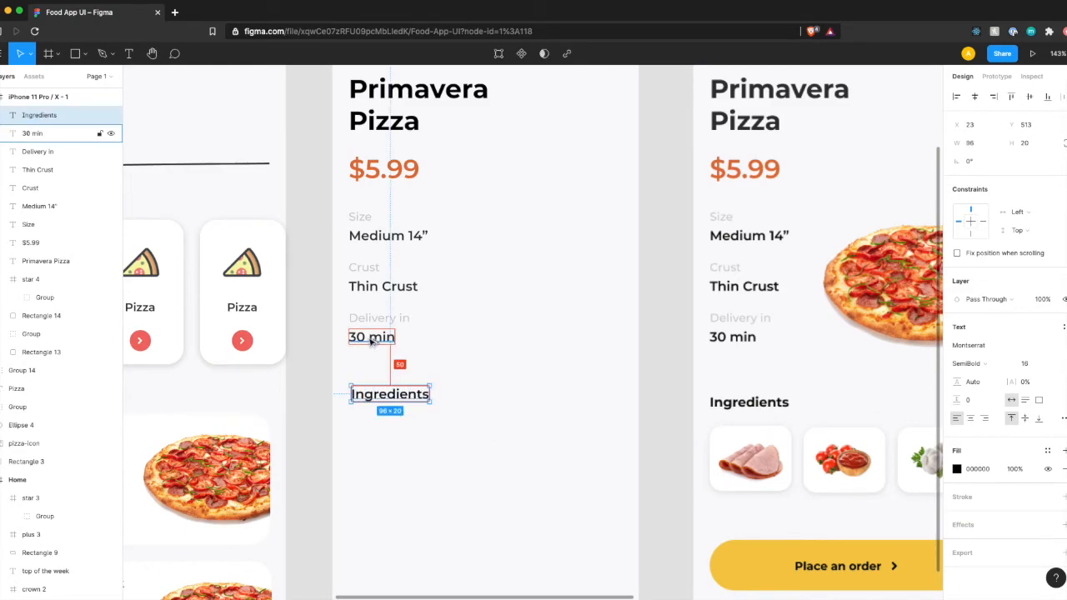
Step: Align the Ingredients text's left edge with the details above it, at X 20
key(Left)
key(Left)
key(shift+Left)
key(Right)
key(Right)
key(shift+Right)
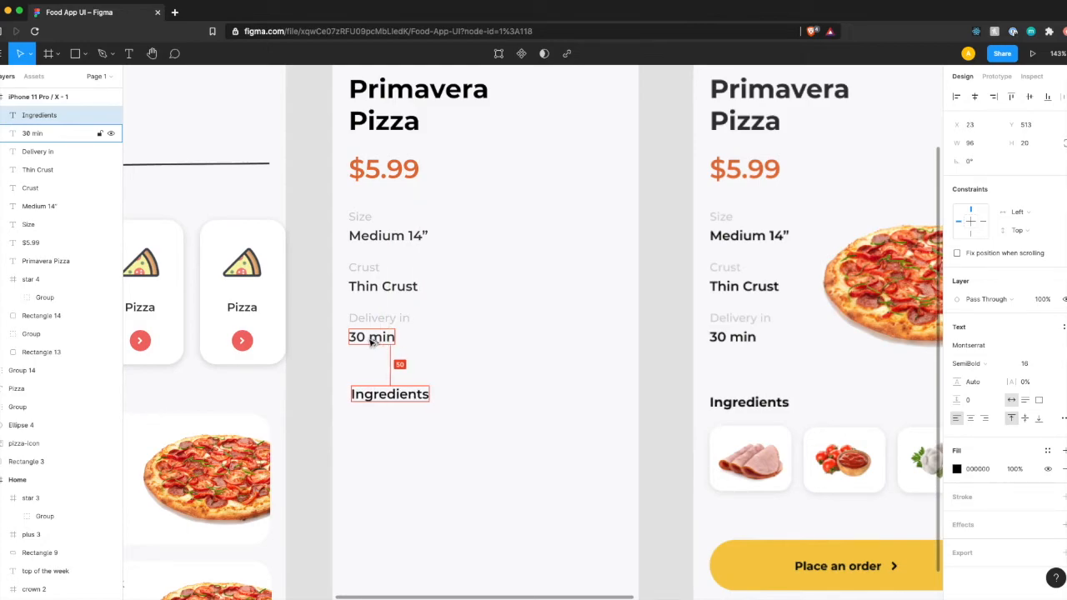
key(alt)
key(Left)
key(Left)
key(Left)
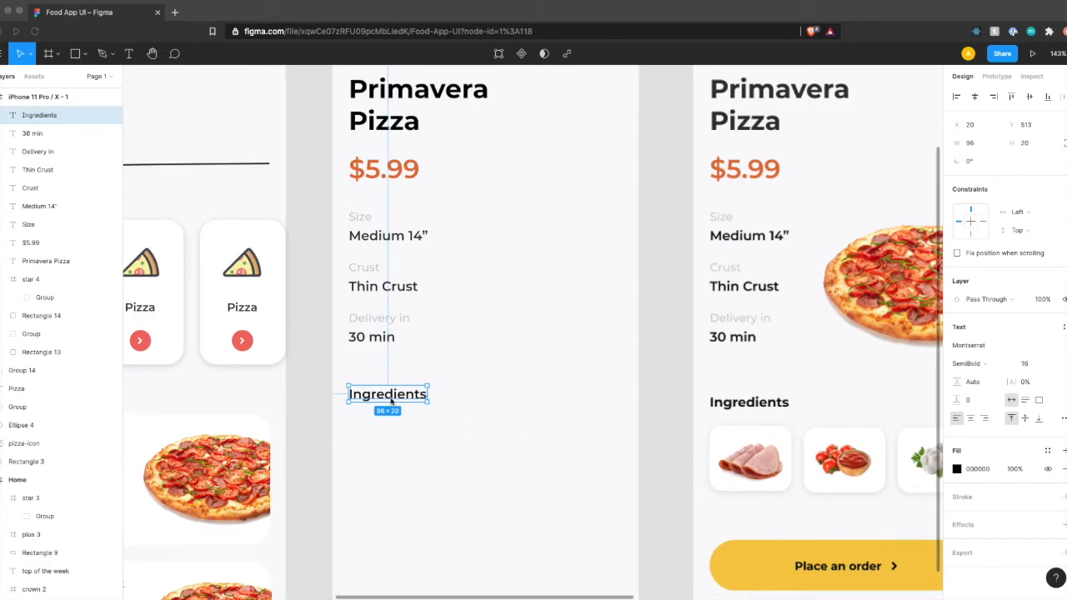
Step: Make the Ingredients heading Bold and move it down to Y 523, 60 px below the 30 min text
click(969, 363)
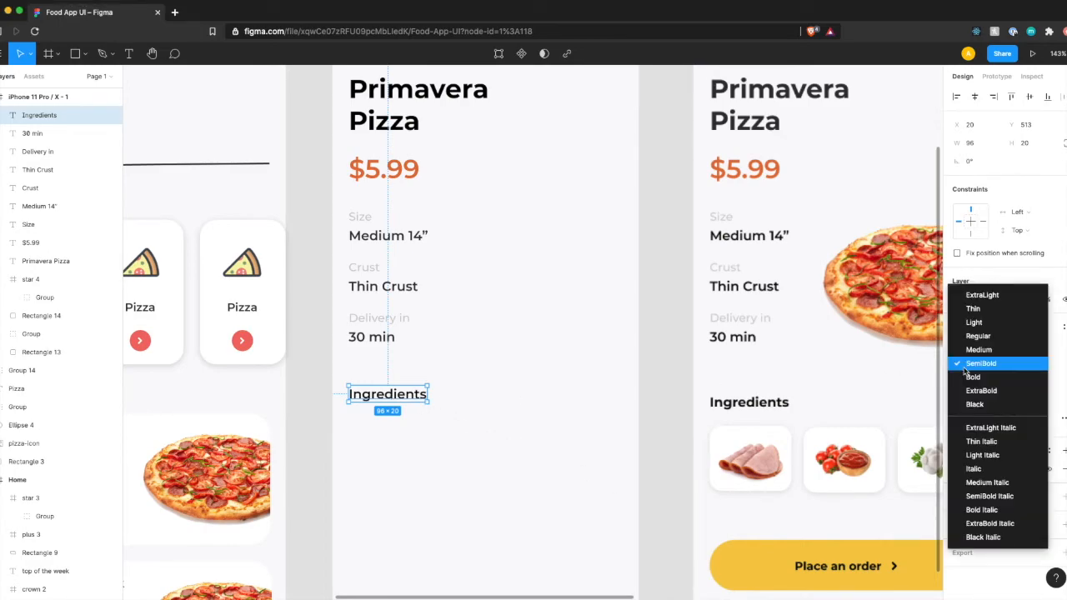
click(1035, 380)
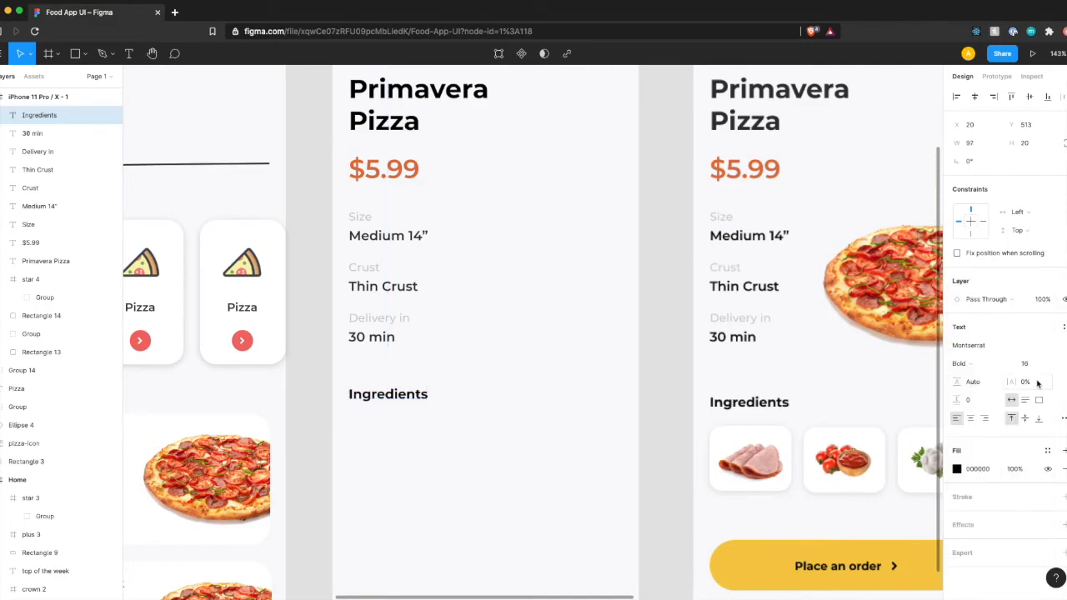
click(452, 458)
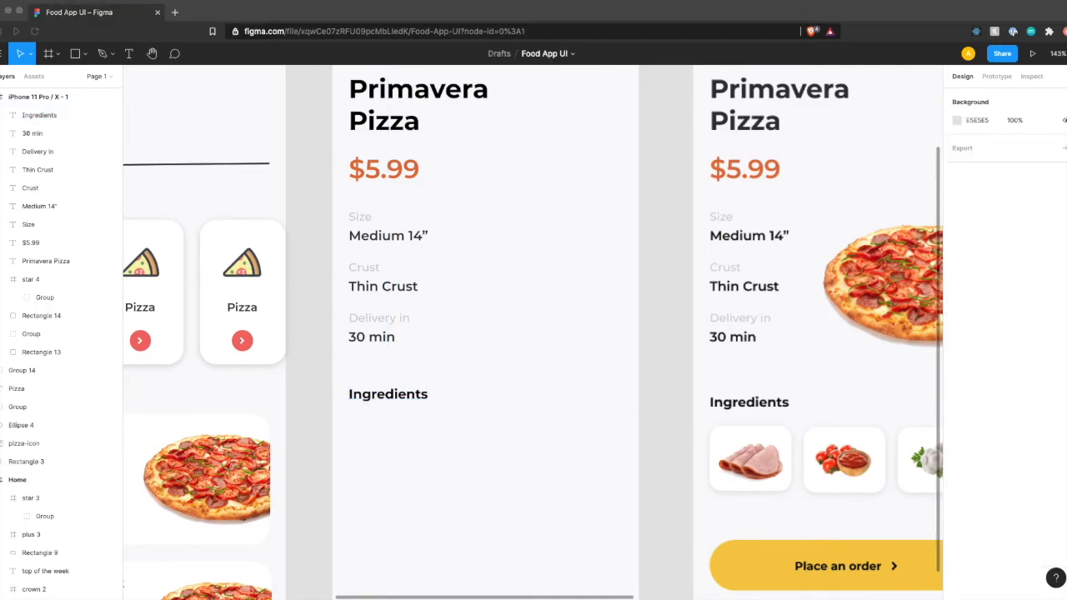
click(400, 394)
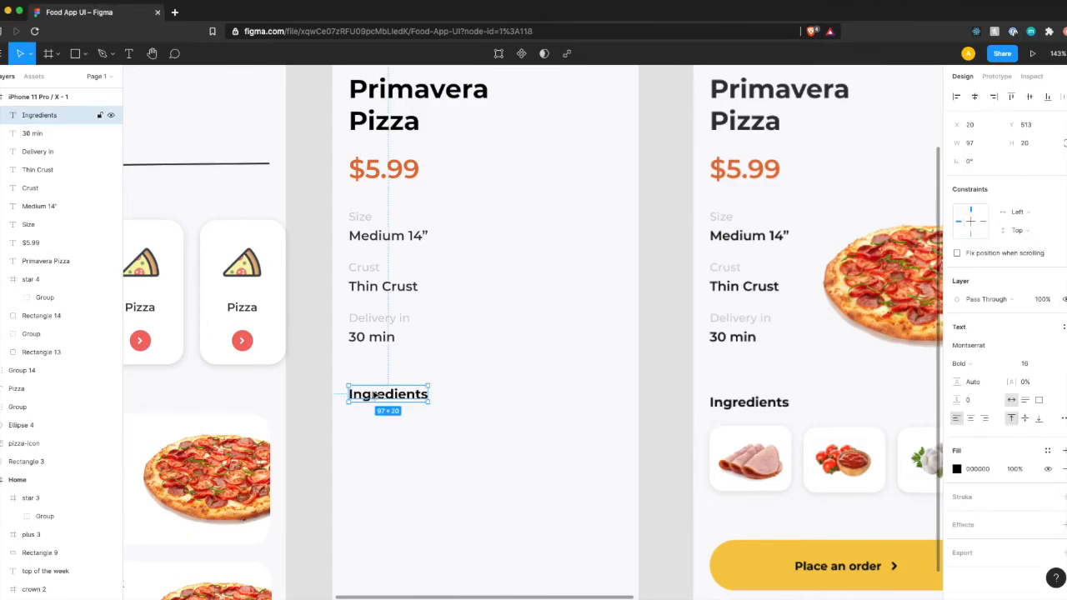
key(shift+Down)
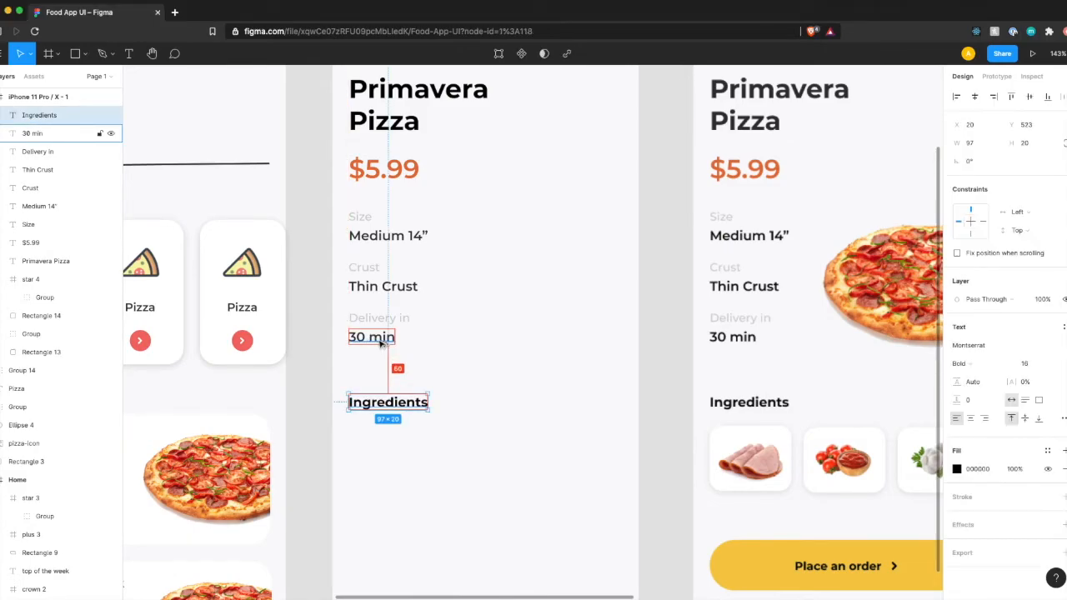
scroll(460, 398, down, 5)
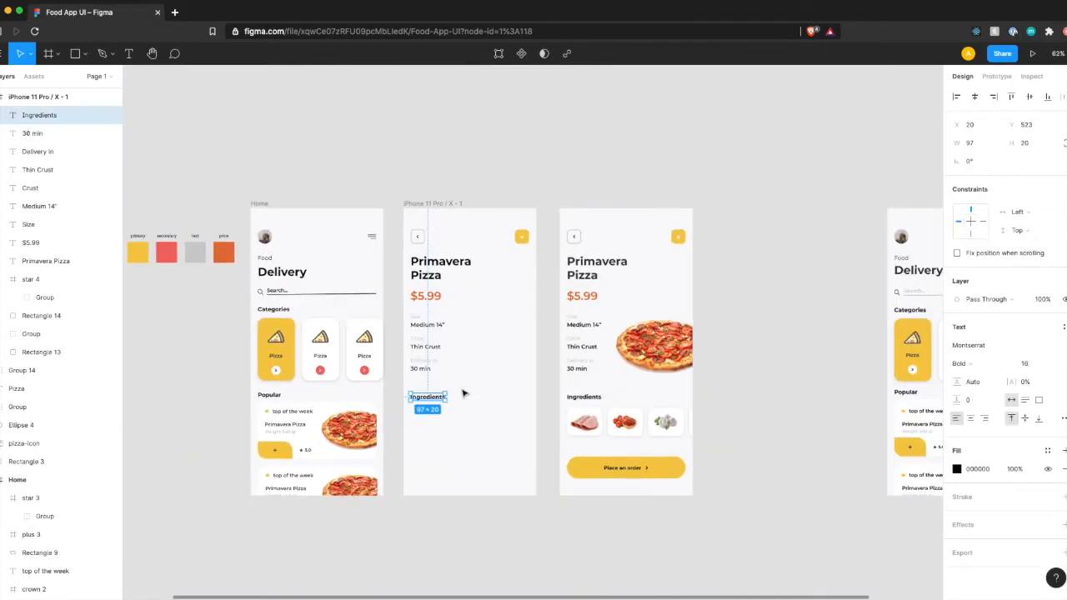
scroll(463, 393, up, 5)
key(Escape)
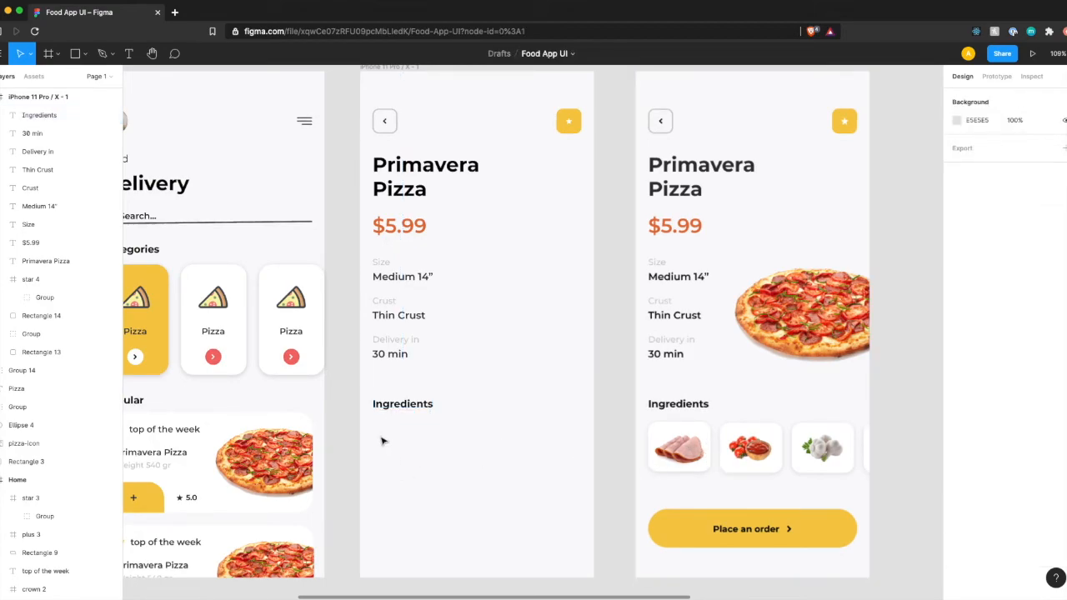
Step: Draw a rectangle about 88 × 58 px below the Ingredients heading and position it at X 20, Y 563
key(r)
drag(375, 422, 432, 460)
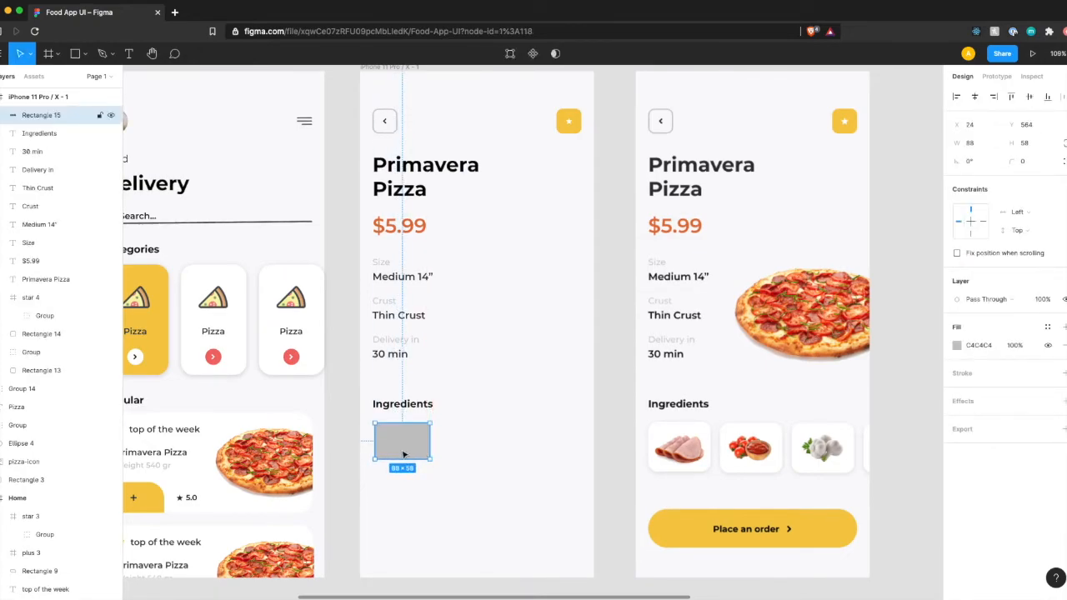
key(Up)
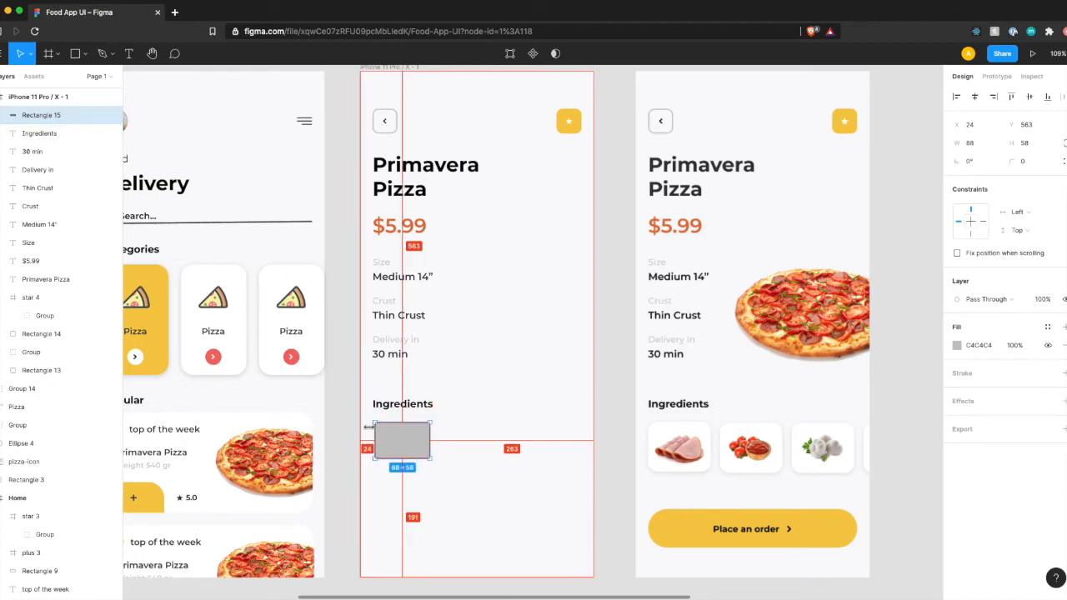
key(Left)
key(Left)
key(Left)
key(Left)
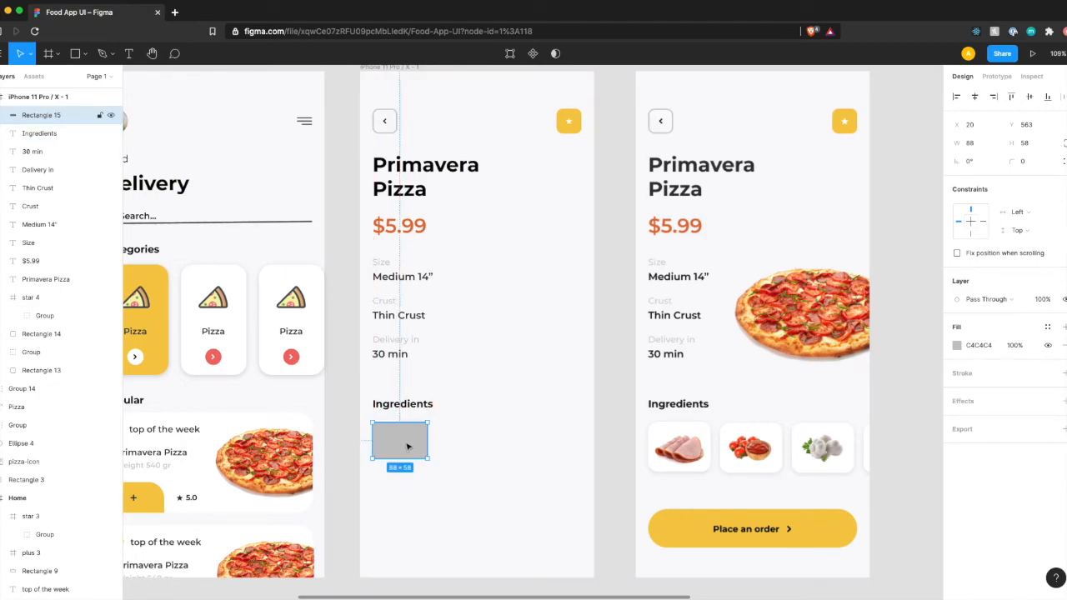
key(super+Tab)
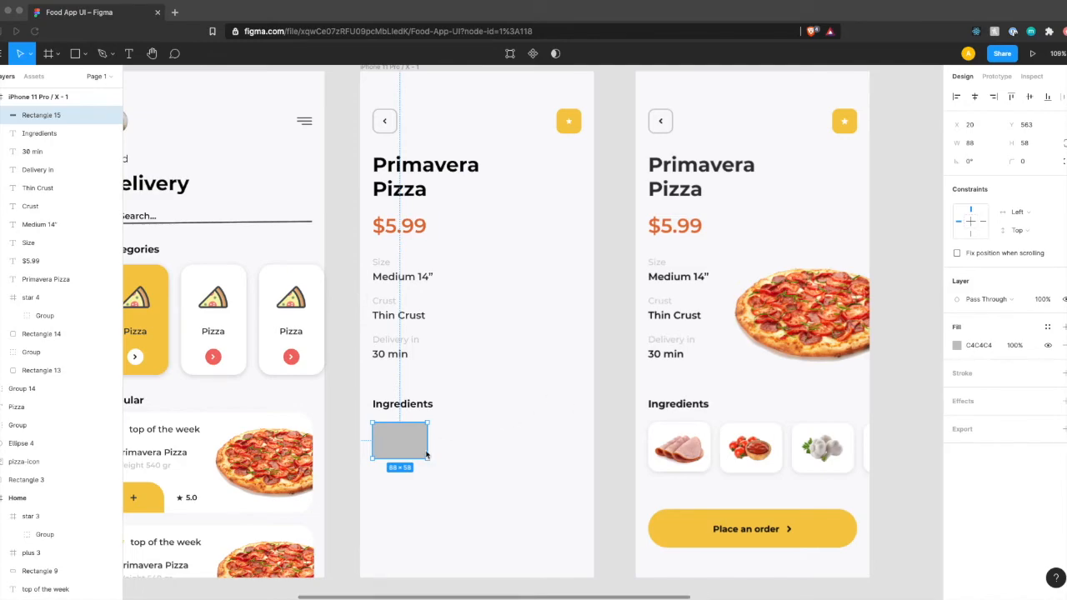
Step: Resize the rectangle below the Ingredients heading to 100 × 80 and fill it with white (FFFFFF)
click(971, 144)
text(100)
key(Tab)
text(80)
key(Return)
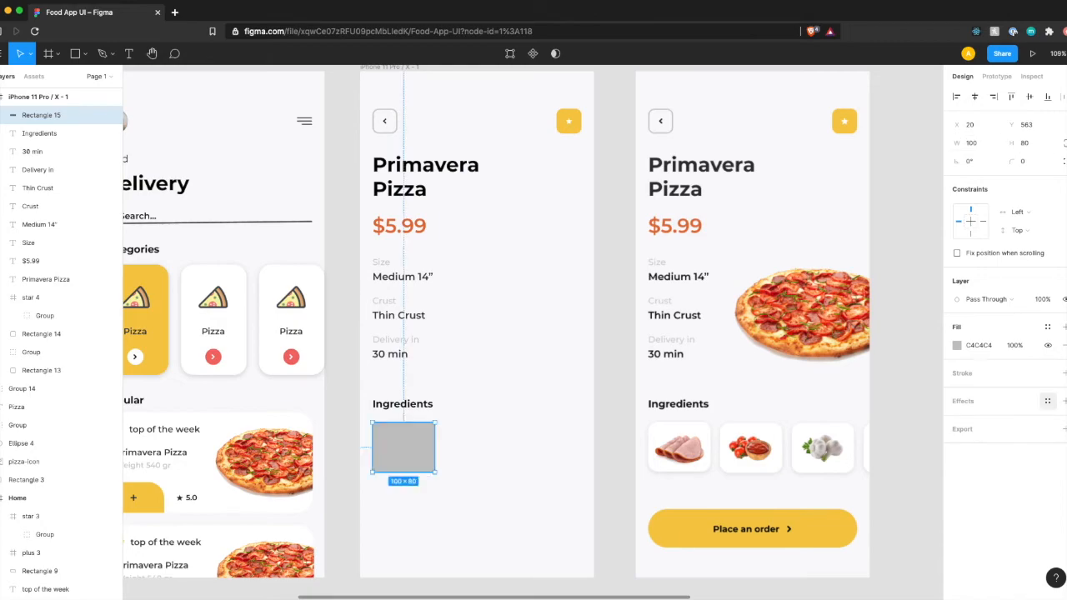
click(957, 349)
drag(846, 370, 746, 232)
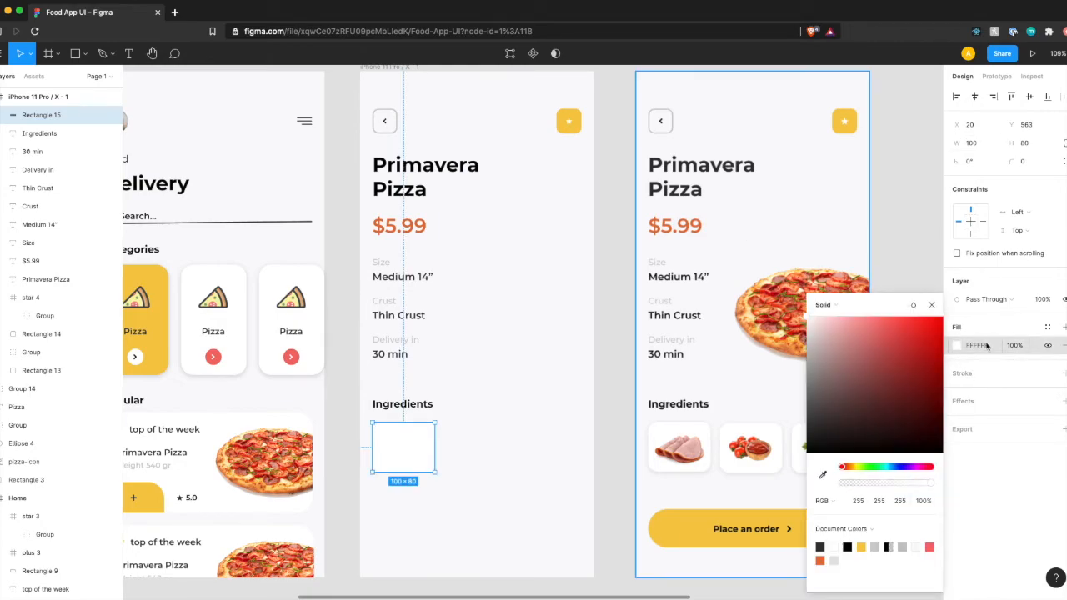
Step: Add a drop shadow to the white ingredient card with Y 2, blur 10 and 15% opacity
click(1015, 401)
click(1063, 400)
click(957, 419)
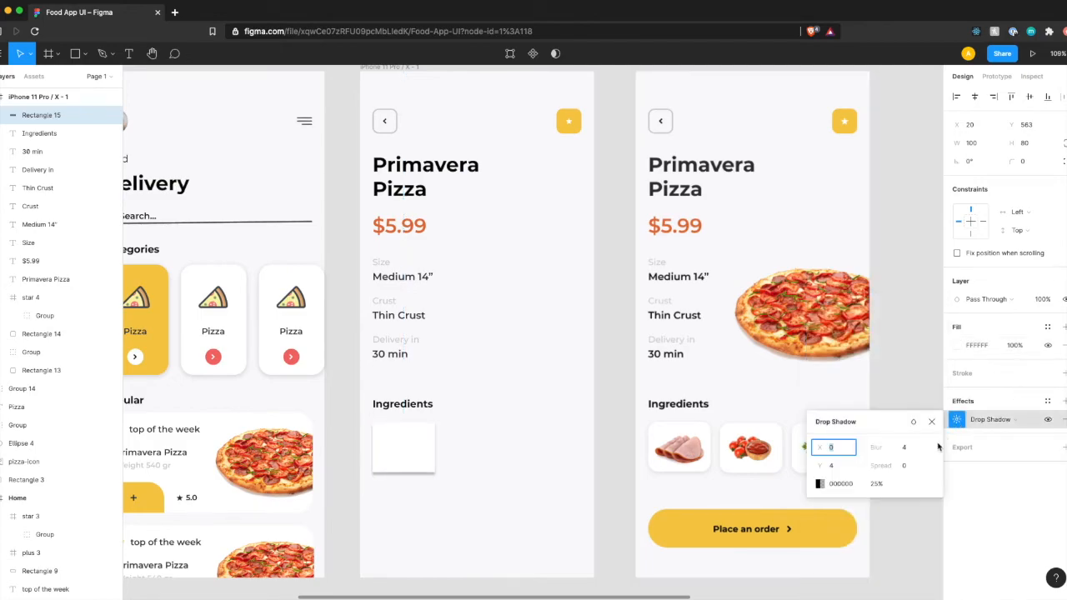
drag(875, 447, 939, 448)
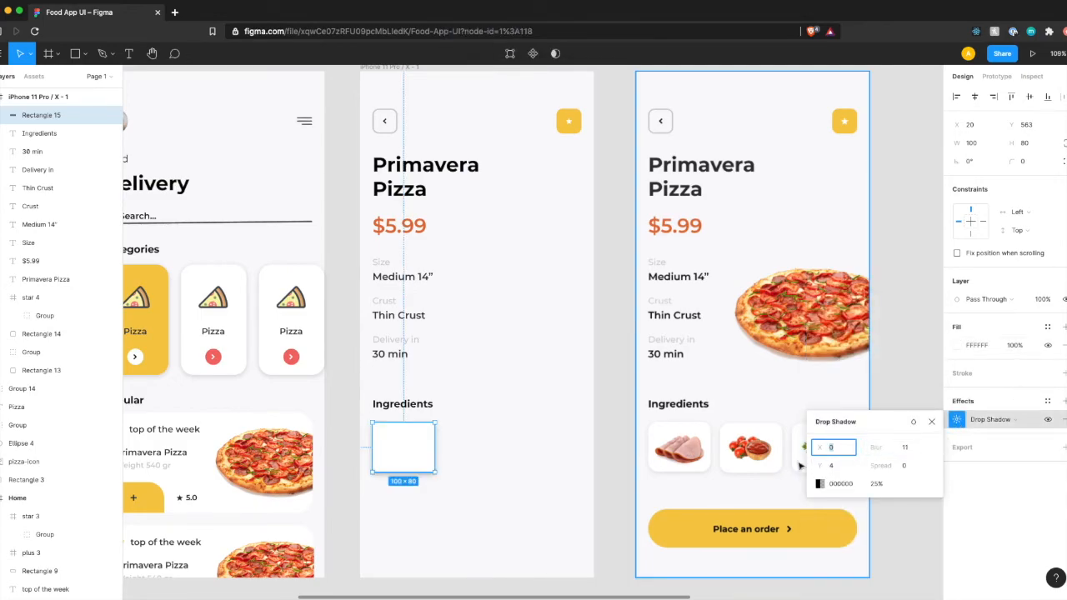
click(902, 449)
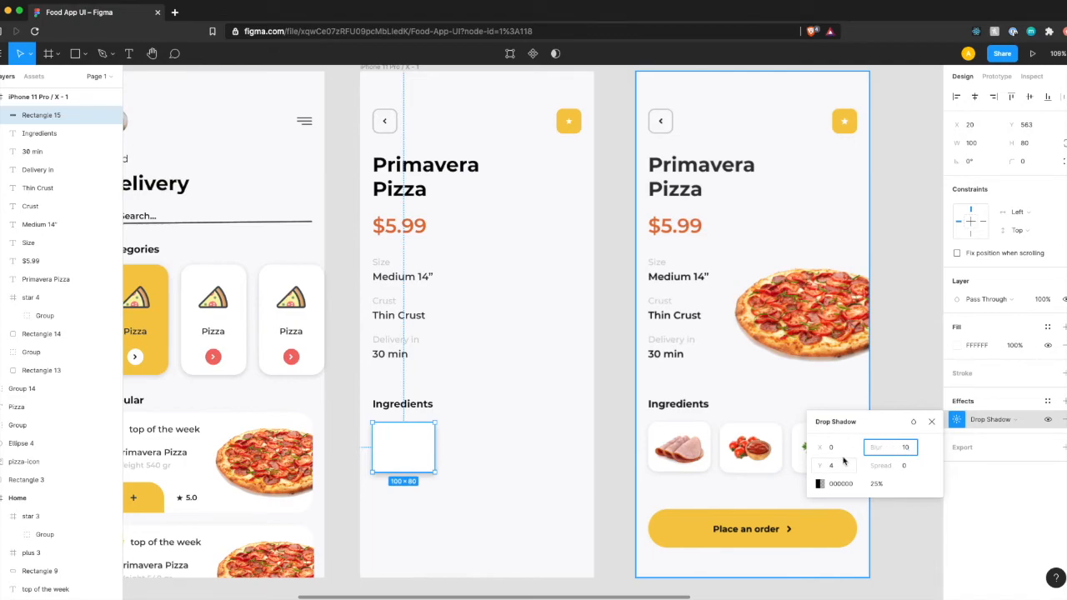
click(836, 467)
click(877, 485)
text(15)
key(Return)
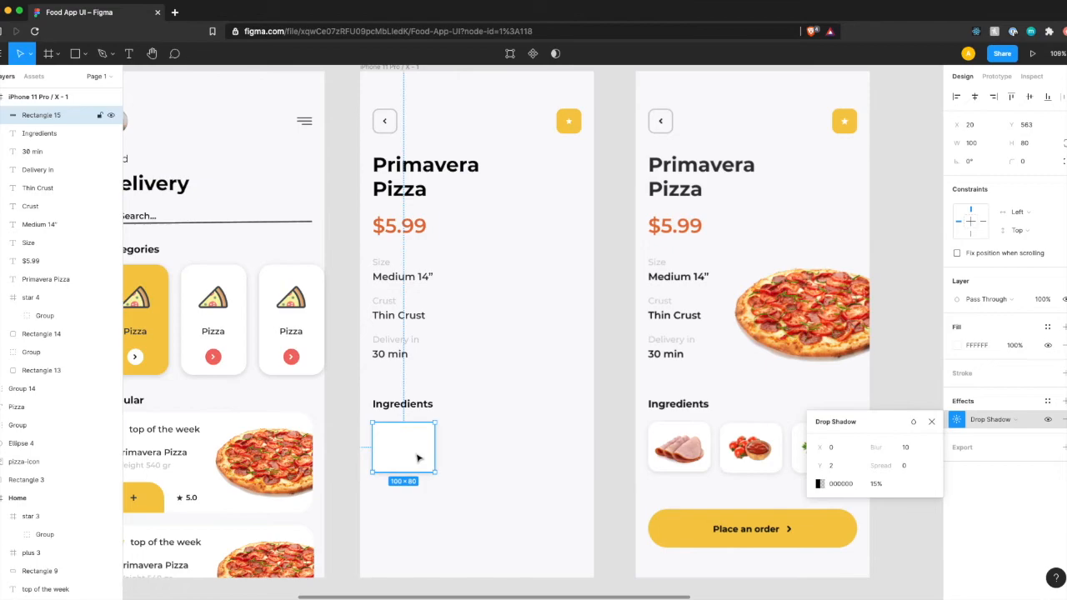
Step: Round the ingredient card's corners with a radius of 15
click(419, 459)
click(1029, 162)
text(25)
key(Return)
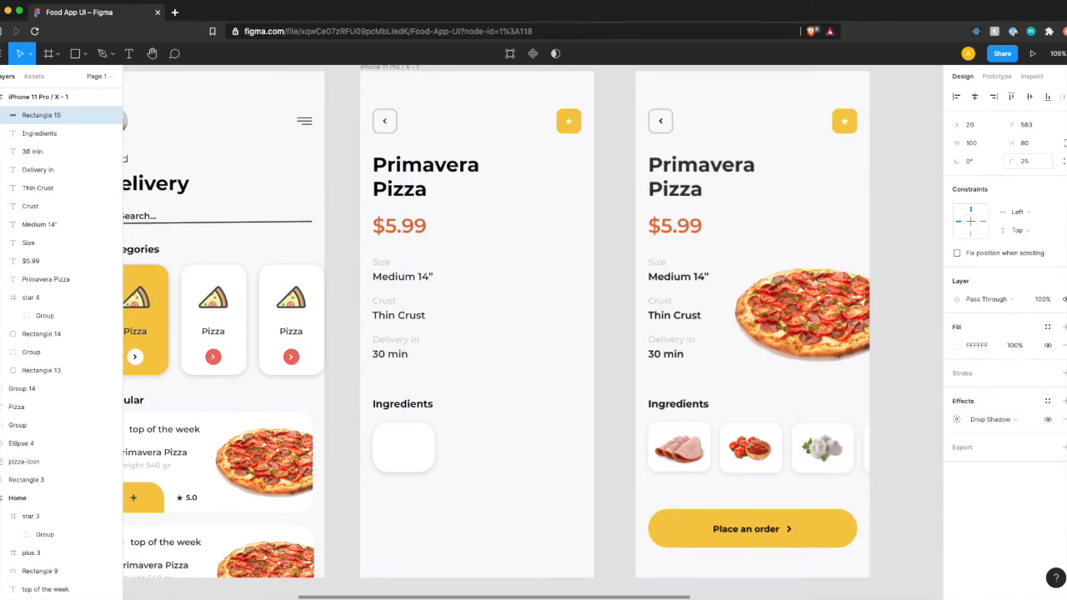
click(1030, 164)
key(Return)
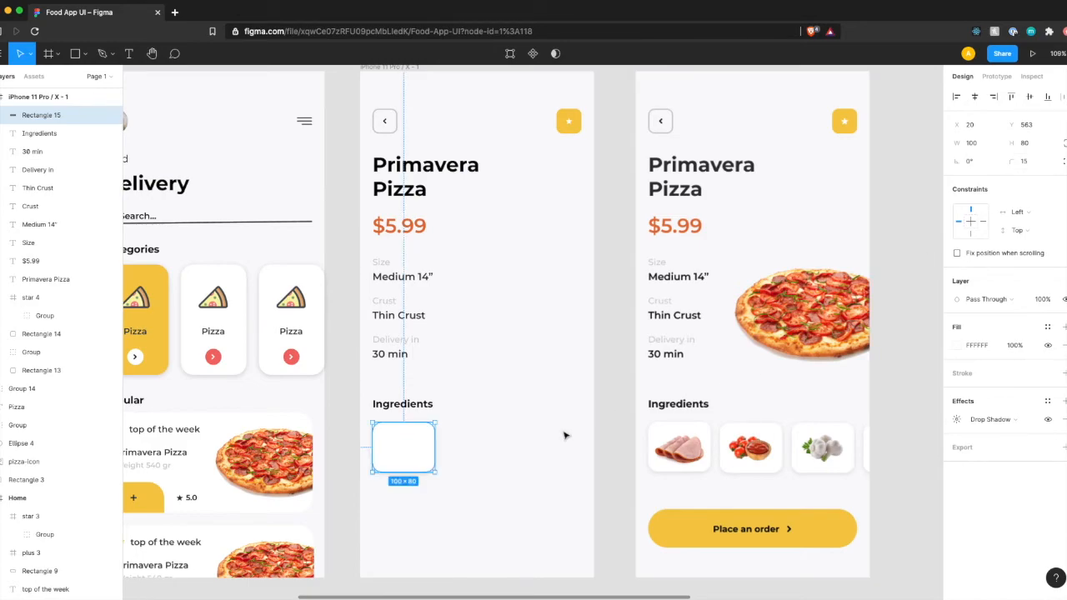
click(496, 489)
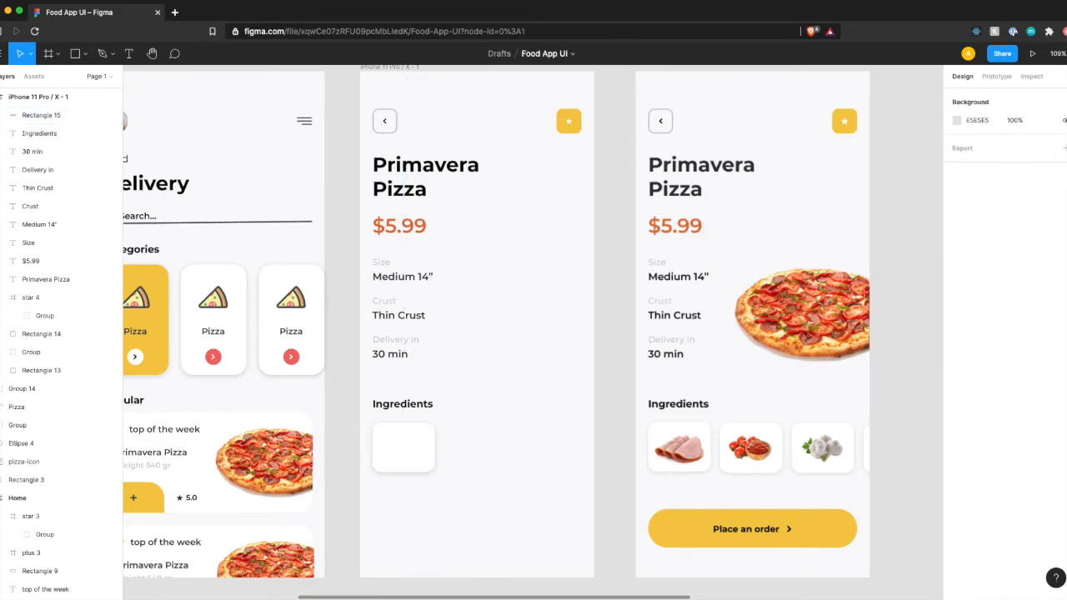
Step: Paste the ham image onto the ingredient card and align the two by their vertical centers
key(super+Tab)
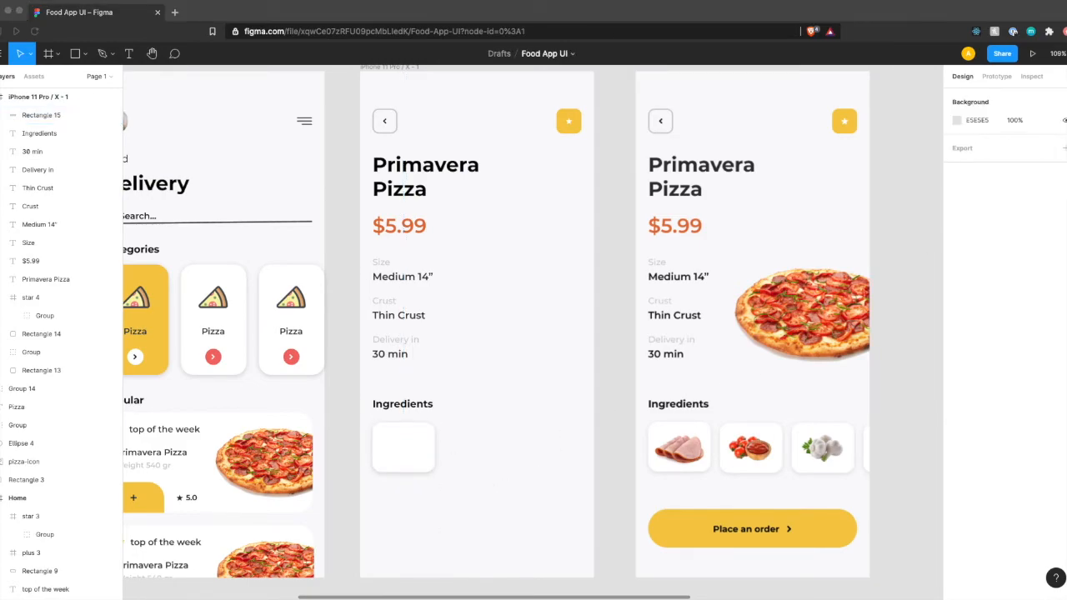
click(401, 449)
key(super+v)
drag(475, 333, 403, 455)
shift+click(436, 457)
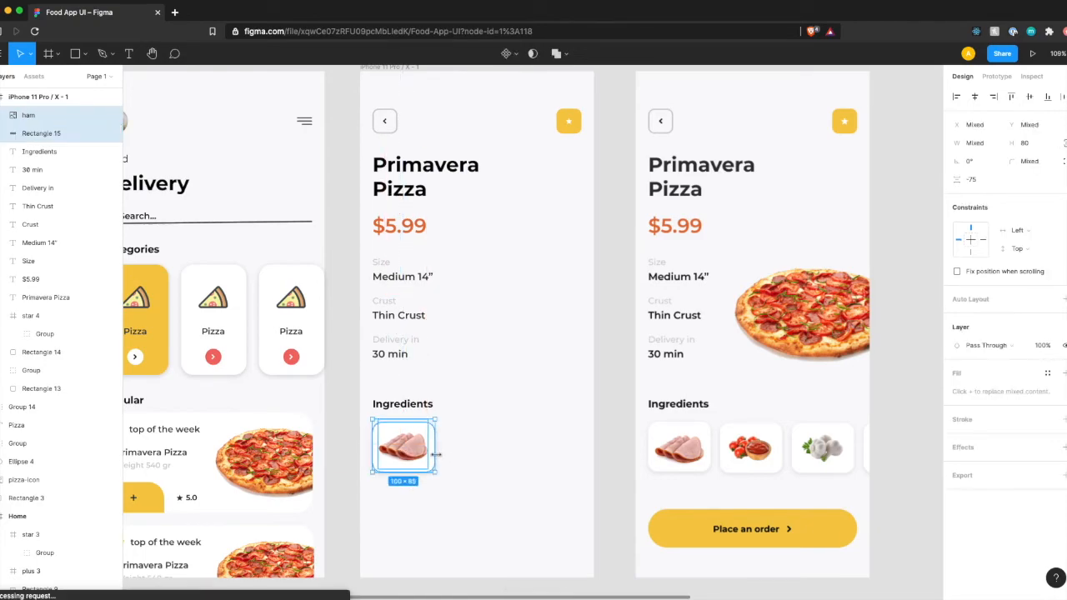
click(1028, 96)
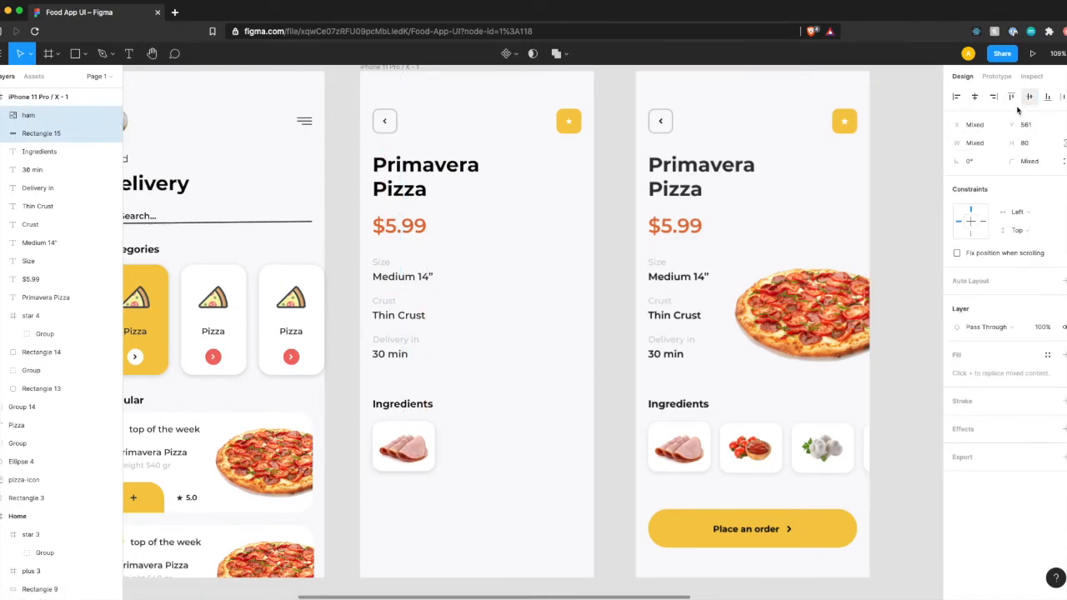
click(472, 511)
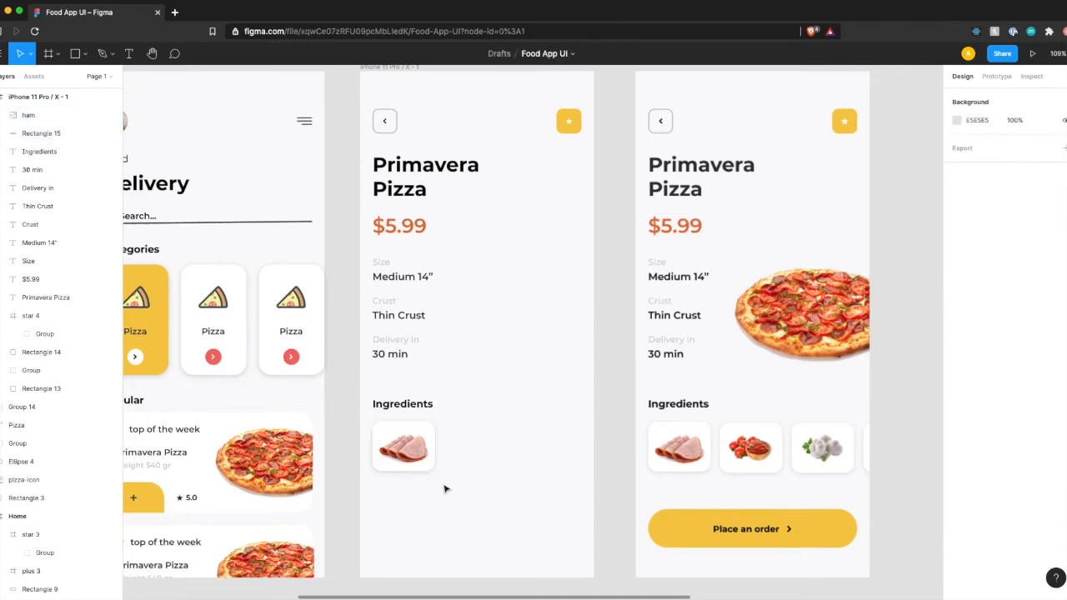
Step: Move the ham card and its image down to Y 563 and duplicate them alongside with a 15 px gap
click(433, 441)
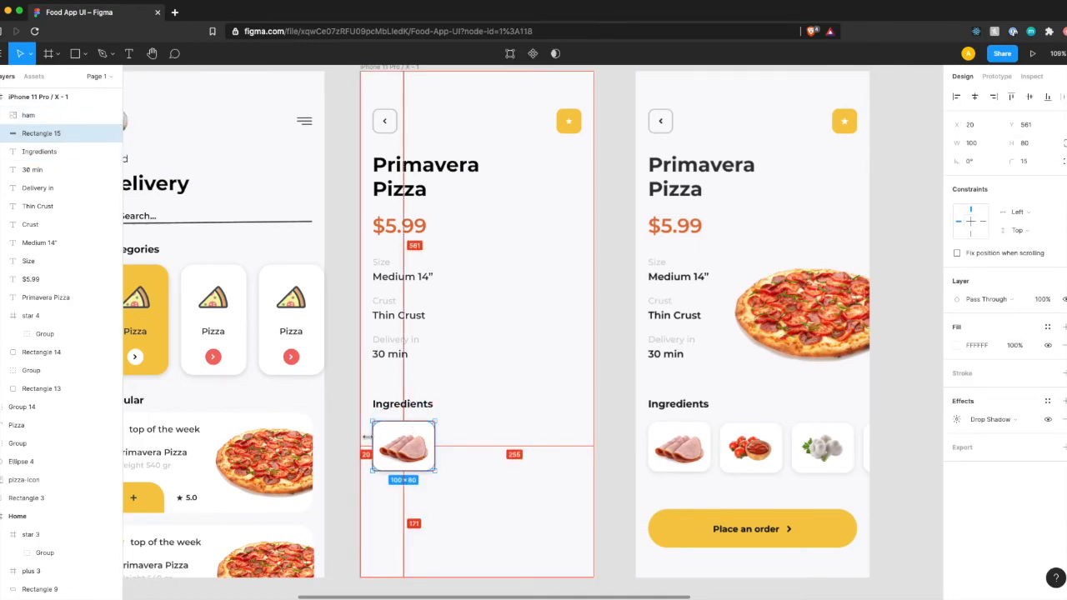
shift+click(401, 453)
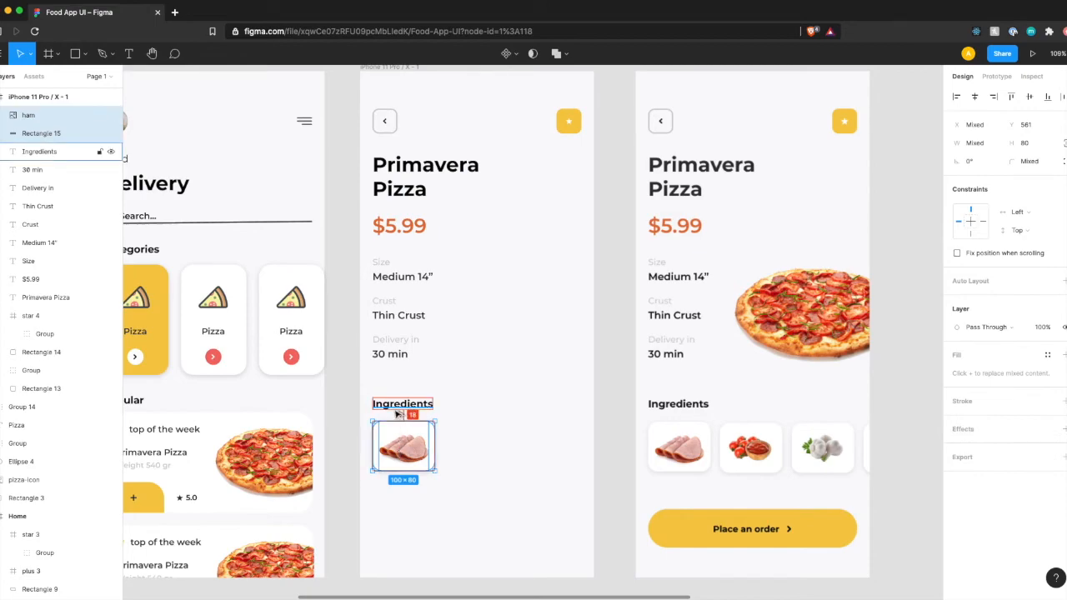
click(475, 450)
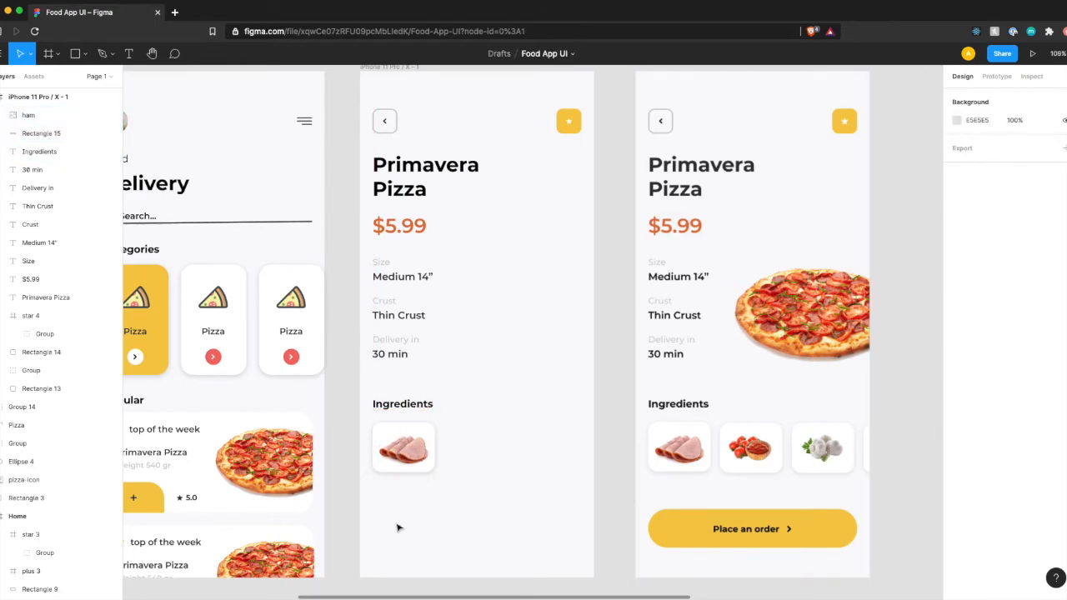
key(ctrl+v)
drag(402, 446, 472, 446)
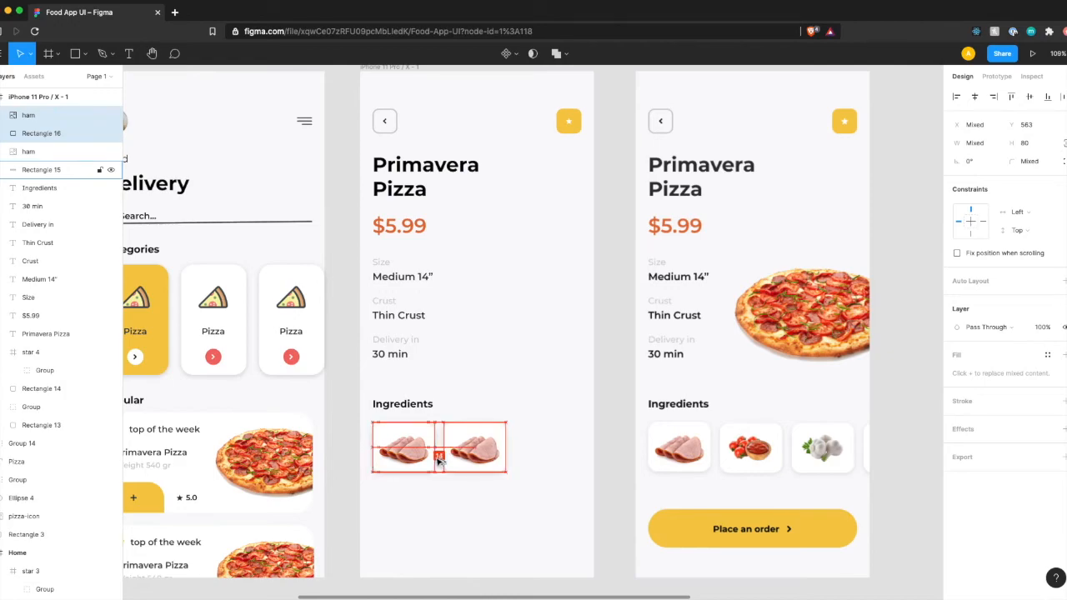
Step: Duplicate both ham cards and shift the copies along the row, forming four evenly spaced cards that run past the screen's edge
click(526, 502)
drag(519, 489, 434, 455)
key(ctrl+v)
key(shift+Right)
key(shift+Right)
key(shift+Right)
key(shift+Right)
key(shift+Right)
key(shift+Right)
key(shift+Right)
key(shift+Right)
key(shift+Right)
key(shift+Right)
key(shift+Right)
key(shift+Right)
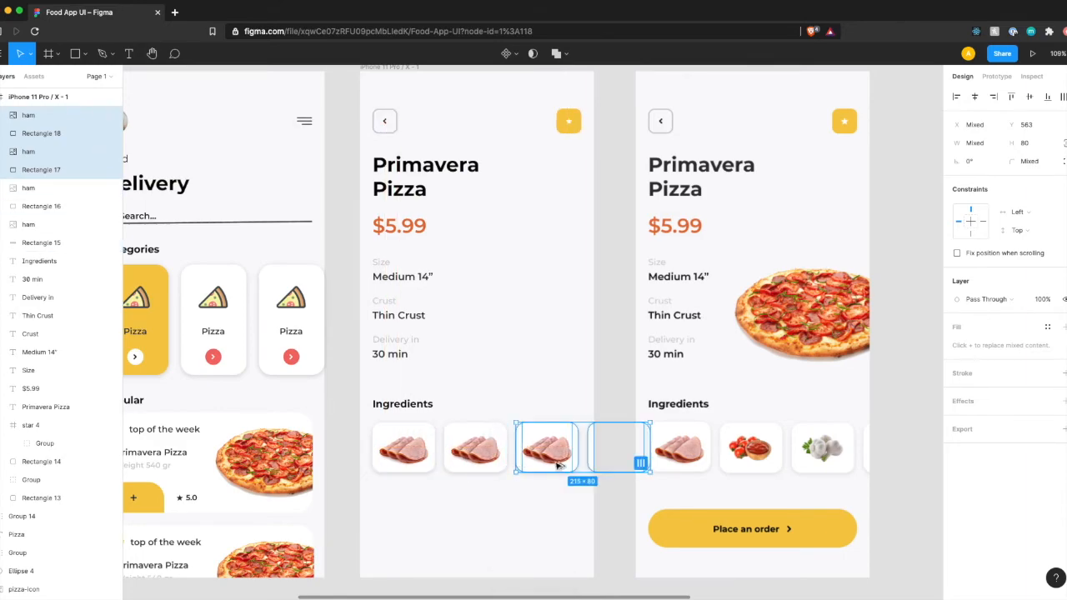
click(505, 503)
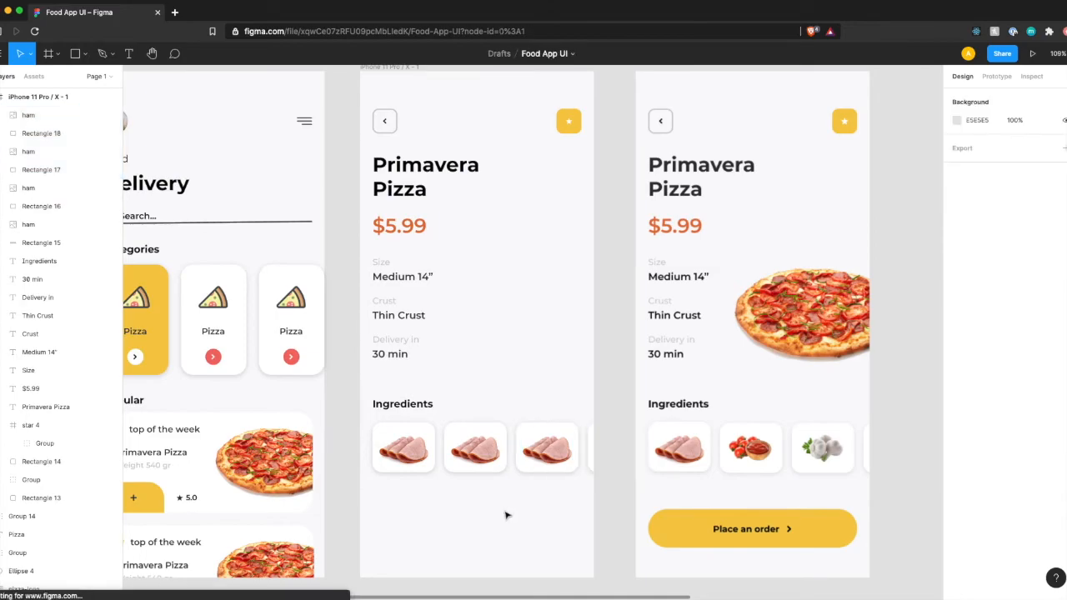
Step: Replace the ham image on the second ingredient card with the tomato image
click(505, 515)
scroll(491, 491, up, 3)
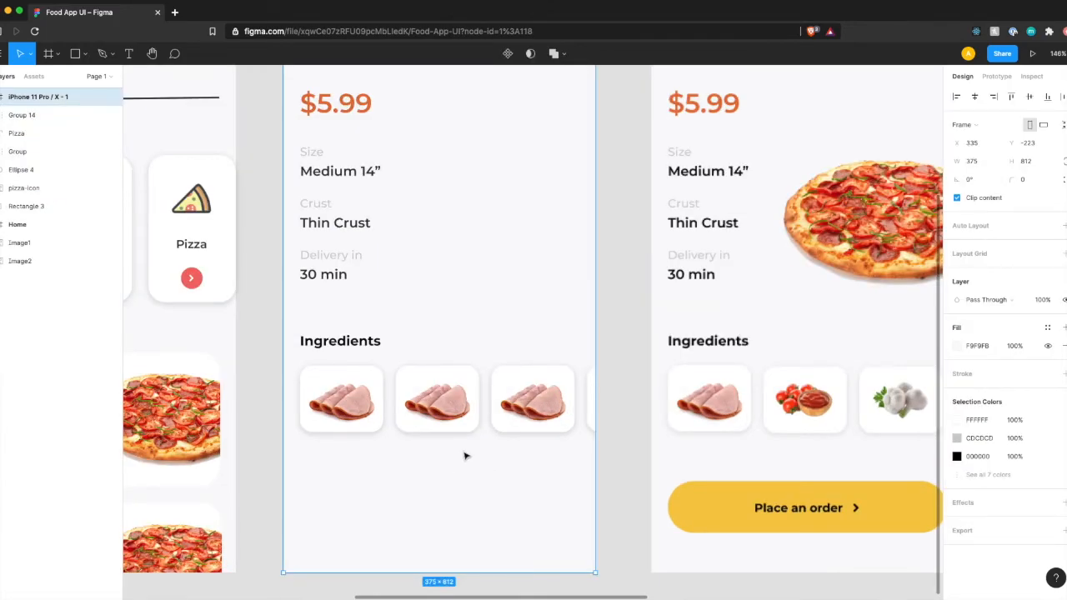
click(444, 422)
key(Delete)
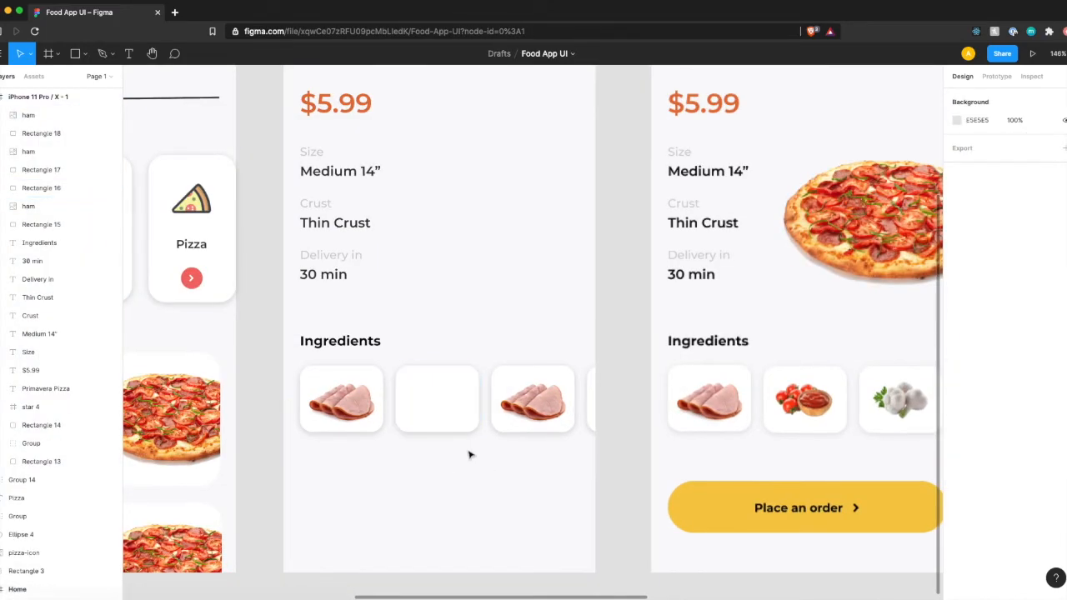
key(super+v)
drag(527, 345, 438, 412)
Step: Replace the ham image on the third ingredient card with the garlic image, aligned to the card's vertical center
click(536, 425)
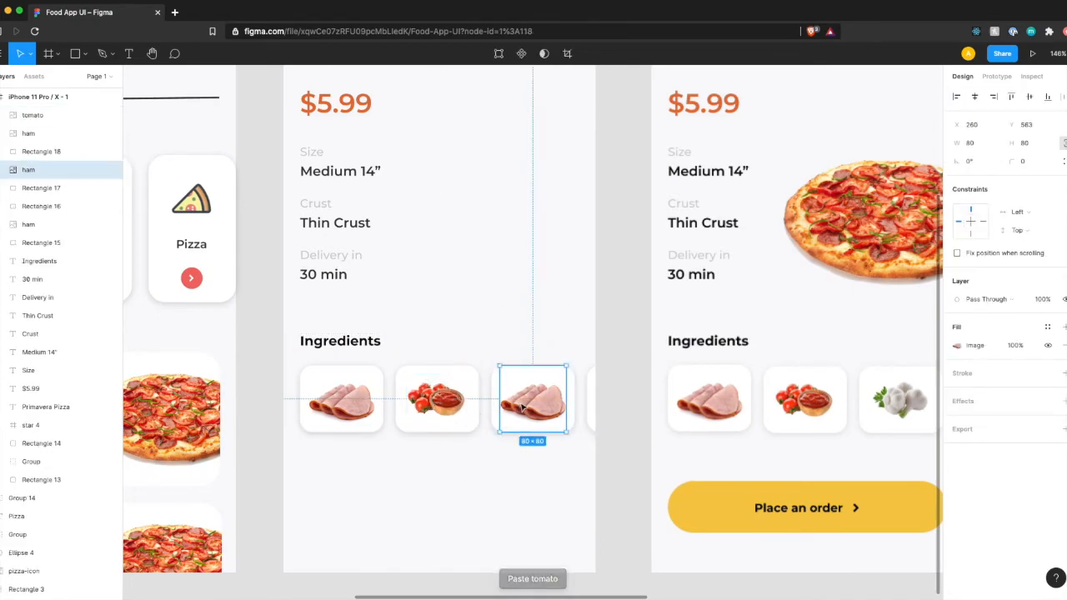
scroll(536, 425, right, 3)
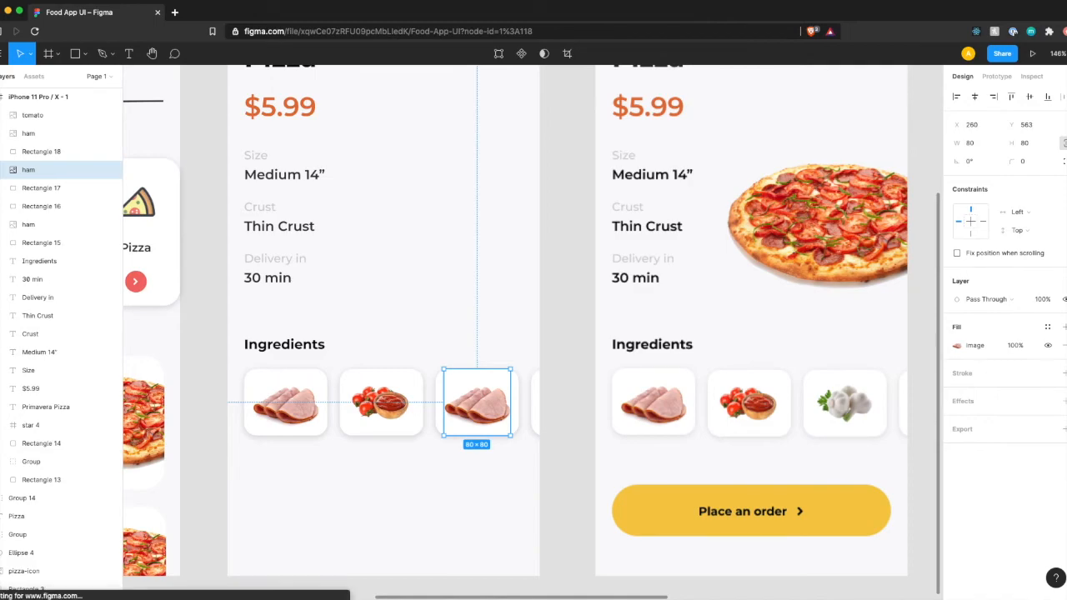
key(Delete)
key(shift+super+k)
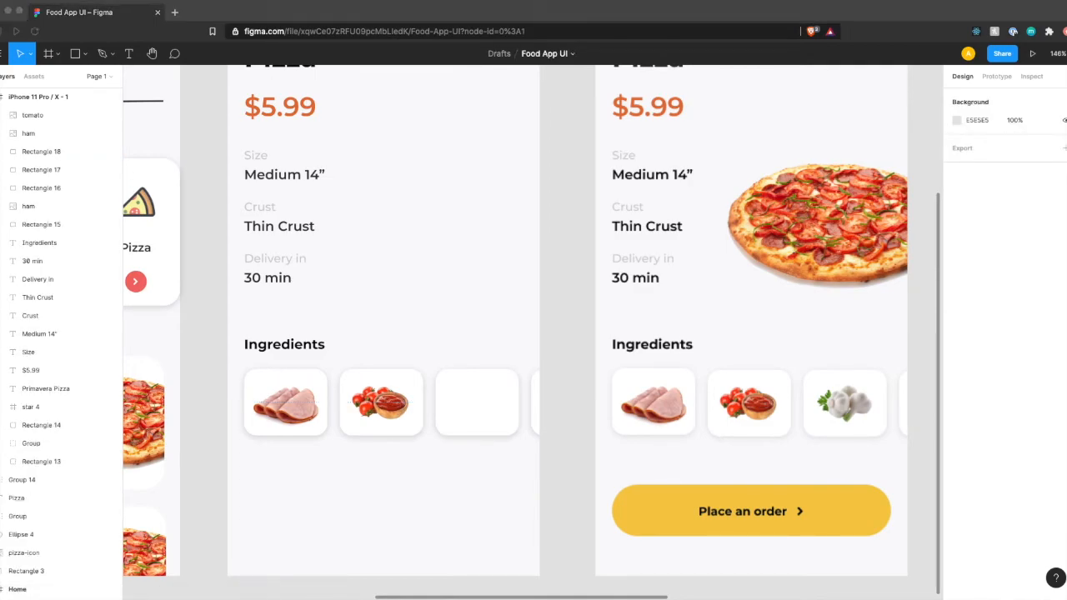
key(super+v)
drag(526, 346, 471, 416)
shift+click(512, 410)
click(1030, 97)
click(423, 481)
Step: Draw a rectangle about 303 × 59 px below the ingredient cards and move it over the reference design's Place an order button
scroll(424, 480, down, 5)
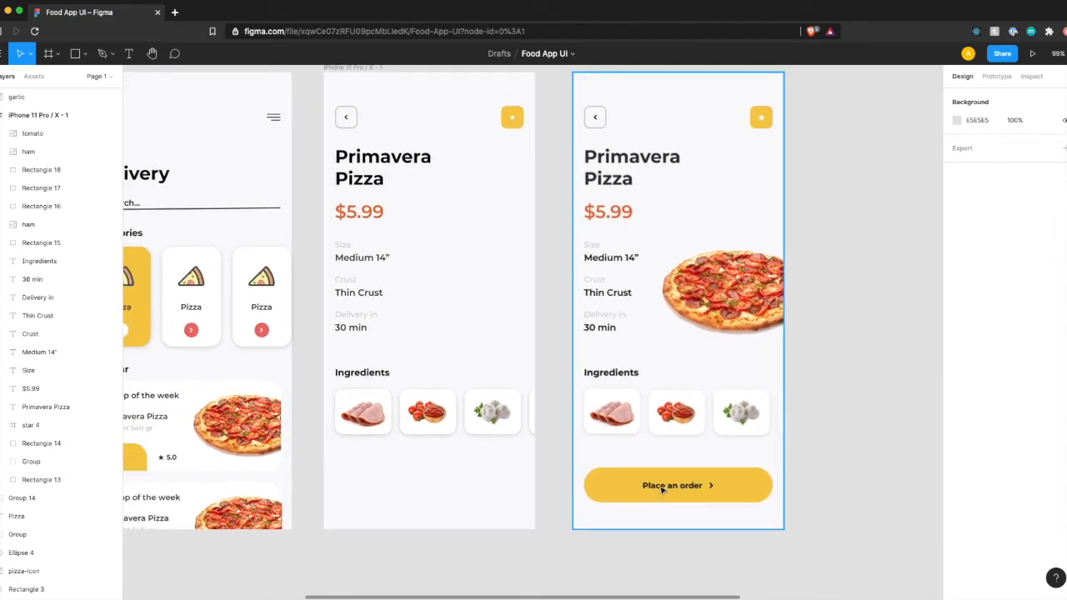
key(r)
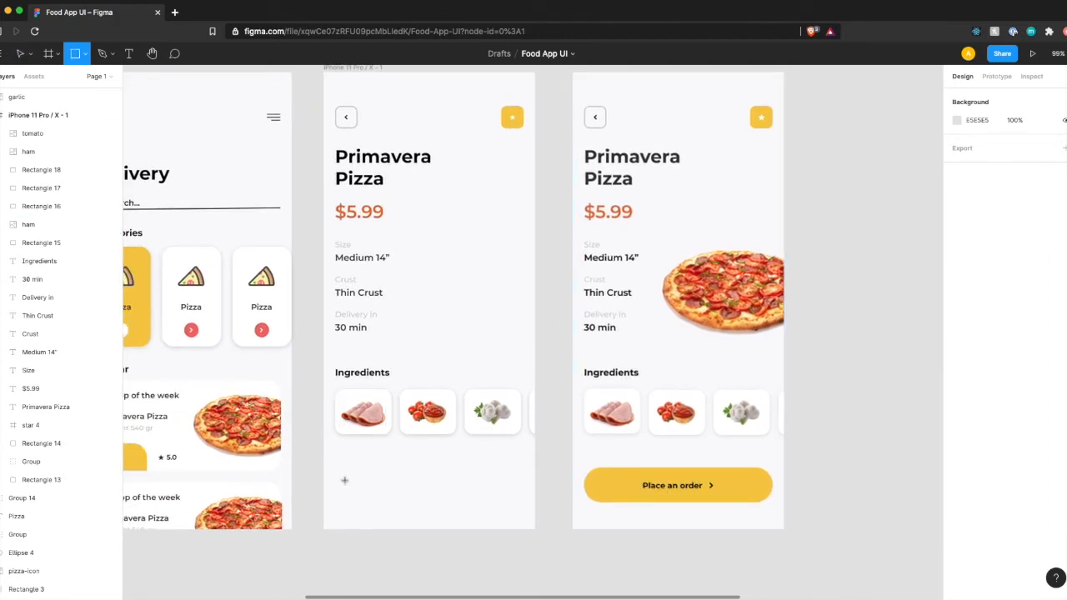
mouse_move(344, 480)
mouse_down()
mouse_move(495, 493)
mouse_move(526, 519)
mouse_move(514, 513)
mouse_up()
drag(424, 500, 664, 487)
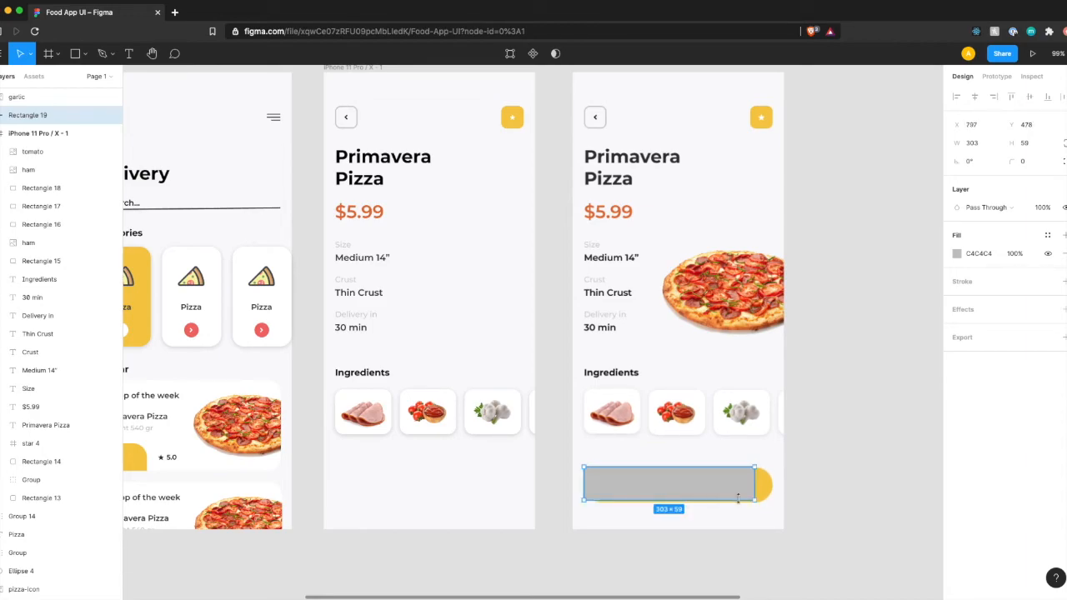
drag(750, 481, 750, 482)
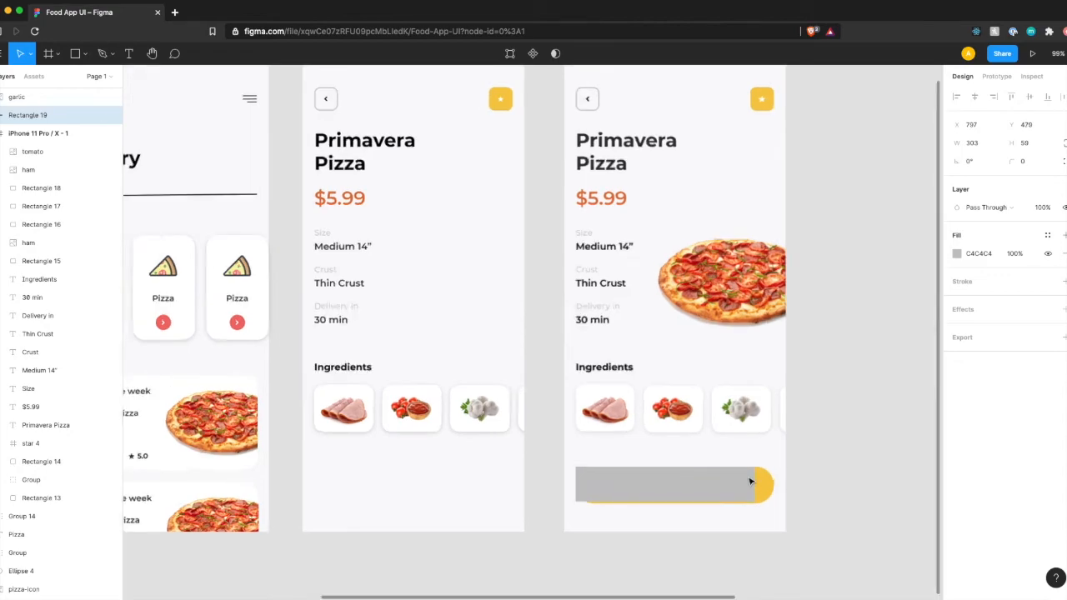
Step: Resize the rectangle to 335 × 62 to match the reference button and set its corner radius to 50
scroll(750, 482, up, 5)
drag(773, 518, 815, 518)
drag(735, 536, 735, 544)
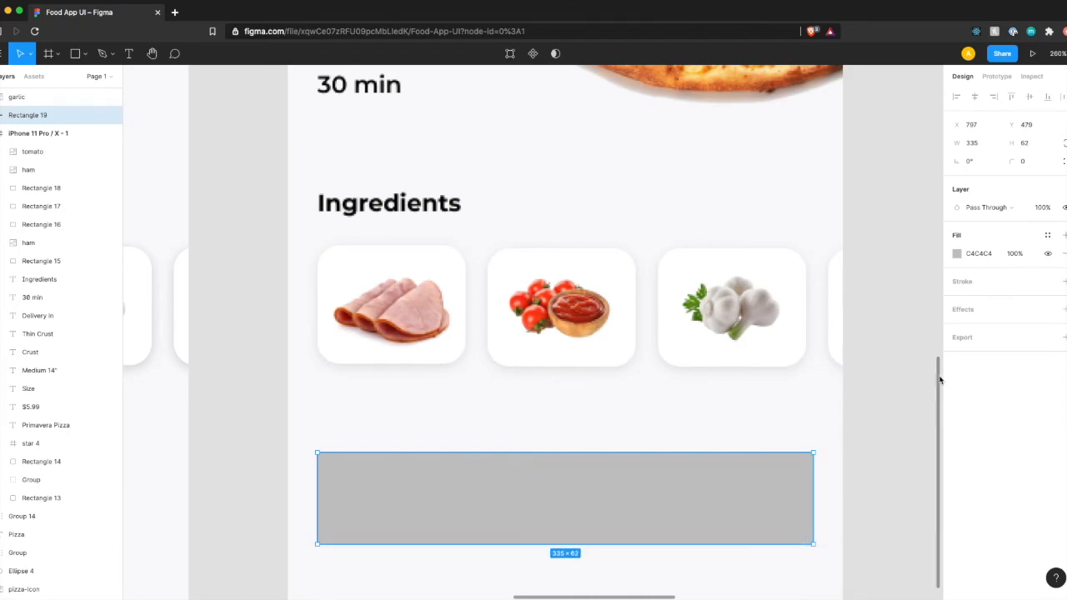
click(1028, 162)
key(Return)
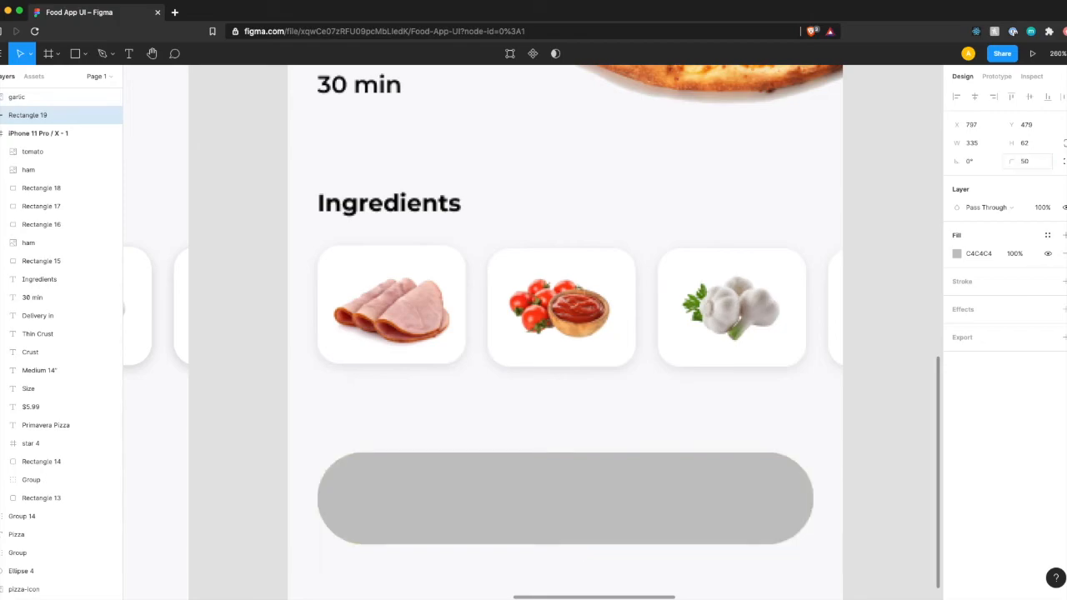
Step: Move the rounded button shape off the reference and into the new detail screen below the ingredient cards, at about X 24, Y 710
drag(576, 478, 604, 486)
key(Left)
scroll(605, 487, down, 5)
key(shift+Left)
key(shift+Left)
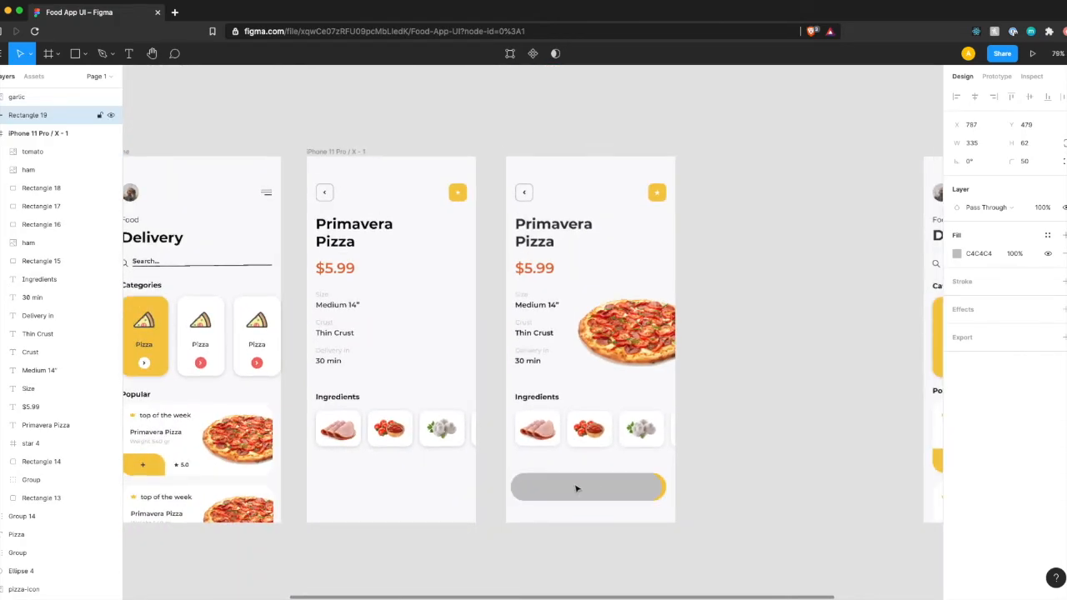
drag(577, 488, 388, 493)
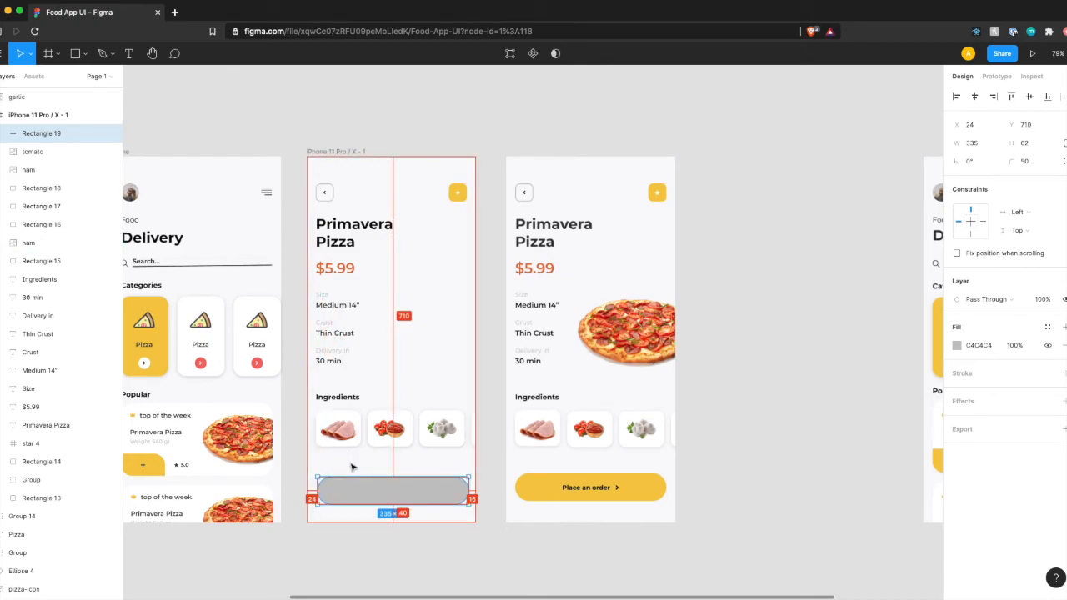
Step: Move the button shape up to Y 703 and center it horizontally in the screen, at X 20
key(Up)
key(Up)
key(Up)
key(Up)
key(Up)
key(Up)
key(Up)
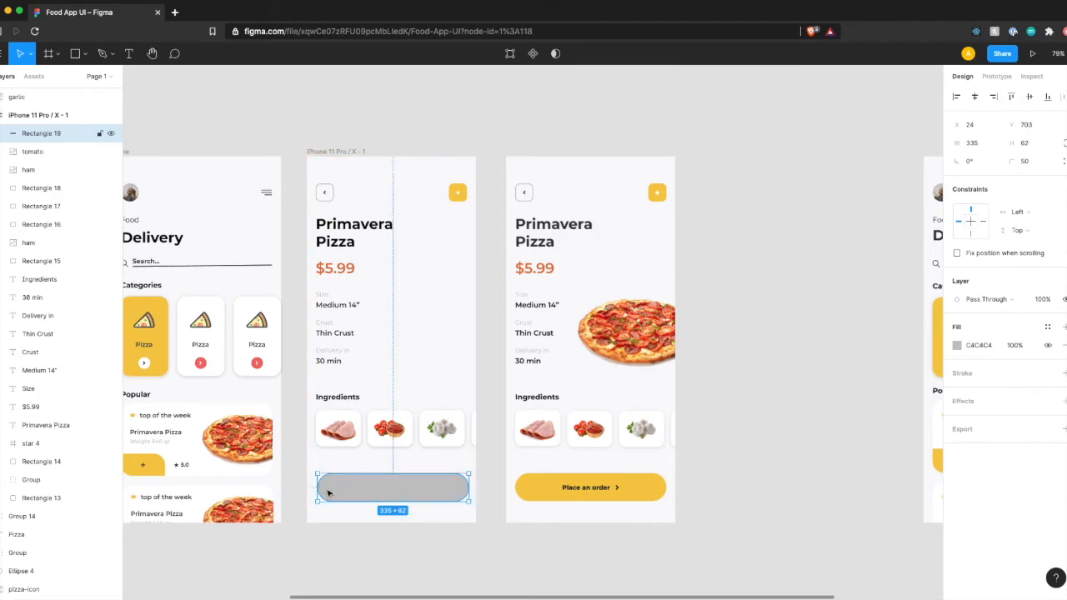
click(974, 96)
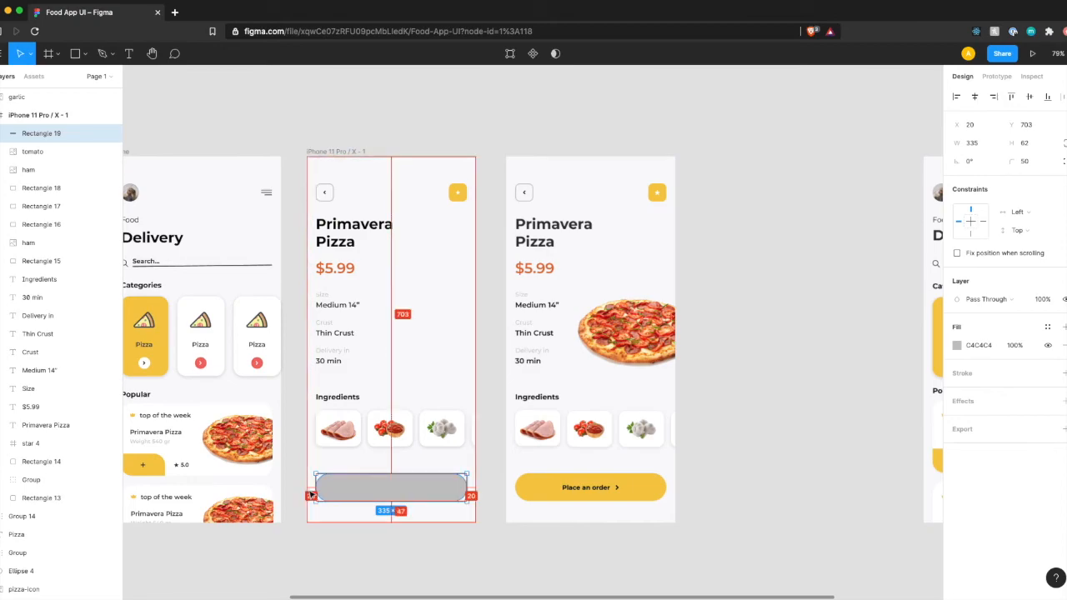
scroll(379, 498, up, 5)
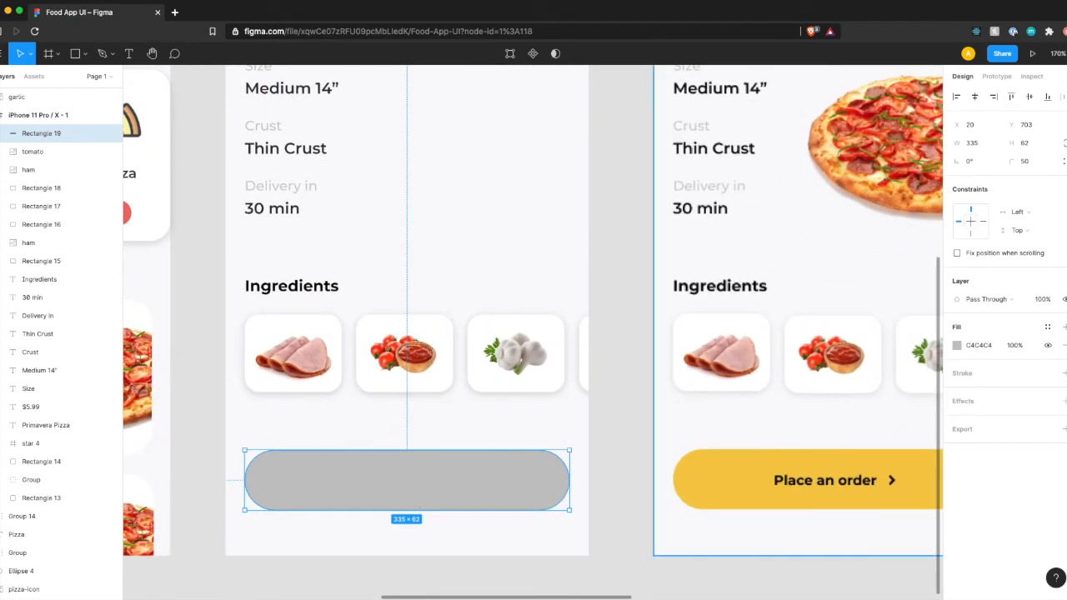
Step: Fill the rounded button shape with the document's yellow, F5CA48
click(956, 346)
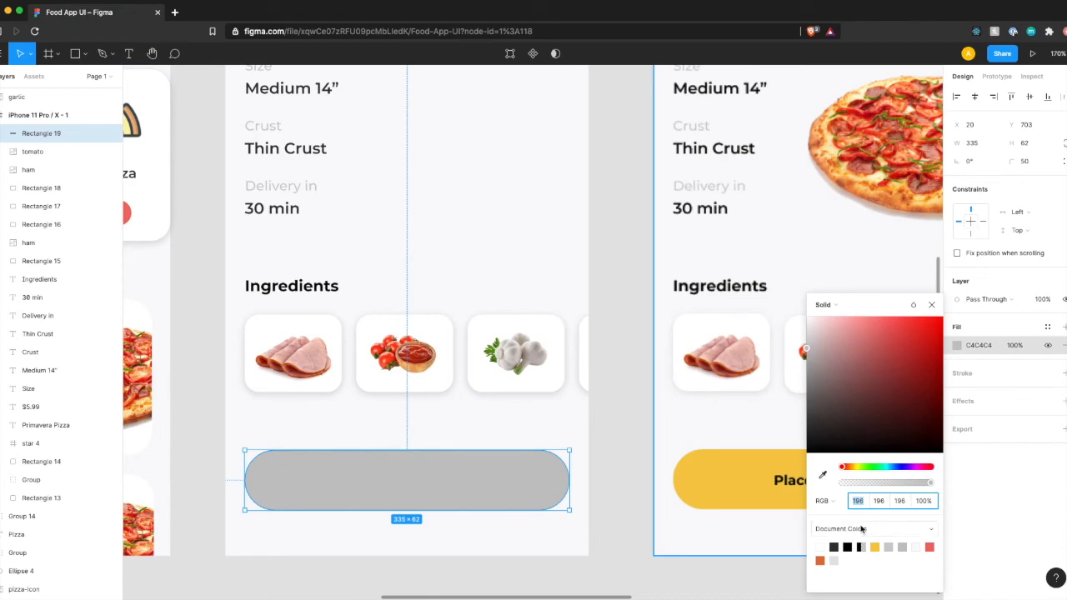
click(875, 546)
click(539, 539)
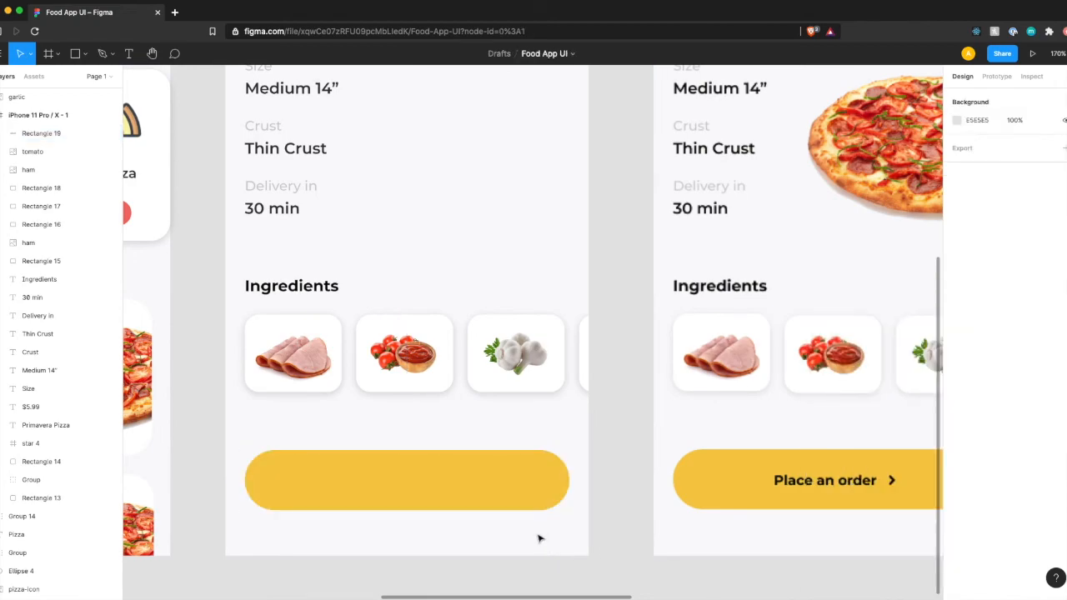
Step: Add the text "Place an order" on the yellow button below the ingredient cards
scroll(538, 538, right, 3)
scroll(539, 539, down, 1)
scroll(538, 538, left, 1)
key(t)
click(292, 454)
text(Place an order)
key(Escape)
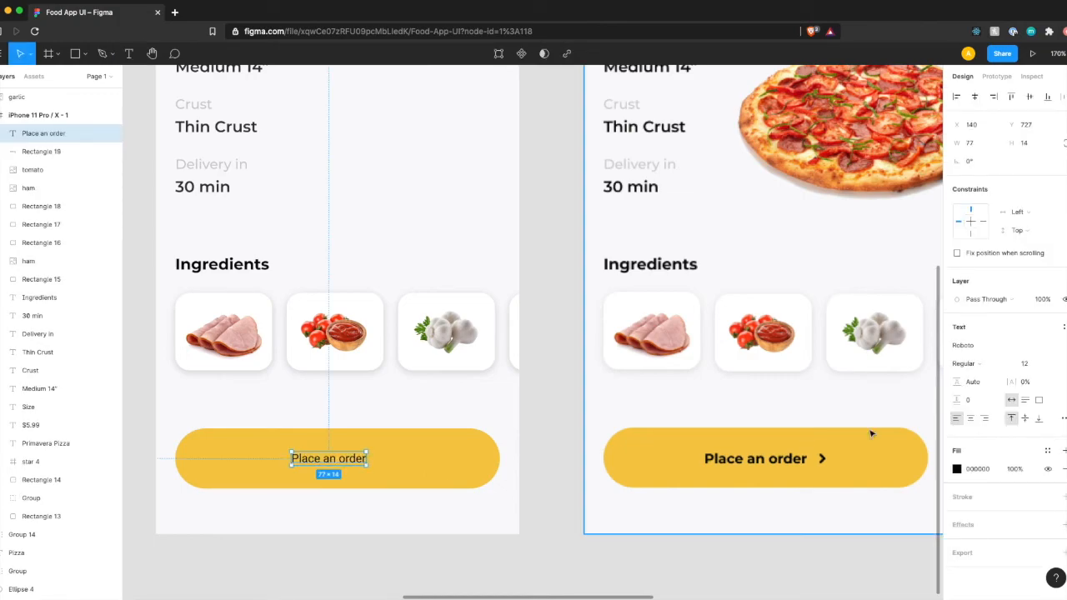
Step: Set the button text to Bold at size 14 and shift it left to leave room for an arrow
click(965, 363)
click(975, 392)
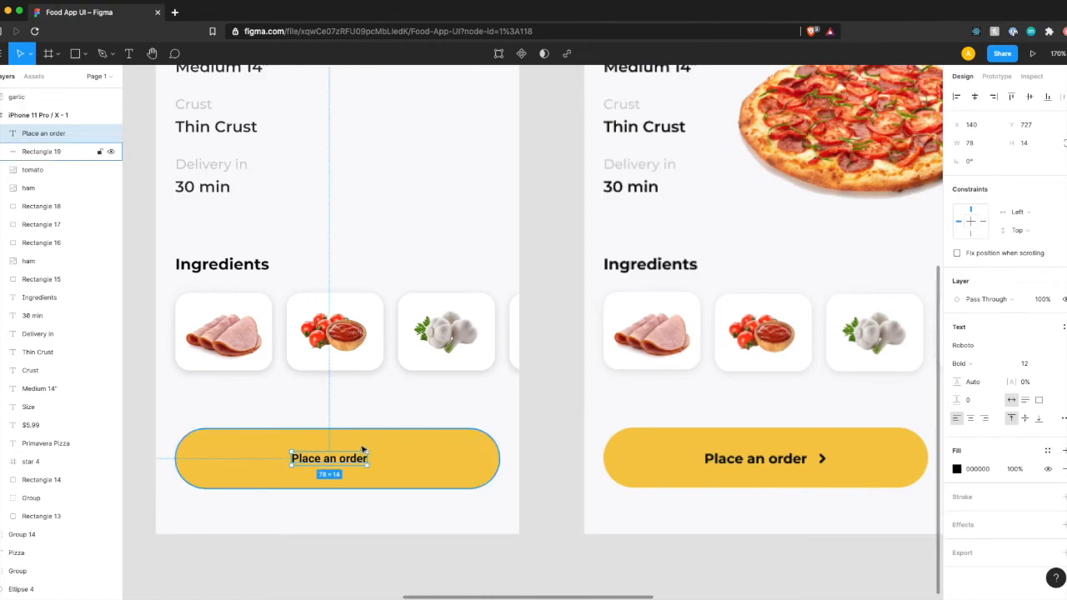
click(1027, 365)
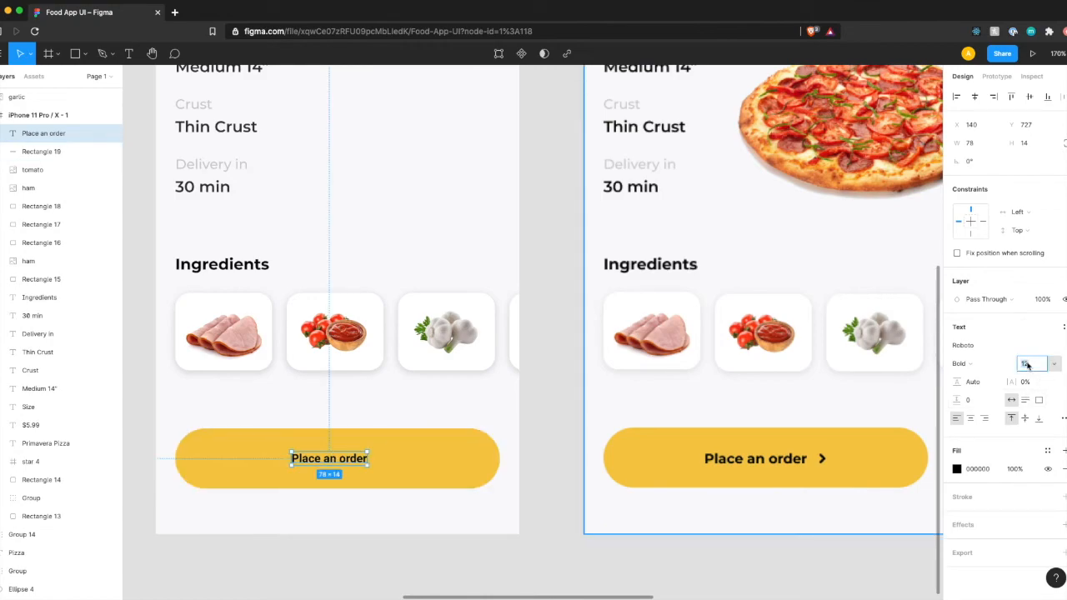
text(14)
key(Return)
drag(331, 465, 302, 466)
click(377, 464)
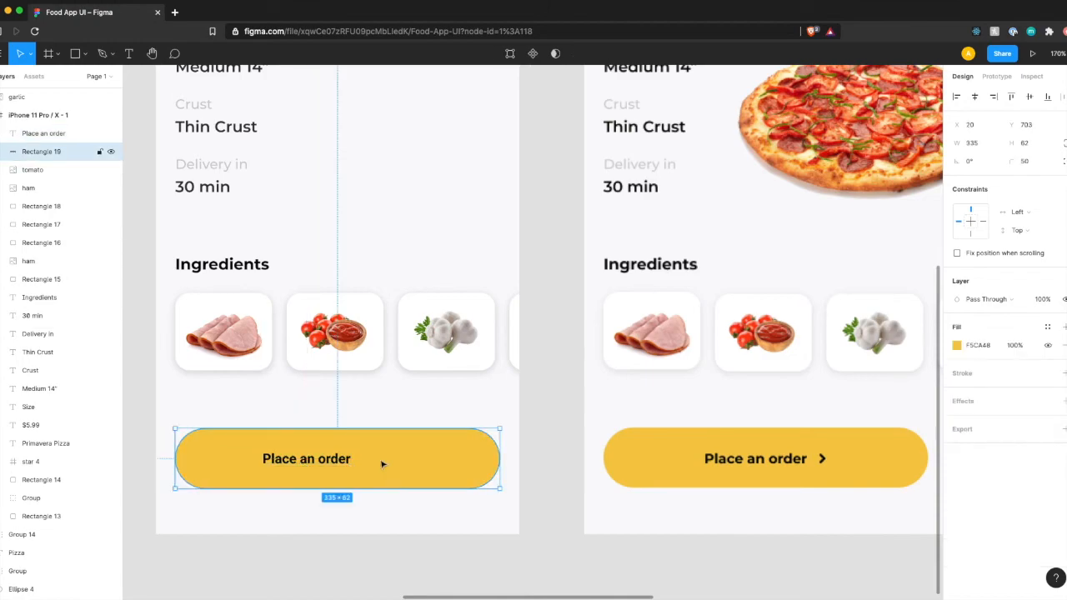
Step: Copy the back-arrow icon from the detail screen's header and place the duplicate on the button, right of the text
scroll(377, 464, down, 5)
key(super+v)
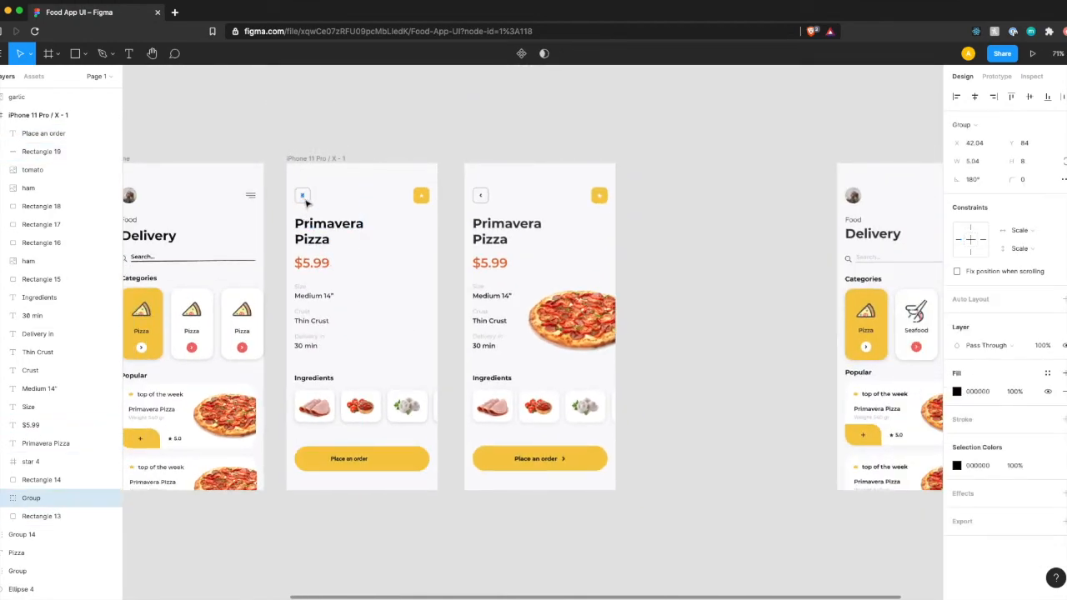
drag(304, 205, 382, 464)
scroll(382, 464, up, 5)
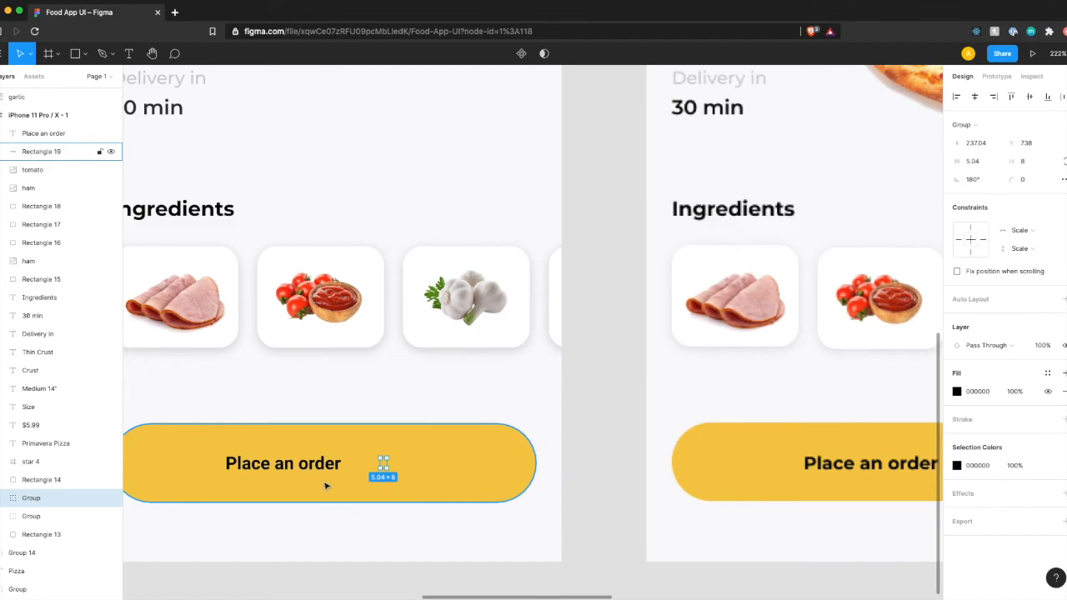
scroll(325, 471, right, 3)
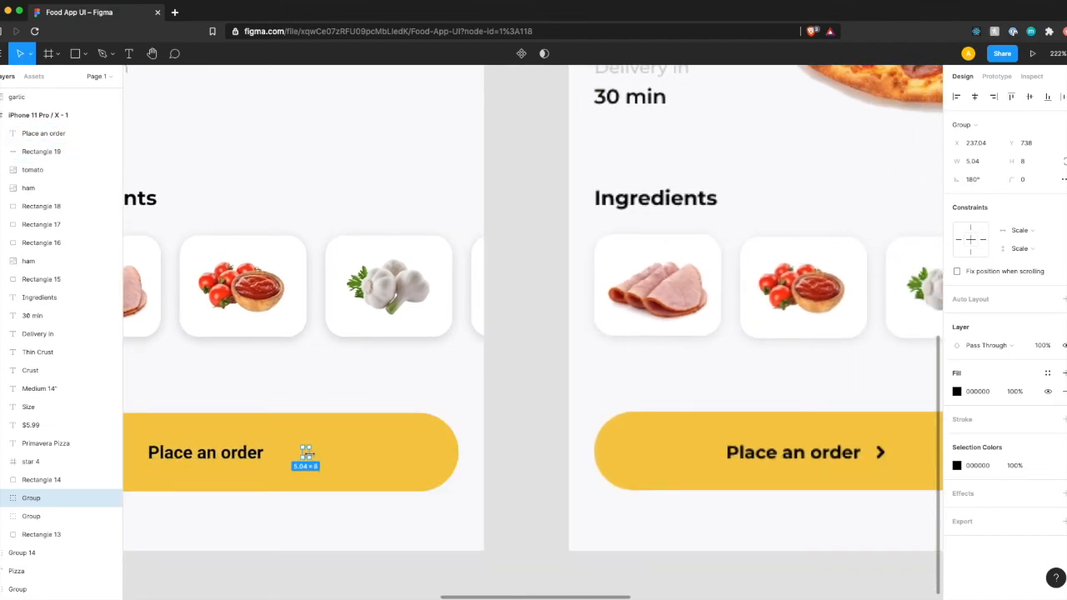
scroll(333, 457, left, 1)
scroll(333, 457, up, 1)
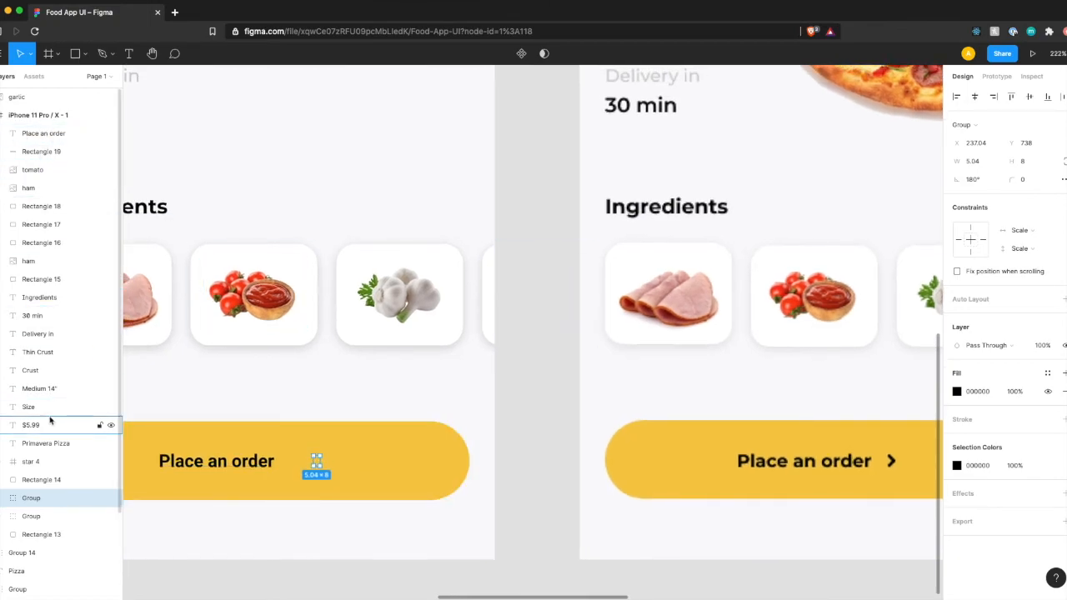
Step: Move the copied arrow's layer above the button rectangle and set its rotation to 0°
drag(30, 498, 23, 150)
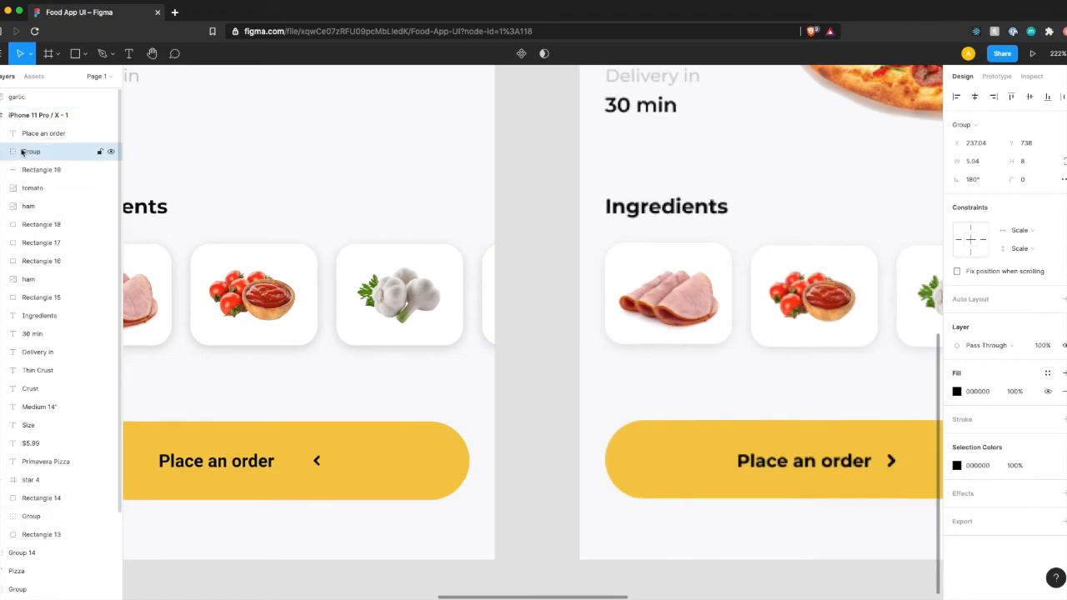
click(973, 179)
text(0)
key(Return)
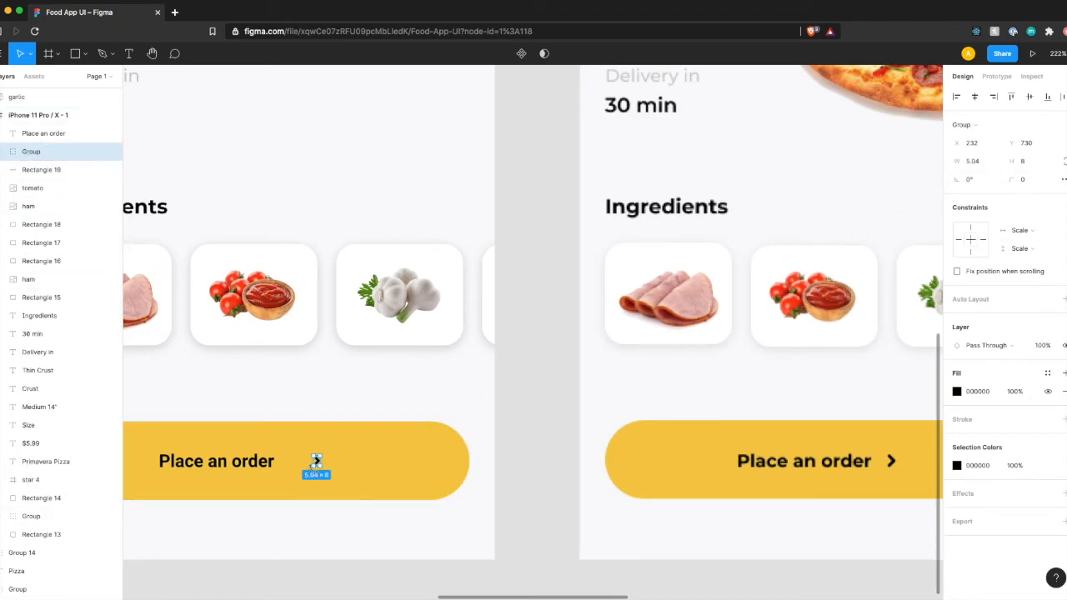
Step: Move the Place an order text to 10 px from the arrow and center the text and arrow together on the button
scroll(315, 461, left, 2)
drag(297, 462, 323, 463)
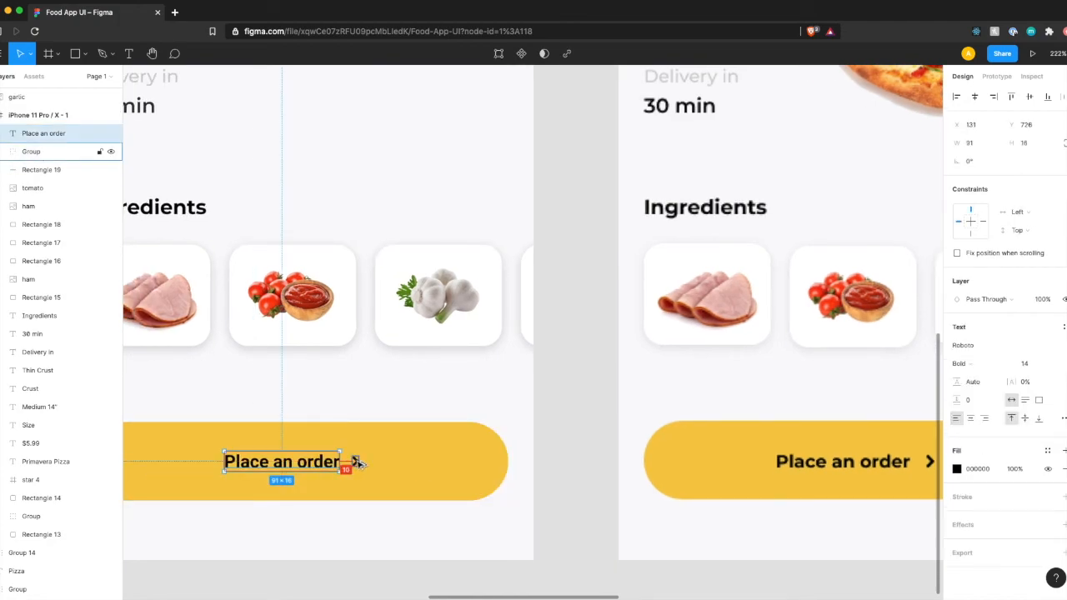
scroll(356, 462, right, 2)
shift+click(314, 452)
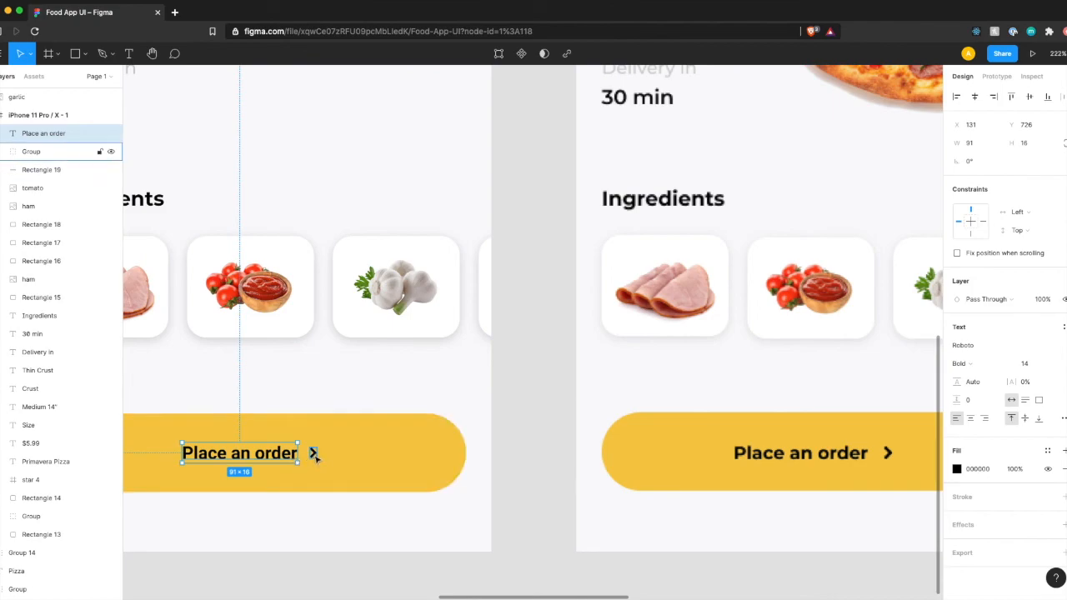
scroll(257, 458, left, 3)
mouse_move(299, 450)
mouse_down()
mouse_move(280, 450)
mouse_move(303, 445)
mouse_up()
scroll(299, 448, down, 5)
click(327, 483)
Step: On the Home screen, recolor the Search... text to CDCDCD and the line beneath it to light grey
scroll(327, 484, left, 4)
scroll(486, 259, up, 3)
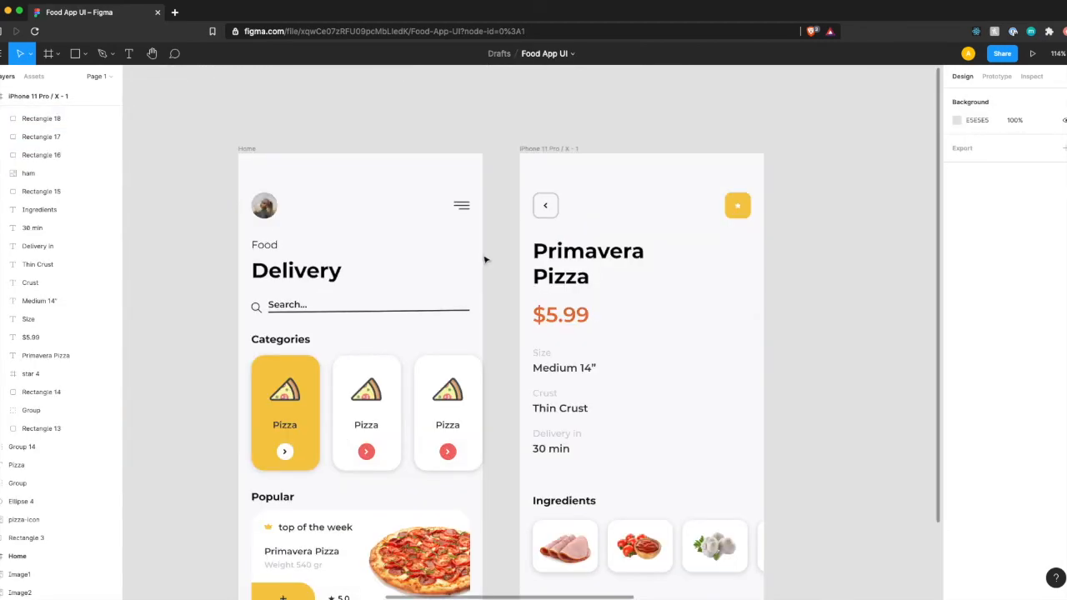
scroll(486, 259, down, 1)
scroll(495, 291, down, 1)
scroll(492, 290, up, 1)
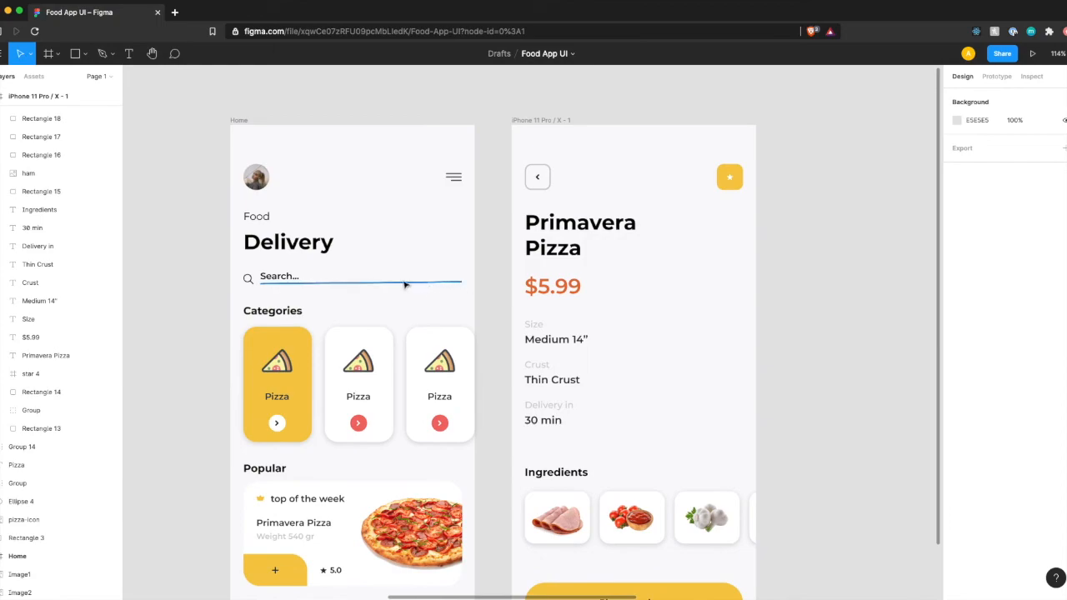
scroll(309, 277, up, 5)
click(273, 290)
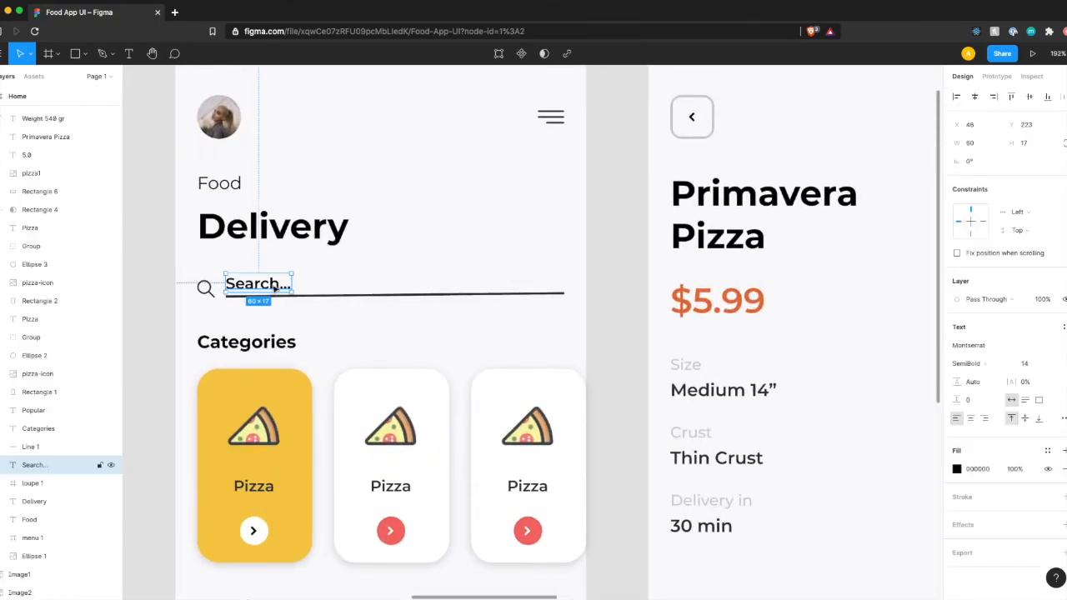
shift+click(318, 294)
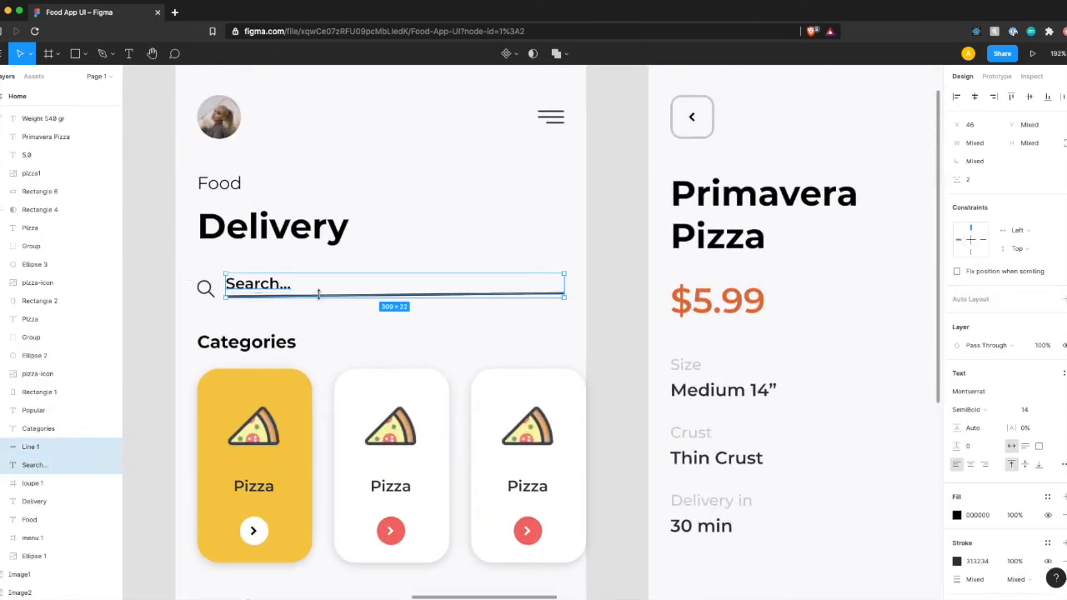
click(957, 515)
click(888, 547)
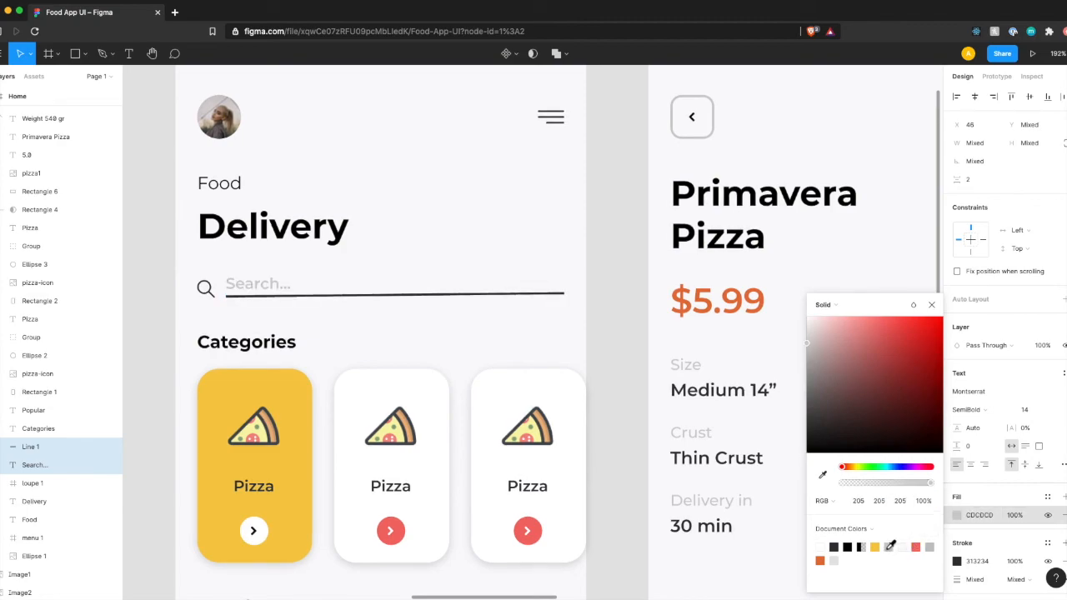
click(956, 560)
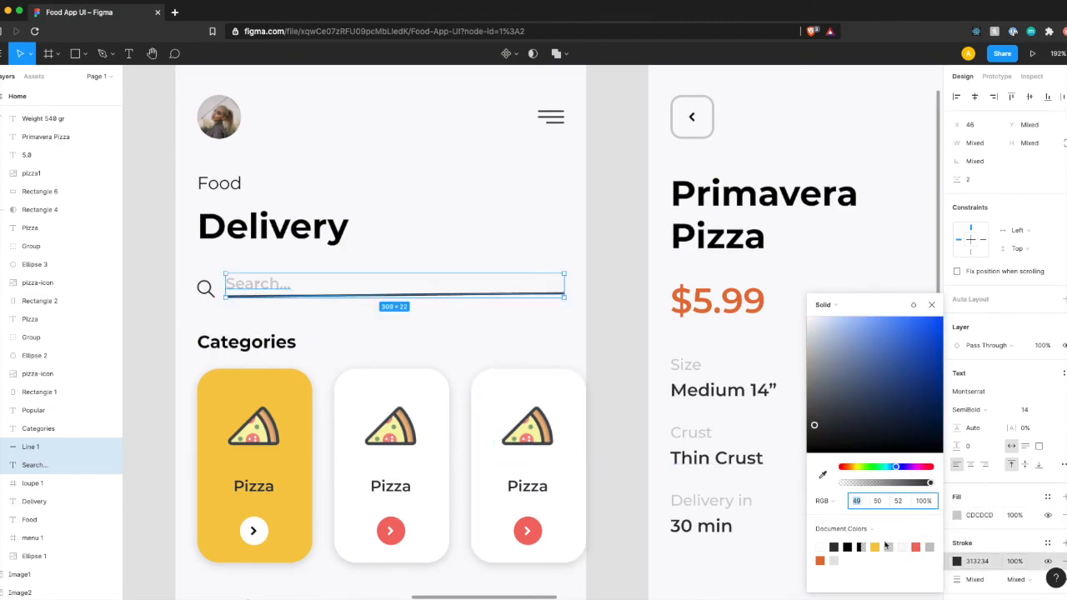
click(617, 374)
Step: Paste the pizza1 image into the new detail screen and place it at X 145, Y 309, beside the size, crust and delivery details
scroll(617, 376, down, 5)
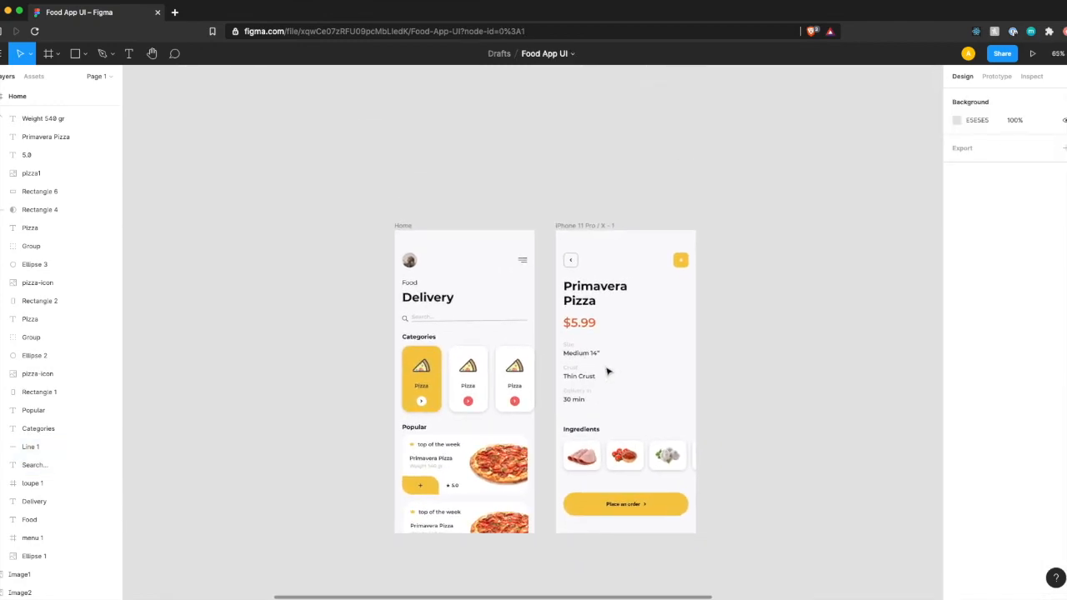
scroll(608, 370, up, 5)
scroll(608, 371, down, 1)
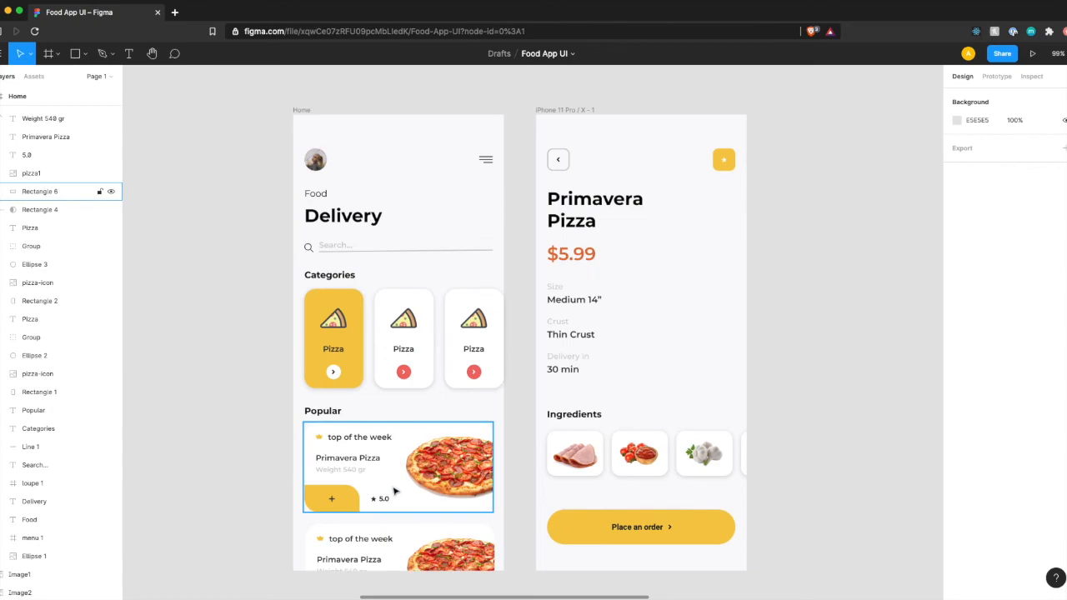
scroll(840, 345, right, 5)
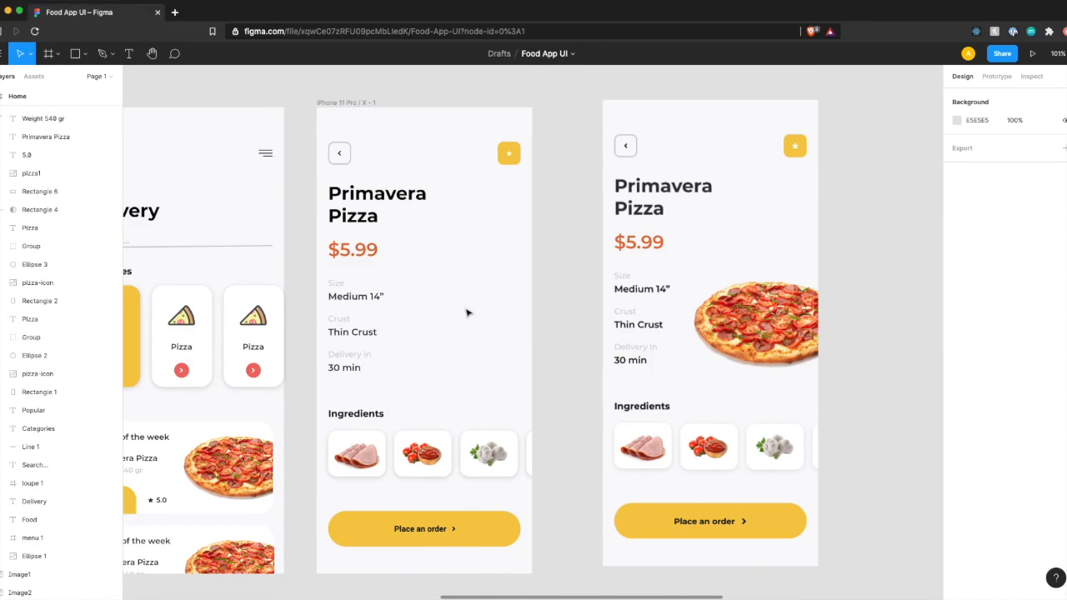
click(343, 104)
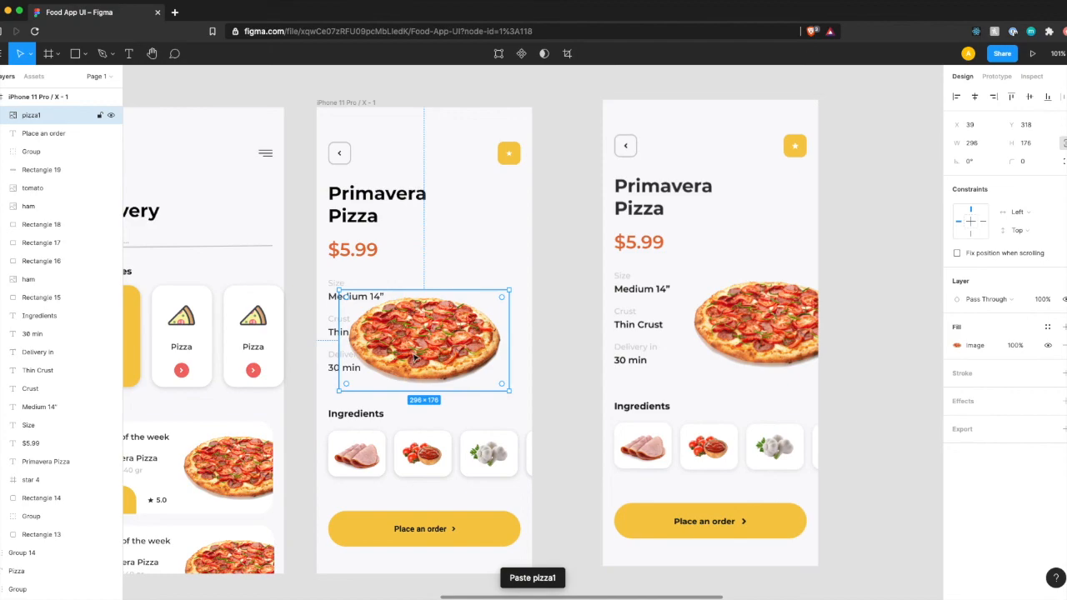
drag(414, 361, 476, 353)
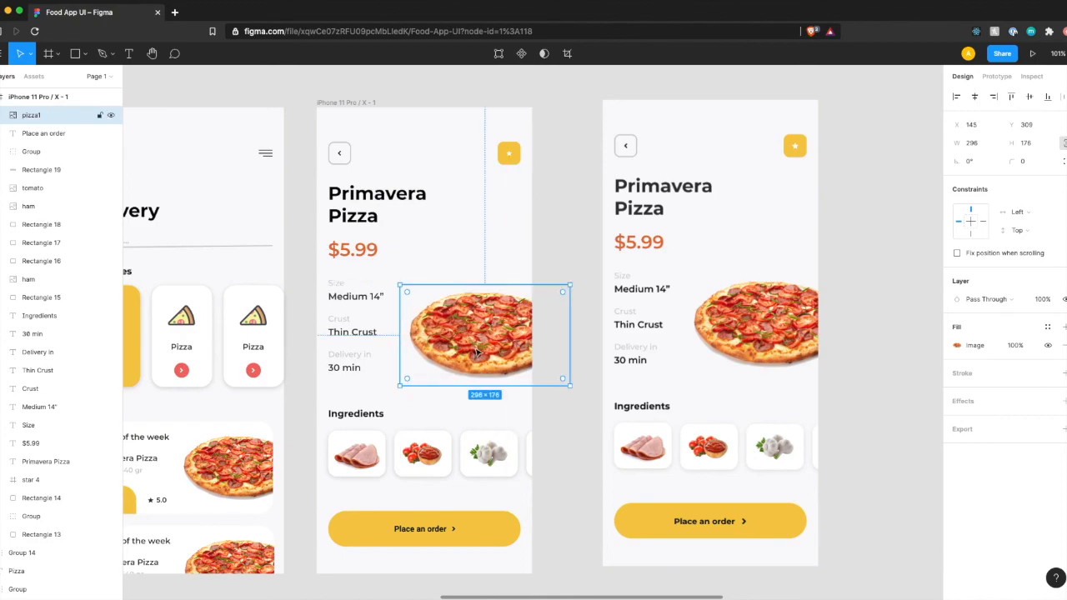
click(561, 418)
Step: Move the reference detail image well to the right of the finished screens, at about X 1556, Y -207
scroll(561, 419, down, 5)
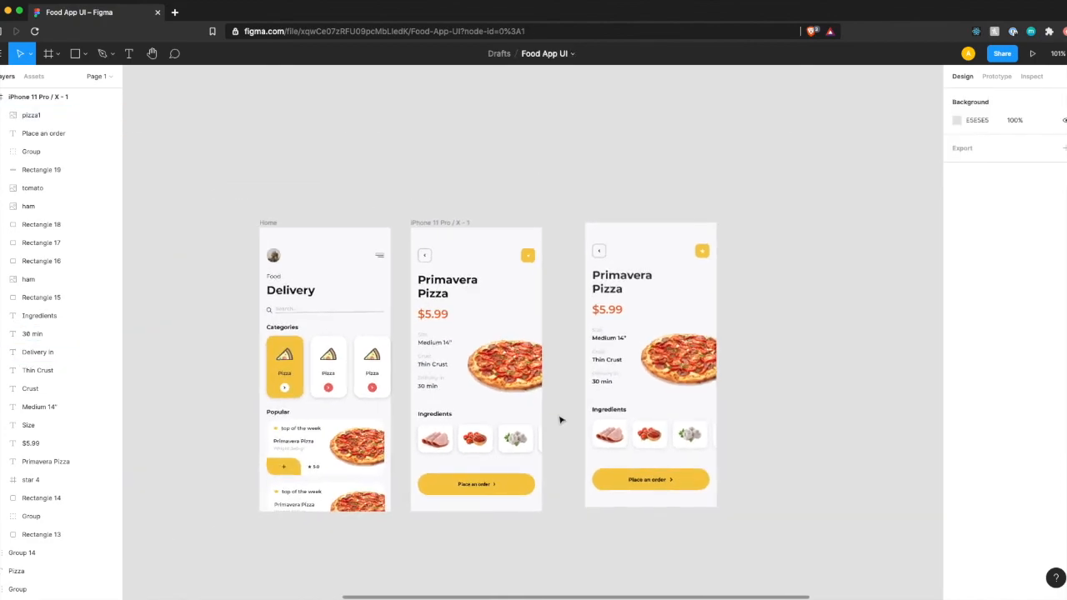
scroll(565, 419, left, 2)
drag(661, 374, 877, 385)
Step: Rename the new pizza detail screen's frame as "Details"
scroll(588, 366, up, 4)
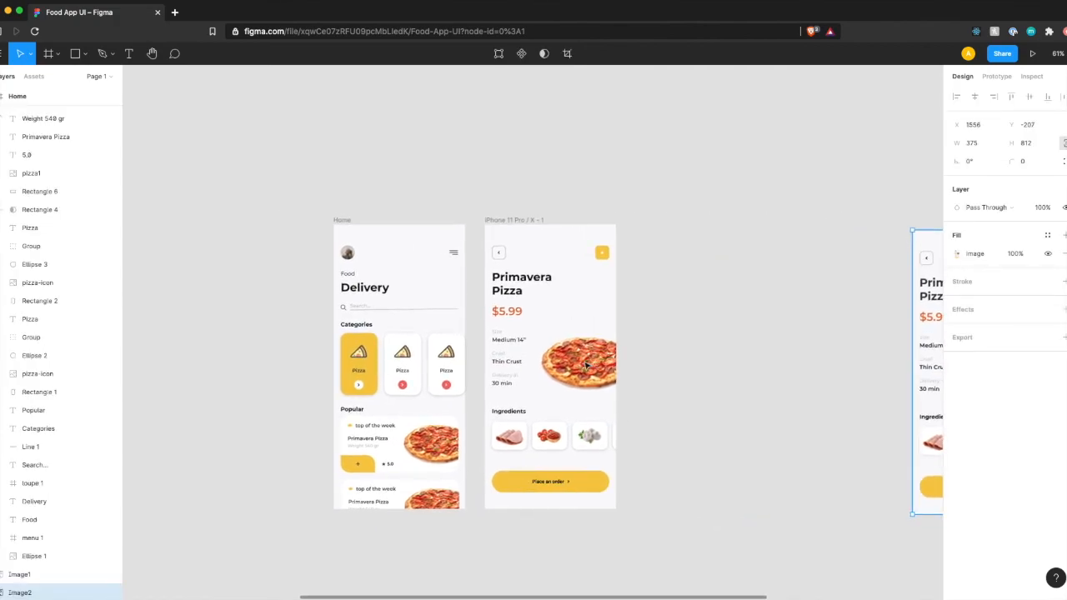
click(303, 156)
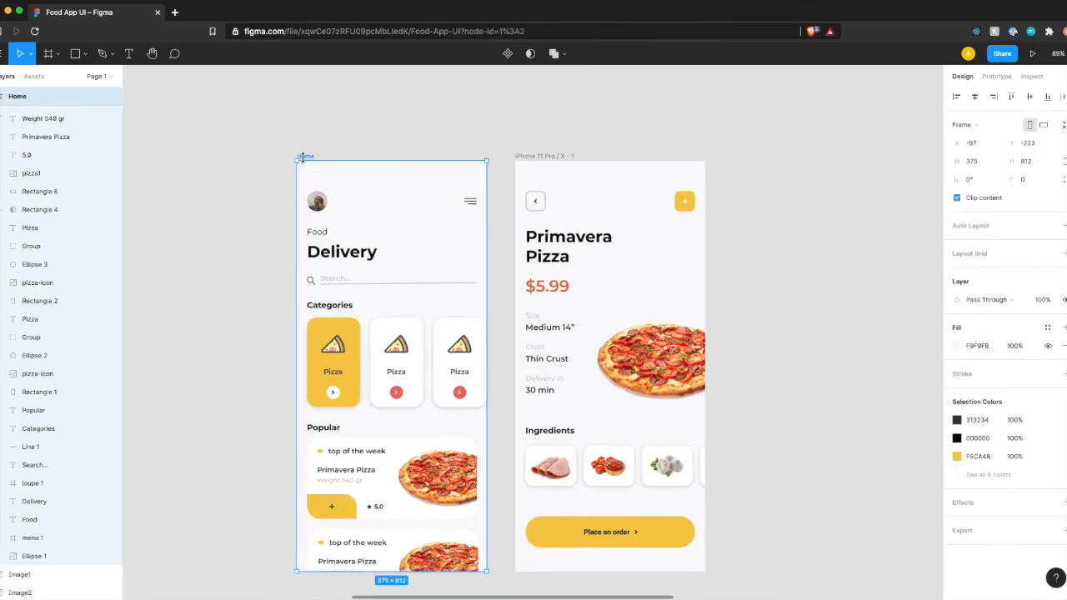
click(530, 156)
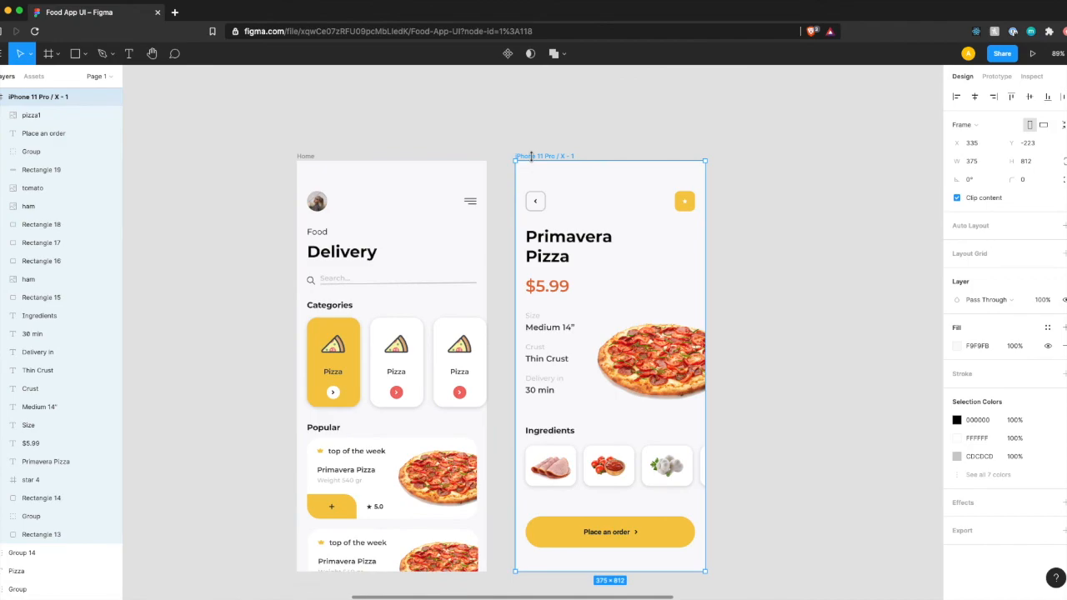
key(super+r)
text(Details)
key(Return)
click(239, 232)
scroll(606, 284, down, 1)
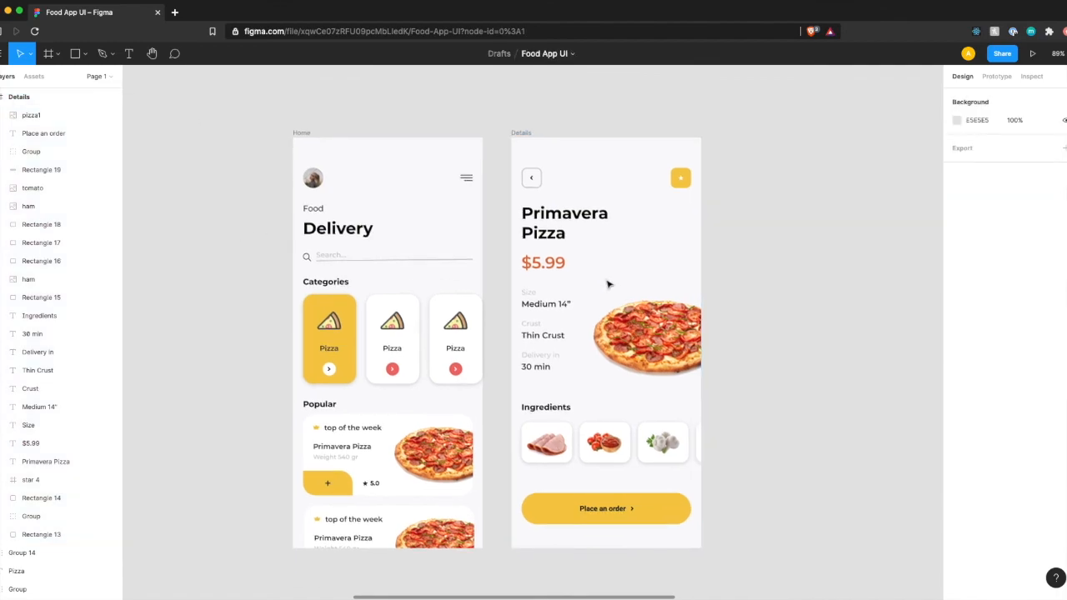